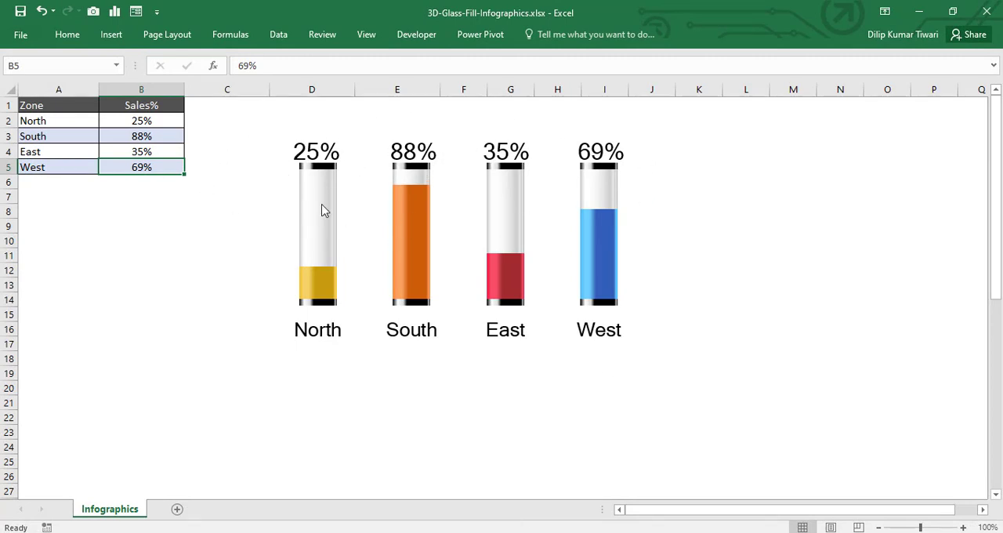
Step: Examine the finished glass-fill chart, its Zone and Sales% source table, and the available chart design options
{"action": "mouse_move", "coordinate": [327, 209]}
{"action": "left_click", "coordinate": [284, 141]}
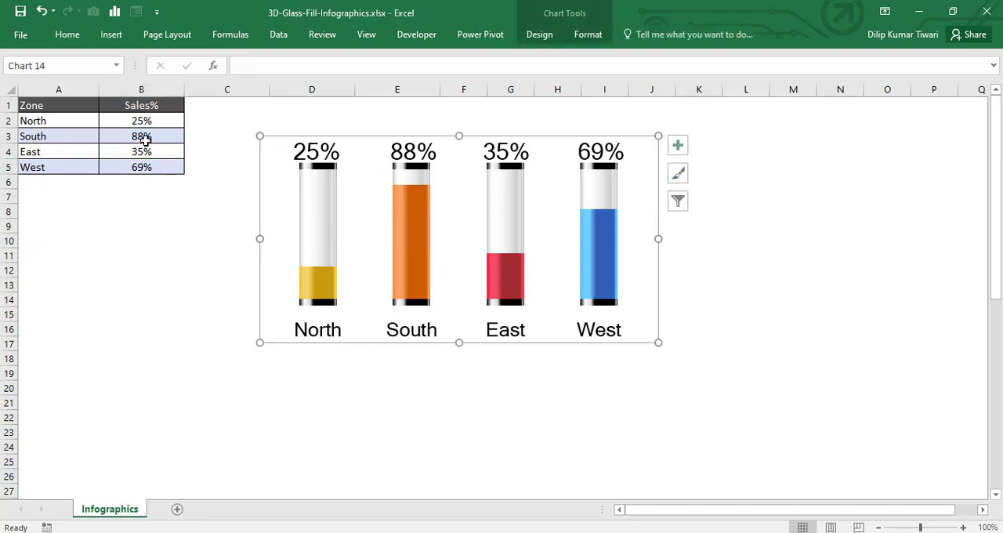
{"action": "left_click_drag", "start_coordinate": [36, 103], "coordinate": [145, 165]}
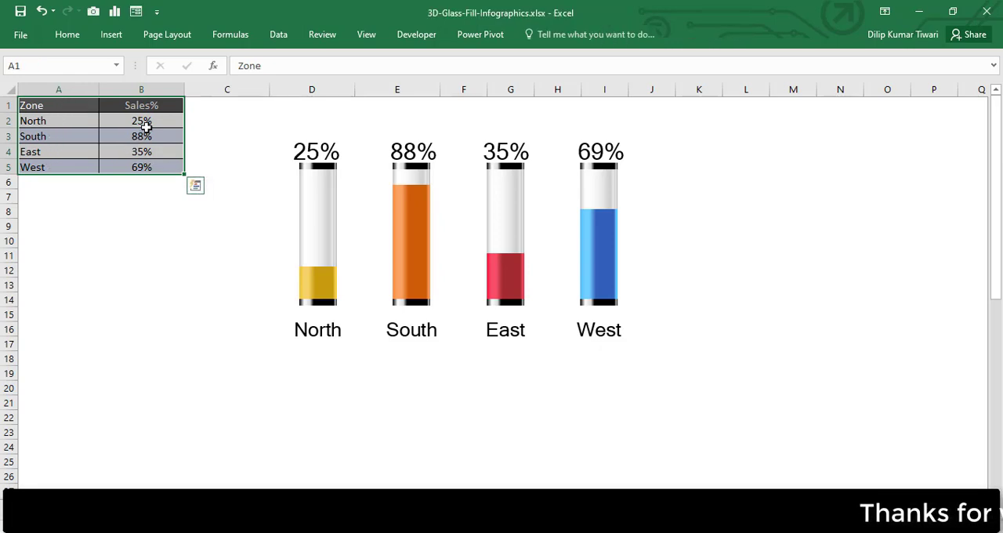
{"action": "left_click", "coordinate": [299, 135]}
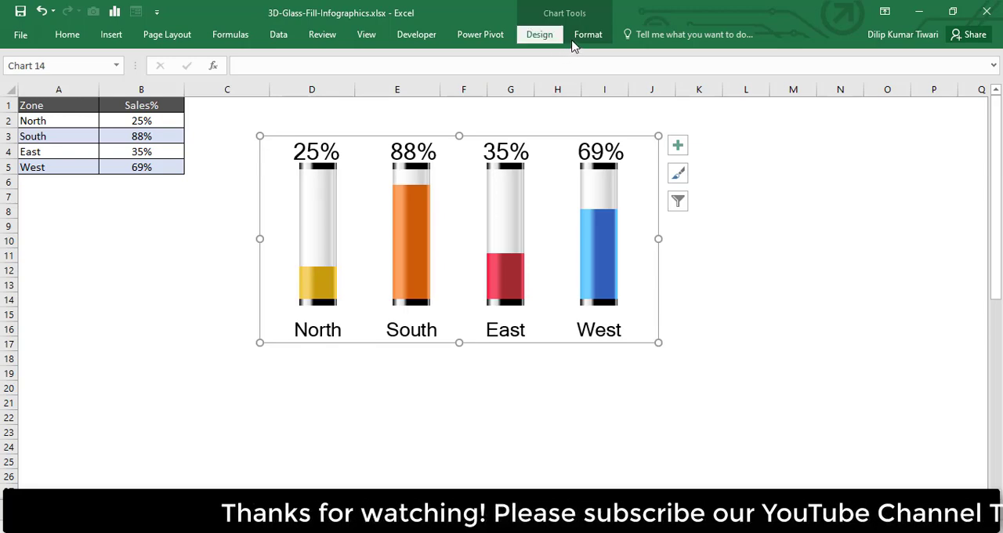
{"action": "left_click", "coordinate": [540, 38]}
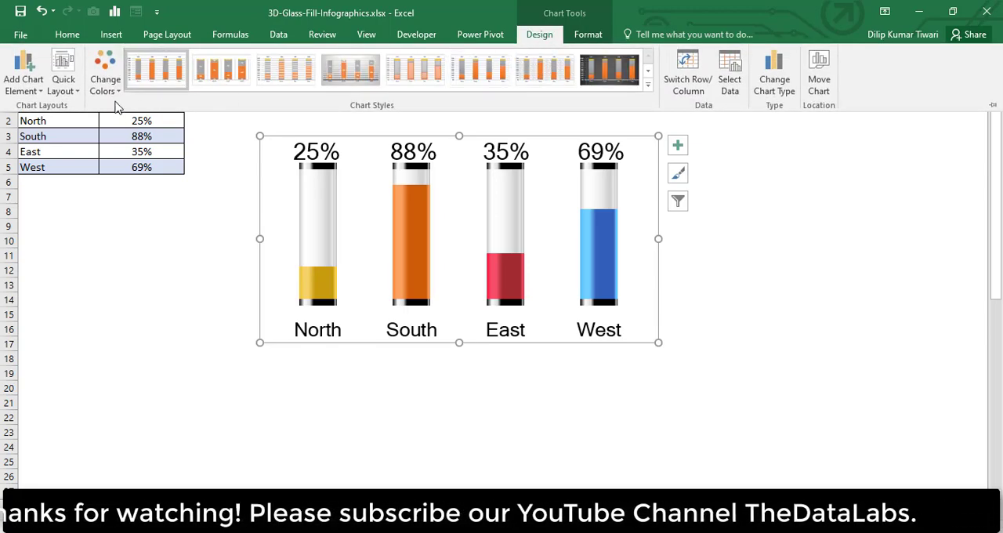
{"action": "left_click", "coordinate": [609, 69]}
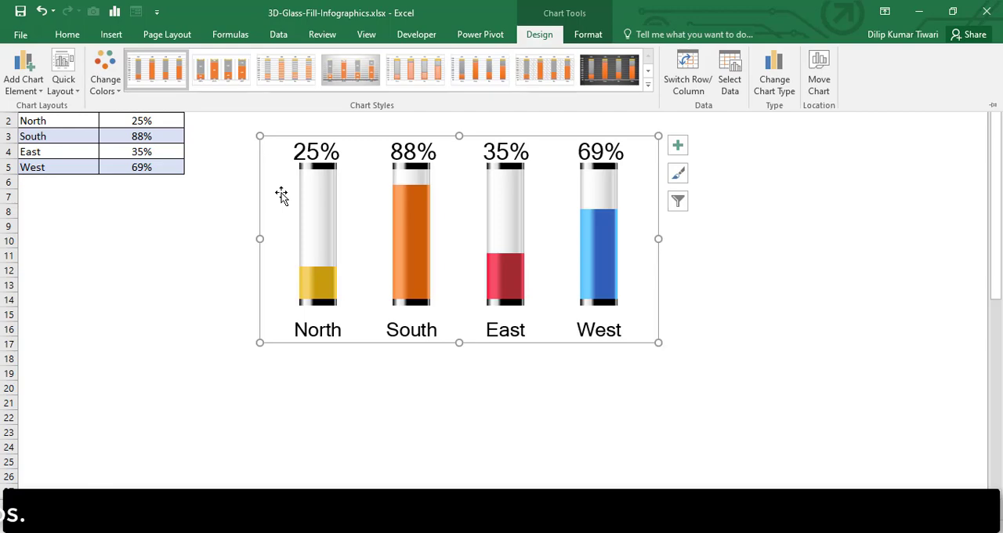
{"action": "double_click", "coordinate": [539, 35]}
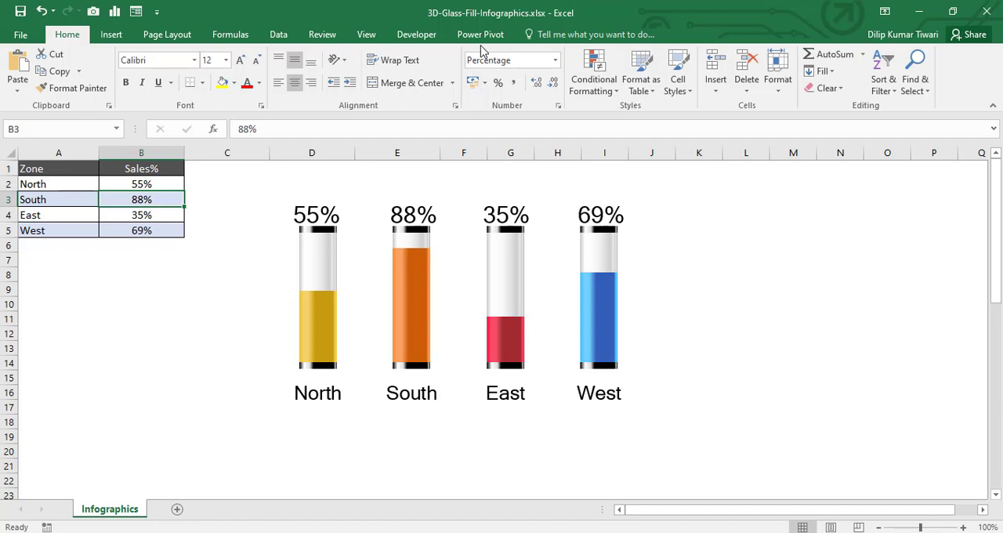
Step: Create a blank workbook and save it in Excel Workbook (*.xlsx) format as 3D-Glass-Fill-Infographics_Practice File.xlsx in the 3D Glass Fill Infographics folder
{"action": "key", "text": "ctrl+n"}
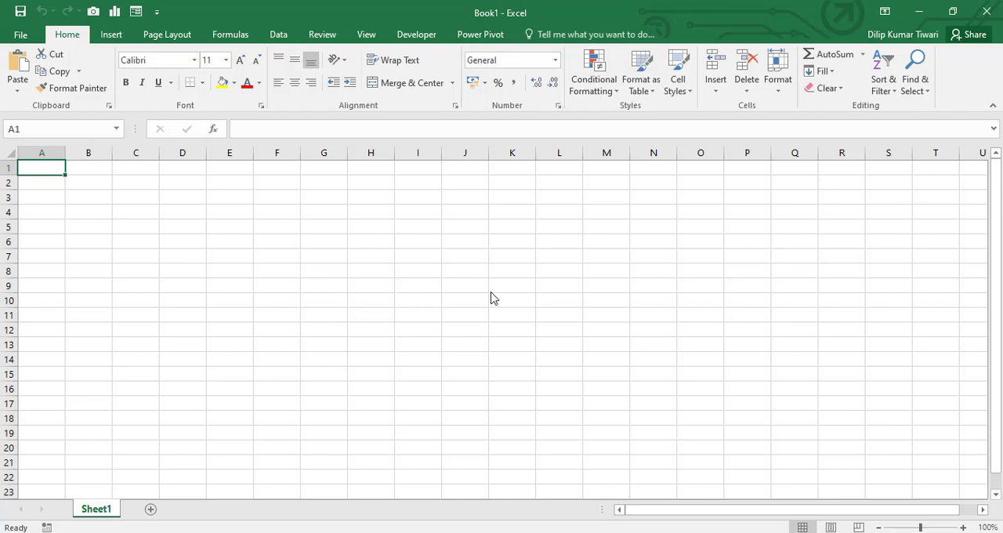
{"action": "key", "text": "ctrl+s"}
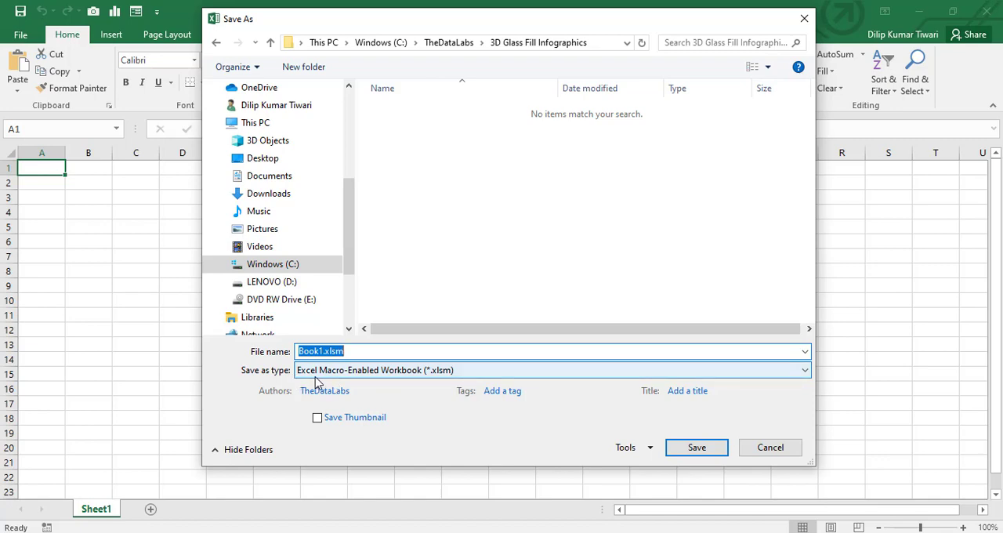
{"action": "left_click", "coordinate": [346, 376]}
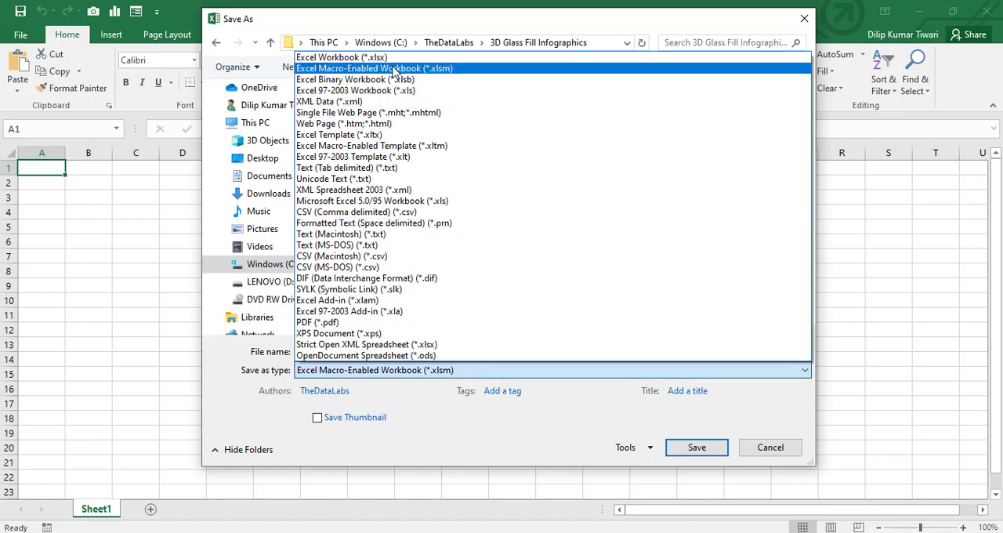
{"action": "left_click", "coordinate": [387, 60]}
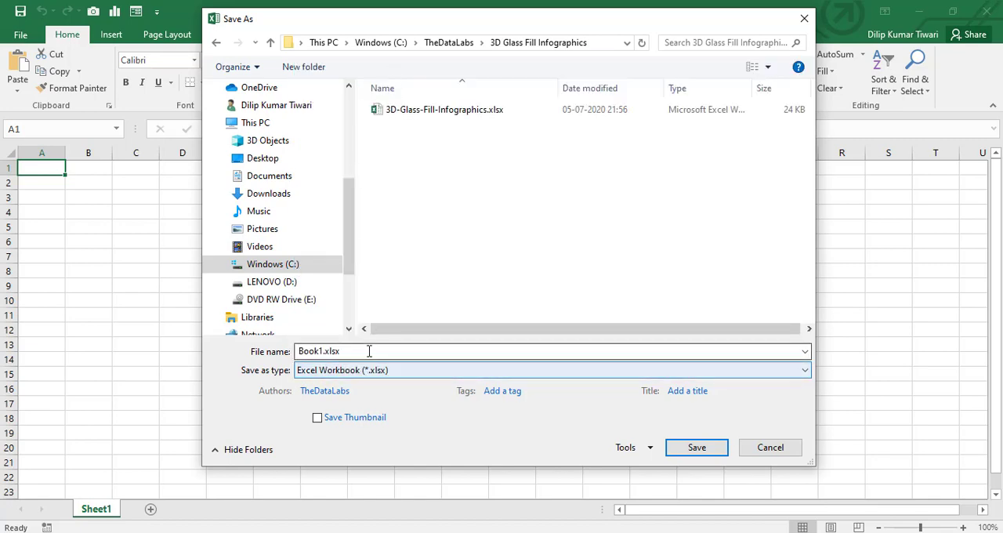
{"action": "left_click", "coordinate": [368, 350]}
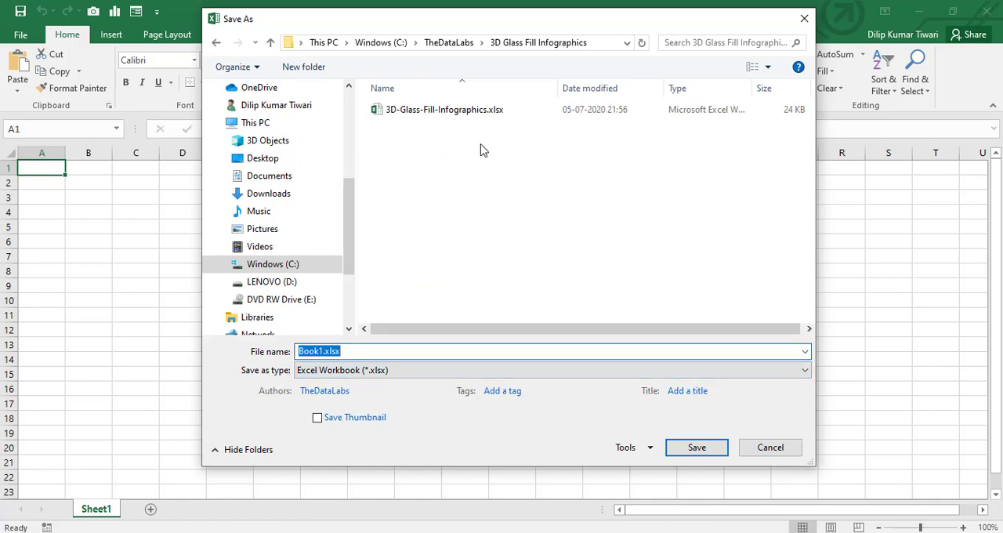
{"action": "left_click", "coordinate": [421, 110]}
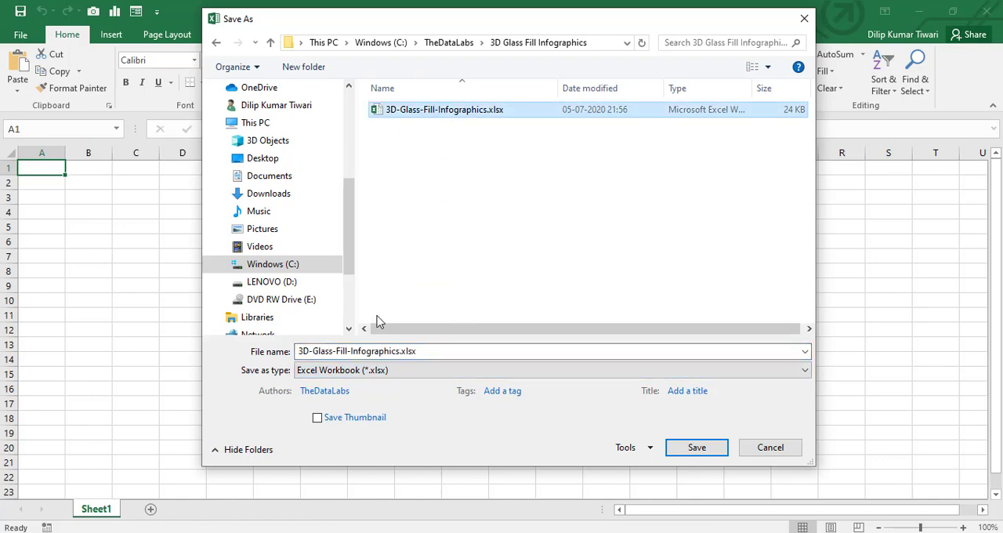
{"action": "left_click", "coordinate": [402, 352]}
{"action": "double_click", "coordinate": [457, 351]}
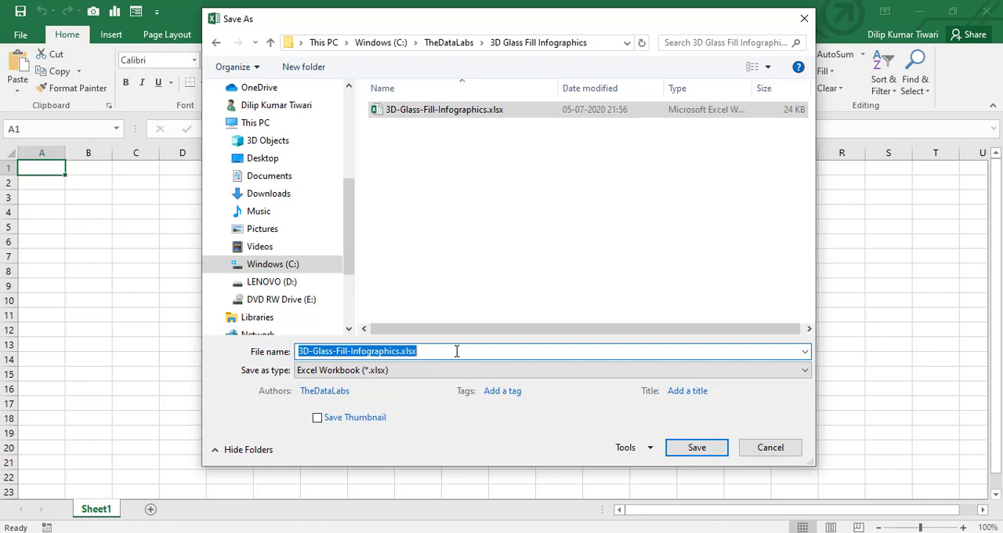
{"action": "left_click", "coordinate": [401, 350]}
{"action": "type", "text": "_Practice File"}
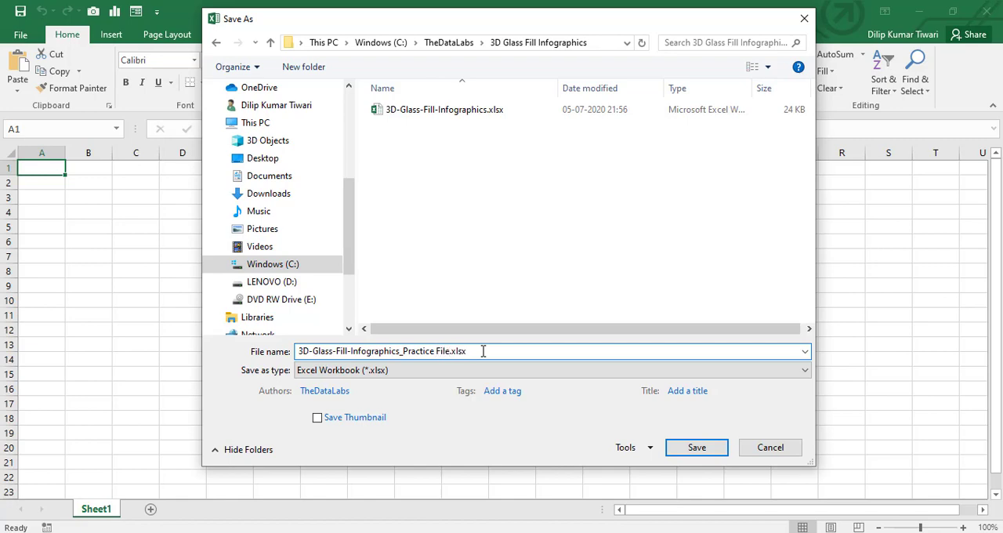
{"action": "left_click", "coordinate": [695, 450]}
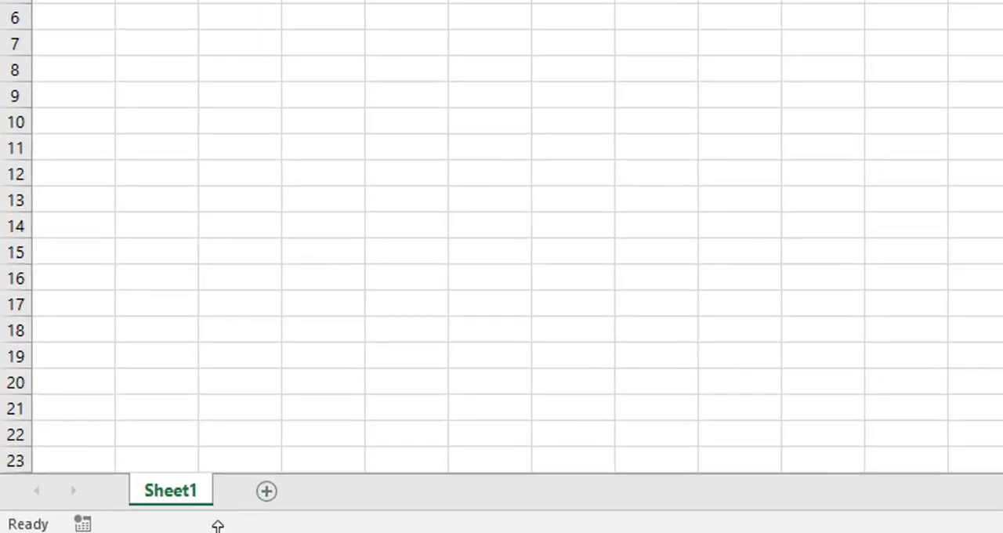
Step: Rename Sheet1 as 3D Infographics
{"action": "double_click", "coordinate": [208, 478]}
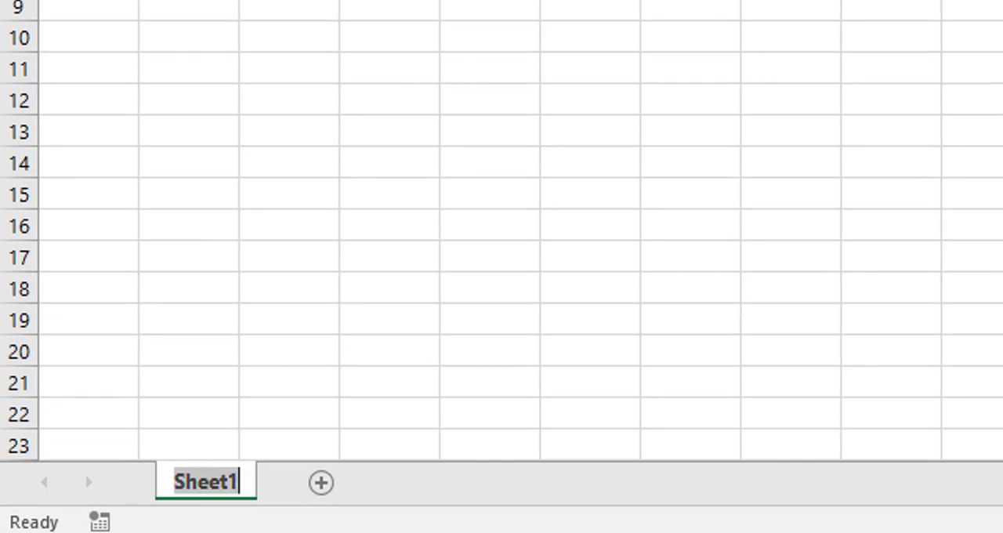
{"action": "type", "text": "#"}
{"action": "key", "text": "BackSpace"}
{"action": "type", "text": "3D"}
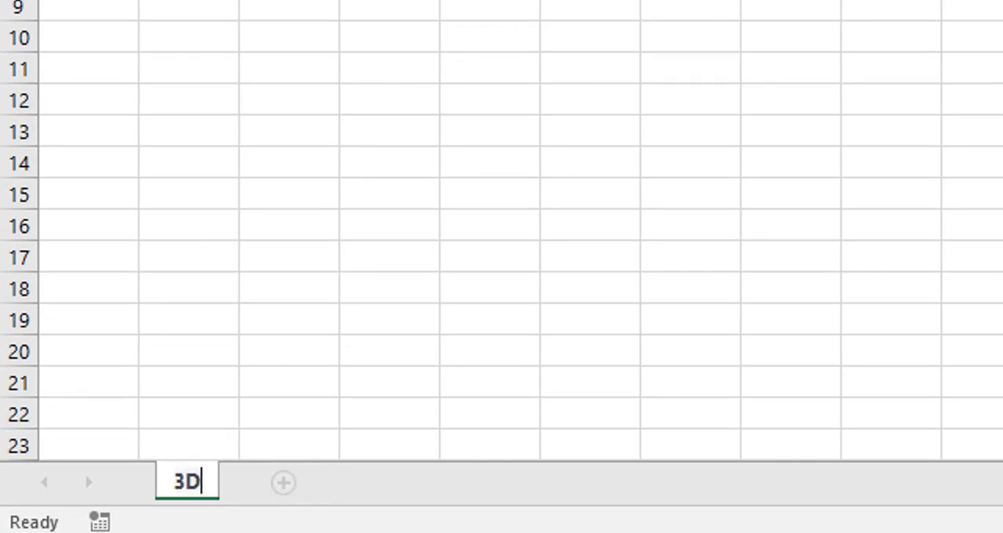
{"action": "type", "text": " Infographics"}
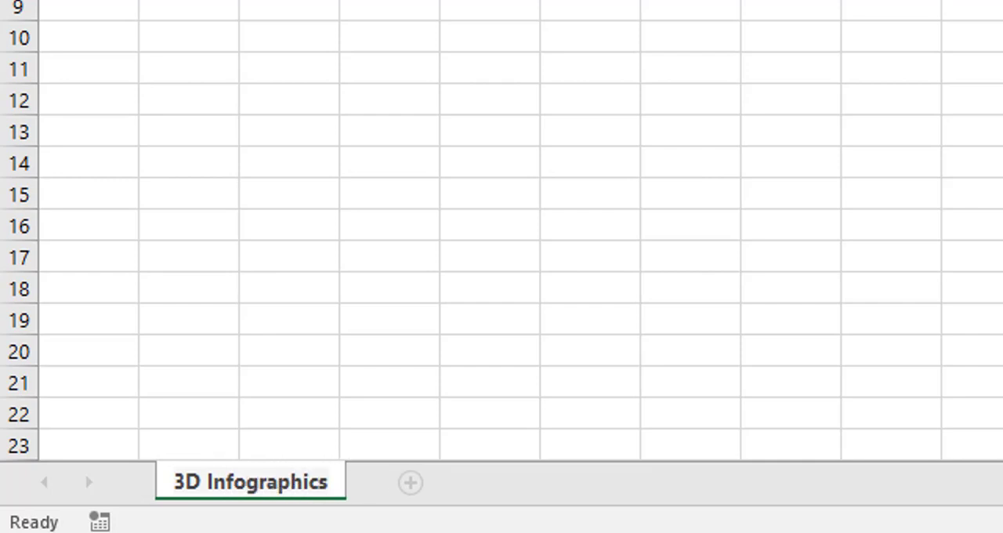
{"action": "left_click", "coordinate": [999, 208]}
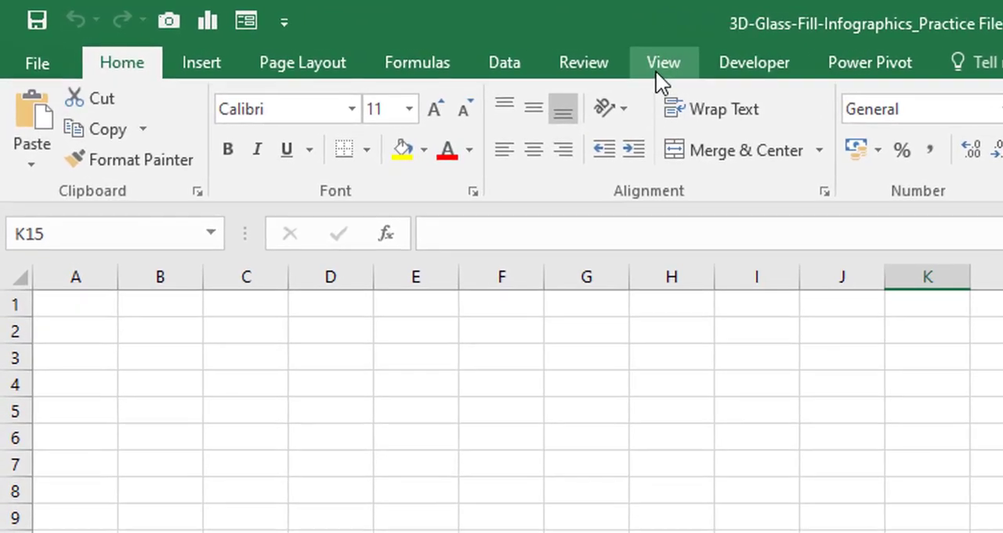
Step: Hide the gridlines on the 3D Infographics sheet
{"action": "left_click", "coordinate": [366, 34]}
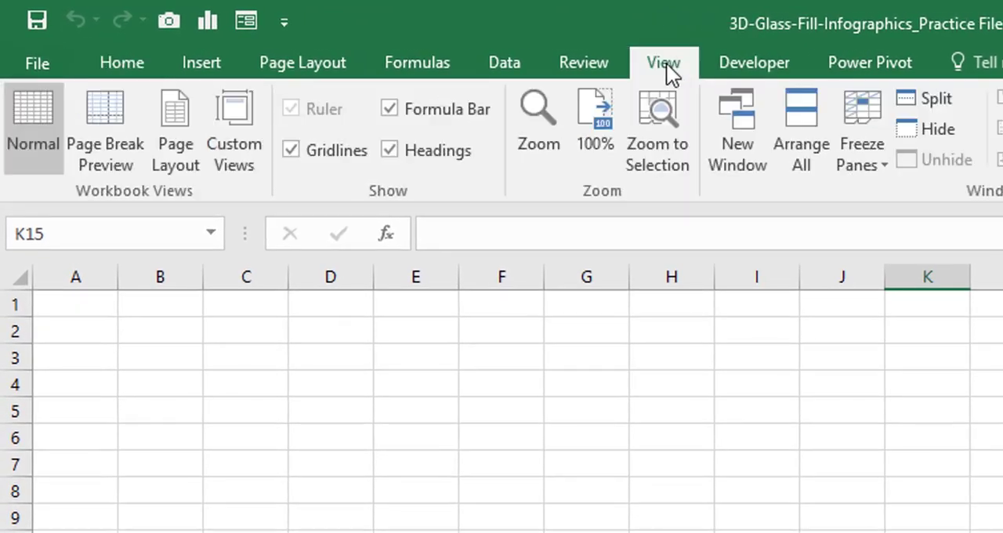
{"action": "left_click", "coordinate": [310, 149]}
{"action": "left_click", "coordinate": [435, 386]}
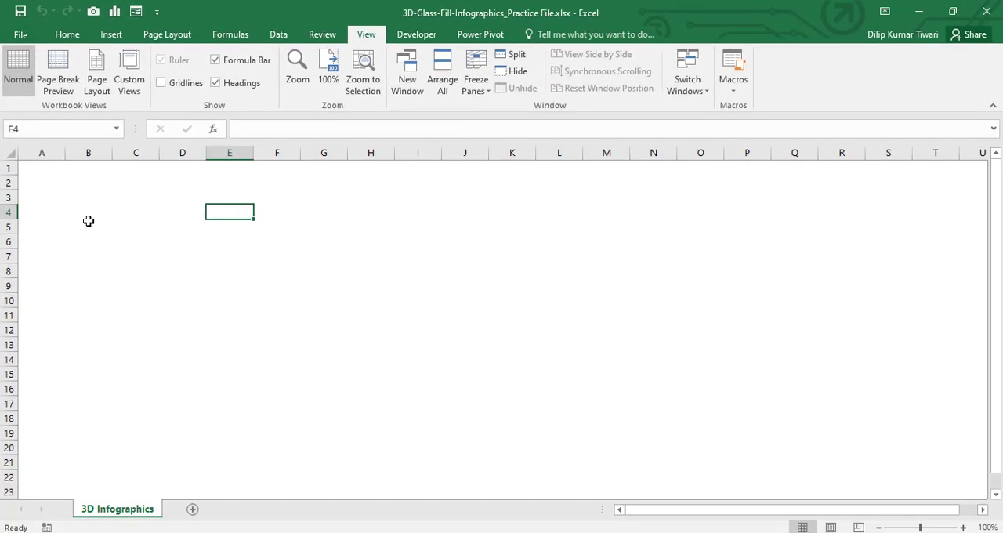
Step: Widen column A and enter the headers Zone in A1 and Sales% in B1
{"action": "left_click", "coordinate": [41, 167]}
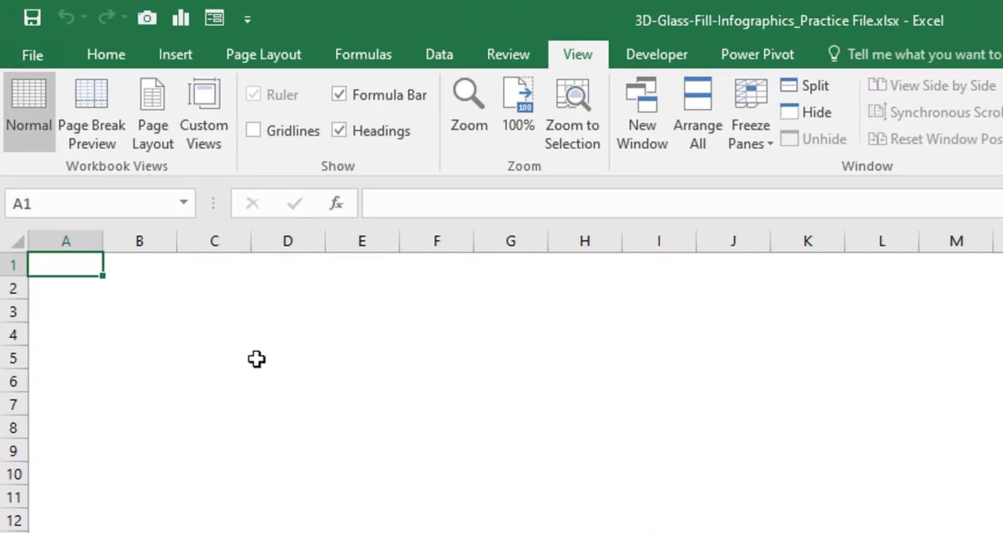
{"action": "left_click_drag", "start_coordinate": [102, 240], "coordinate": [133, 241]}
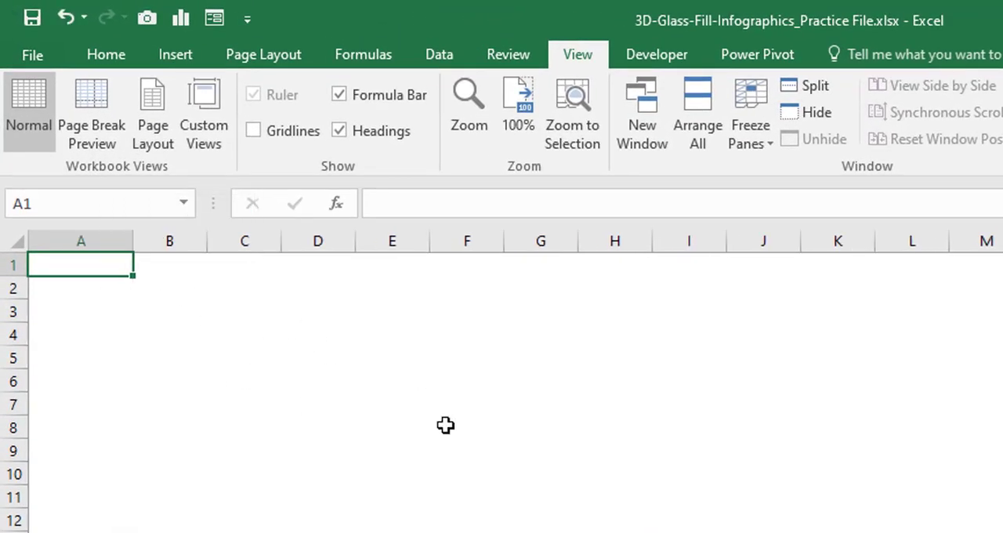
{"action": "type", "text": "Zone"}
{"action": "key", "text": "Tab"}
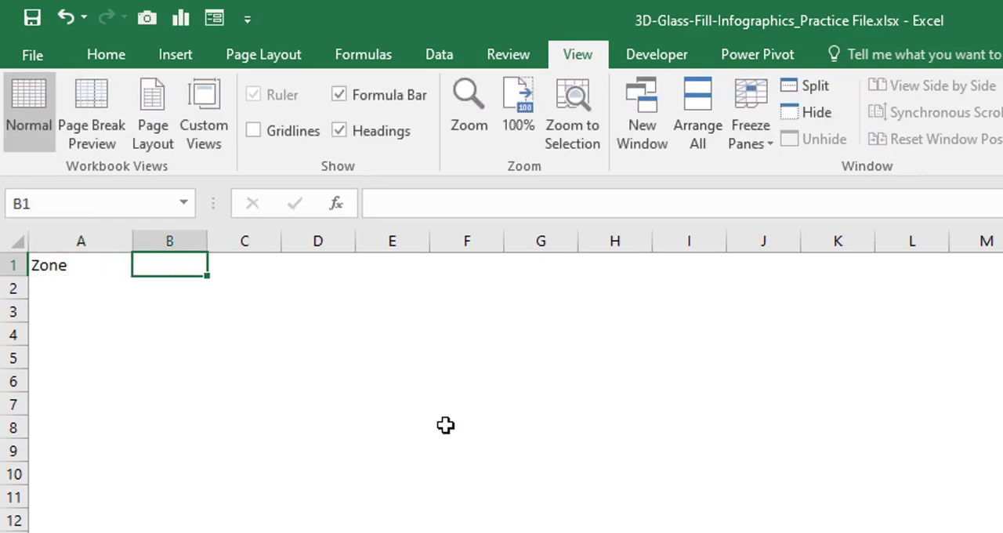
{"action": "type", "text": "Sales%"}
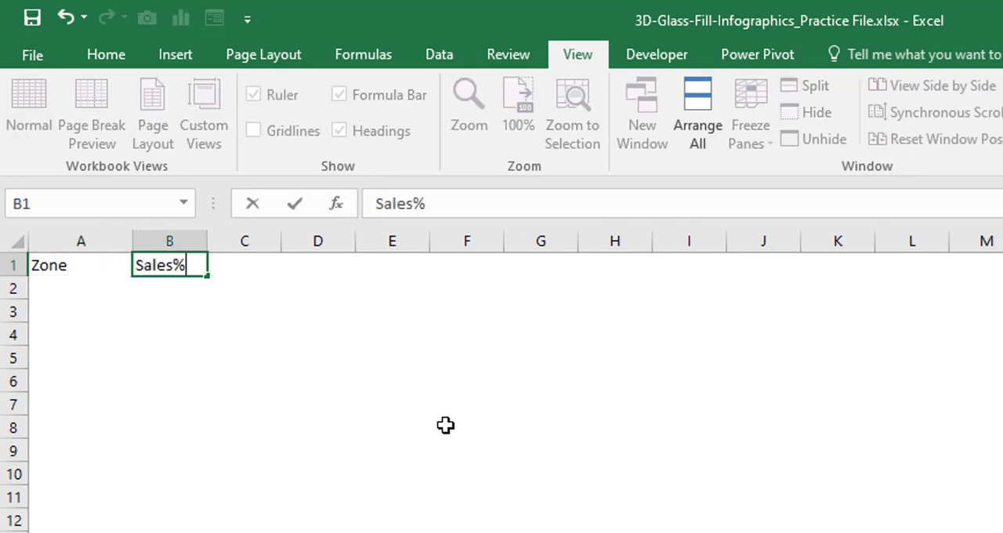
{"action": "key", "text": "Return"}
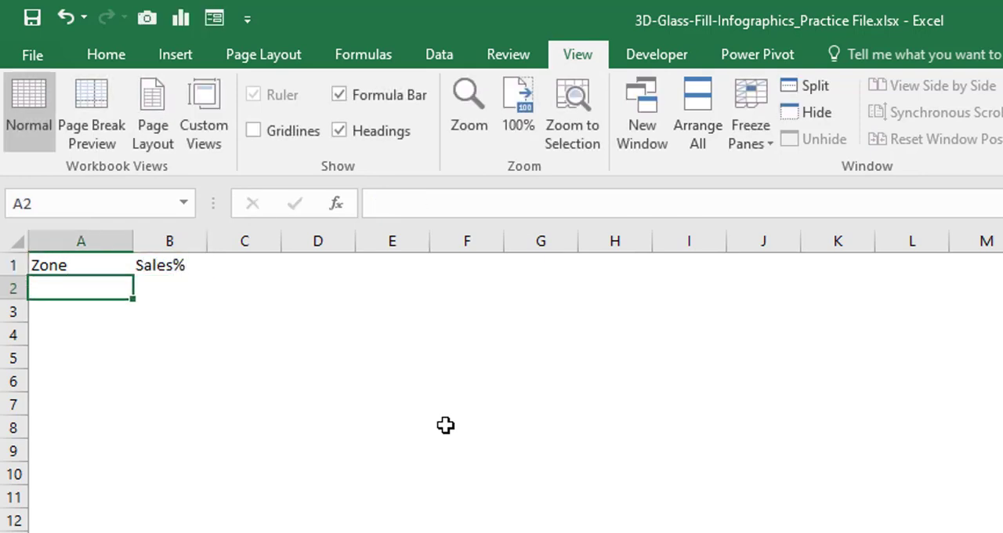
Step: Enter the zone names North, South, East and West in cells A2 to A5
{"action": "type", "text": "North"}
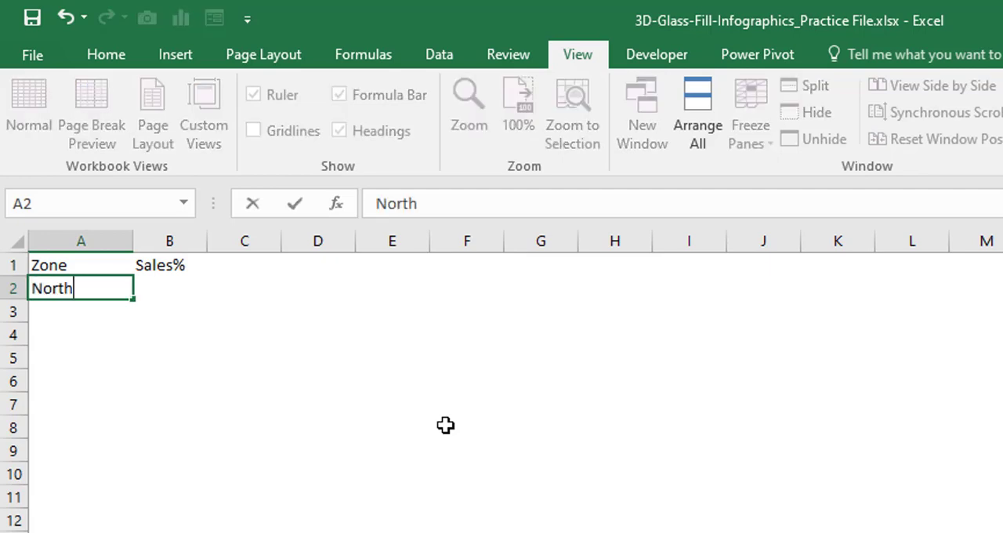
{"action": "key", "text": "Return"}
{"action": "type", "text": "South"}
{"action": "key", "text": "Return"}
{"action": "type", "text": "East"}
{"action": "key", "text": "Return"}
{"action": "type", "text": "West"}
Step: Enter the sales percentages 35%, 65%, 90% and 85% in cells B2 to B5
{"action": "key", "text": "Return"}
{"action": "key", "text": "Up"}
{"action": "key", "text": "Up"}
{"action": "key", "text": "Up"}
{"action": "key", "text": "Up"}
{"action": "key", "text": "Right"}
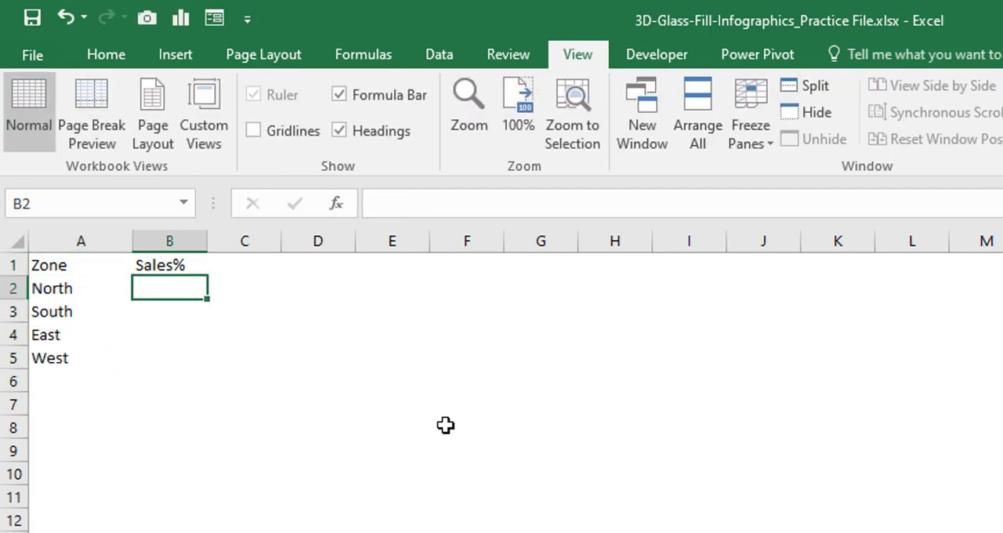
{"action": "type", "text": "35%"}
{"action": "key", "text": "Return"}
{"action": "type", "text": "65%"}
{"action": "key", "text": "Return"}
{"action": "type", "text": "90%"}
{"action": "key", "text": "Return"}
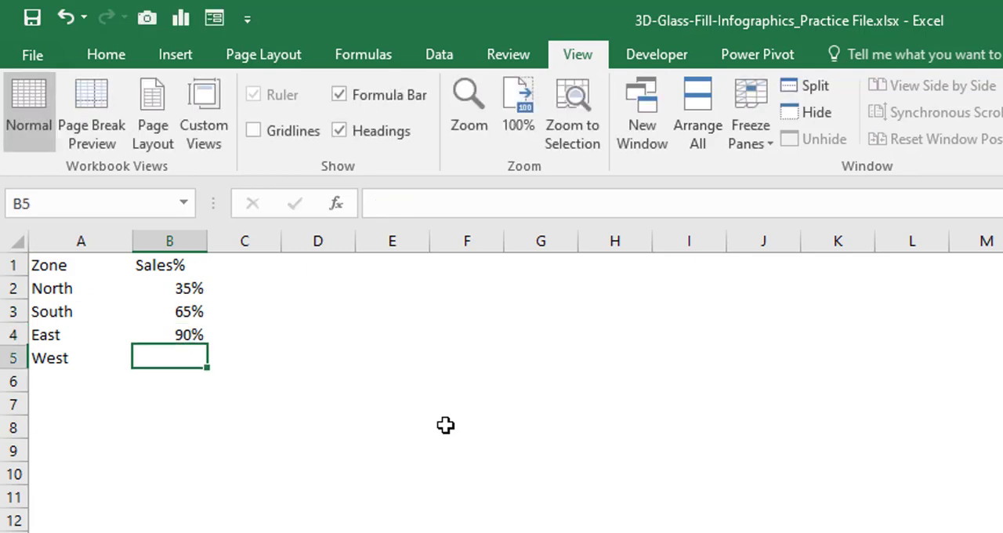
{"action": "type", "text": "85%"}
{"action": "key", "text": "Return"}
Step: Apply all borders to the table range A1:B5
{"action": "key", "text": "ctrl+Home"}
{"action": "key", "text": "shift+Right"}
{"action": "key", "text": "shift+Down"}
{"action": "key", "text": "shift+Down"}
{"action": "key", "text": "shift+Down"}
{"action": "key", "text": "shift+Down"}
{"action": "key", "text": "alt+h"}
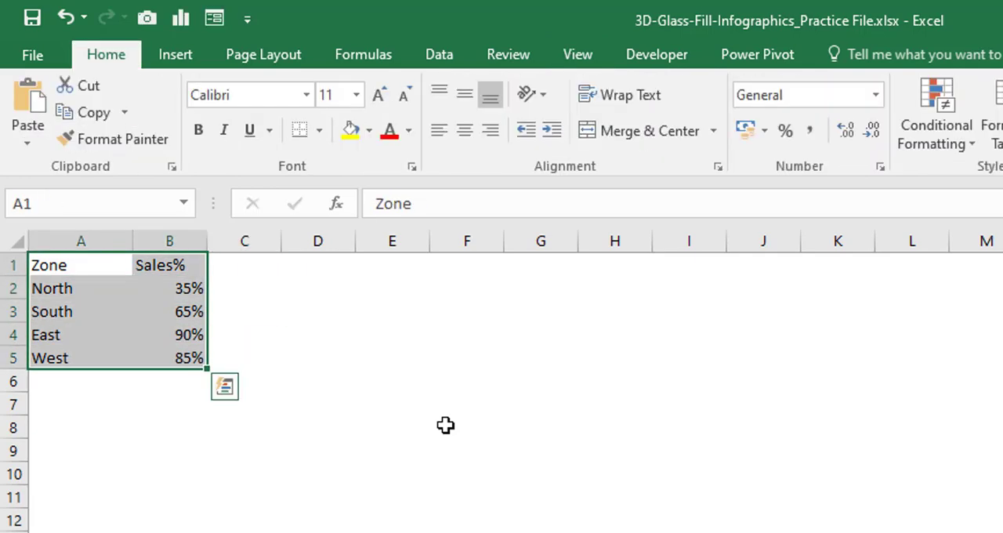
{"action": "key", "text": "b"}
{"action": "key", "text": "a"}
Step: Fill the header cells A1:B1 with a light blue-grey colour
{"action": "left_click_drag", "start_coordinate": [47, 265], "coordinate": [243, 264]}
{"action": "left_click", "coordinate": [369, 130]}
{"action": "left_click", "coordinate": [440, 188]}
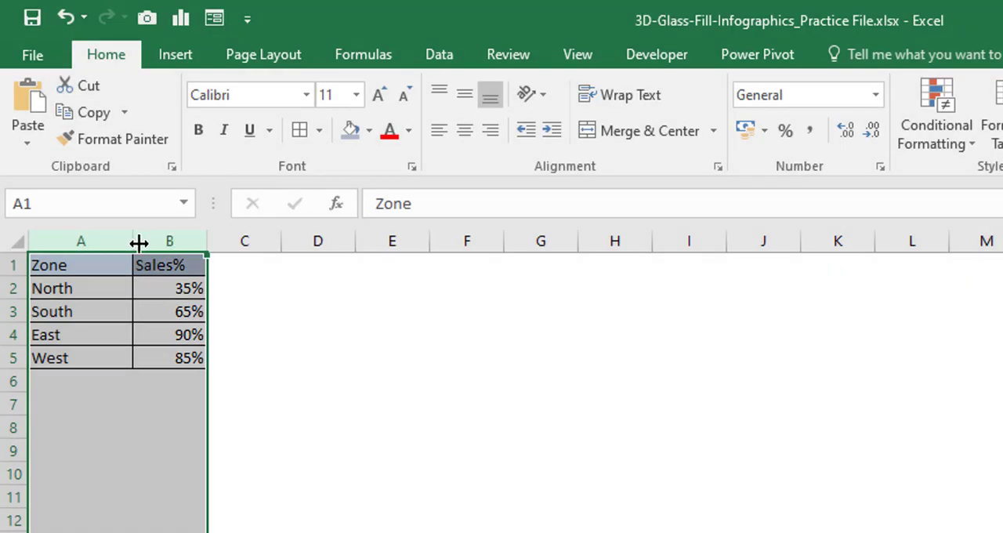
Step: Widen the table columns and centre the contents of the Sales% column horizontally
{"action": "left_click_drag", "start_coordinate": [135, 241], "coordinate": [251, 344]}
{"action": "left_click", "coordinate": [446, 126]}
{"action": "left_click", "coordinate": [472, 366]}
Step: Copy the table A1:B5 and paste the duplicate starting at cell A9
{"action": "left_click_drag", "start_coordinate": [84, 254], "coordinate": [209, 304]}
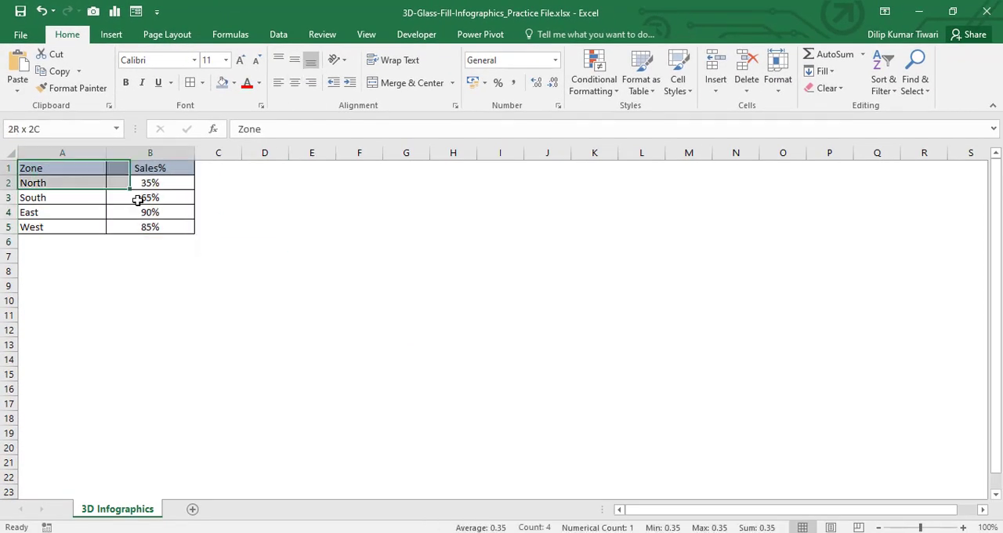
{"action": "left_click_drag", "start_coordinate": [138, 200], "coordinate": [141, 226]}
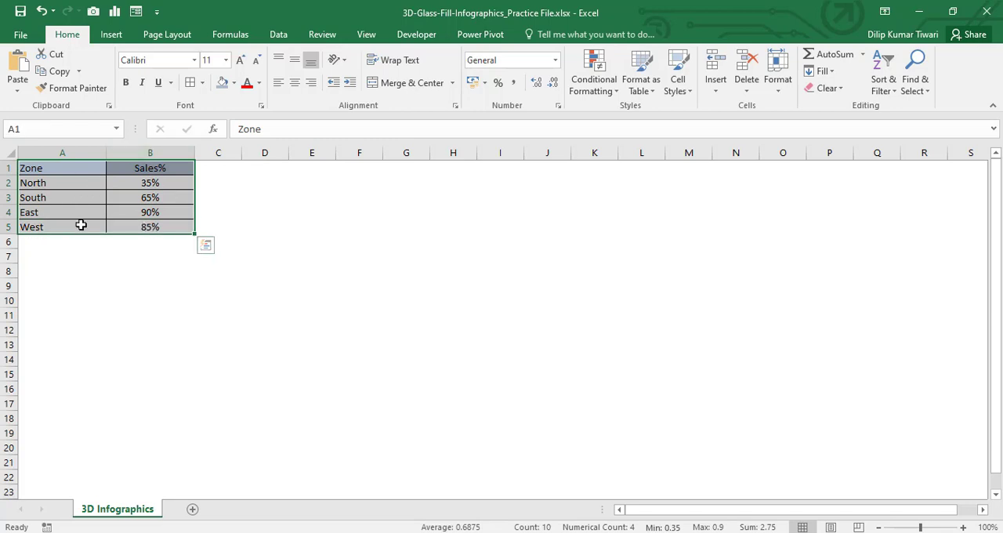
{"action": "key", "text": "ctrl+c"}
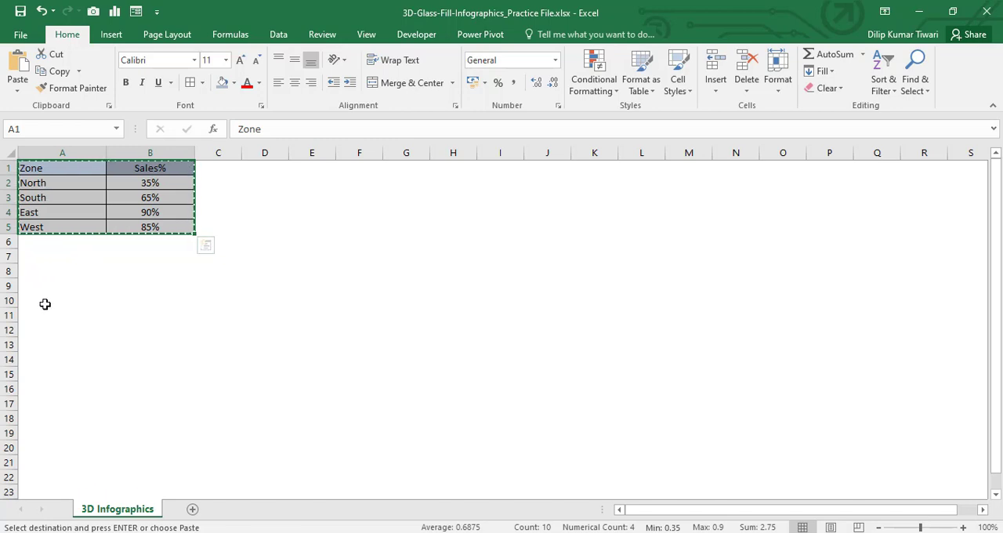
{"action": "left_click", "coordinate": [35, 290]}
{"action": "key", "text": "ctrl+v"}
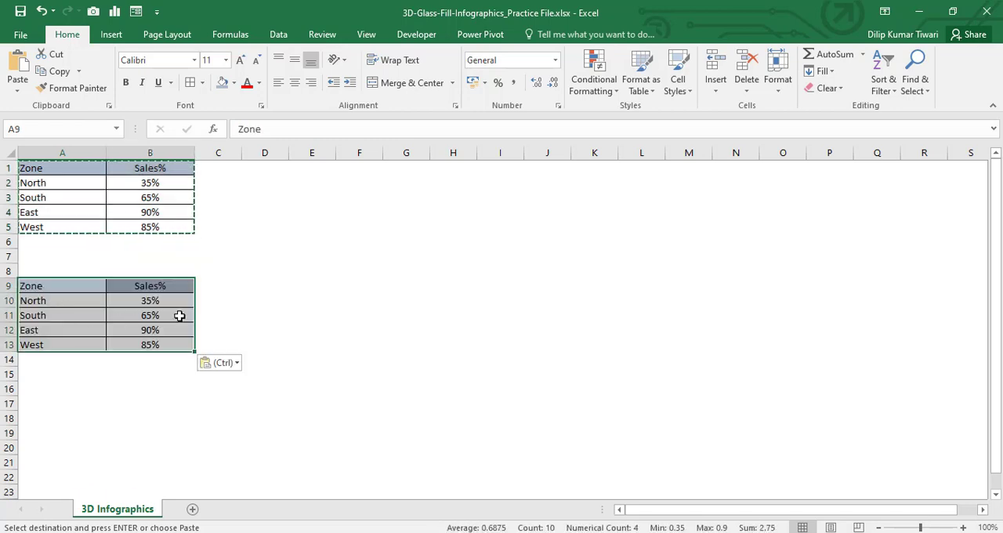
Step: Insert blank cells at B9:B13 in the copied table, shifting the Sales% column to the right
{"action": "key", "text": "Escape"}
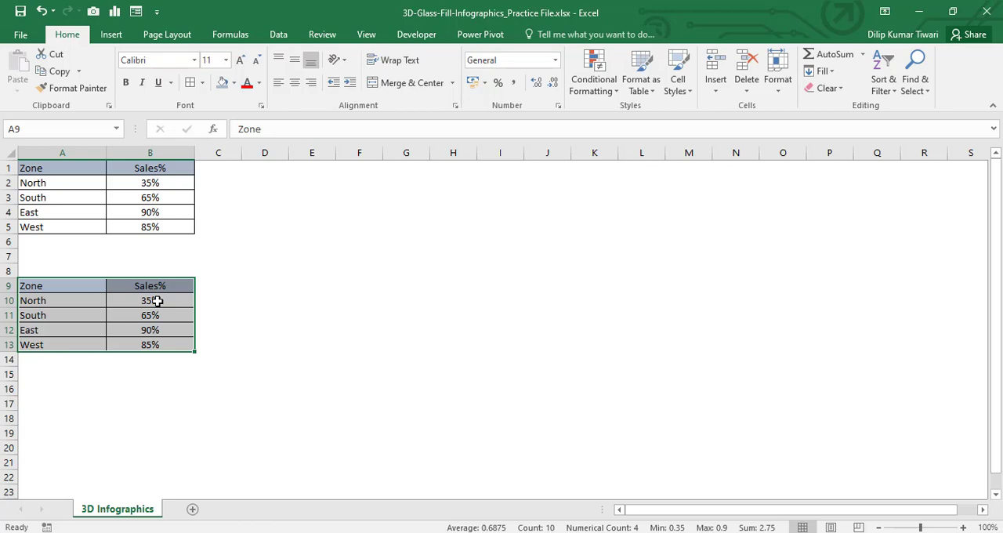
{"action": "left_click", "coordinate": [130, 283]}
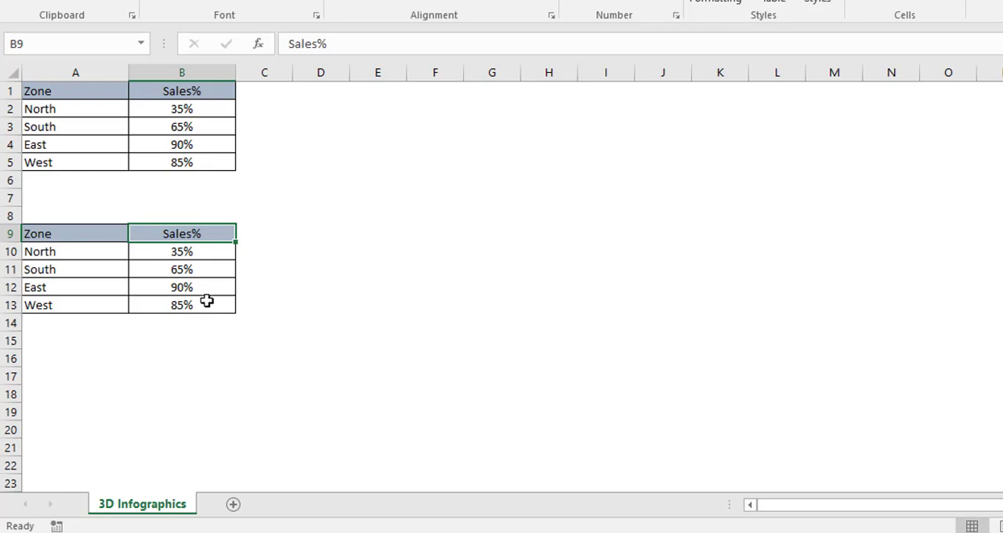
{"action": "left_click", "coordinate": [206, 301], "text": "shift"}
{"action": "key", "text": "ctrl+shift+plus"}
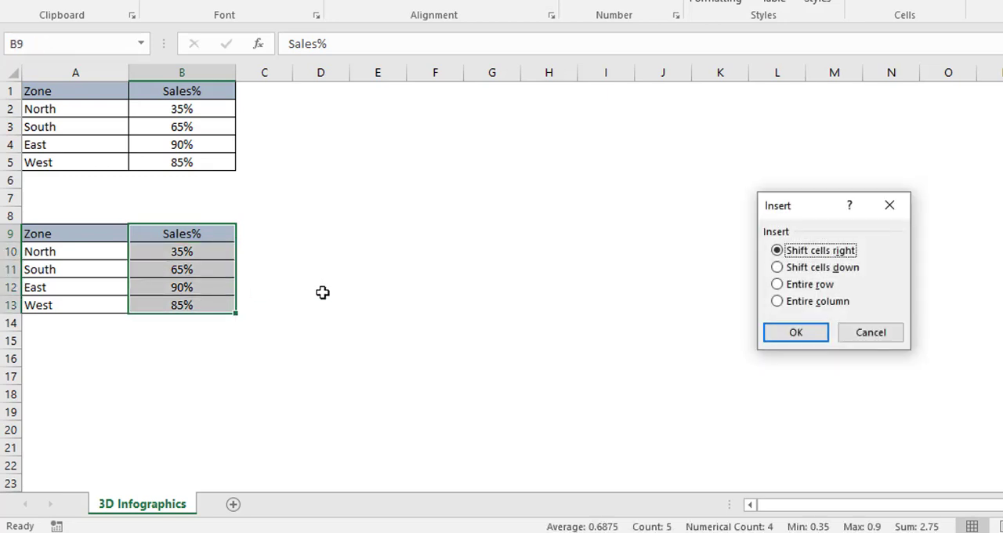
{"action": "left_click", "coordinate": [797, 333]}
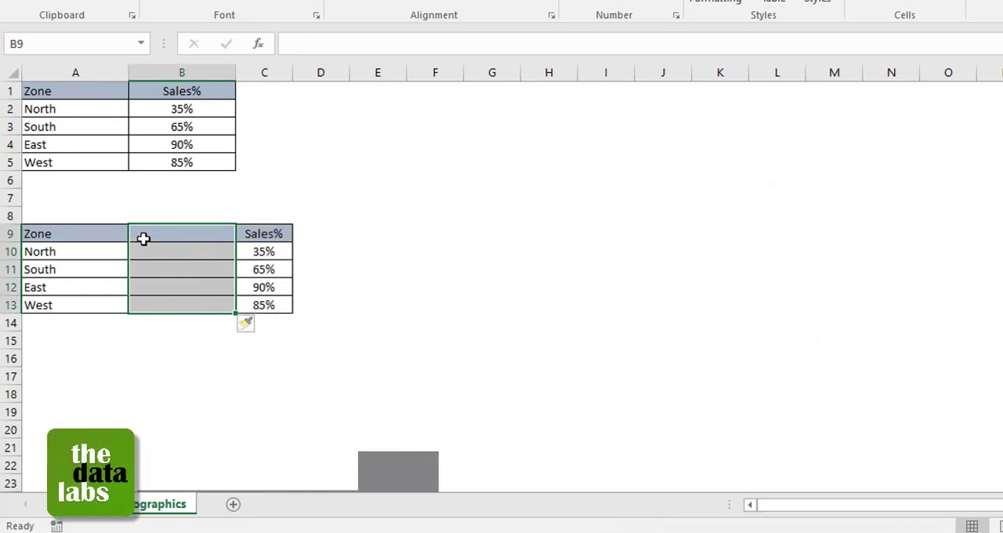
Step: Enter the header "Bottom Cap" in cell B9
{"action": "left_click", "coordinate": [172, 235]}
{"action": "type", "text": "Bottom Cap"}
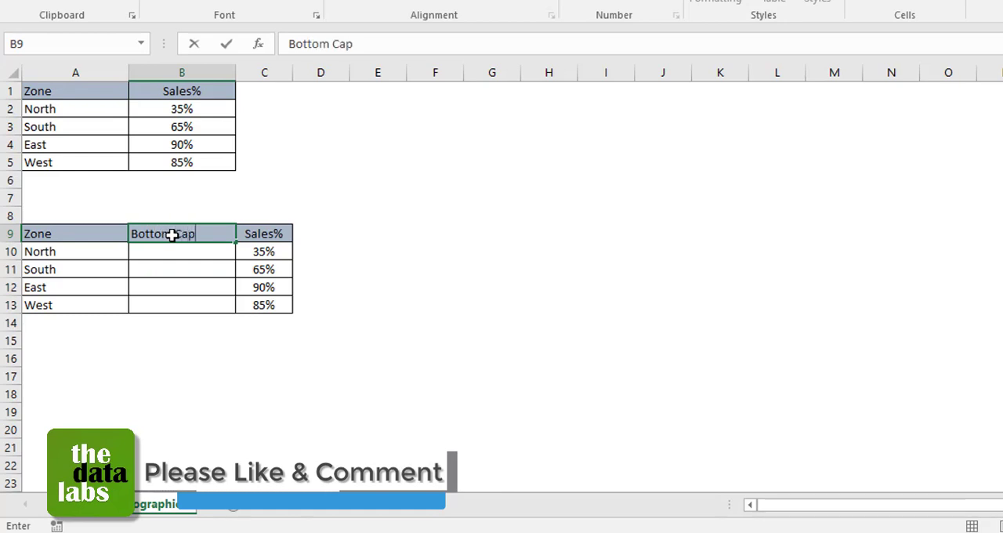
{"action": "key", "text": "Return"}
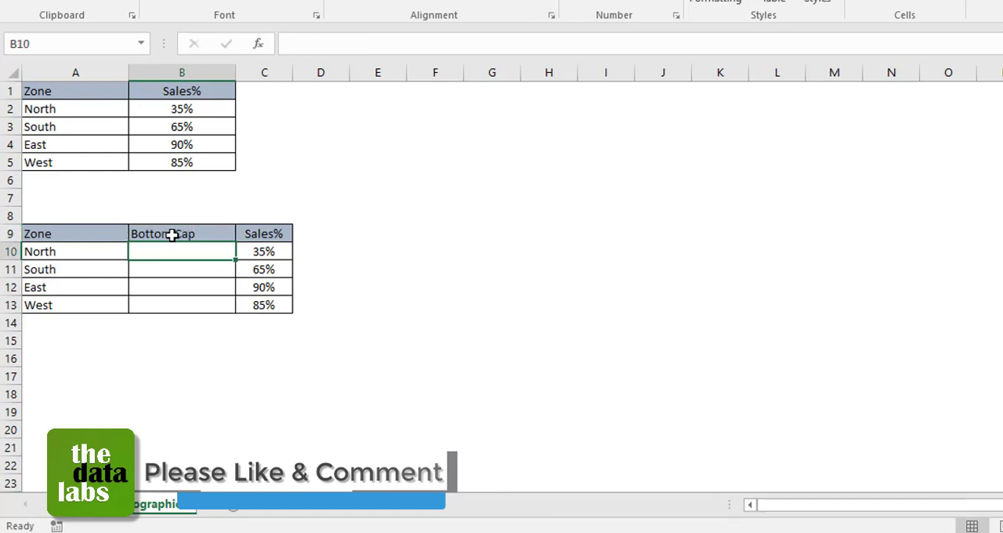
Step: Copy the Bottom Cap column B9:B13 and paste it at D9, beside the Sales% column
{"action": "left_click", "coordinate": [212, 233]}
{"action": "left_click", "coordinate": [217, 304], "text": "shift"}
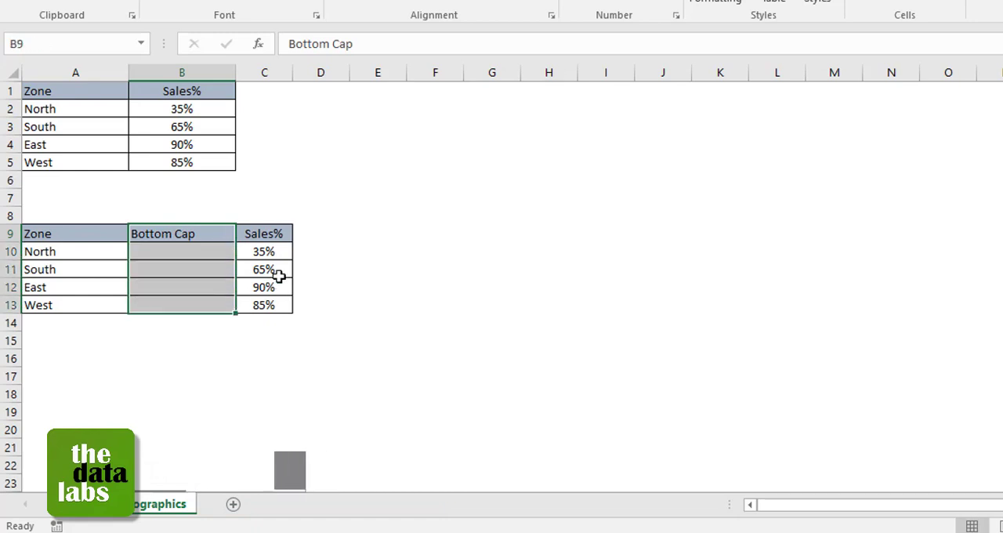
{"action": "key", "text": "ctrl+c"}
{"action": "left_click", "coordinate": [327, 230]}
{"action": "key", "text": "Return"}
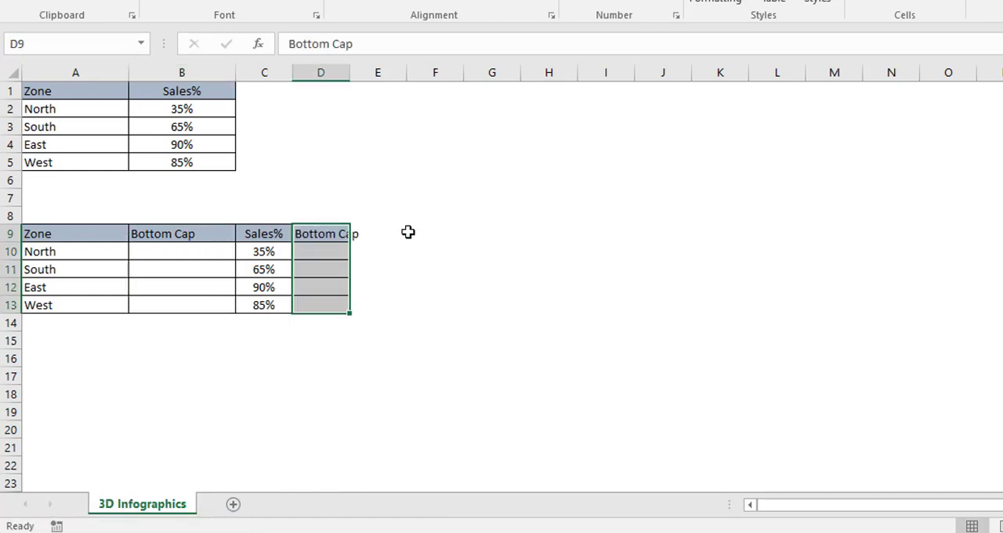
Step: Change the header in D9 to "Empty Glass" and auto-fit the width of column D
{"action": "key", "text": "Up"}
{"action": "key", "text": "Down"}
{"action": "type", "text": "Emp"}
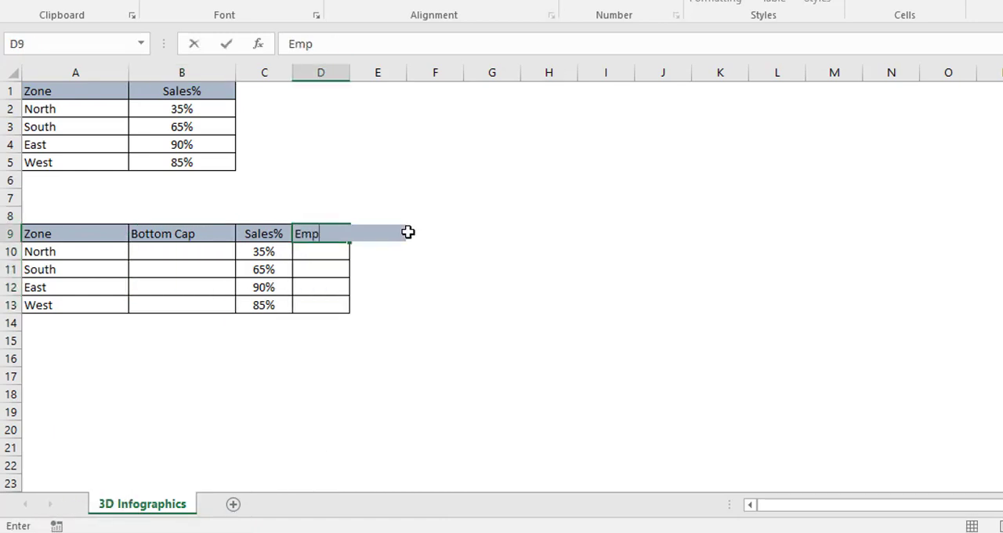
{"action": "type", "text": "ty Glas"}
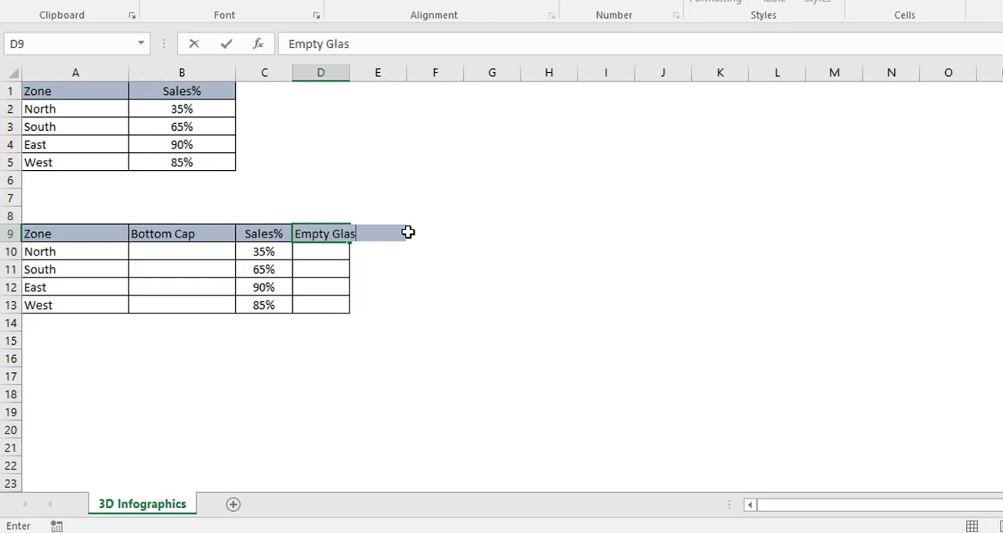
{"action": "type", "text": "s"}
{"action": "key", "text": "Return"}
{"action": "double_click", "coordinate": [346, 71]}
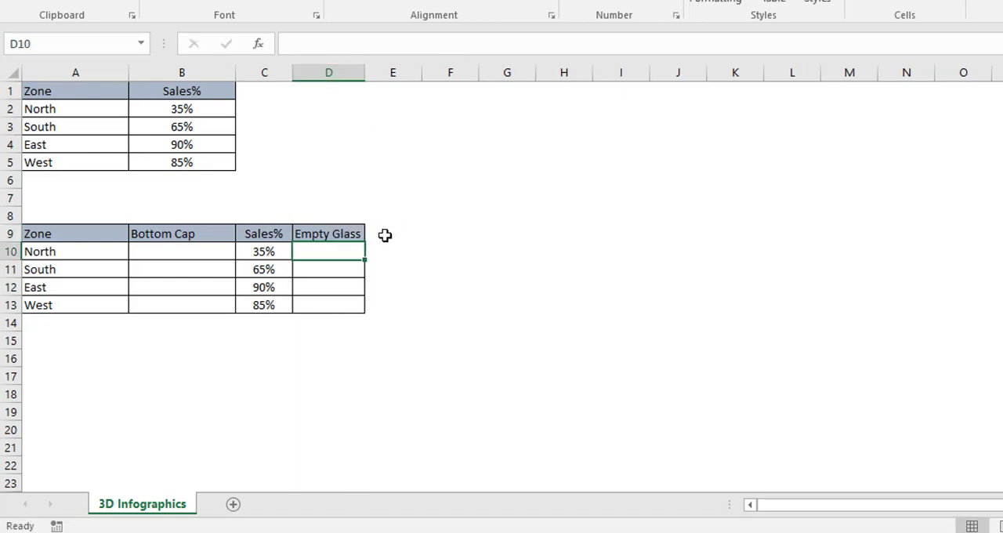
Step: Copy the Bottom Cap column B9:B13 to E9 and widen column E to fit the header
{"action": "left_click", "coordinate": [166, 236]}
{"action": "left_click", "coordinate": [187, 308], "text": "shift"}
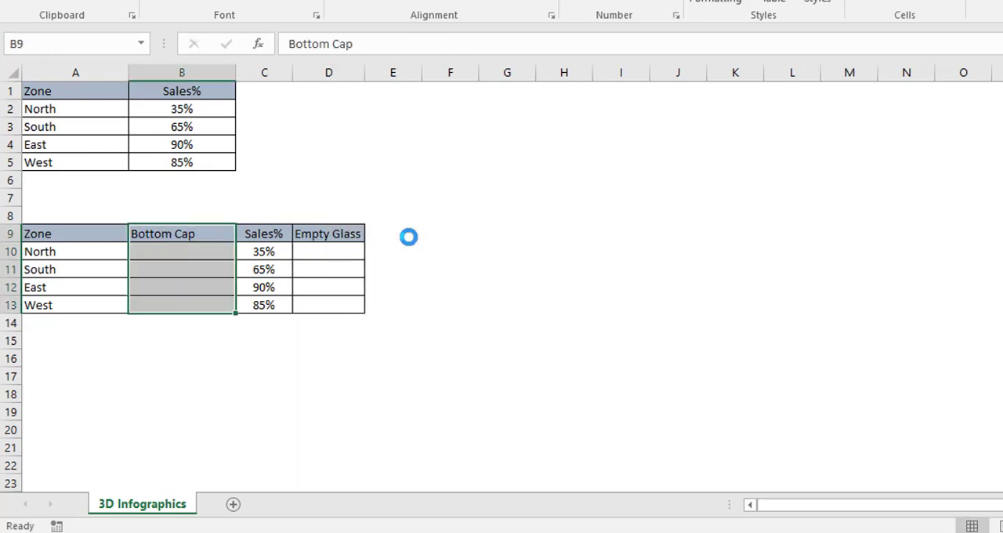
{"action": "key", "text": "ctrl+c"}
{"action": "left_click", "coordinate": [408, 232]}
{"action": "key", "text": "ctrl+v"}
{"action": "key", "text": "Escape"}
{"action": "left_click_drag", "start_coordinate": [422, 72], "coordinate": [456, 72]}
Step: Change the header in E9 to "Top Cap"
{"action": "double_click", "coordinate": [405, 232]}
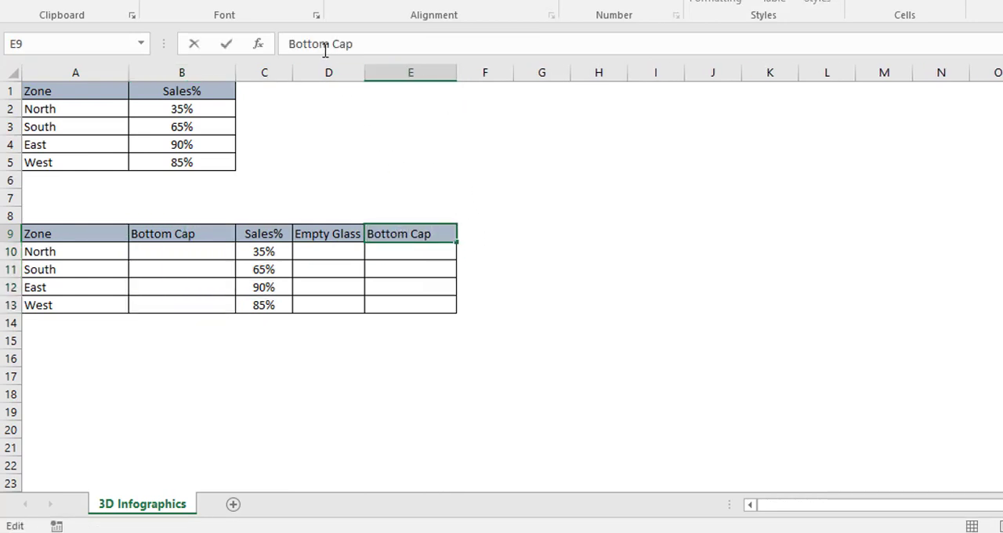
{"action": "left_click_drag", "start_coordinate": [334, 45], "coordinate": [288, 45]}
{"action": "type", "text": "Top"}
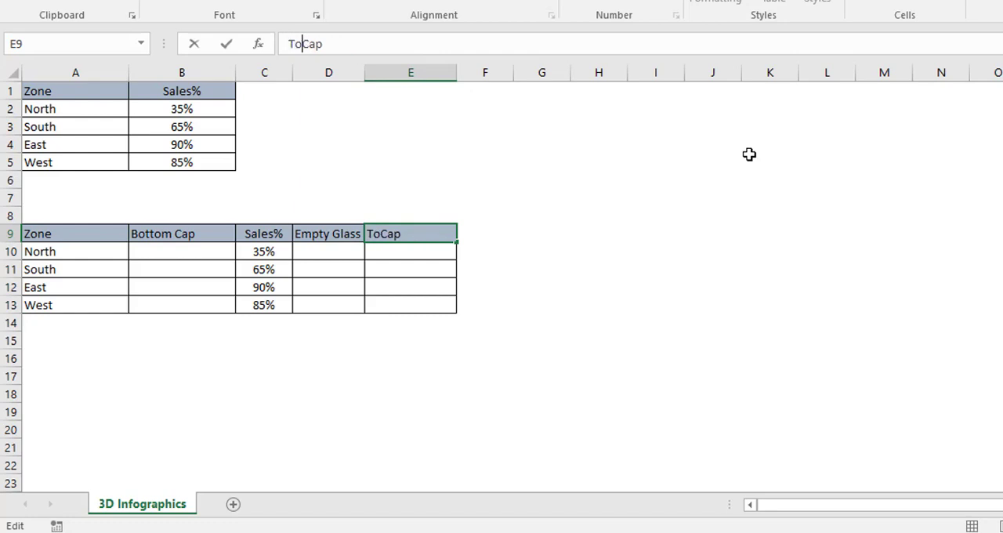
{"action": "key", "text": "Return"}
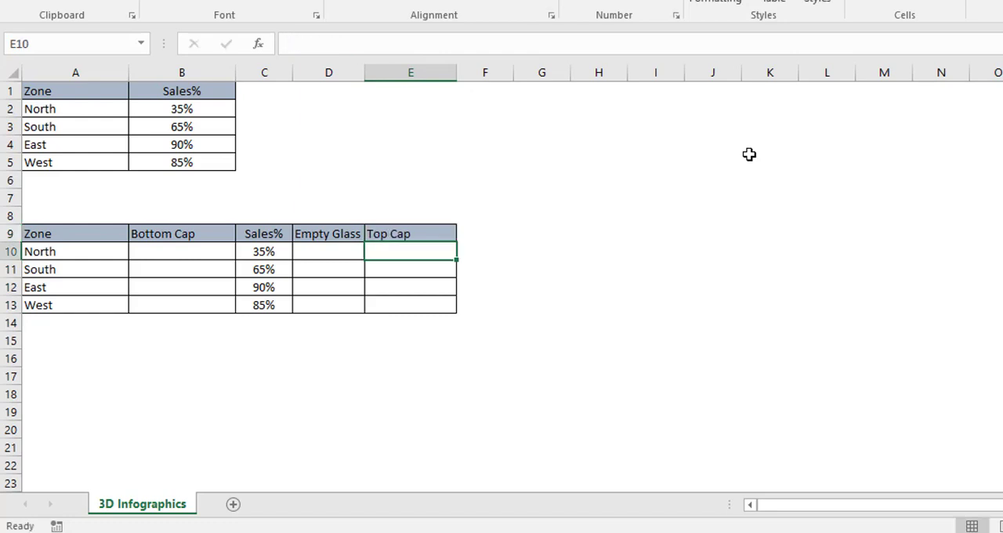
Step: Enter 5% as North's Bottom Cap value in B10 and fill it down through B13
{"action": "key", "text": "Up"}
{"action": "key", "text": "Left"}
{"action": "key", "text": "Left"}
{"action": "key", "text": "Left"}
{"action": "key", "text": "Left"}
{"action": "key", "text": "Down"}
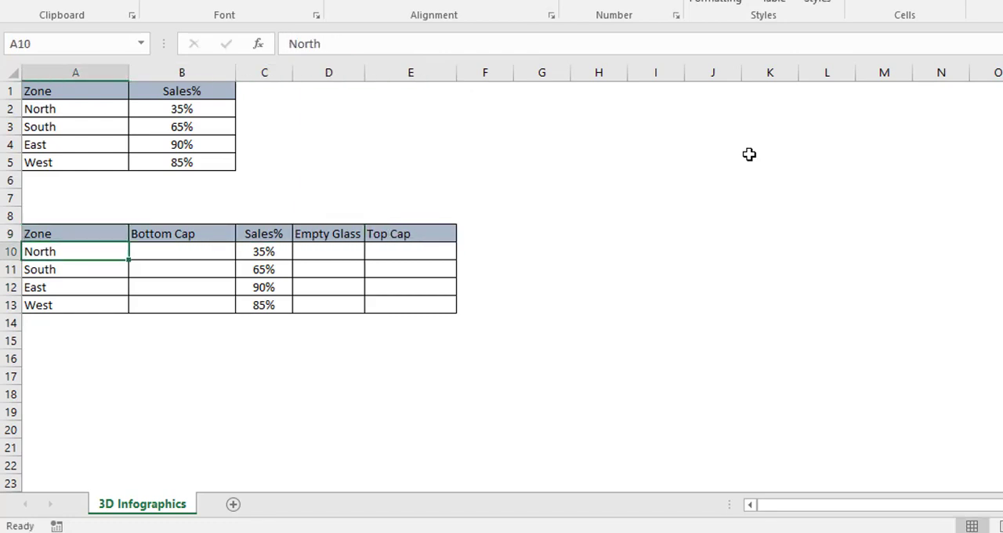
{"action": "key", "text": "Right"}
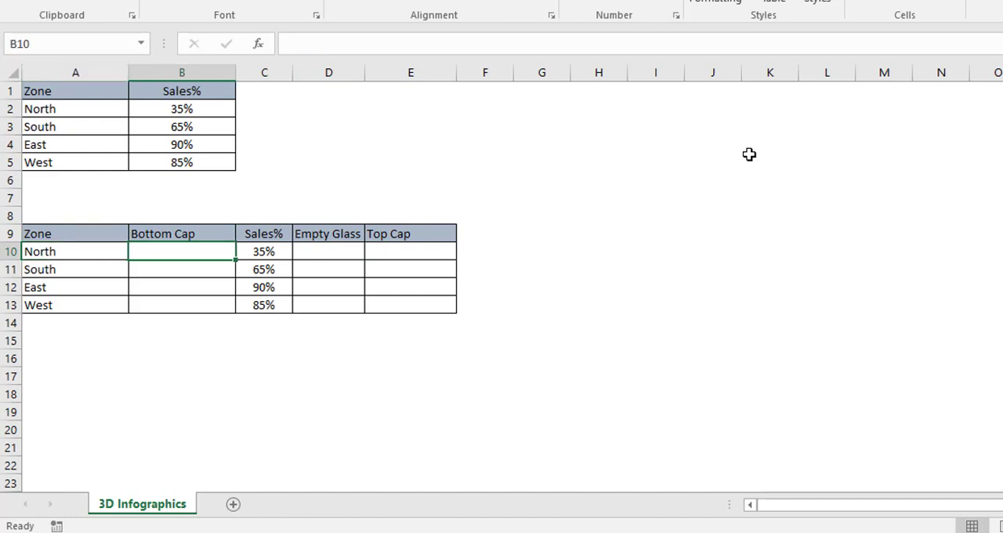
{"action": "type", "text": "5"}
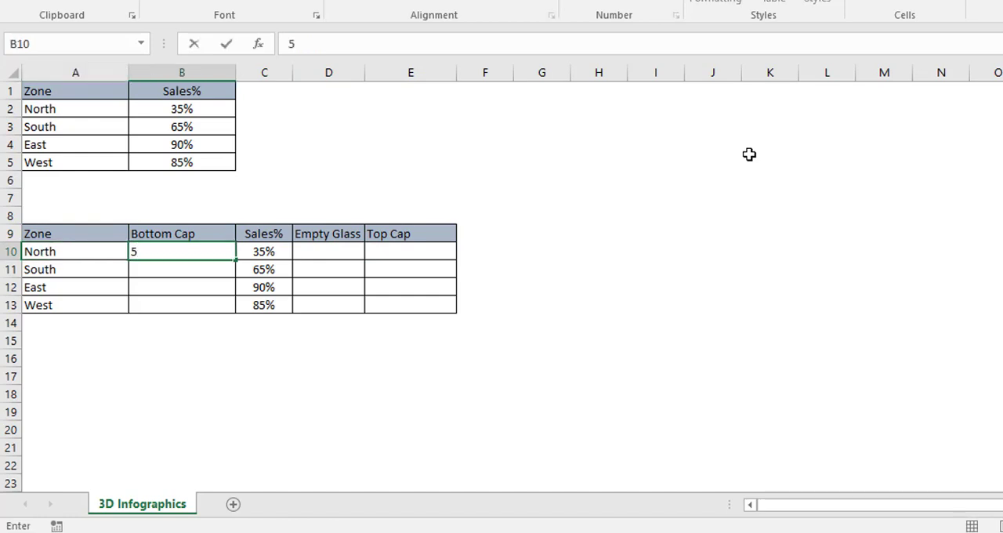
{"action": "key", "text": "ctrl+Return"}
{"action": "key", "text": "Down"}
{"action": "key", "text": "Up"}
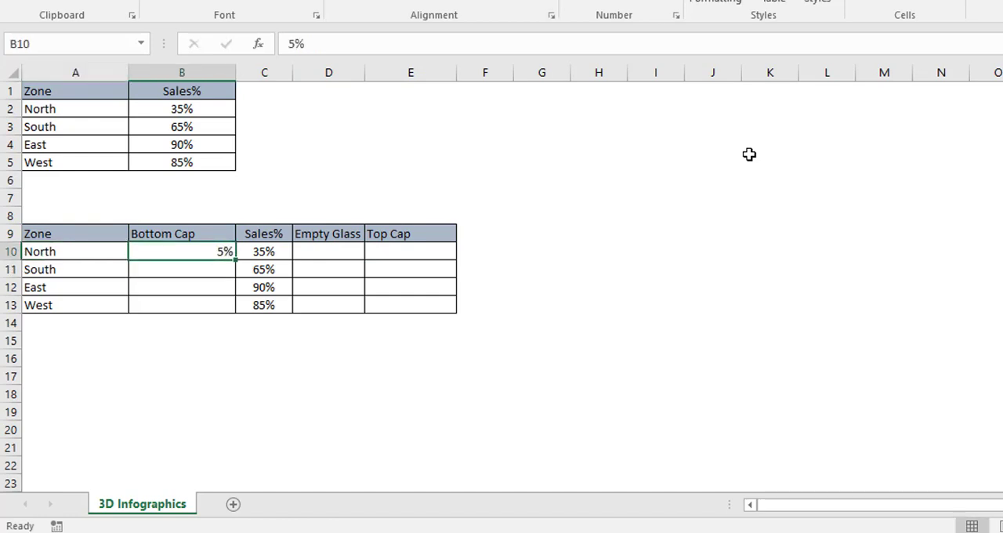
{"action": "key", "text": "shift+Down"}
{"action": "key", "text": "shift+Down"}
{"action": "key", "text": "shift+Down"}
{"action": "key", "text": "ctrl+d"}
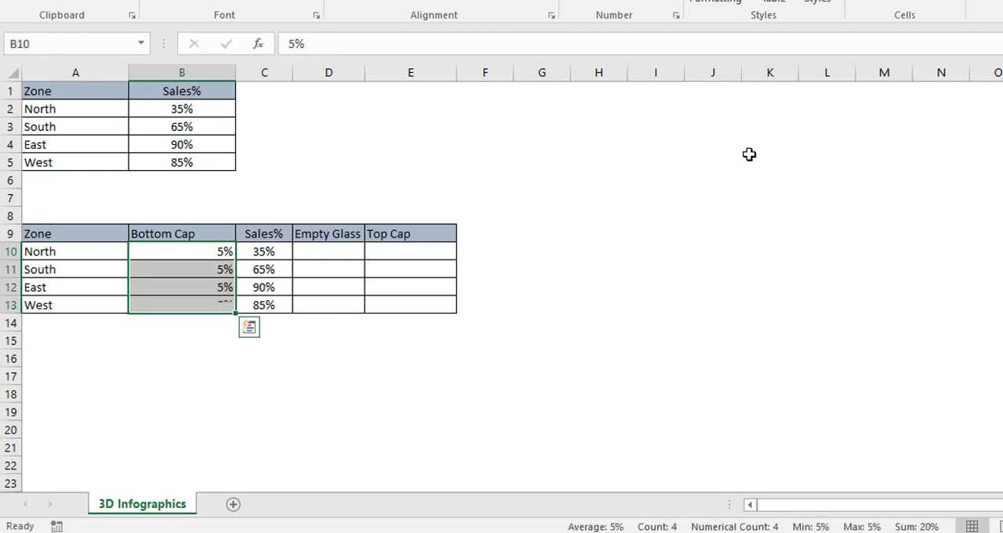
Step: Copy the Bottom Cap values B10:B13 and paste them into the Top Cap column, E10:E13
{"action": "key", "text": "Up"}
{"action": "key", "text": "Right"}
{"action": "key", "text": "Left"}
{"action": "key", "text": "Down"}
{"action": "key", "text": "shift+Down"}
{"action": "key", "text": "shift+Down"}
{"action": "key", "text": "shift+Down"}
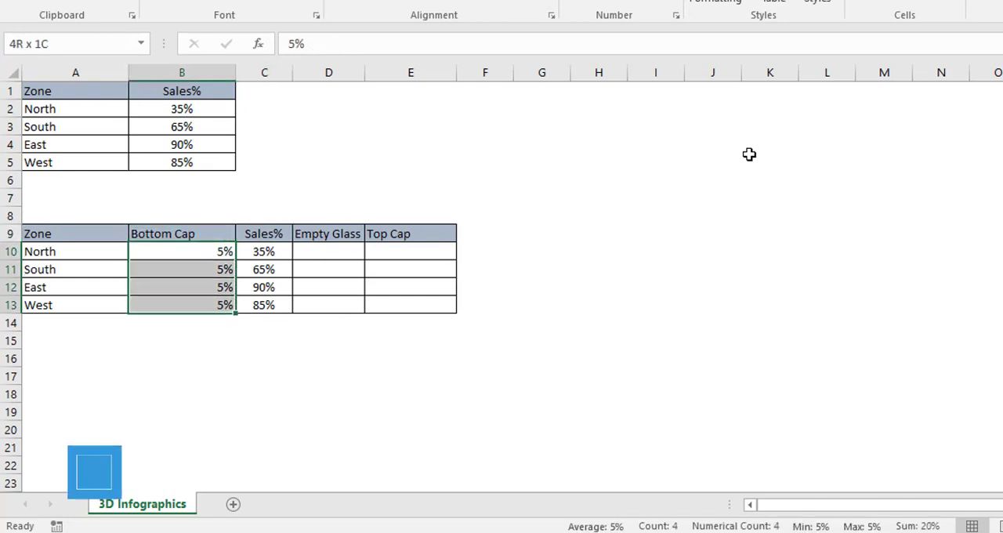
{"action": "key", "text": "ctrl+c"}
{"action": "key", "text": "Right"}
{"action": "key", "text": "Right"}
{"action": "key", "text": "Right"}
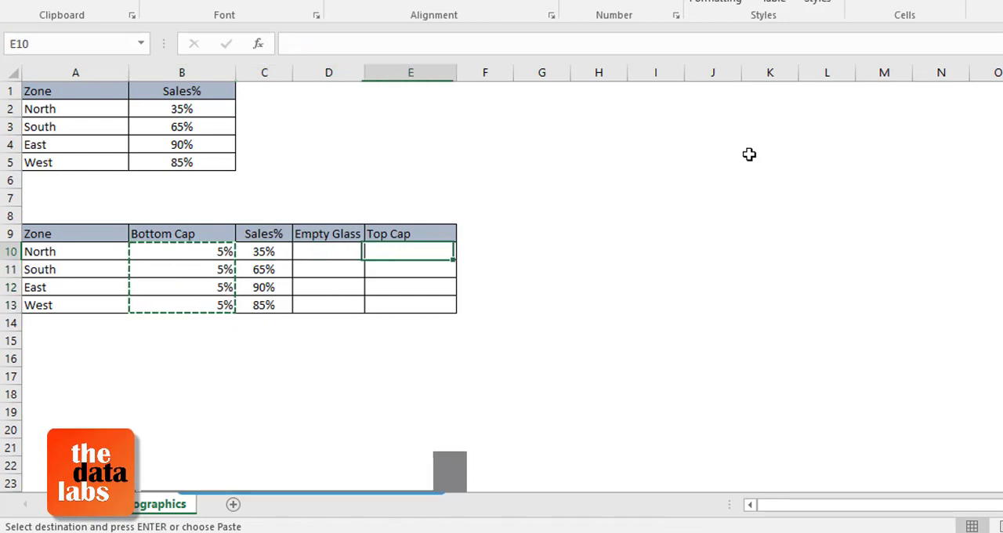
{"action": "key", "text": "Return"}
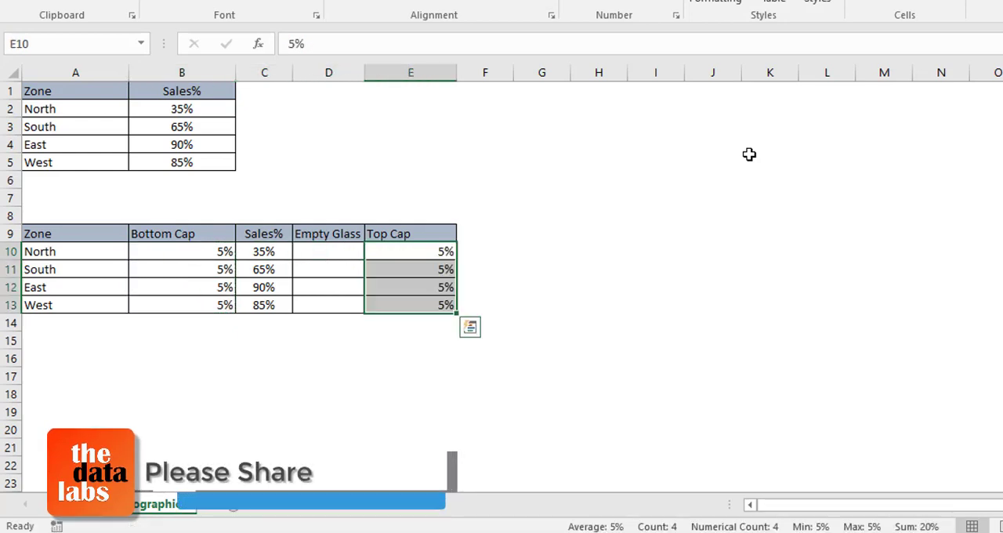
Step: Review the zone, cap and Sales% entries around the blank Empty Glass column in the second table
{"action": "key", "text": "Left"}
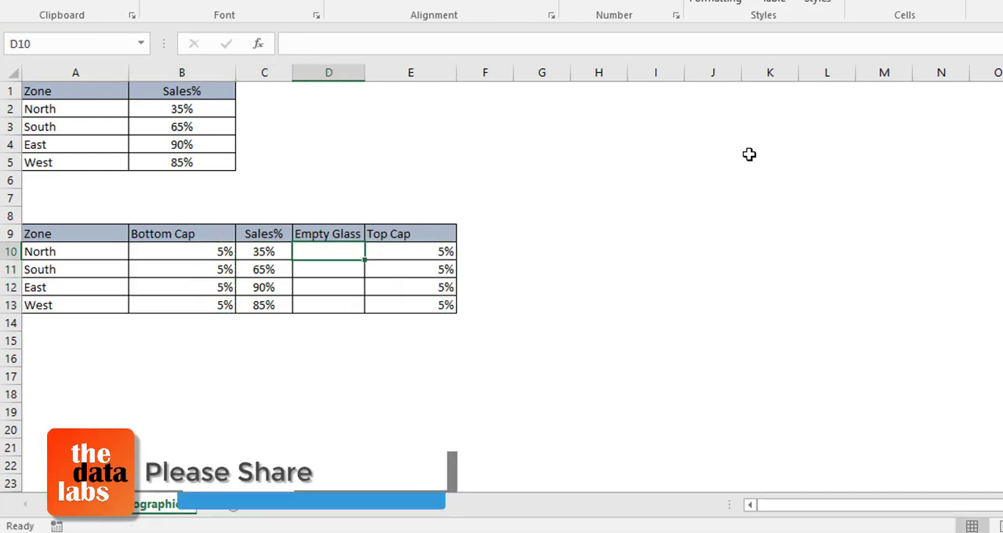
{"action": "key", "text": "Left"}
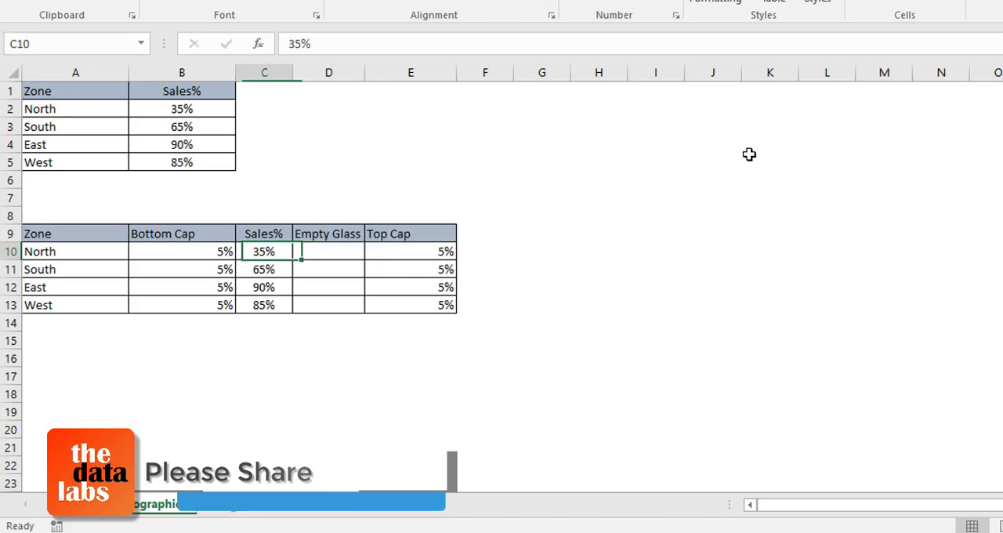
{"action": "key", "text": "Left"}
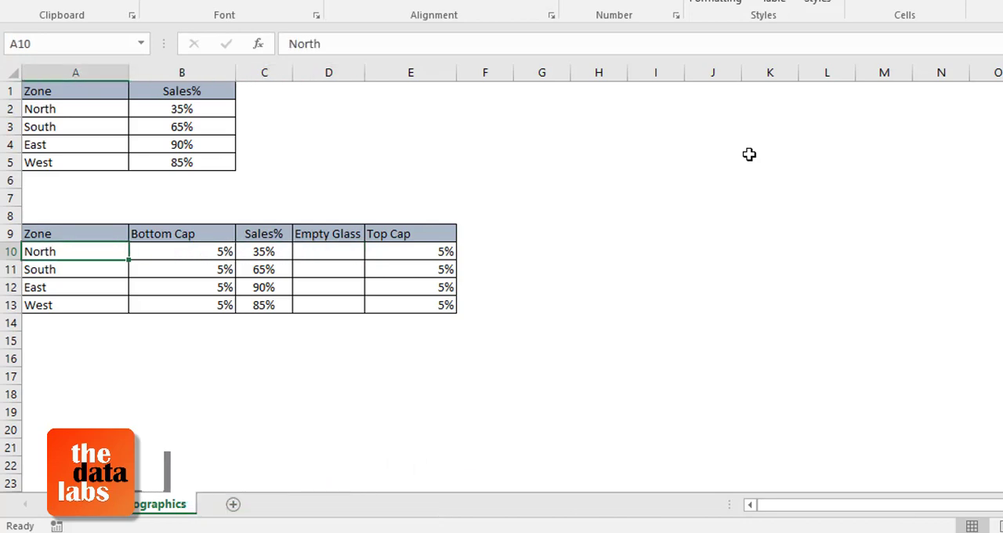
{"action": "key", "text": "Down"}
{"action": "key", "text": "Down"}
{"action": "key", "text": "Up"}
{"action": "key", "text": "Up"}
{"action": "key", "text": "Right"}
{"action": "key", "text": "Right"}
{"action": "key", "text": "Right"}
{"action": "key", "text": "Right"}
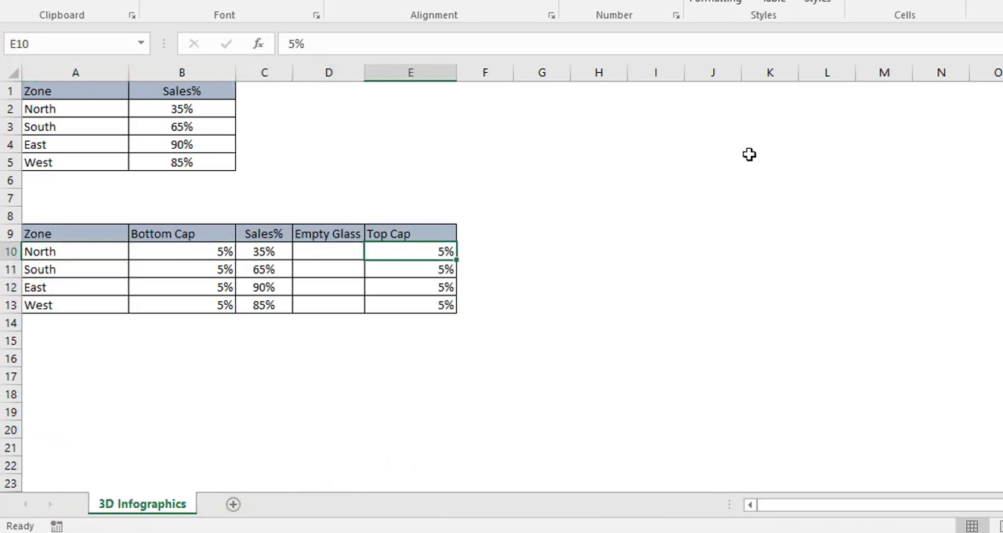
{"action": "key", "text": "Left"}
{"action": "type", "text": "="}
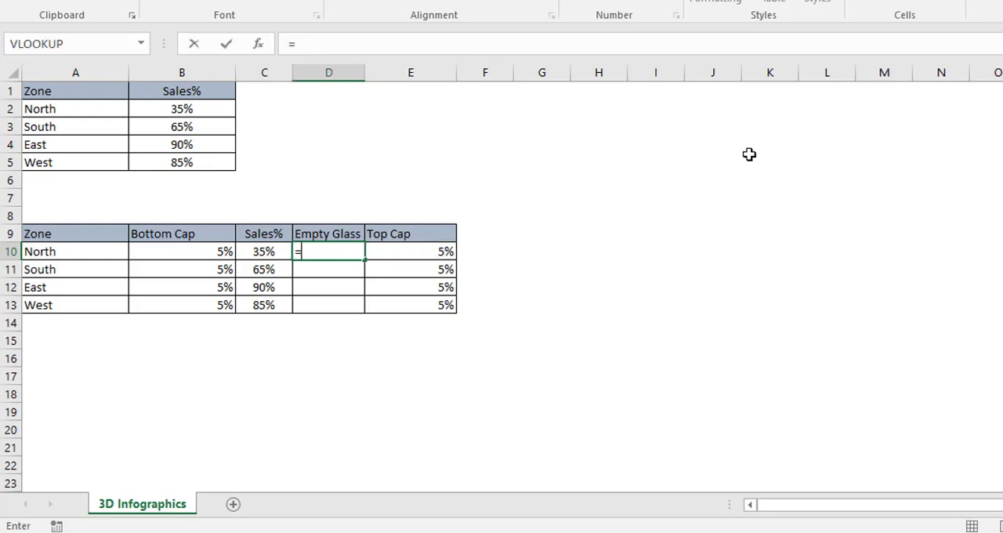
{"action": "key", "text": "Left"}
{"action": "key", "text": "Escape"}
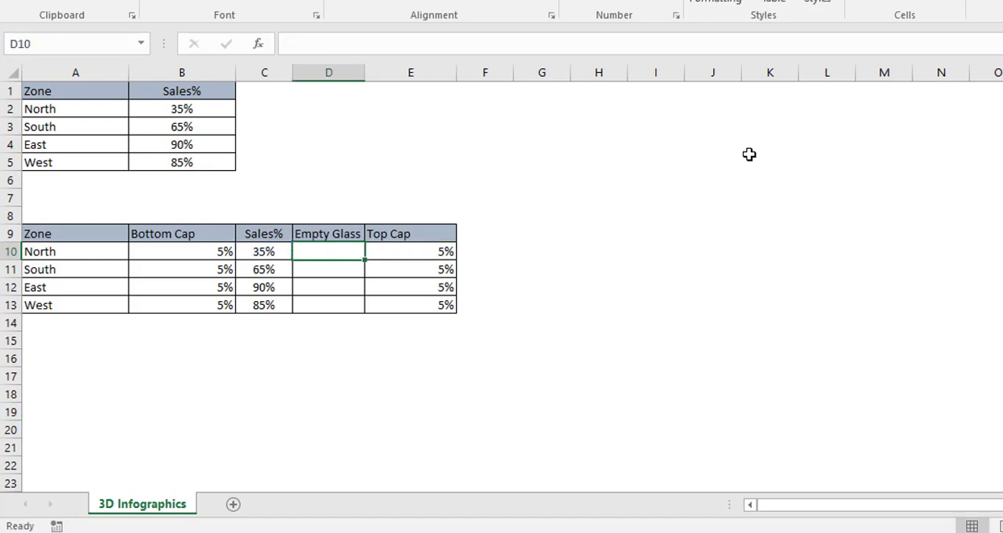
Step: Enter the formula =100%-C10 in D10 to calculate North's Empty Glass share
{"action": "type", "text": "=100"}
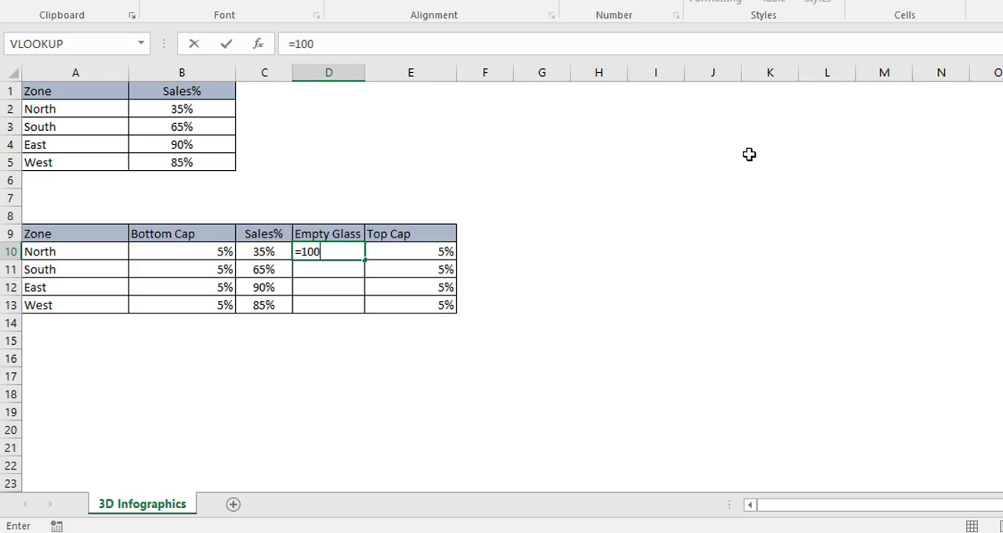
{"action": "type", "text": "%-"}
{"action": "left_click", "coordinate": [271, 248]}
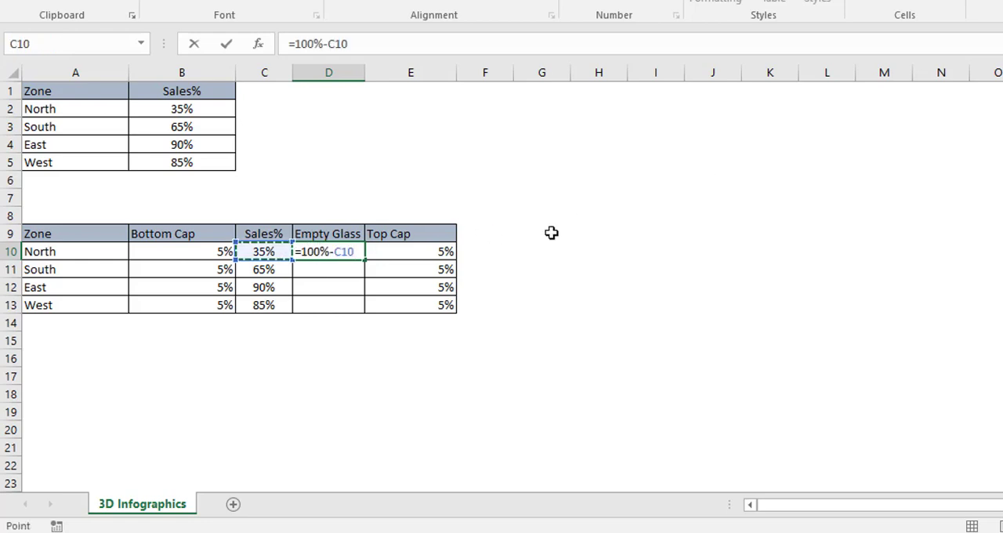
{"action": "key", "text": "Return"}
Step: Fill the Empty Glass formula from D10 down through D13 and display the percentages without decimal places
{"action": "key", "text": "Up"}
{"action": "key", "text": "Left"}
{"action": "key", "text": "Right"}
{"action": "key", "text": "Down"}
{"action": "key", "text": "Down"}
{"action": "key", "text": "Down"}
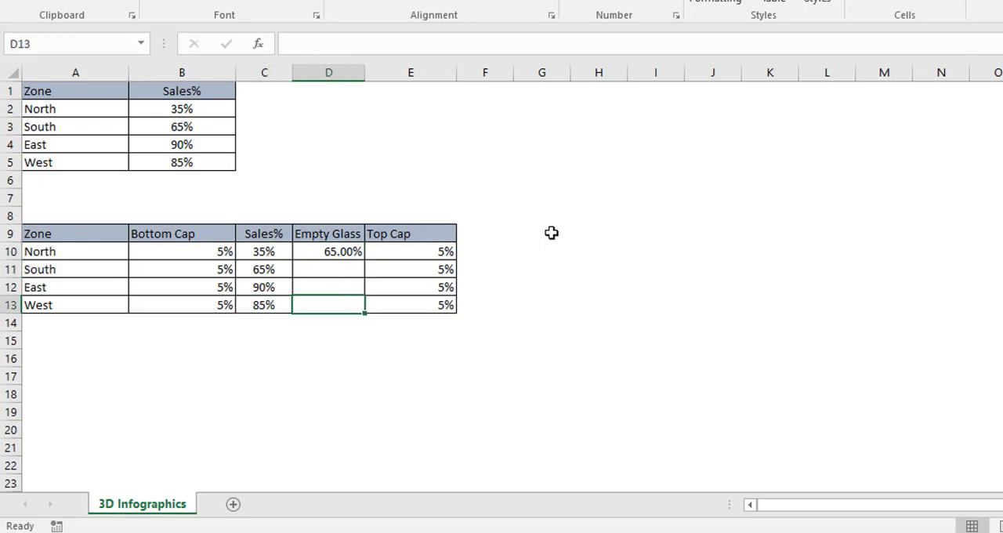
{"action": "key", "text": "shift+Up"}
{"action": "key", "text": "shift+Up"}
{"action": "key", "text": "shift+Up"}
{"action": "key", "text": "ctrl+d"}
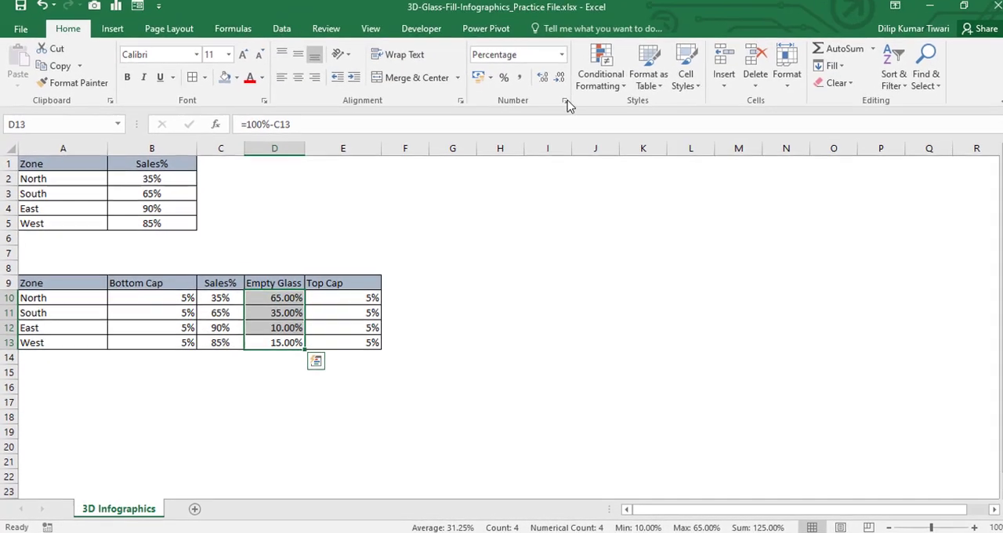
{"action": "left_click", "coordinate": [551, 85]}
{"action": "left_click", "coordinate": [551, 84]}
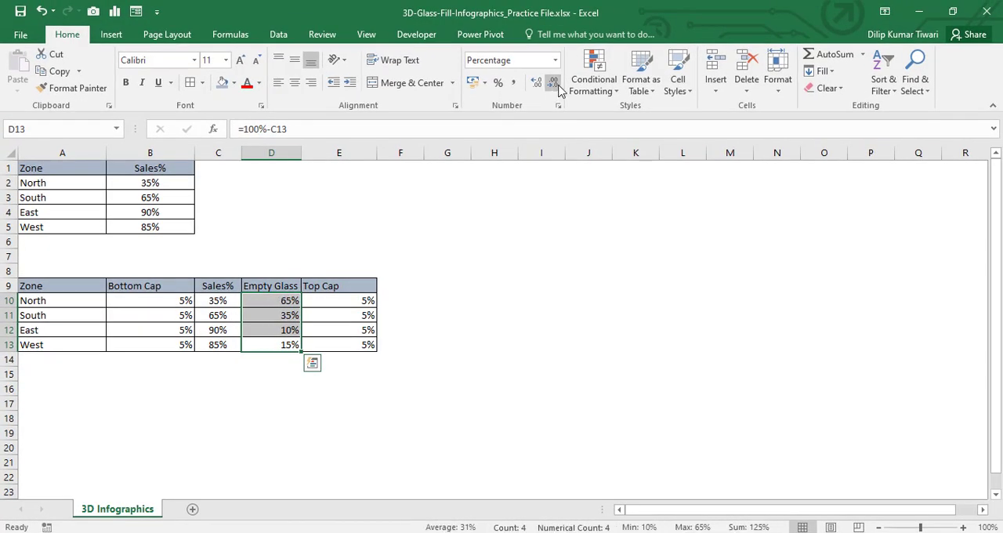
Step: Center-align the headers and percentages in B9:E13 of the helper table
{"action": "left_click_drag", "start_coordinate": [100, 285], "coordinate": [146, 284]}
{"action": "left_click", "coordinate": [146, 284]}
{"action": "left_click", "coordinate": [349, 346], "text": "shift"}
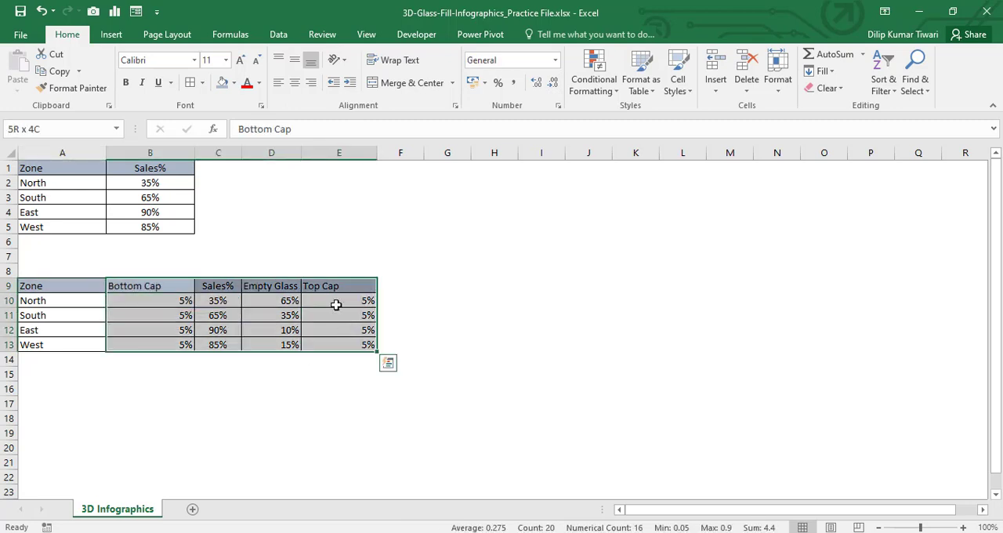
{"action": "left_click", "coordinate": [295, 83]}
{"action": "left_click", "coordinate": [286, 331]}
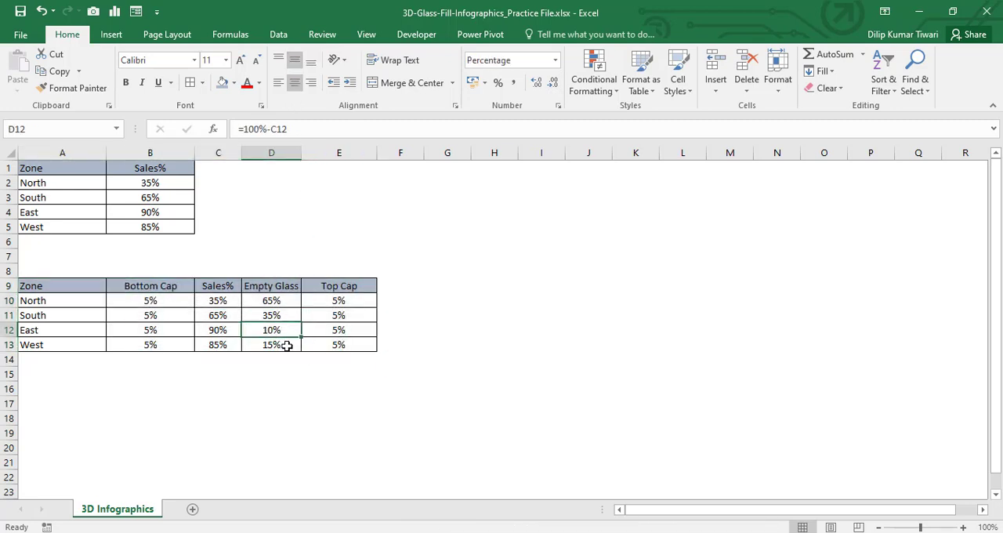
Step: Replace North's typed Sales% in C10 with the formula =B2 to link it to the source table
{"action": "left_click_drag", "start_coordinate": [218, 300], "coordinate": [219, 345]}
{"action": "left_click", "coordinate": [220, 304]}
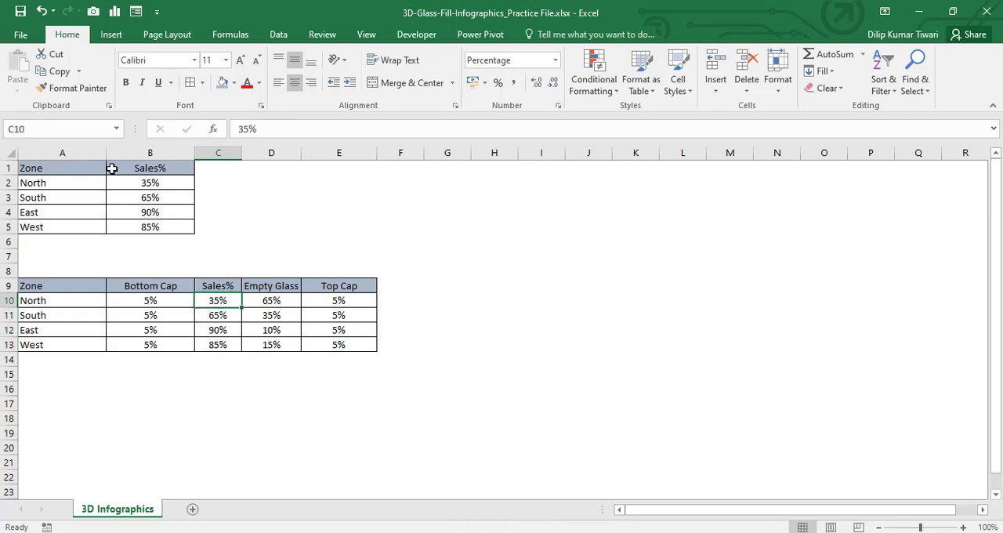
{"action": "left_click", "coordinate": [148, 185]}
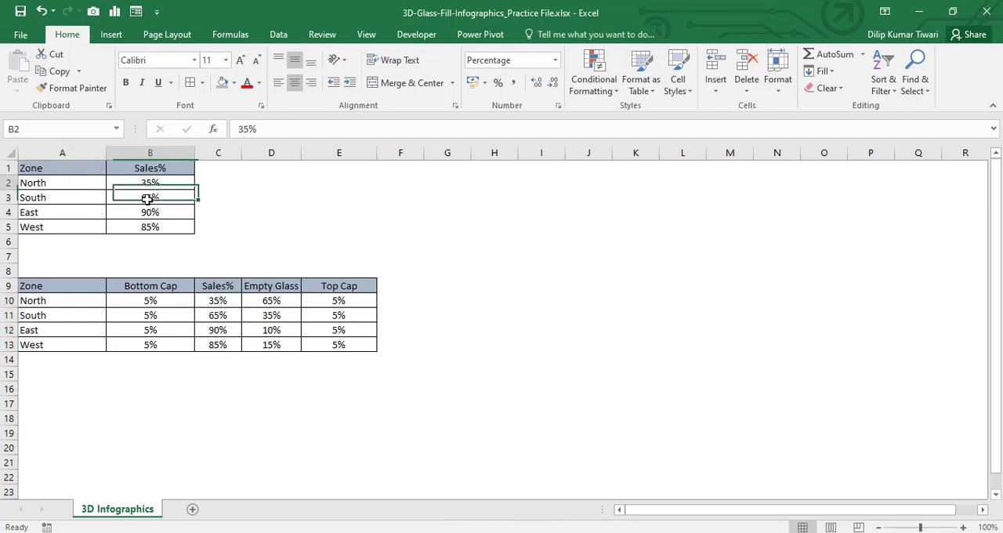
{"action": "left_click", "coordinate": [218, 302]}
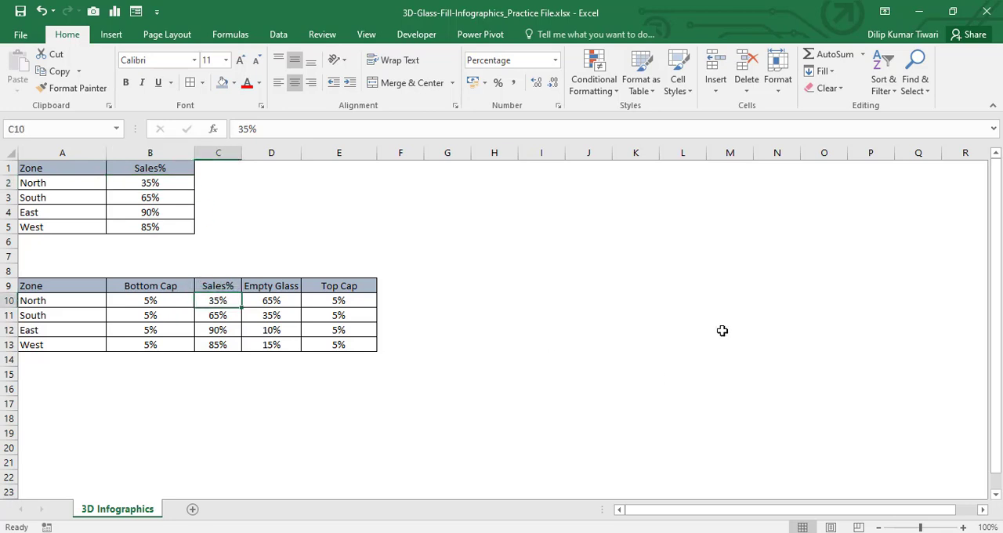
{"action": "type", "text": "="}
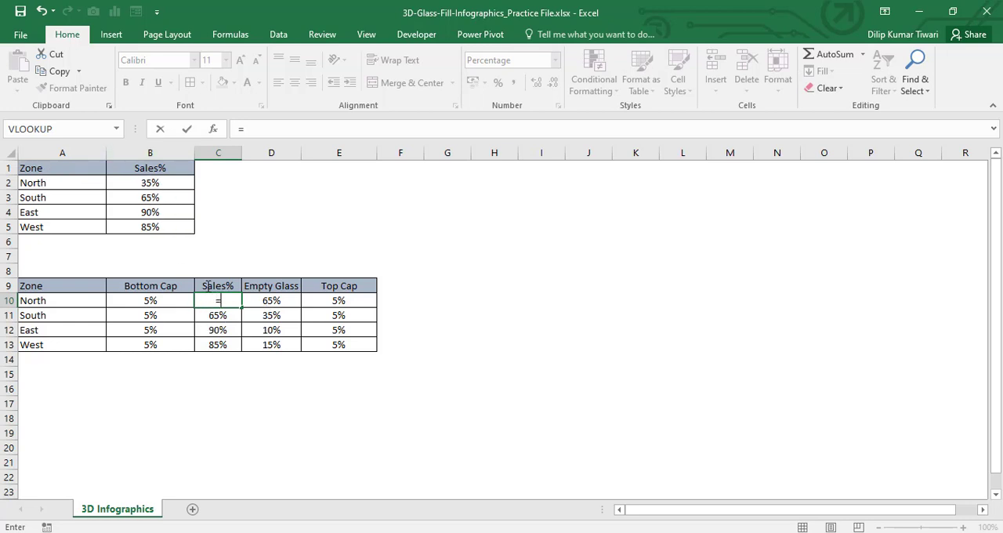
{"action": "left_click", "coordinate": [161, 181]}
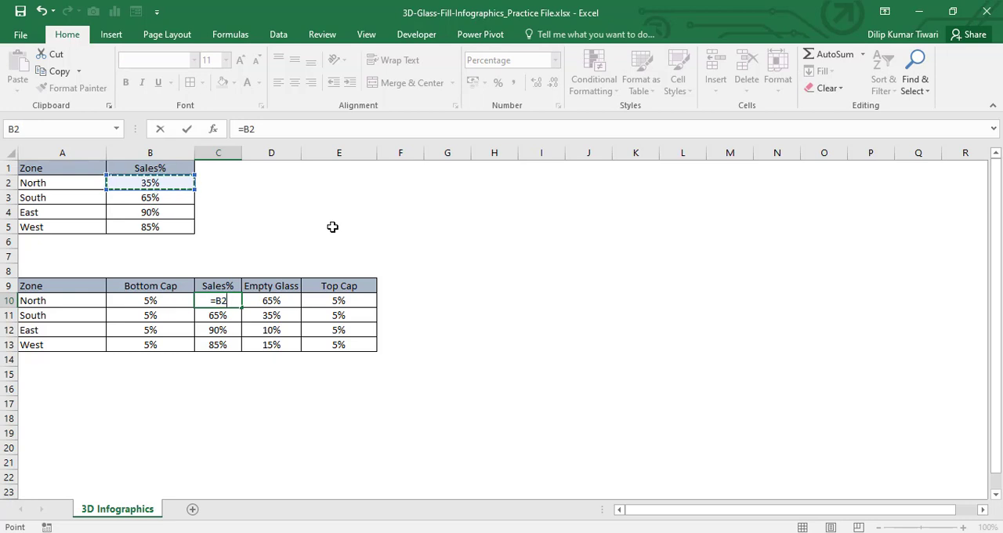
{"action": "key", "text": "Return"}
Step: Fill the linked Sales% formula from C10 down through C13
{"action": "key", "text": "Up"}
{"action": "key", "text": "shift+Down"}
{"action": "key", "text": "shift+Down"}
{"action": "key", "text": "shift+Down"}
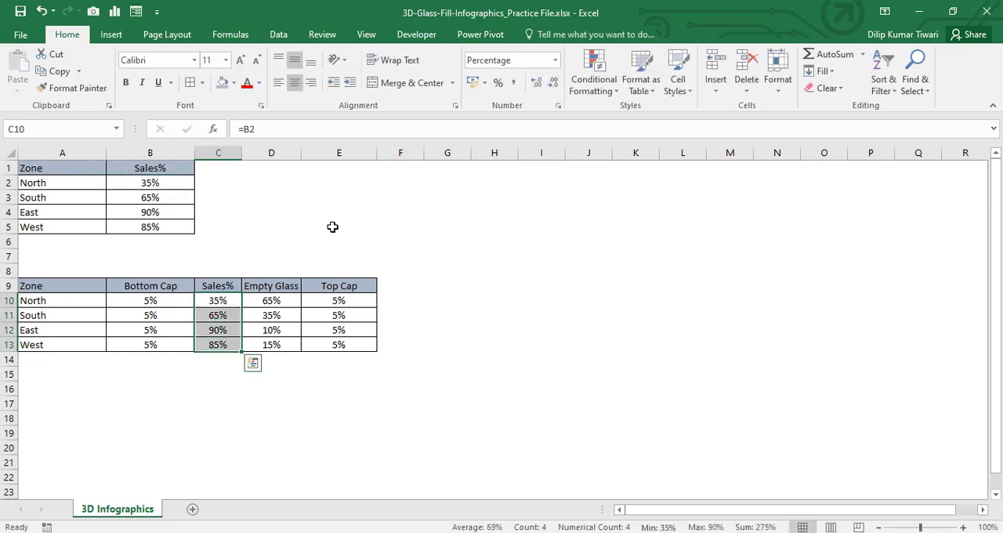
{"action": "key", "text": "shift+Up"}
{"action": "key", "text": "shift+Up"}
{"action": "key", "text": "shift+Up"}
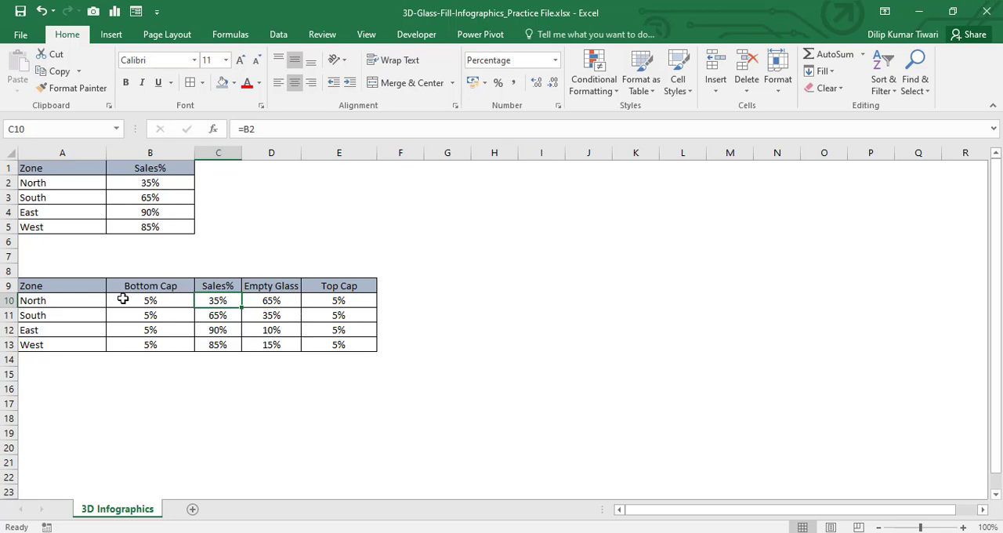
Step: Insert a 100% Stacked Column chart from A9:E13 and widen it to about the end of column N
{"action": "left_click_drag", "start_coordinate": [78, 287], "coordinate": [316, 348]}
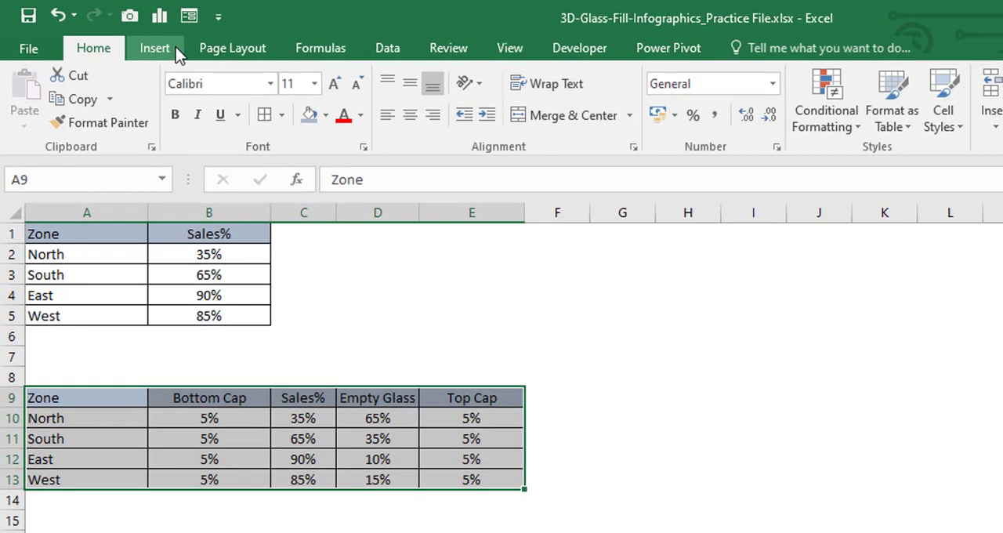
{"action": "left_click", "coordinate": [156, 48]}
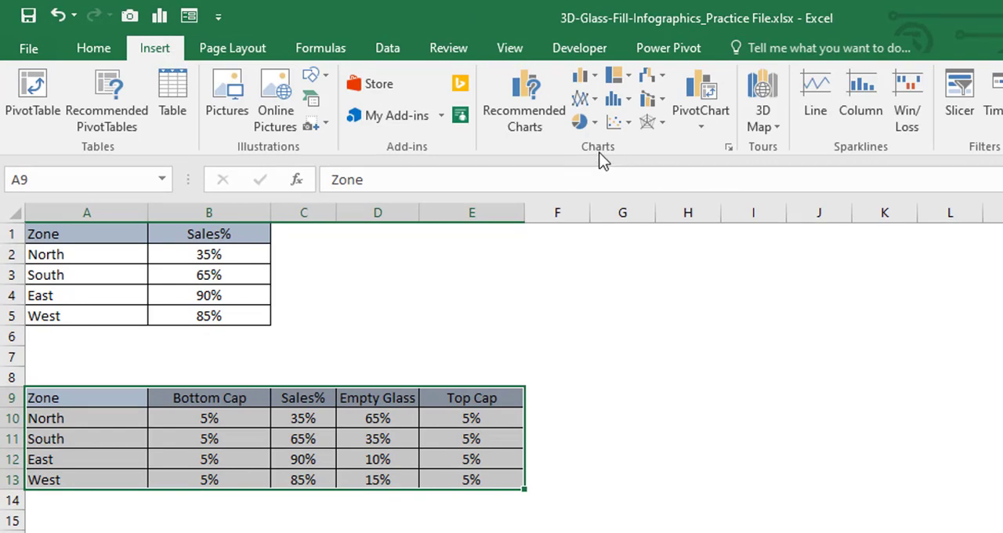
{"action": "left_click", "coordinate": [597, 82]}
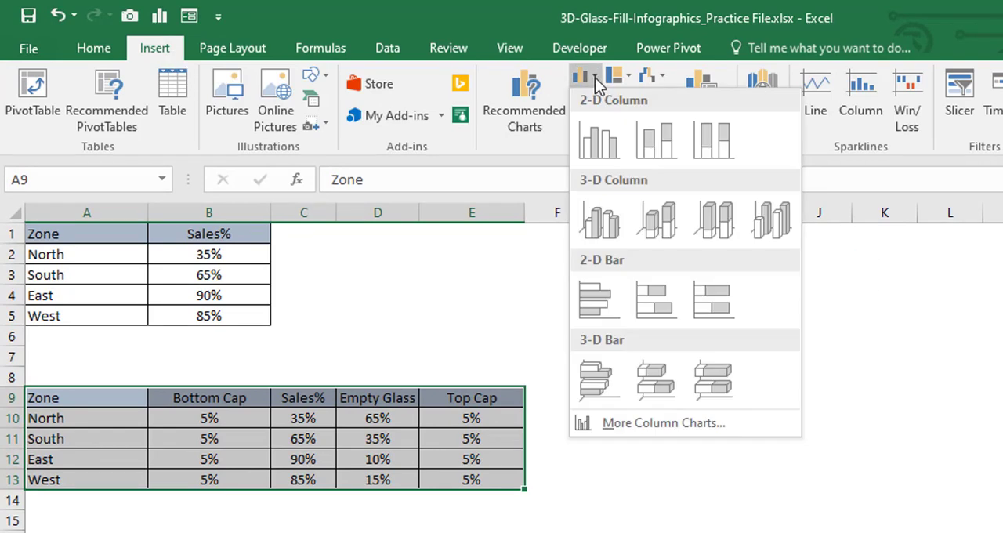
{"action": "left_click", "coordinate": [701, 149]}
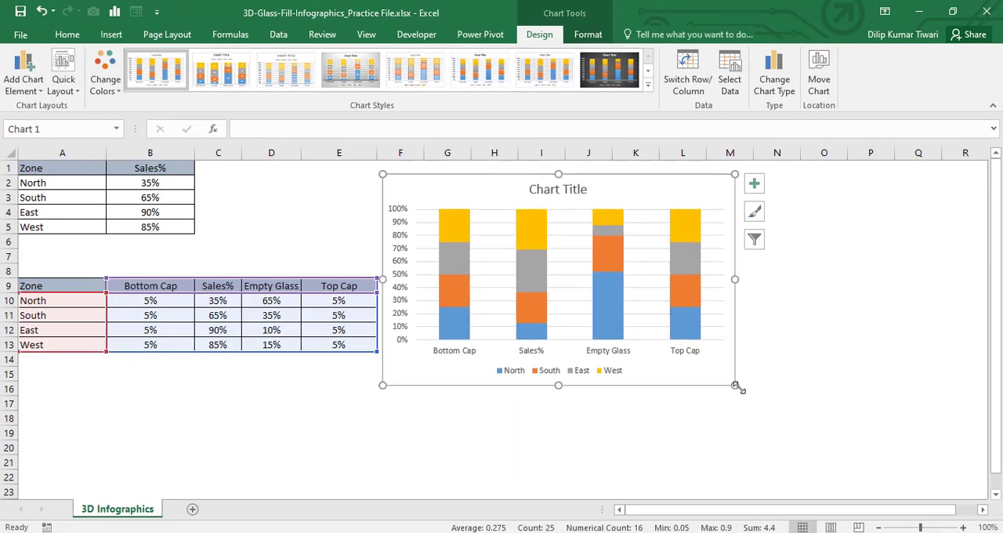
{"action": "left_click_drag", "start_coordinate": [735, 384], "coordinate": [793, 384]}
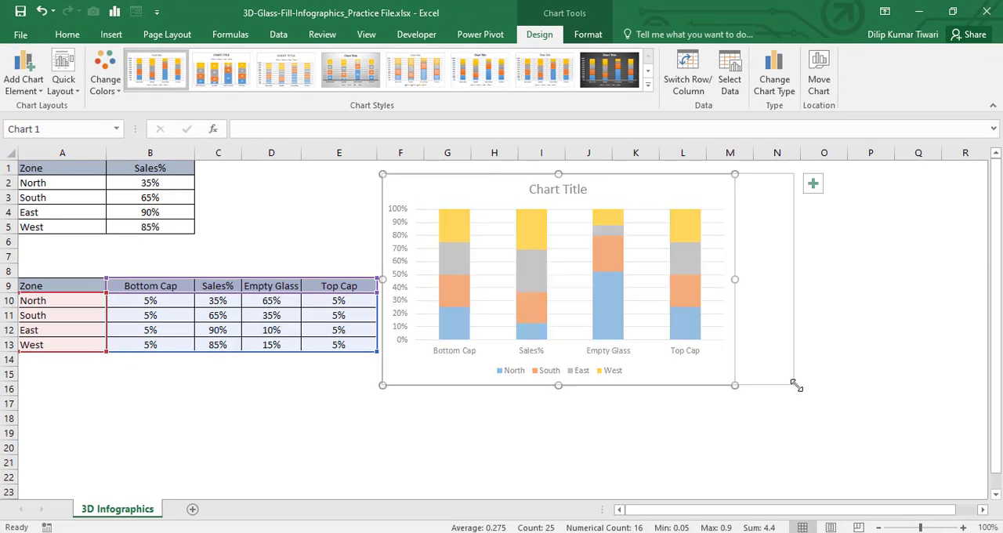
{"action": "left_click", "coordinate": [676, 429]}
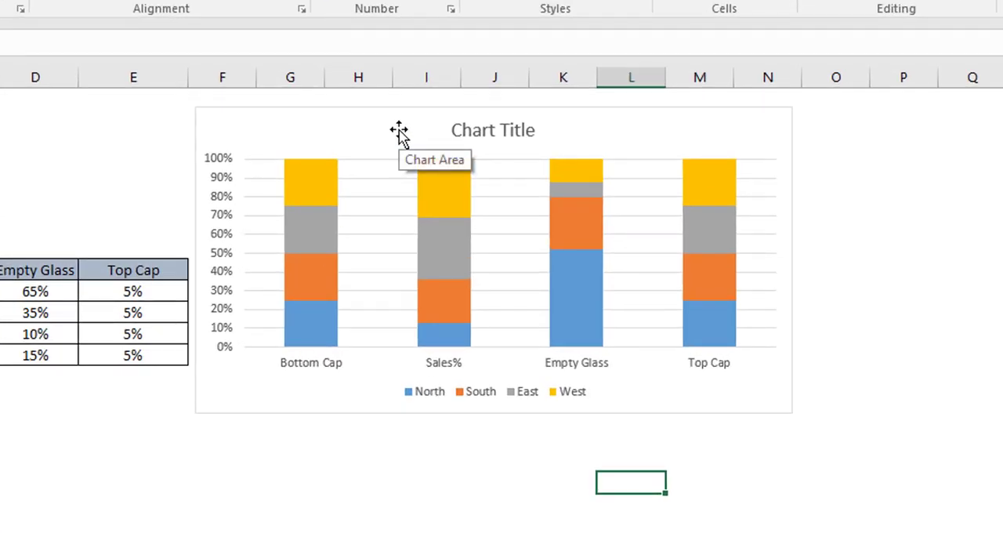
Step: Switch the rows and columns in the chart's data source so the zones become the category axis labels
{"action": "right_click", "coordinate": [399, 132]}
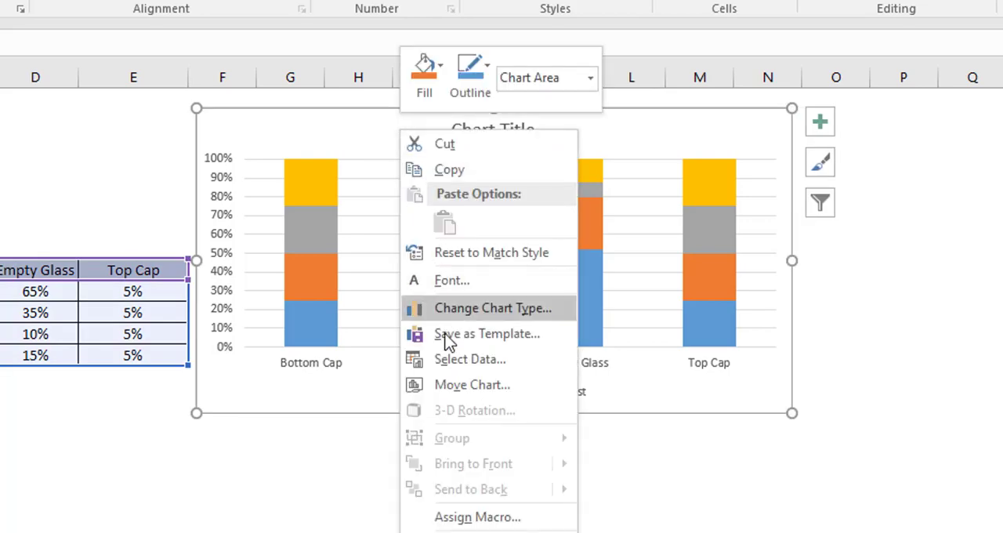
{"action": "left_click", "coordinate": [457, 366]}
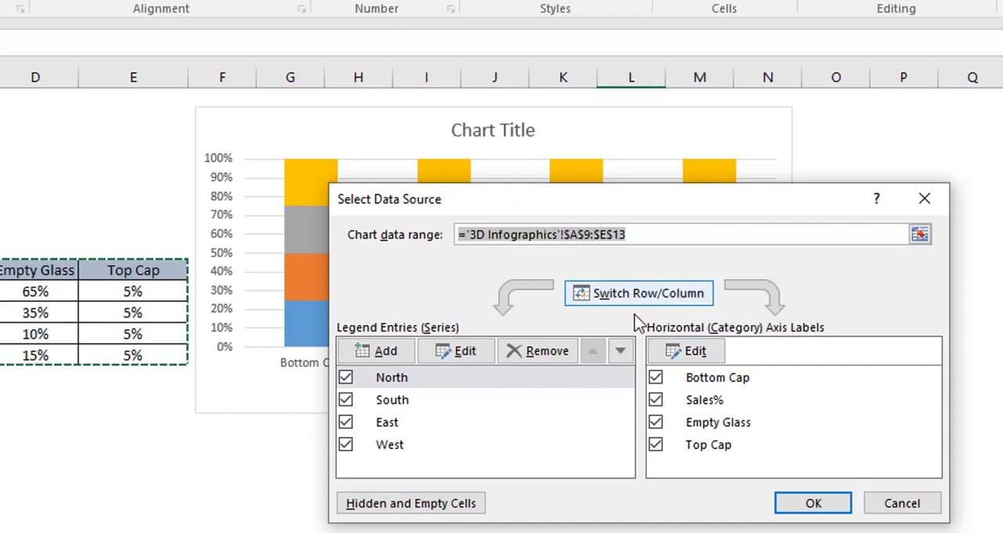
{"action": "left_click", "coordinate": [652, 302]}
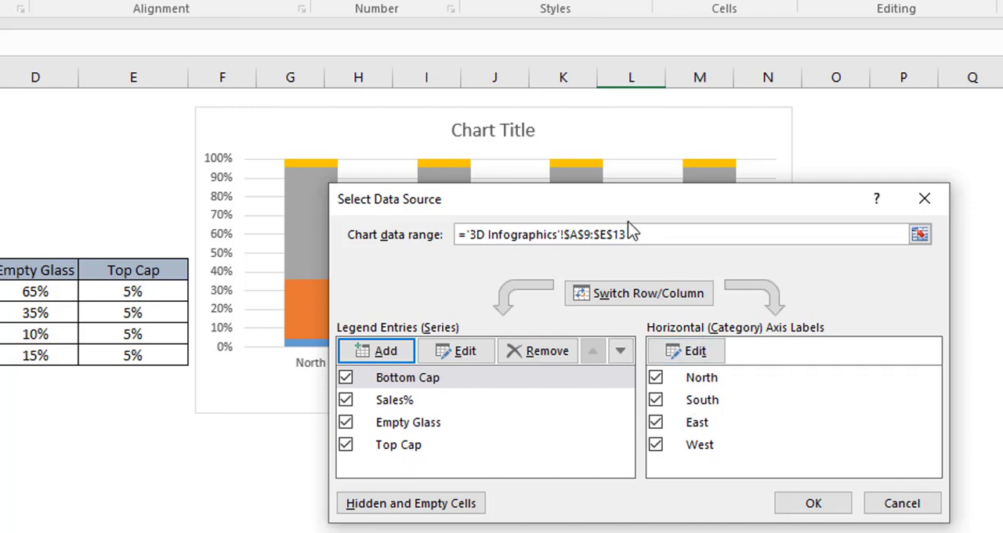
{"action": "left_click_drag", "start_coordinate": [599, 205], "coordinate": [528, 174]}
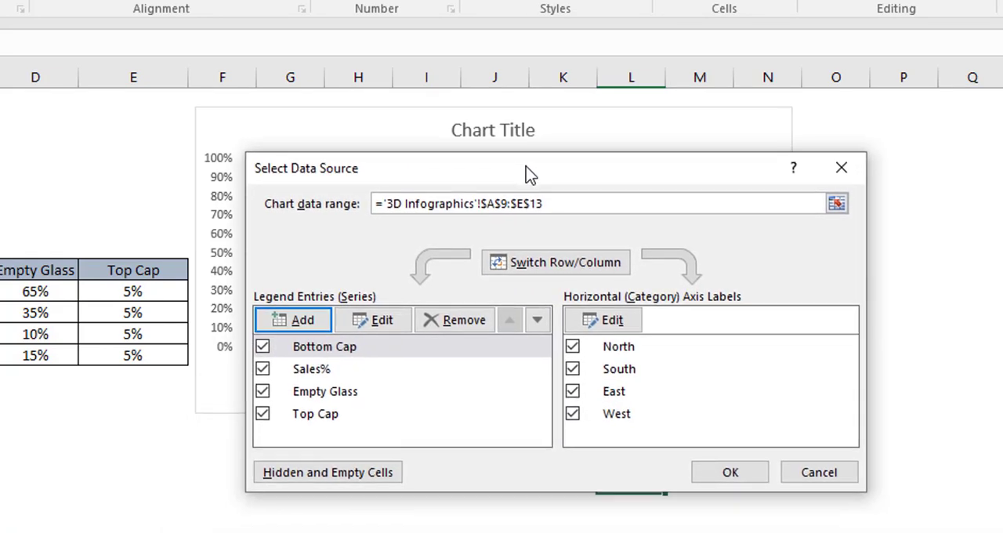
{"action": "left_click", "coordinate": [731, 474]}
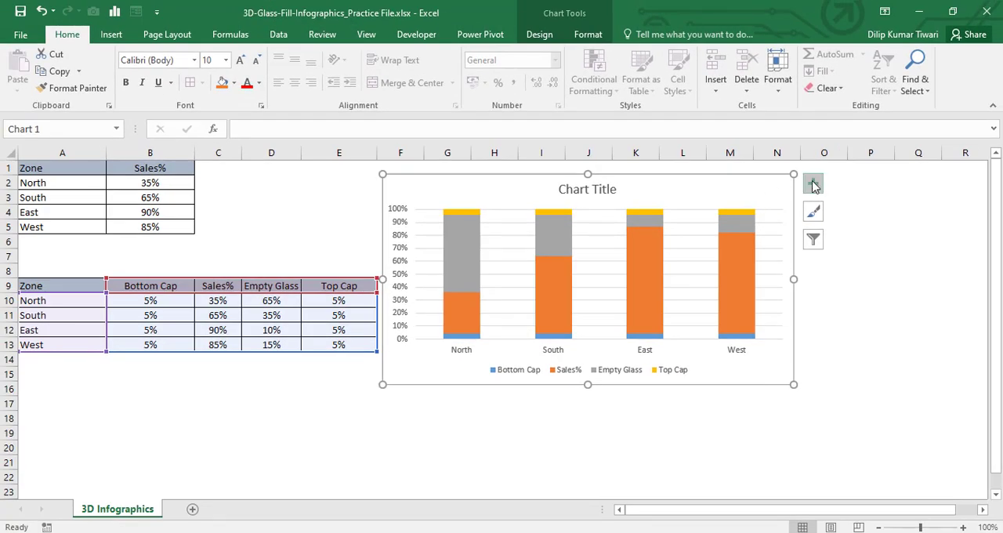
Step: Remove the chart title, gridlines, legend and primary vertical axis from the chart
{"action": "left_click", "coordinate": [812, 187]}
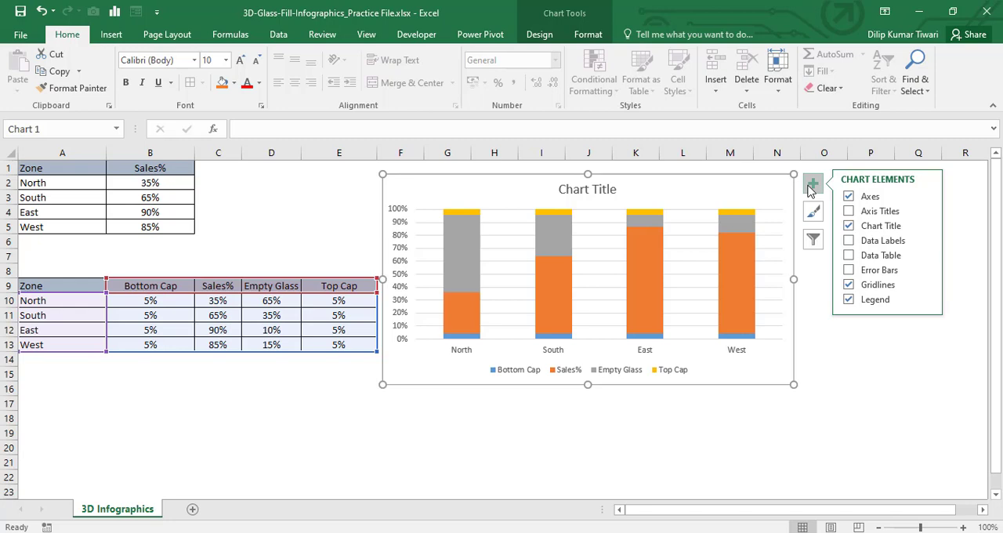
{"action": "left_click", "coordinate": [850, 227]}
{"action": "left_click", "coordinate": [849, 285]}
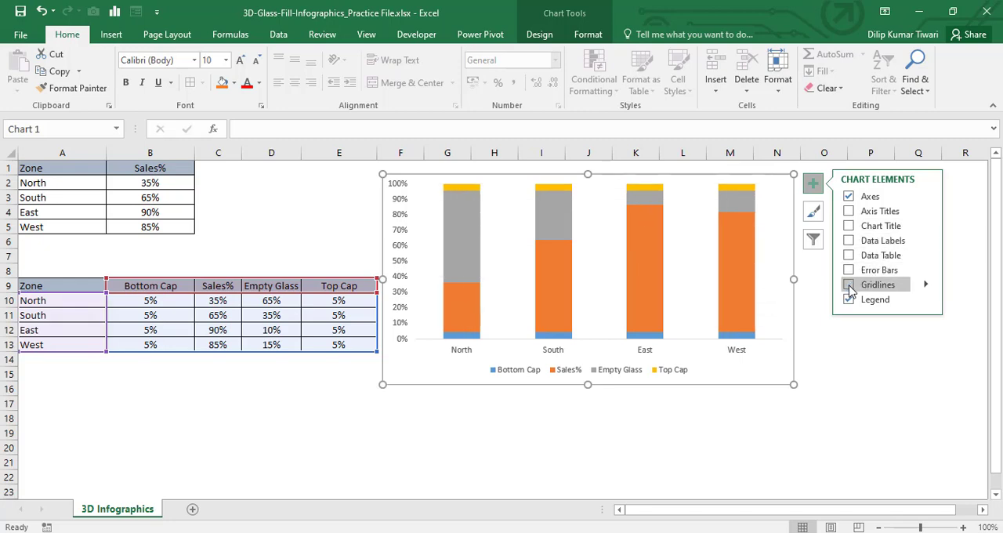
{"action": "left_click", "coordinate": [848, 300]}
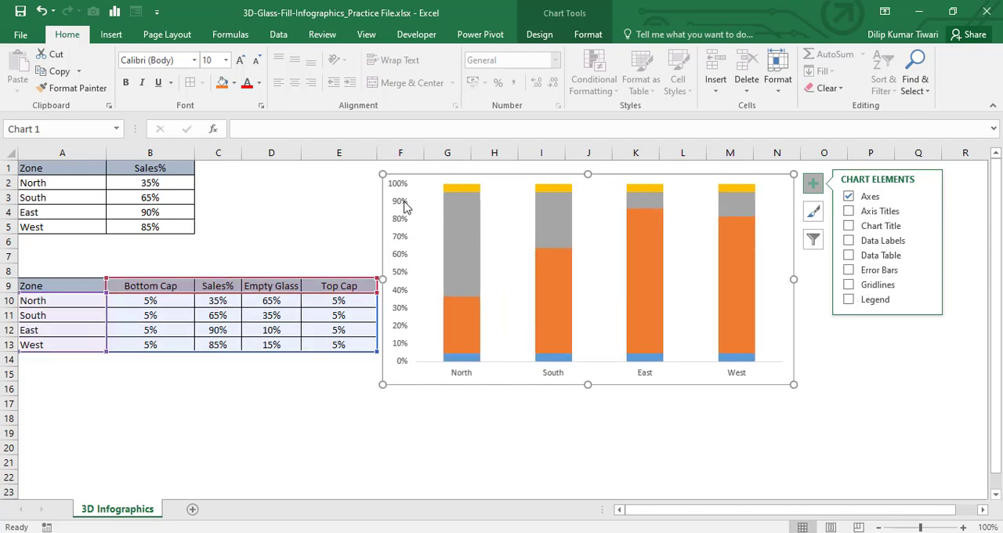
{"action": "left_click", "coordinate": [925, 197]}
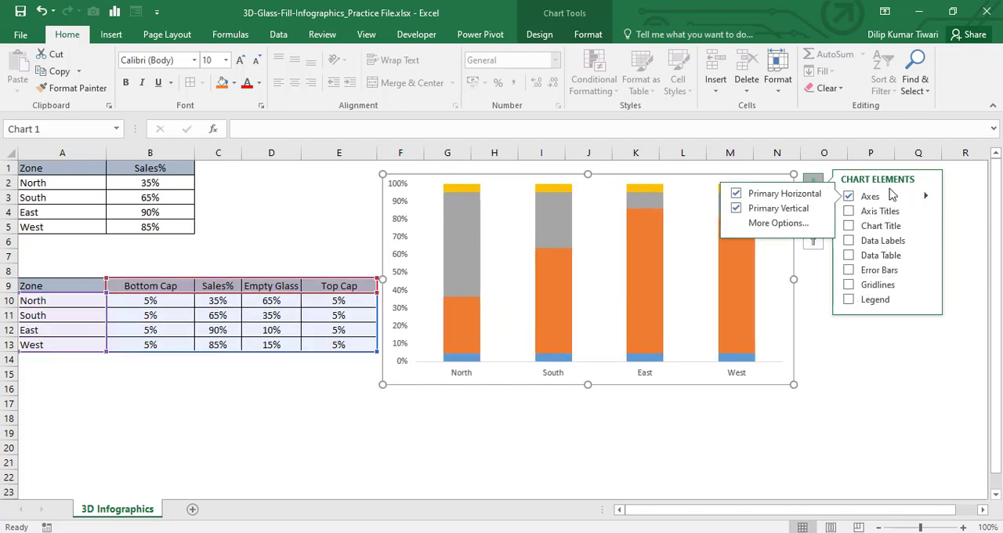
{"action": "left_click", "coordinate": [737, 209]}
{"action": "left_click", "coordinate": [811, 325]}
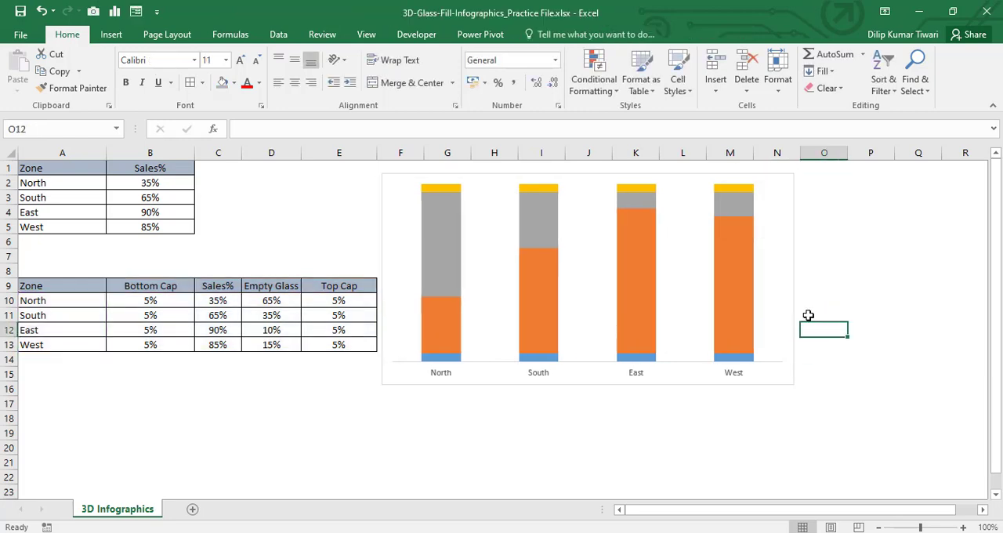
Step: Move the chart left so it starts over column C and open the Bottom Cap series' formatting options in a widened pane
{"action": "left_click_drag", "start_coordinate": [405, 176], "coordinate": [391, 190]}
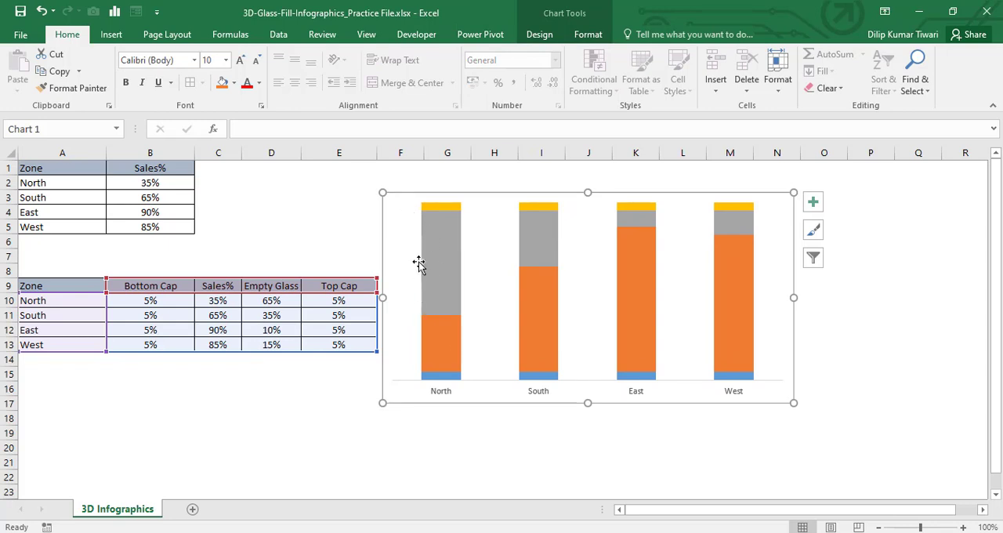
{"action": "left_click_drag", "start_coordinate": [404, 201], "coordinate": [247, 196]}
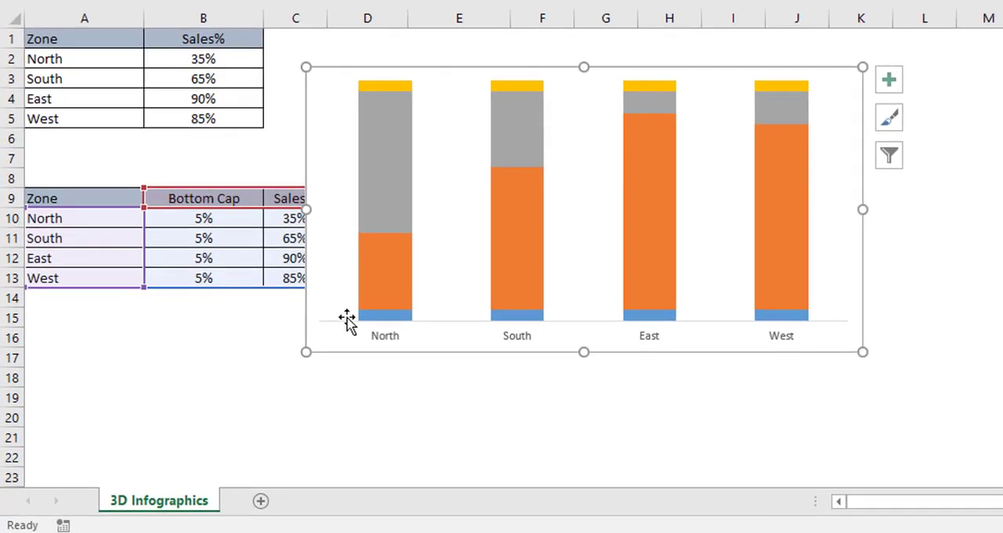
{"action": "left_click", "coordinate": [373, 317]}
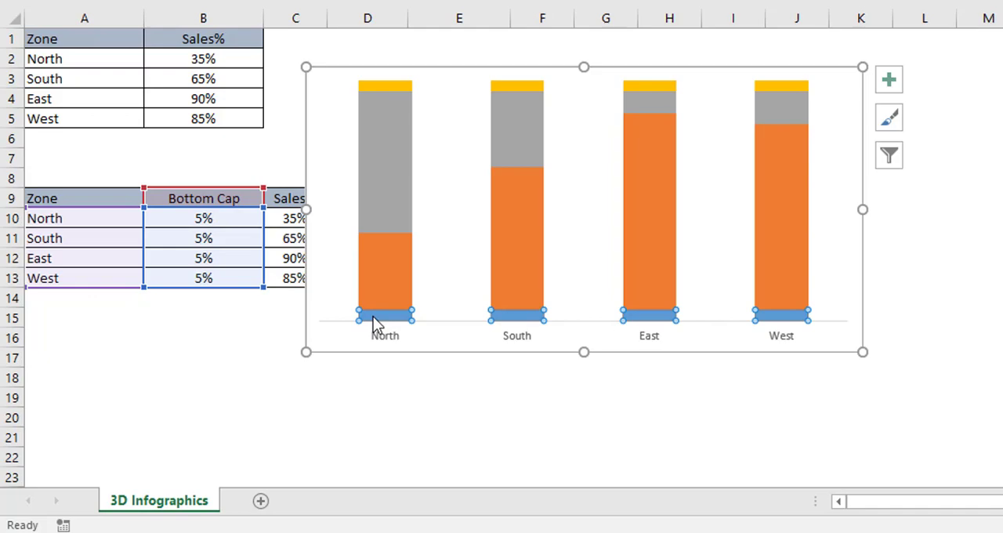
{"action": "right_click", "coordinate": [374, 322]}
{"action": "left_click", "coordinate": [450, 504]}
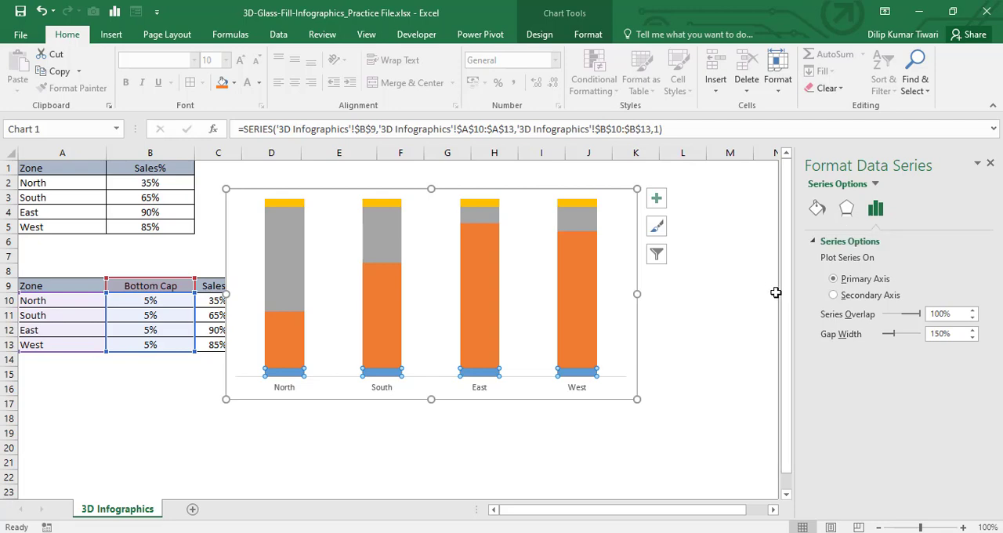
{"action": "left_click_drag", "start_coordinate": [796, 297], "coordinate": [671, 301]}
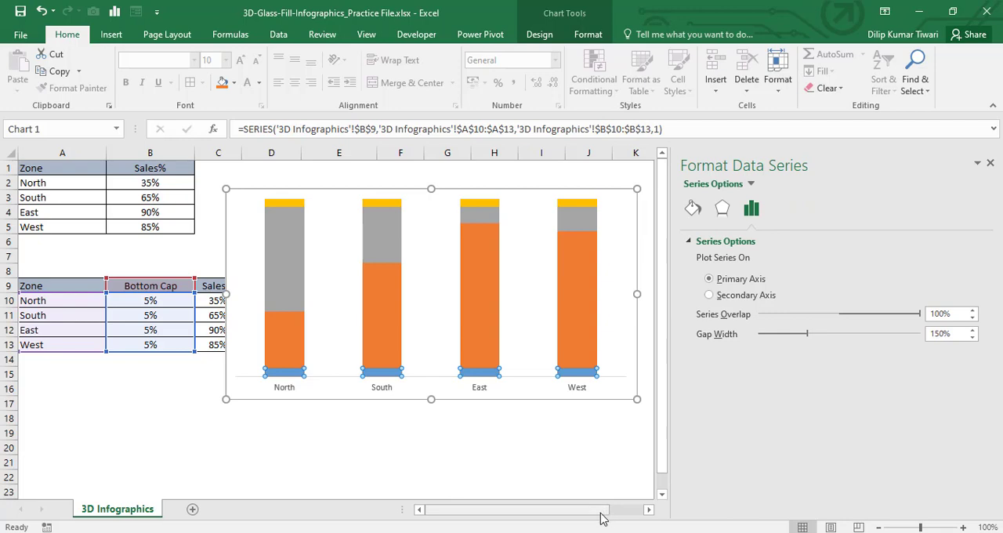
Step: Apply a gradient fill to the Bottom Cap series and collapse the ribbon for more working space
{"action": "left_click", "coordinate": [693, 210]}
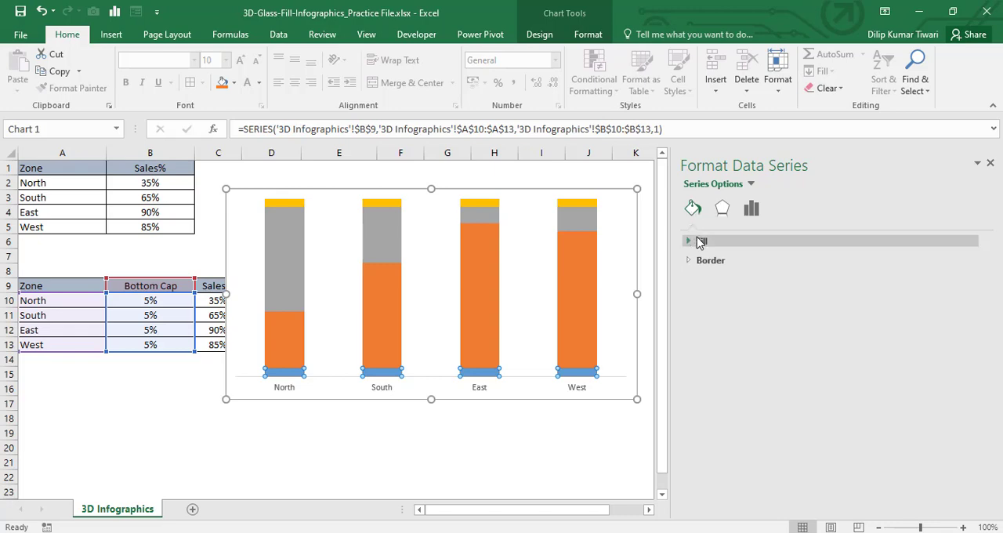
{"action": "left_click", "coordinate": [690, 244]}
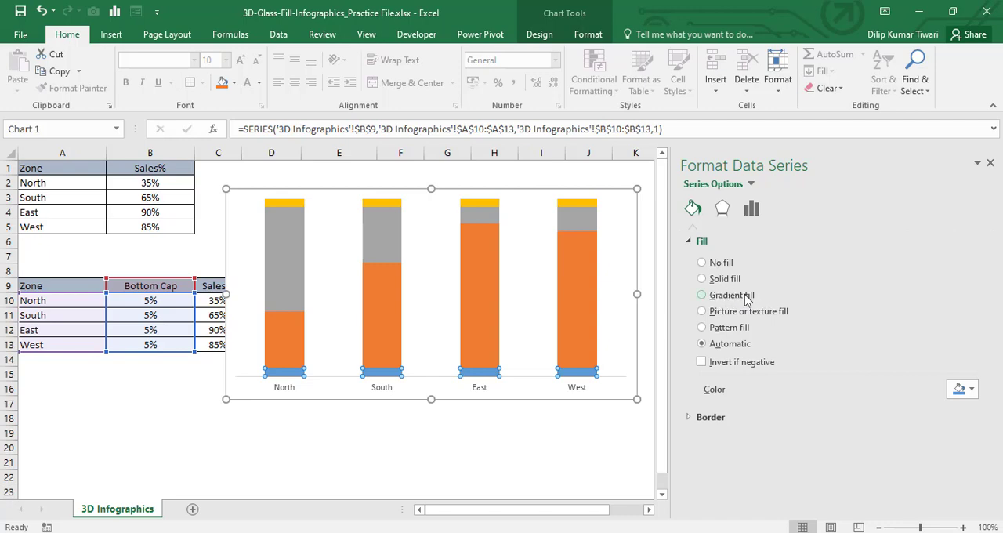
{"action": "left_click", "coordinate": [703, 297]}
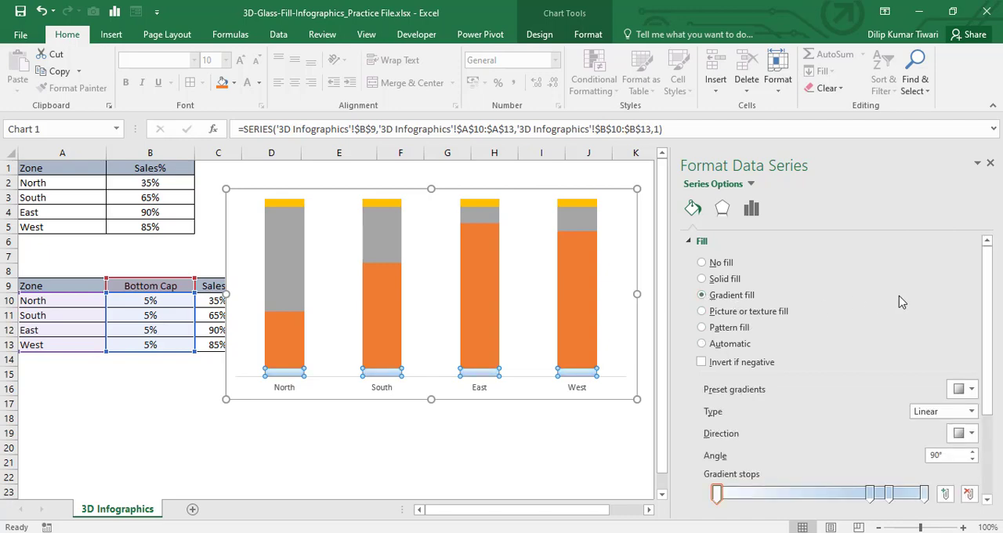
{"action": "left_click", "coordinate": [991, 110]}
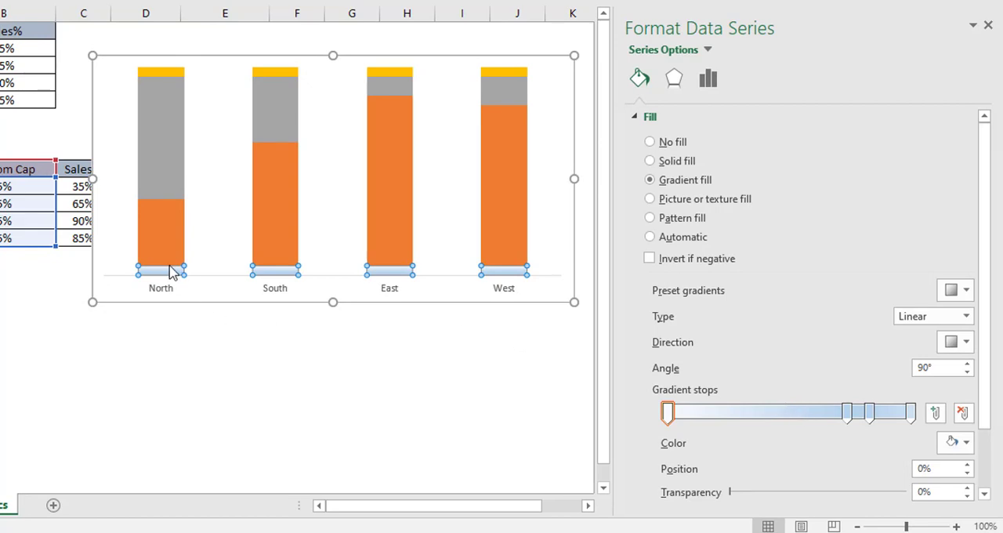
Step: Spread the Bottom Cap gradient's existing stops toward its start and middle, and add a fifth stop at 76%
{"action": "mouse_move", "coordinate": [175, 277]}
{"action": "left_click_drag", "start_coordinate": [849, 423], "coordinate": [717, 421]}
{"action": "left_click_drag", "start_coordinate": [870, 418], "coordinate": [760, 422]}
{"action": "left_click_drag", "start_coordinate": [913, 417], "coordinate": [816, 423]}
{"action": "left_click", "coordinate": [854, 419]}
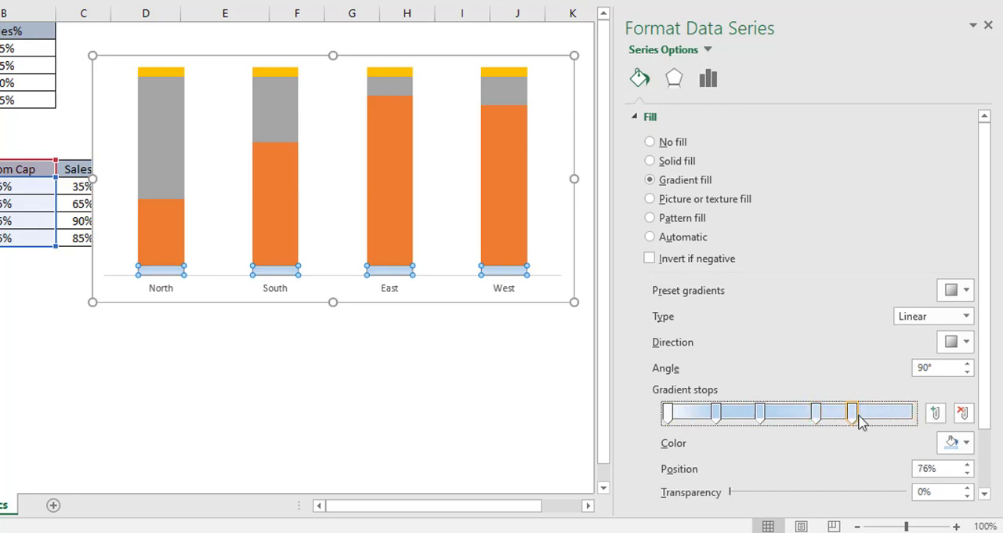
Step: Add two more stops at 85% and 99% to the Bottom Cap gradient and make its direction horizontal at a 0° angle
{"action": "left_click", "coordinate": [875, 417]}
{"action": "left_click", "coordinate": [909, 418]}
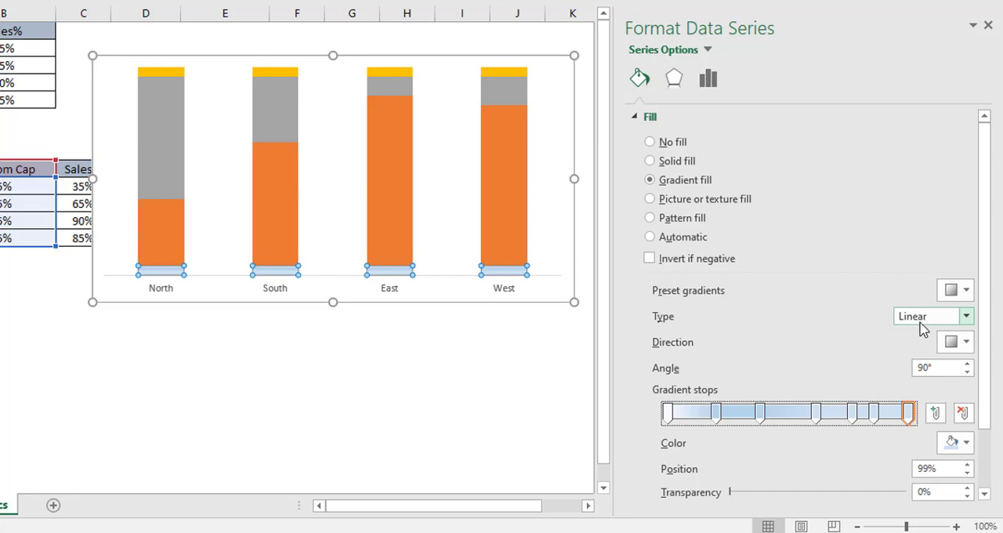
{"action": "left_click", "coordinate": [964, 344]}
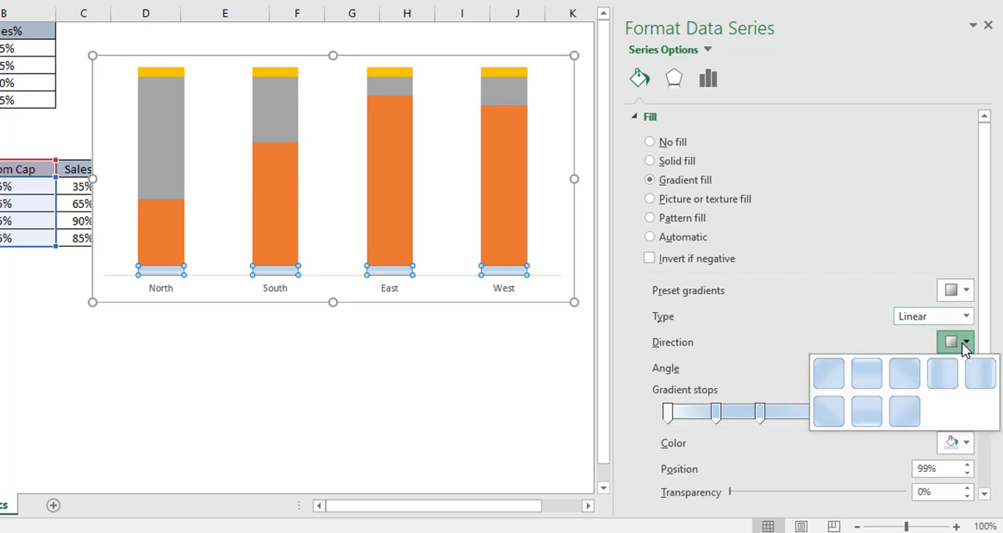
{"action": "left_click", "coordinate": [942, 384]}
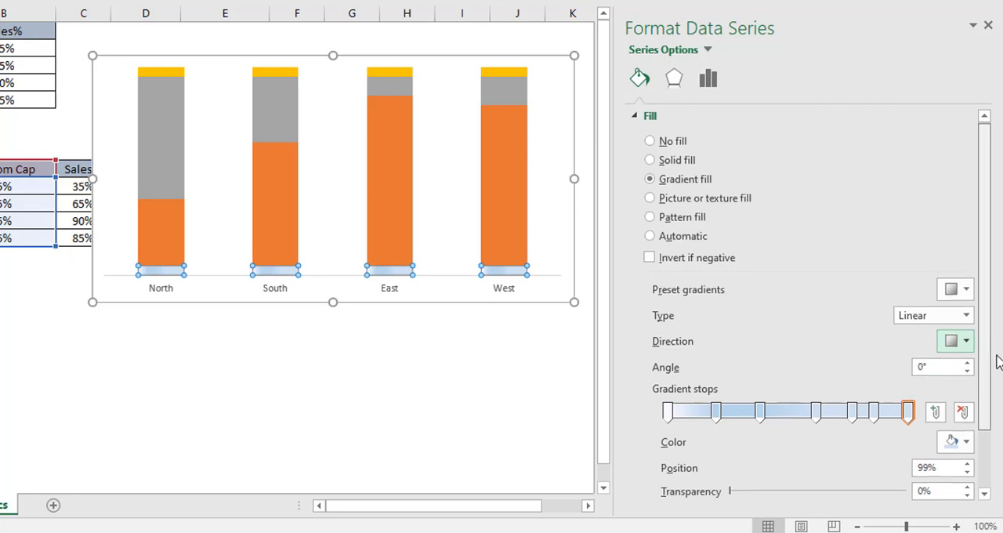
Step: Set the positions of the Bottom Cap gradient's second, third and fourth stops to 11%, 29% and 38%
{"action": "scroll", "coordinate": [994, 353], "scroll_direction": "down", "scroll_amount": 2}
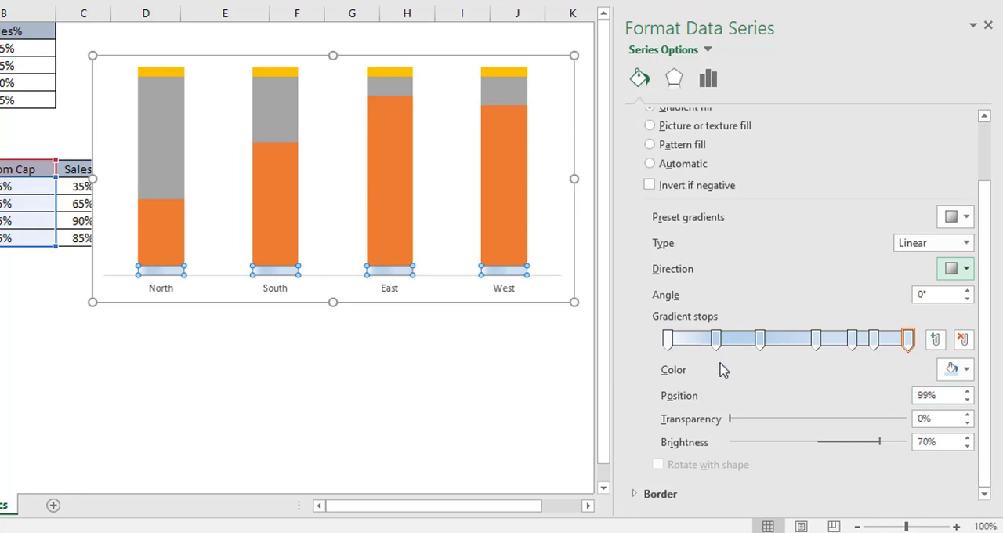
{"action": "left_click", "coordinate": [668, 340]}
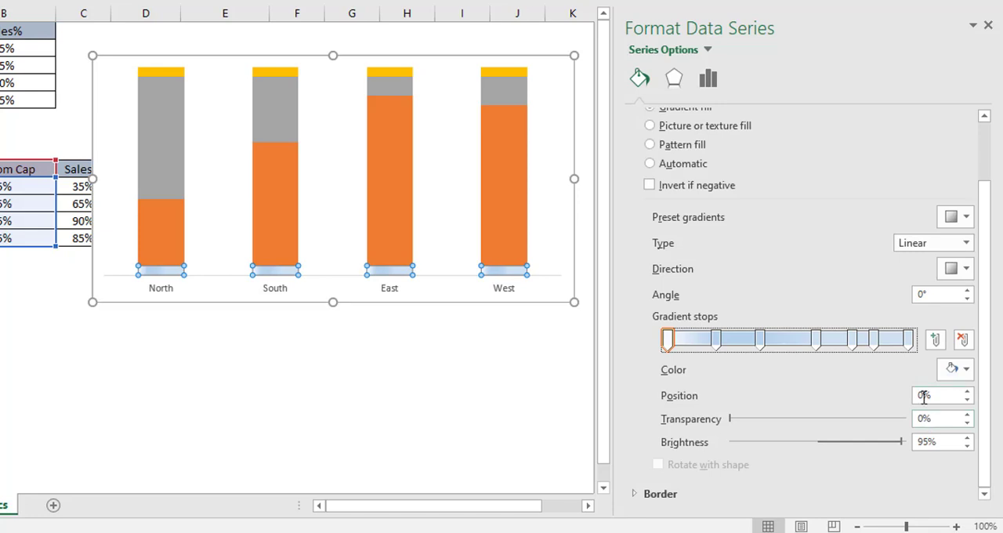
{"action": "left_click", "coordinate": [716, 341]}
{"action": "left_click", "coordinate": [923, 395]}
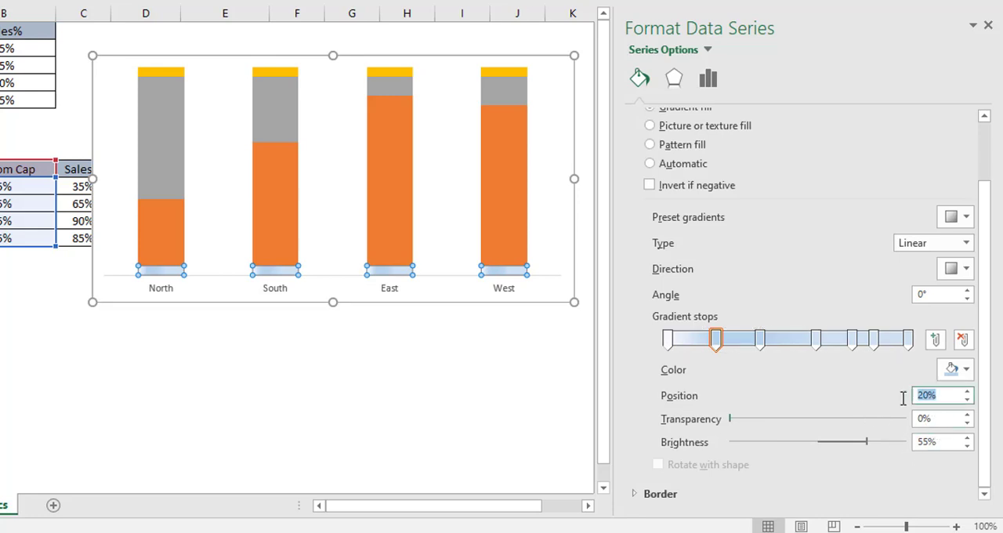
{"action": "type", "text": "11"}
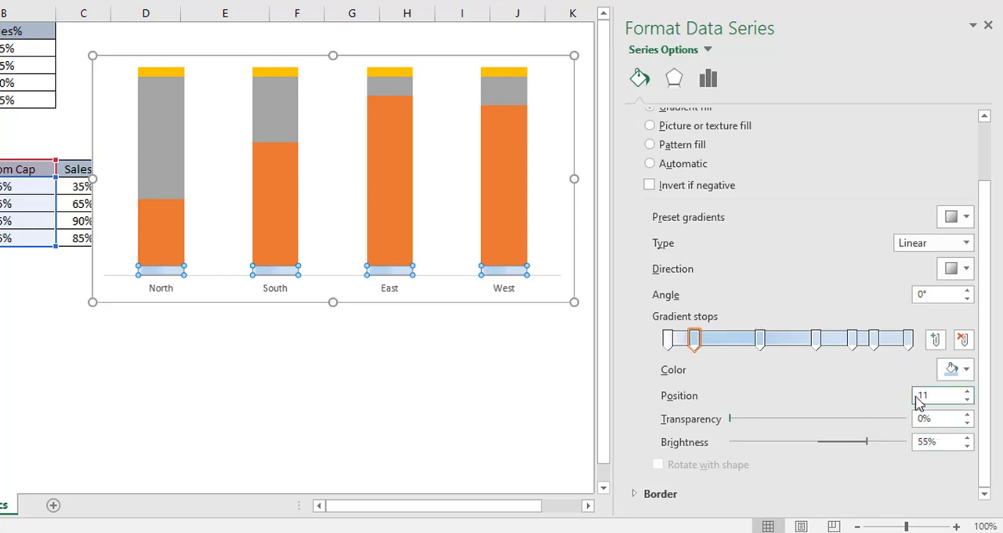
{"action": "left_click", "coordinate": [760, 339]}
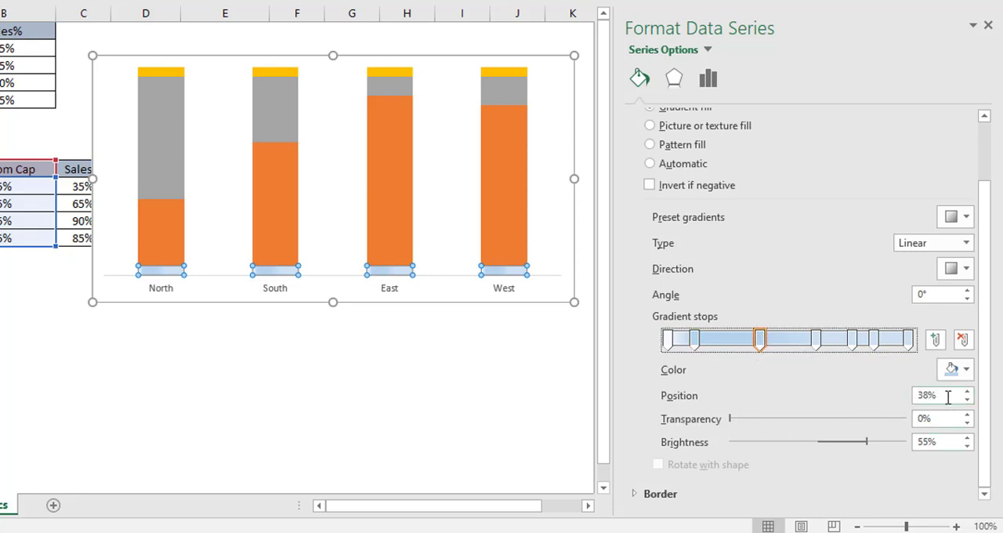
{"action": "left_click_drag", "start_coordinate": [947, 396], "coordinate": [905, 399]}
{"action": "type", "text": "29"}
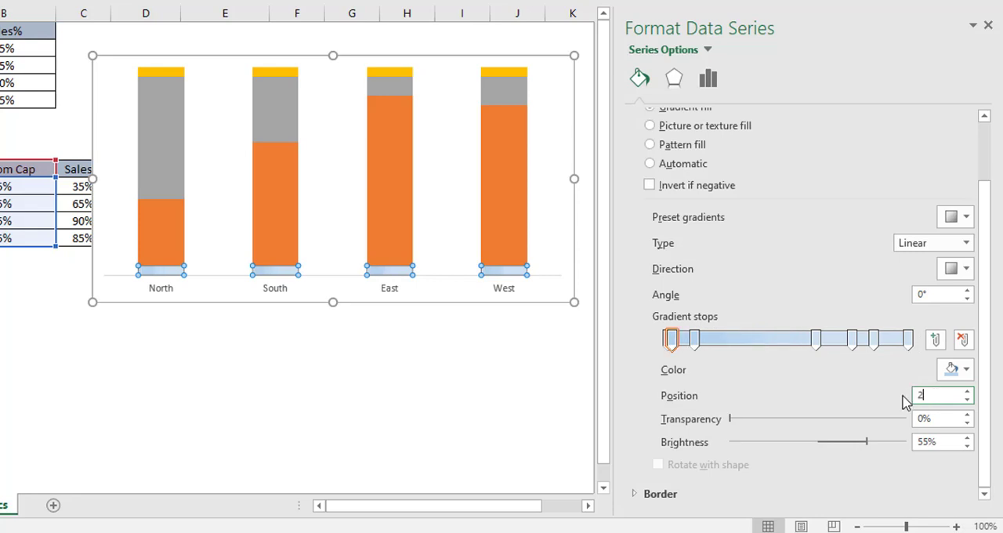
{"action": "left_click", "coordinate": [815, 339]}
{"action": "left_click_drag", "start_coordinate": [942, 398], "coordinate": [897, 399]}
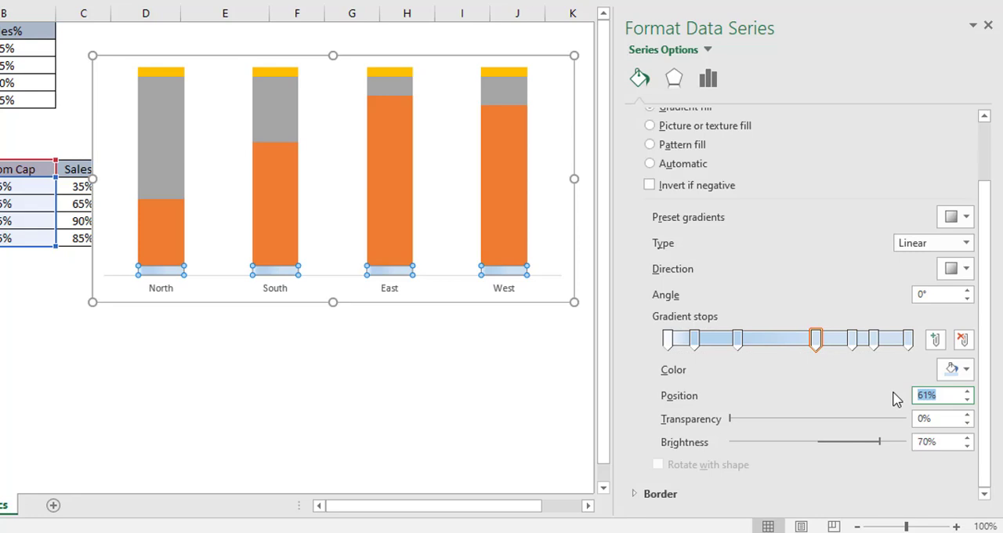
{"action": "type", "text": "38"}
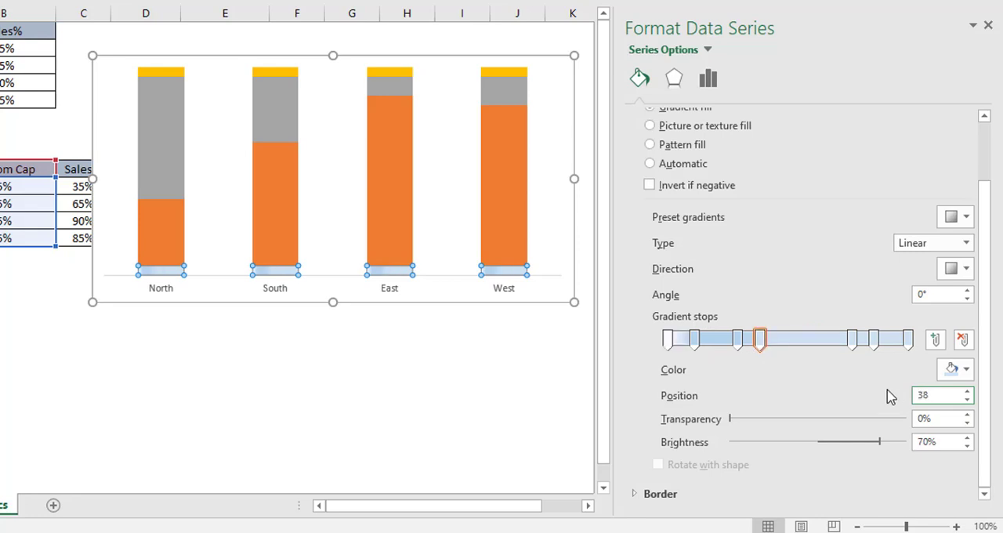
Step: Set the positions of the Bottom Cap gradient's last three stops to 92%, 96% and 100%
{"action": "left_click", "coordinate": [851, 339]}
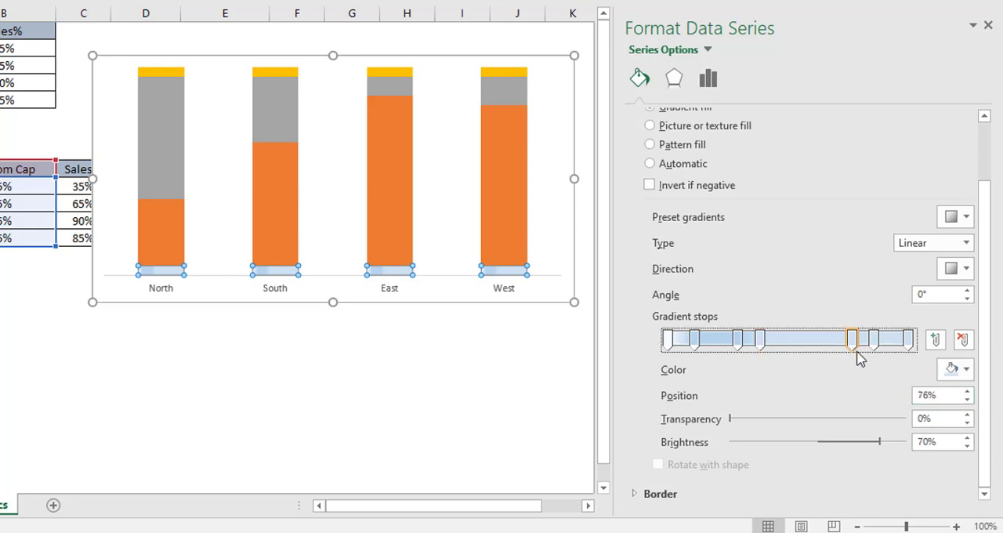
{"action": "left_click_drag", "start_coordinate": [945, 395], "coordinate": [891, 400]}
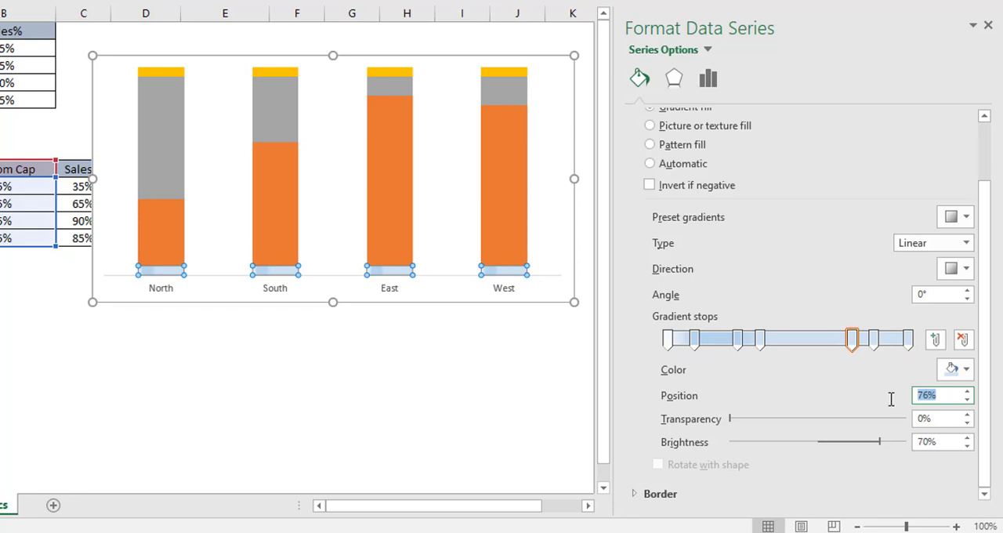
{"action": "type", "text": "92"}
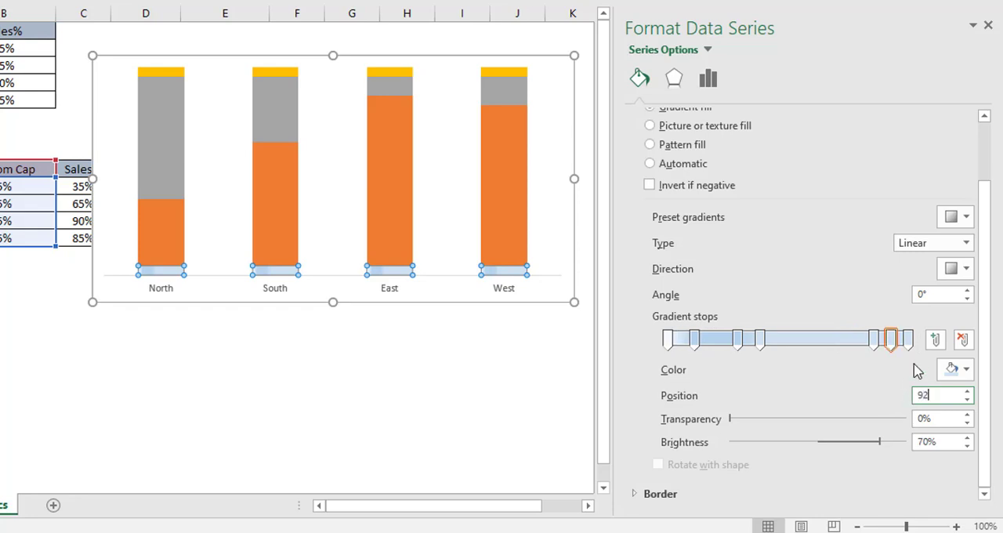
{"action": "left_click", "coordinate": [876, 341]}
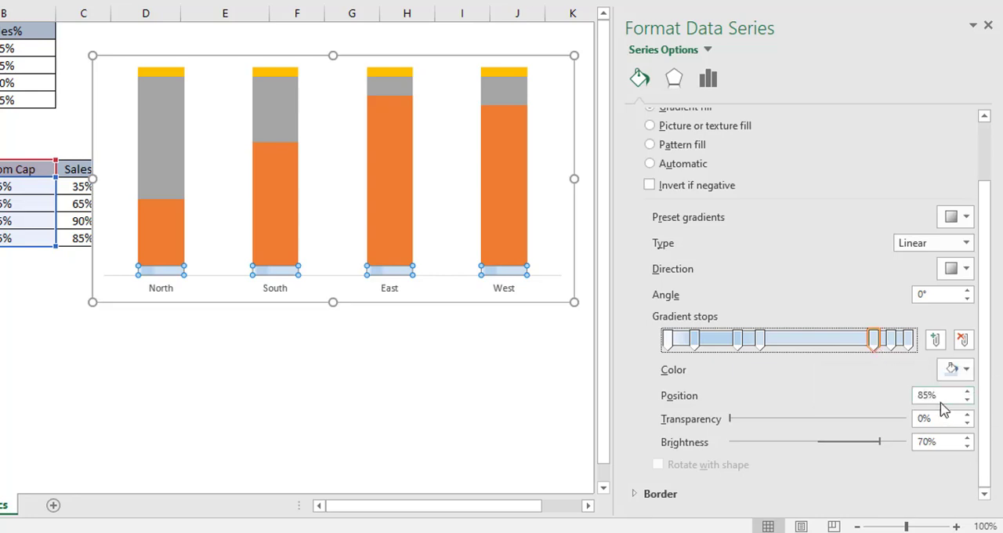
{"action": "left_click_drag", "start_coordinate": [939, 395], "coordinate": [912, 395]}
{"action": "type", "text": "96"}
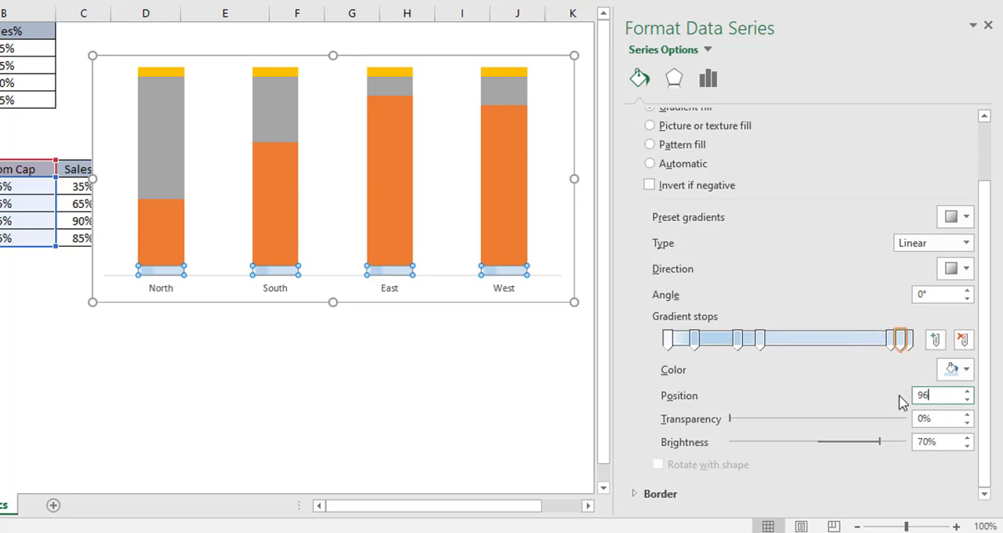
{"action": "left_click", "coordinate": [910, 342]}
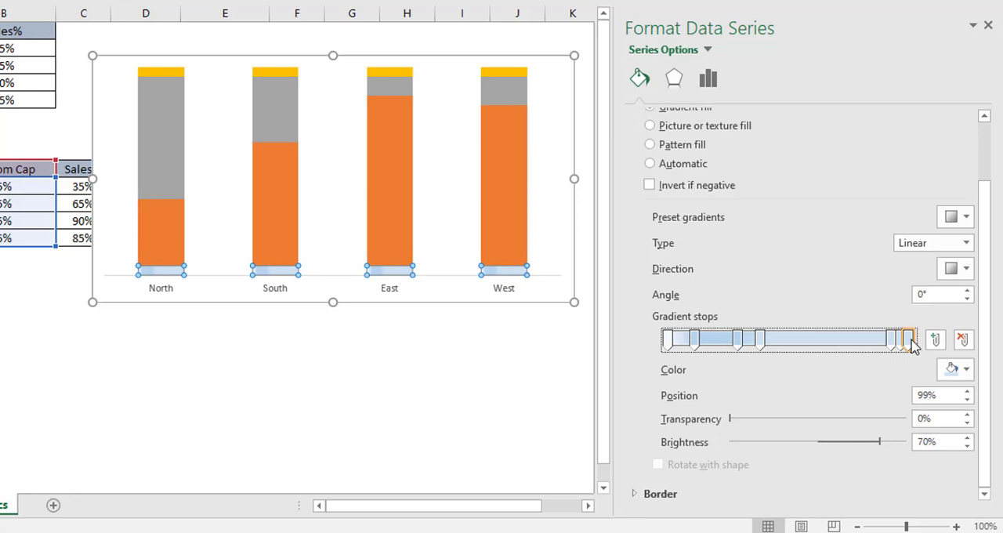
{"action": "left_click_drag", "start_coordinate": [940, 396], "coordinate": [891, 408]}
{"action": "type", "text": "100"}
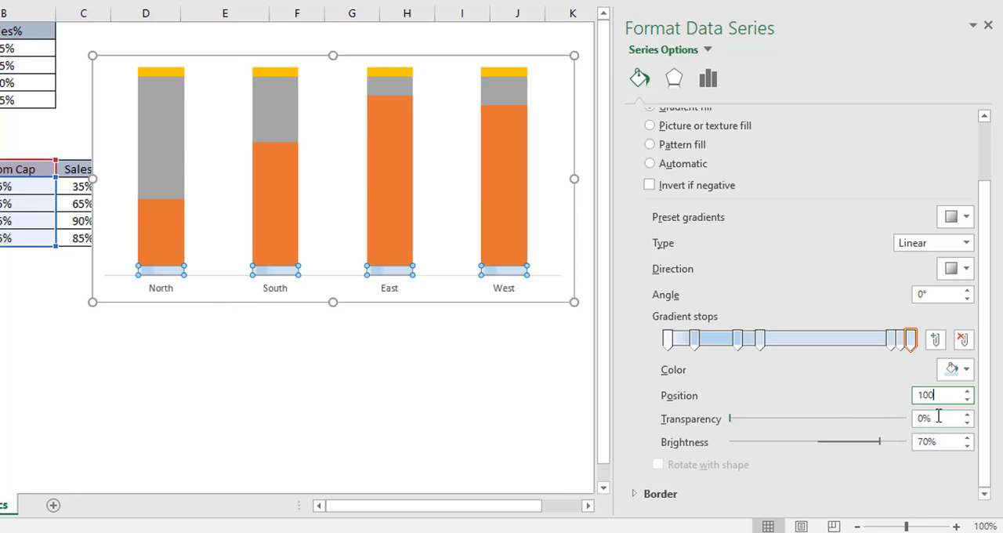
Step: Color the gradient stop at 0% Black, Text 1 and the stop at 11% White, Background 1
{"action": "left_click", "coordinate": [667, 339]}
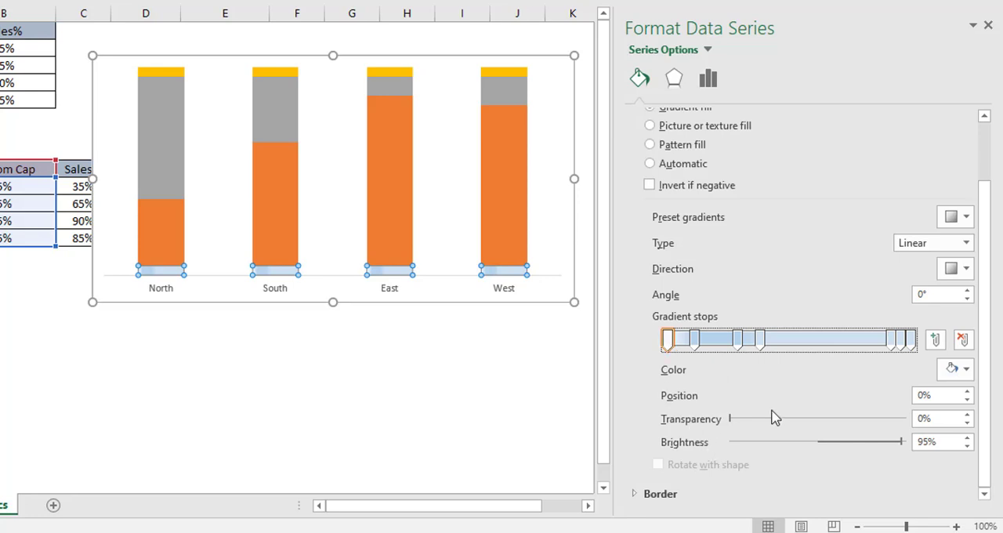
{"action": "left_click", "coordinate": [967, 370]}
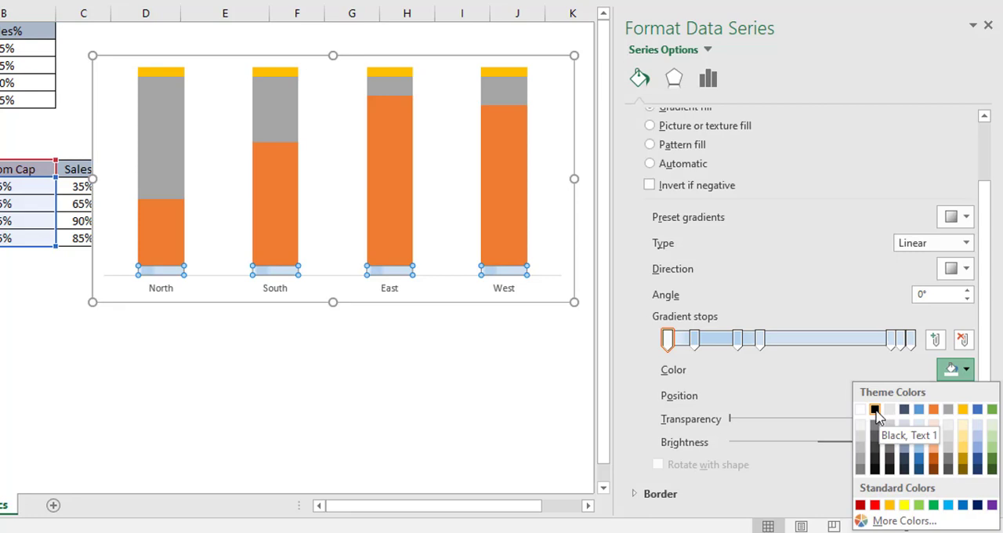
{"action": "left_click", "coordinate": [875, 410]}
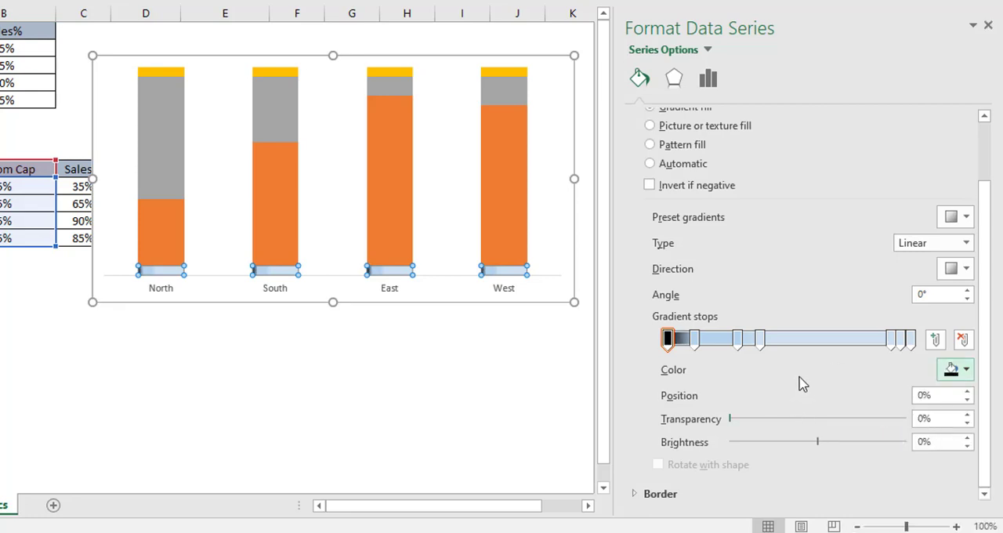
{"action": "left_click", "coordinate": [697, 343]}
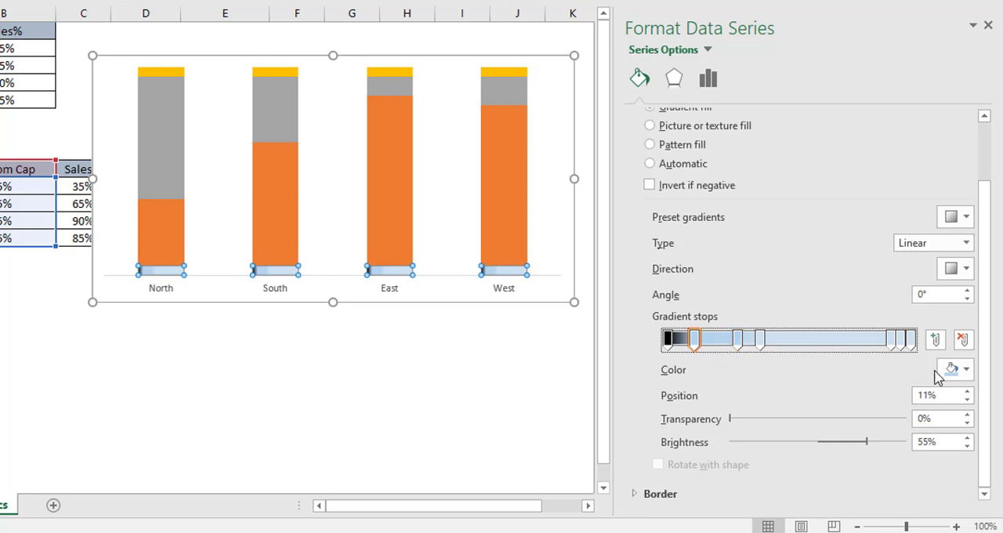
{"action": "left_click", "coordinate": [966, 371]}
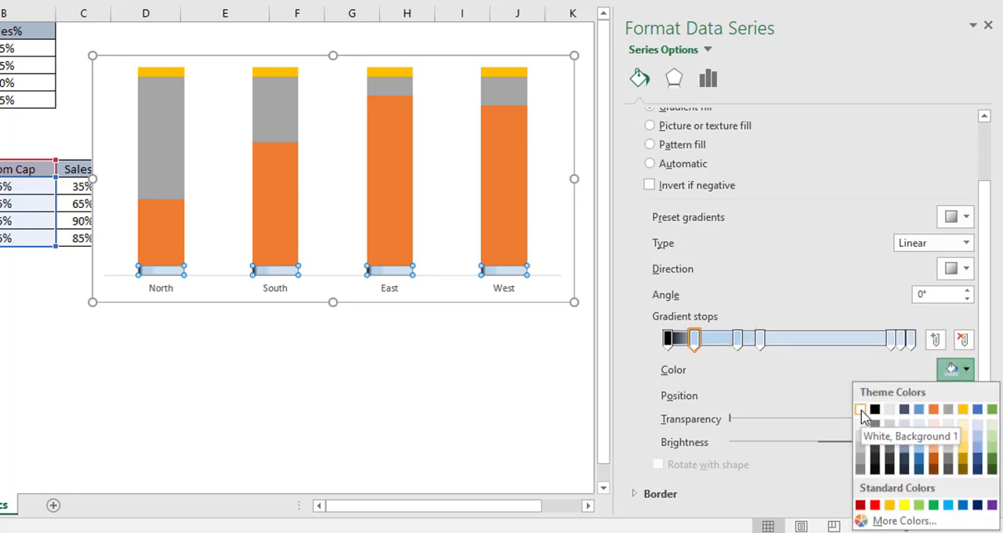
{"action": "left_click", "coordinate": [861, 412]}
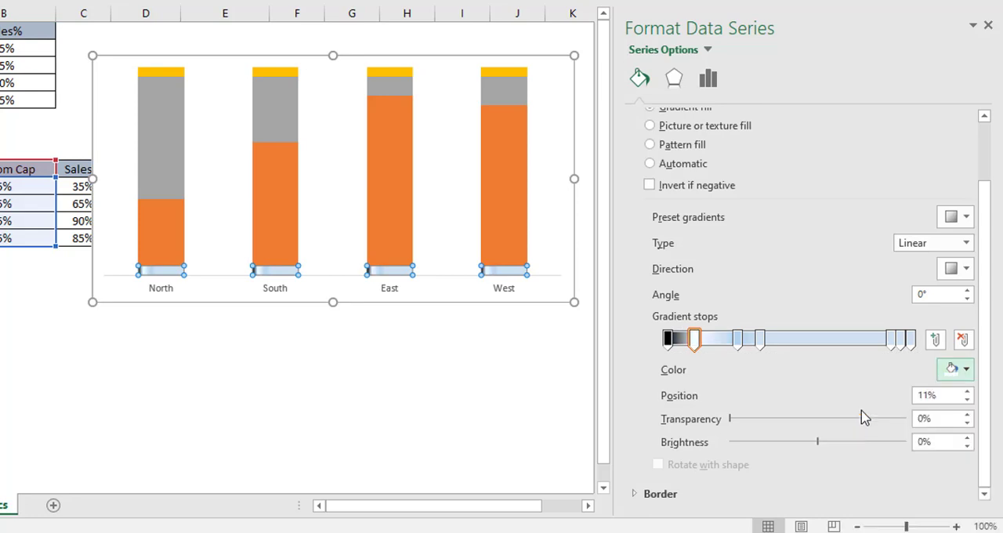
Step: Color the gradient stop at 29% White, Background 1, Darker 15% and the stop at 38% Black, Text 1
{"action": "left_click", "coordinate": [739, 340]}
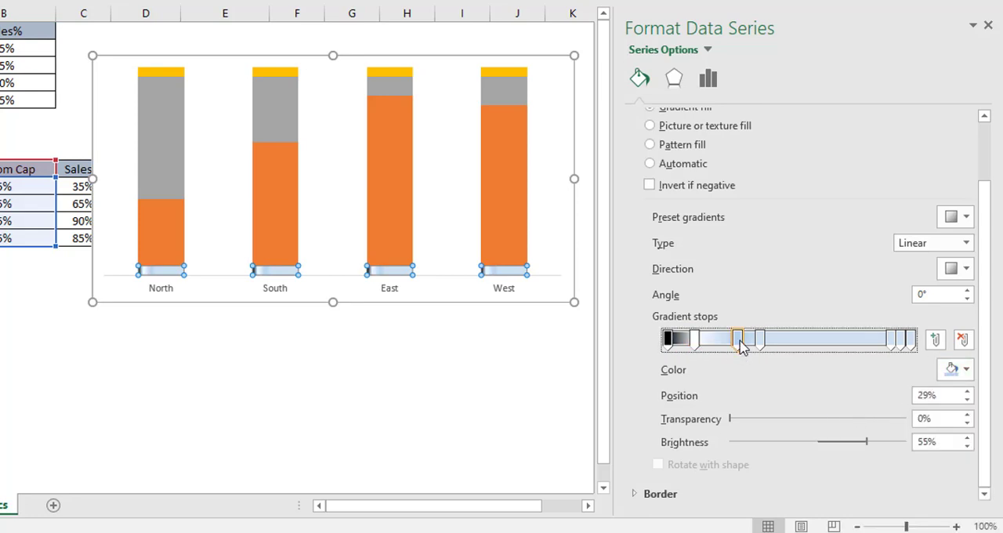
{"action": "left_click", "coordinate": [966, 371]}
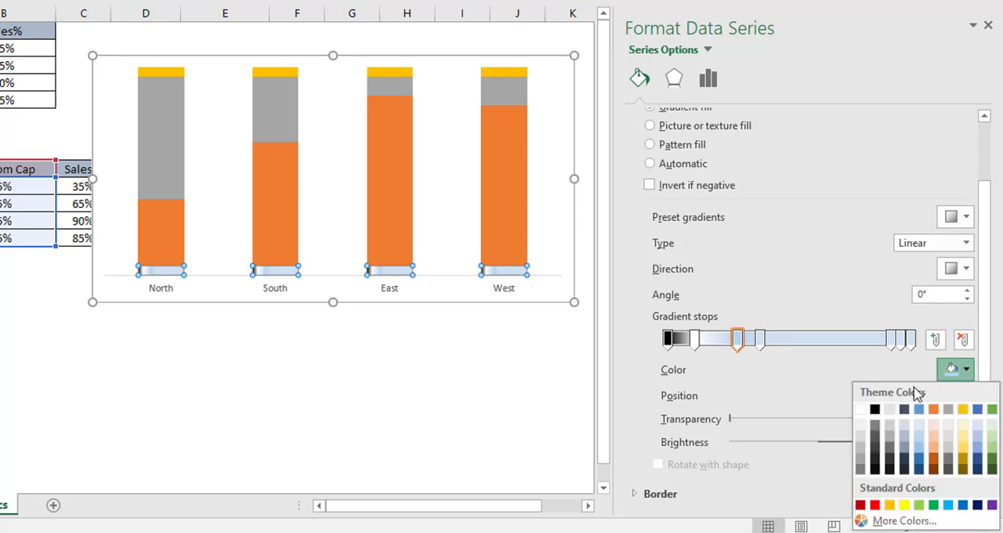
{"action": "left_click", "coordinate": [859, 441]}
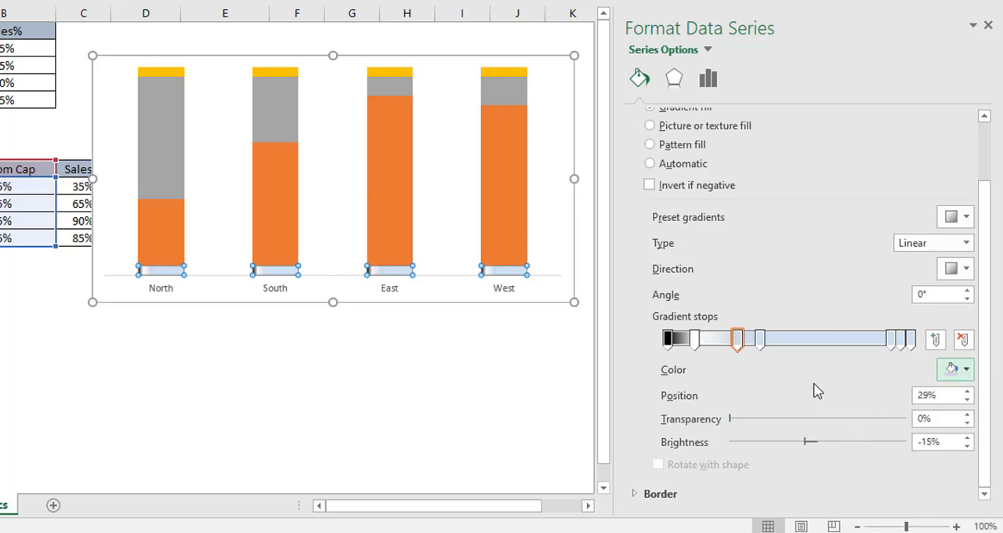
{"action": "left_click", "coordinate": [759, 341]}
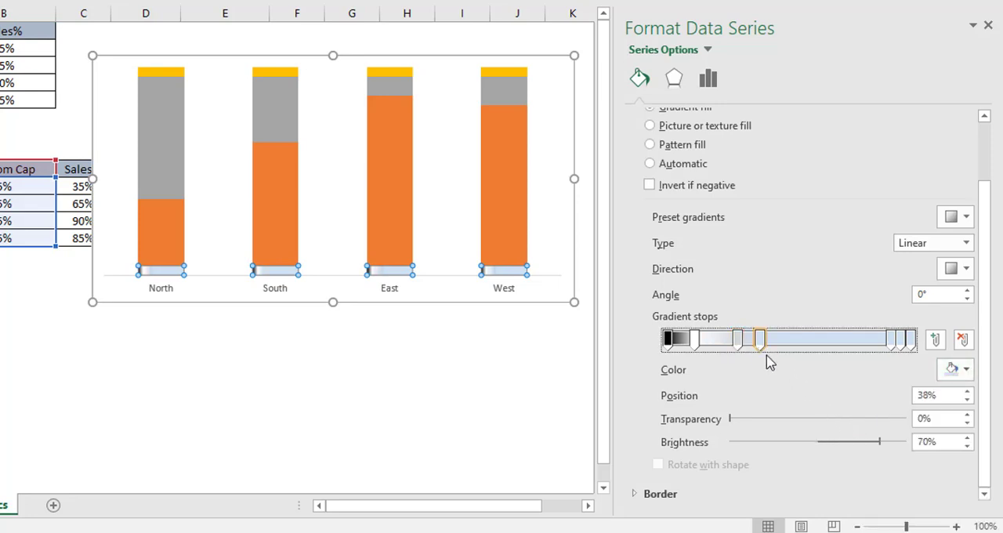
{"action": "left_click", "coordinate": [967, 371]}
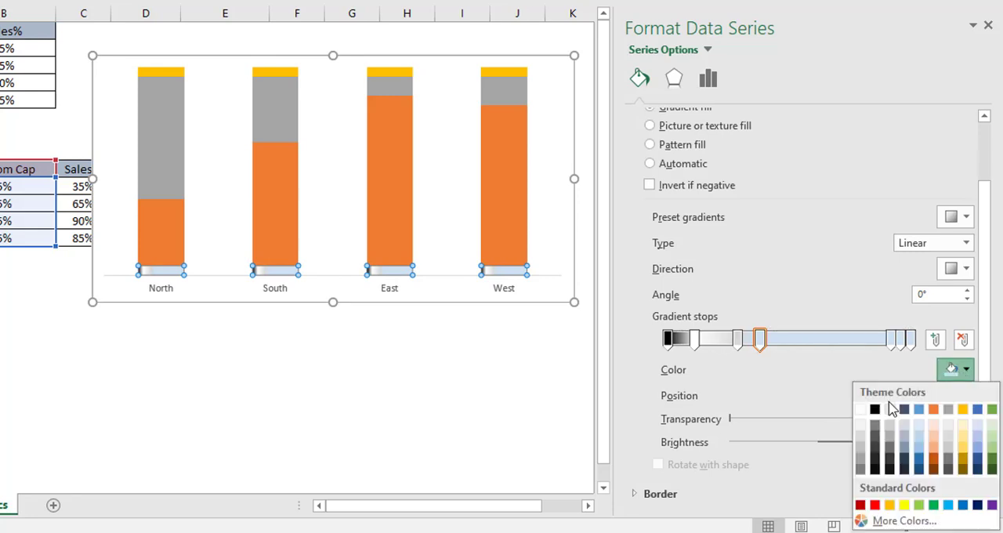
{"action": "left_click", "coordinate": [875, 409]}
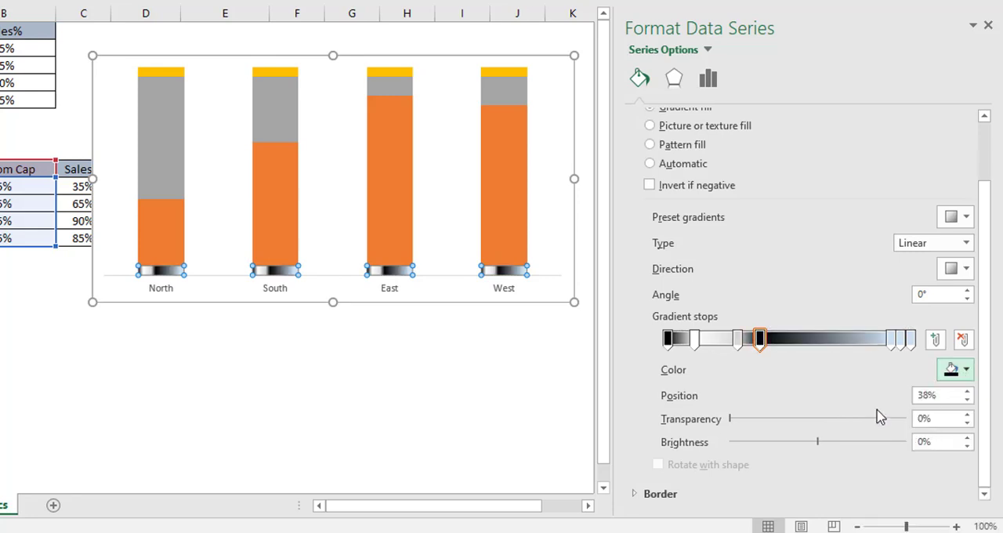
Step: Color the Bottom Cap gradient stop at 92% Black, Text 1 and the stop at 96% White, Background 1, Darker 15%
{"action": "left_click", "coordinate": [891, 340]}
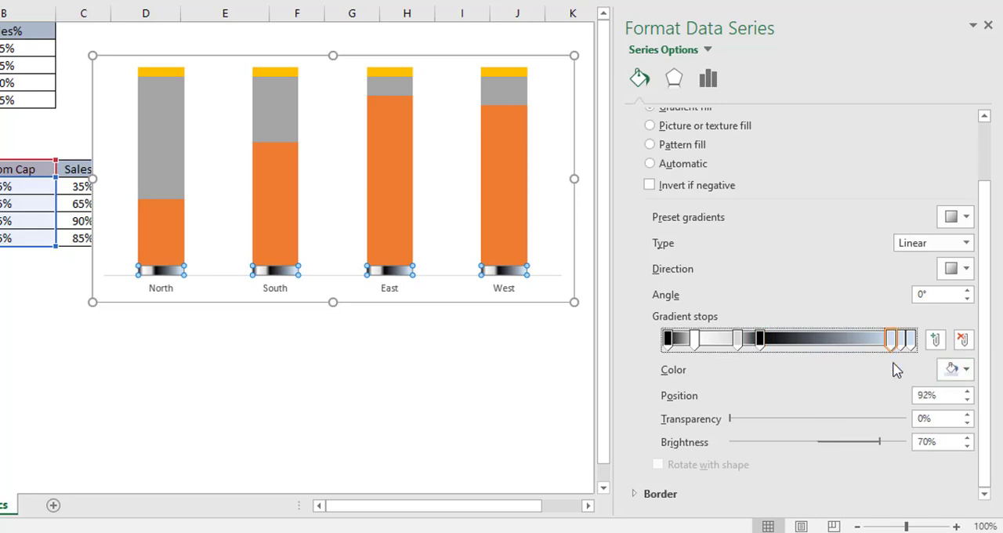
{"action": "left_click", "coordinate": [964, 373]}
{"action": "left_click", "coordinate": [875, 410]}
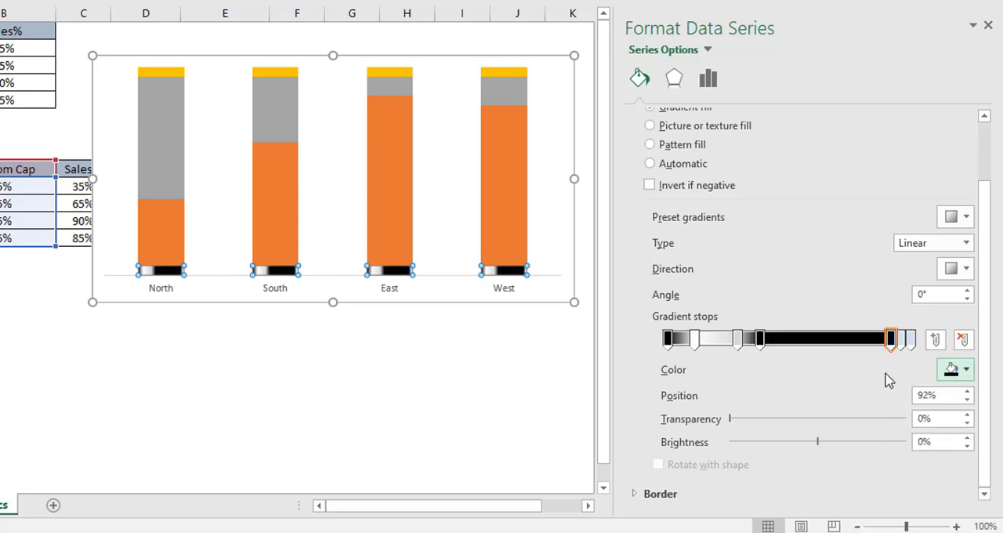
{"action": "left_click", "coordinate": [902, 345]}
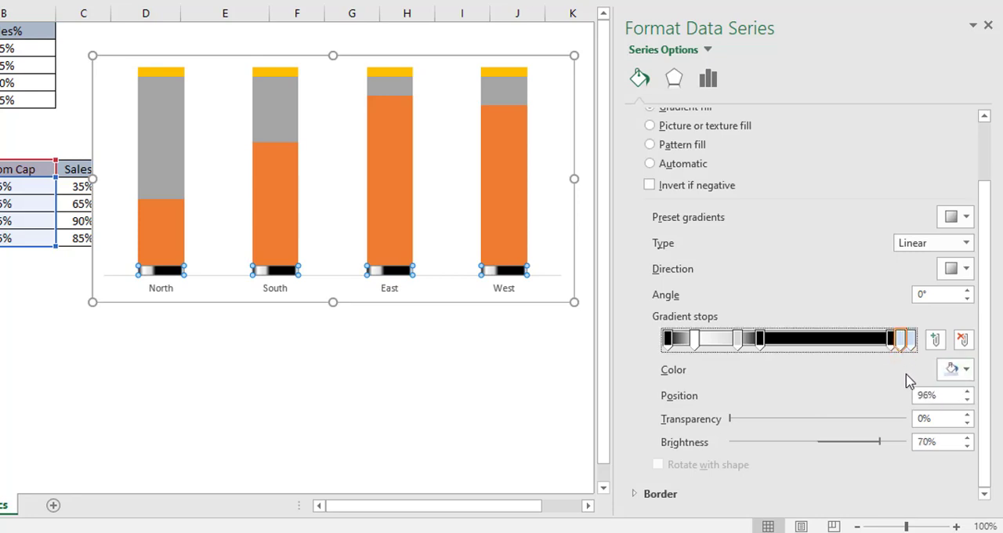
{"action": "left_click", "coordinate": [969, 377]}
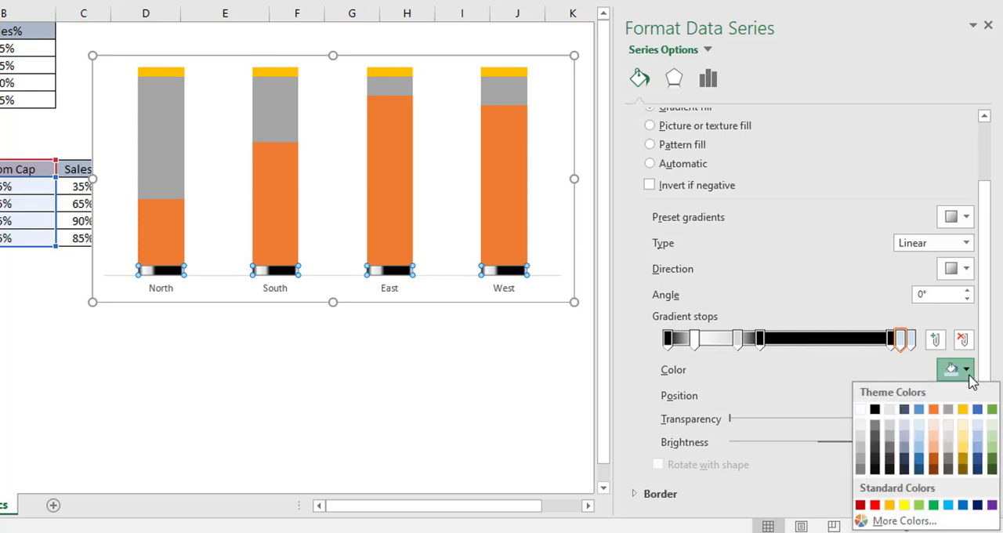
{"action": "left_click", "coordinate": [862, 438]}
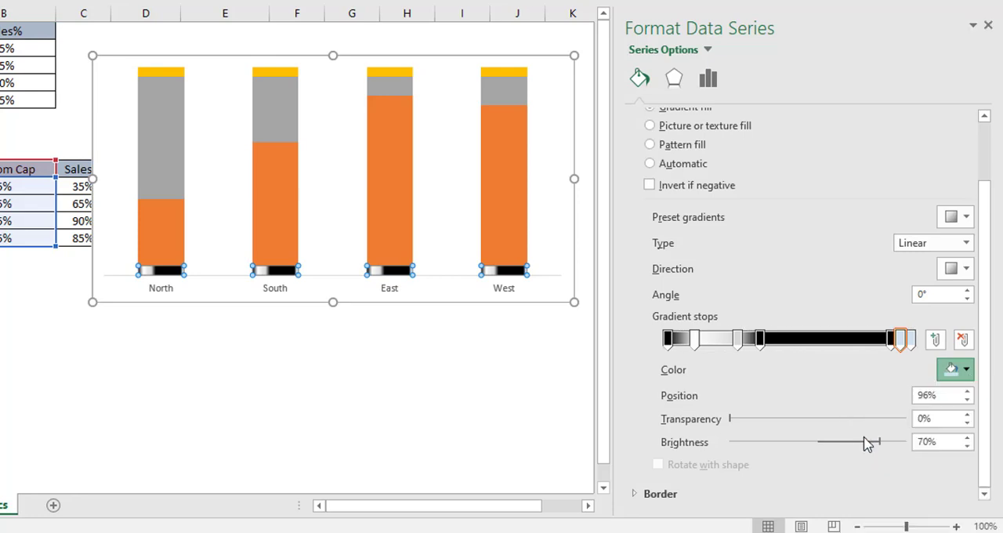
Step: Color the Bottom Cap gradient's last stop at 100% Black, Text 1 and deselect the chart
{"action": "left_click", "coordinate": [909, 338]}
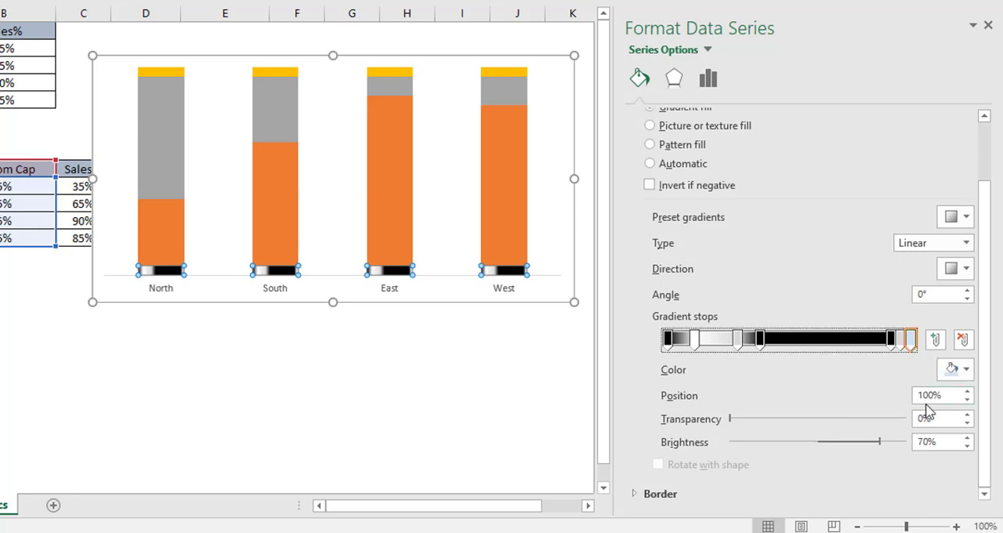
{"action": "left_click", "coordinate": [969, 372]}
{"action": "left_click", "coordinate": [879, 411]}
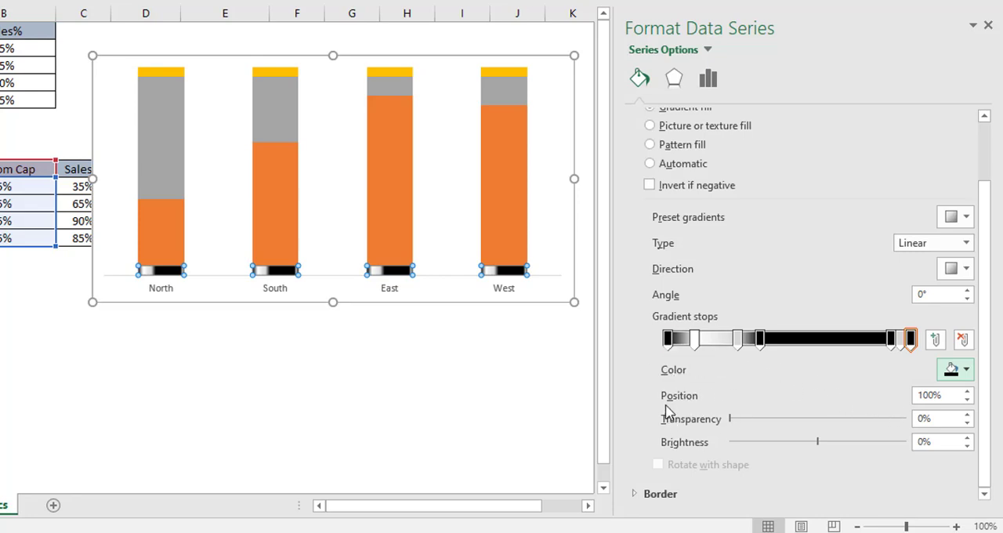
{"action": "left_click", "coordinate": [361, 375]}
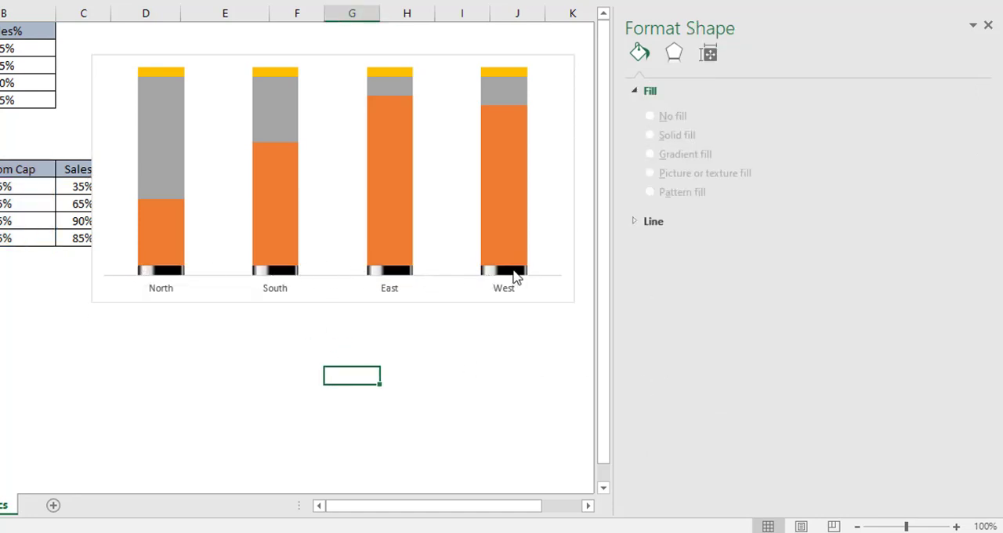
{"action": "mouse_move", "coordinate": [495, 278]}
Step: Apply the same metallic gradient fill to the yellow cap series at the top of the columns
{"action": "left_click", "coordinate": [154, 75]}
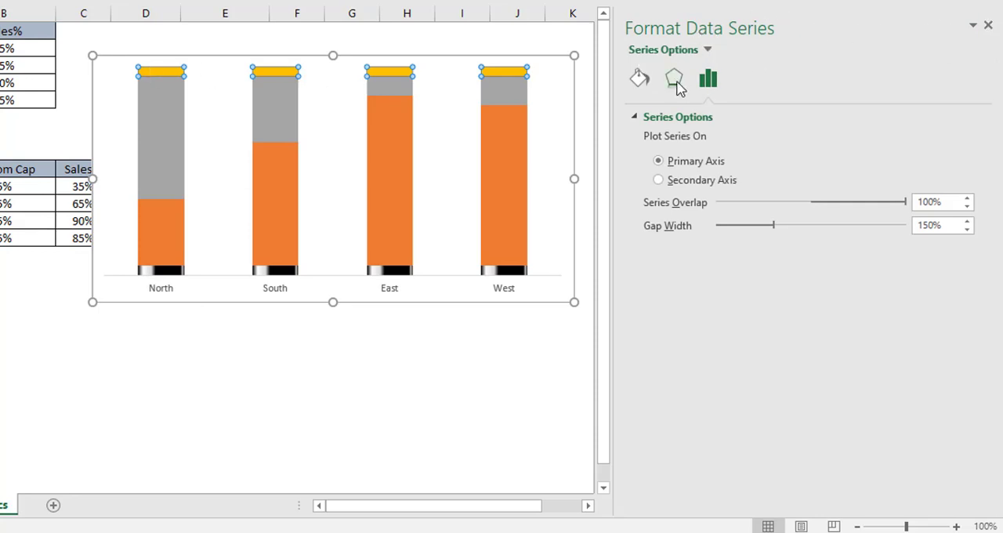
{"action": "left_click", "coordinate": [641, 80]}
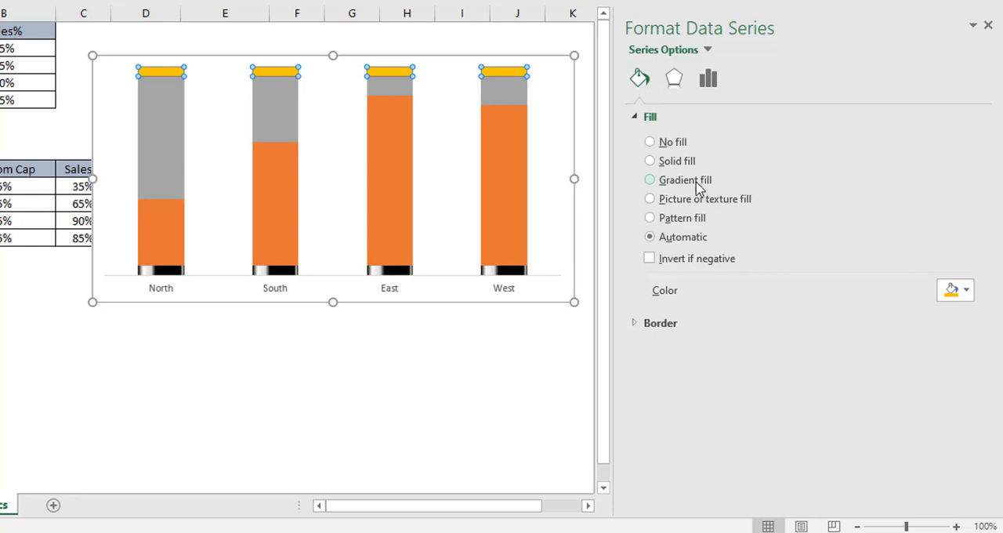
{"action": "left_click", "coordinate": [650, 182]}
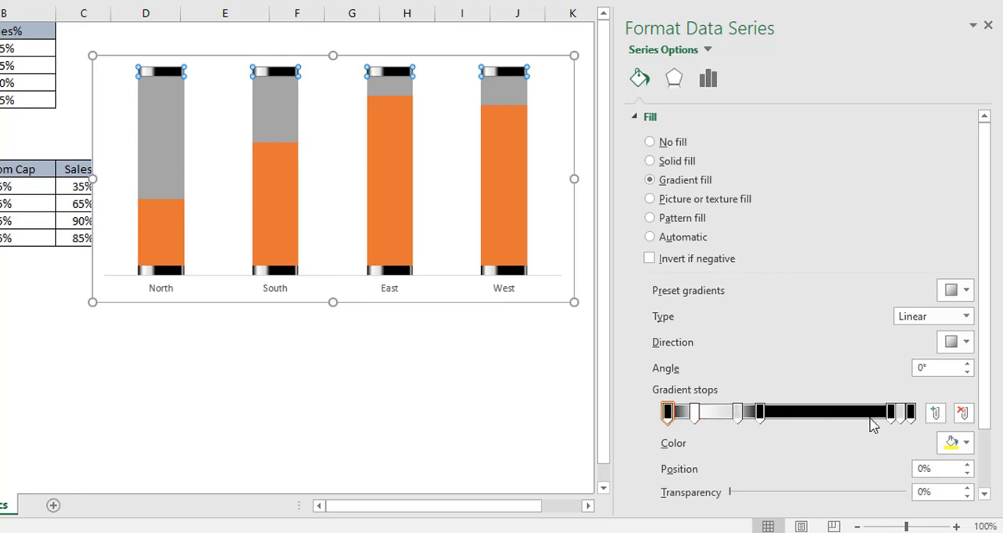
{"action": "left_click_drag", "start_coordinate": [988, 361], "coordinate": [994, 425]}
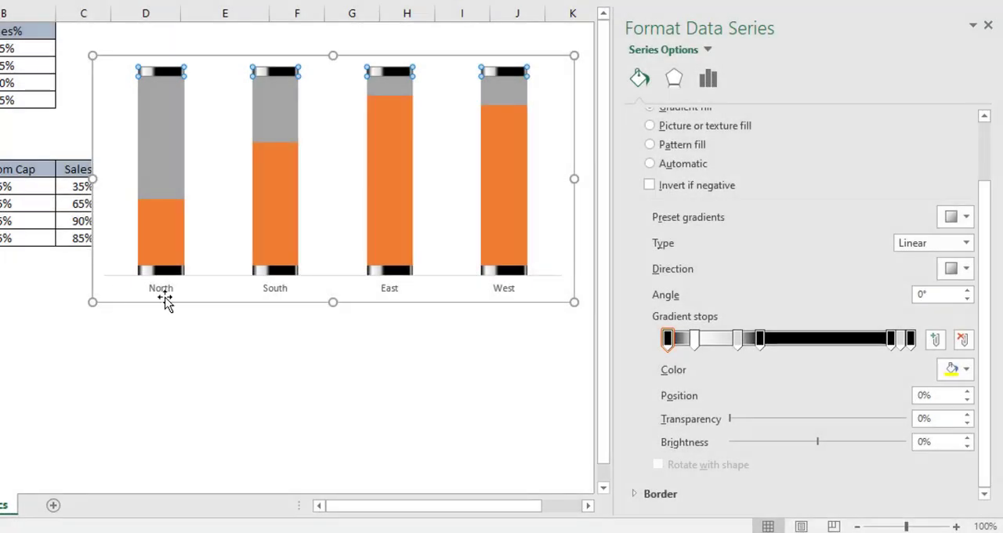
Step: Change the orange Sales% series to a gradient fill
{"action": "left_click", "coordinate": [166, 254]}
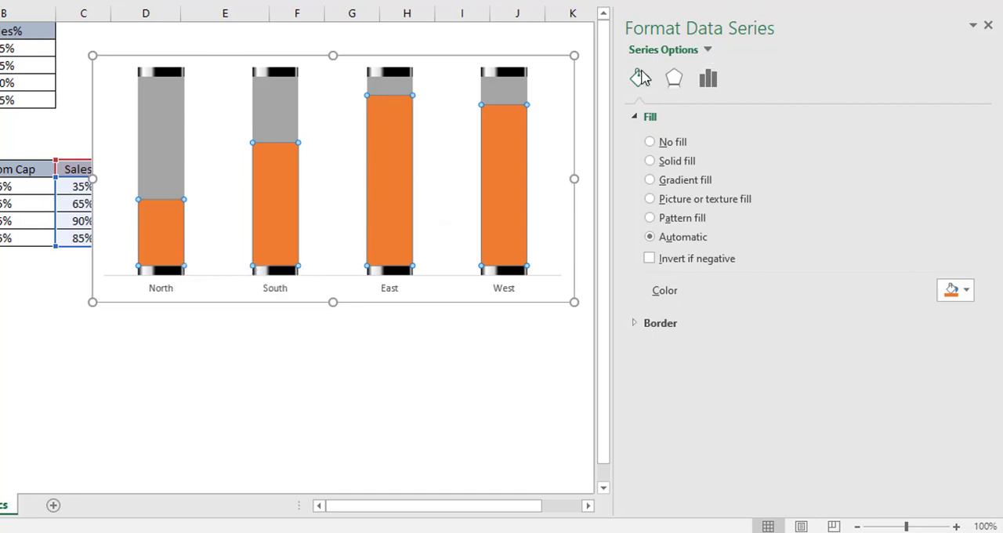
{"action": "left_click", "coordinate": [650, 180]}
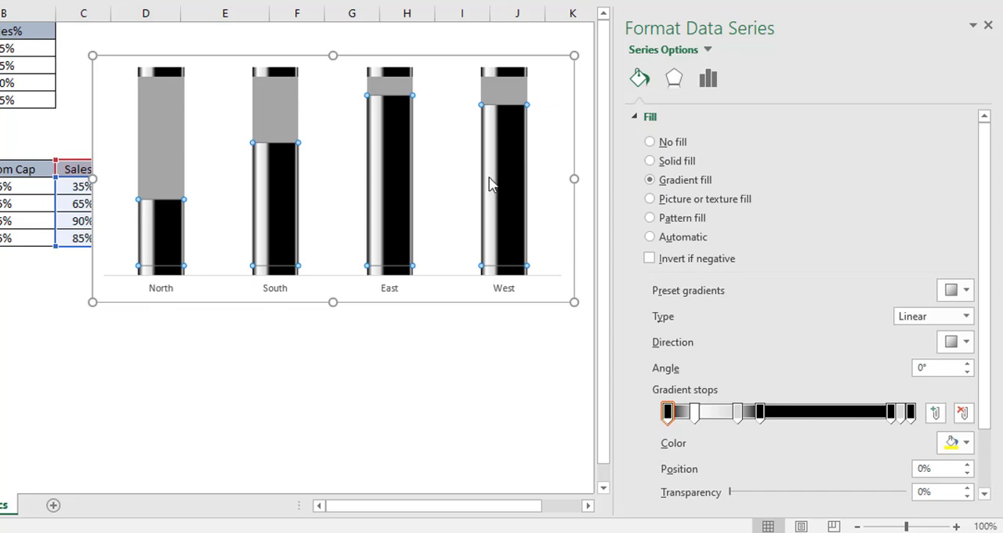
{"action": "mouse_move", "coordinate": [489, 184]}
{"action": "scroll", "coordinate": [995, 290], "scroll_direction": "down", "scroll_amount": 3}
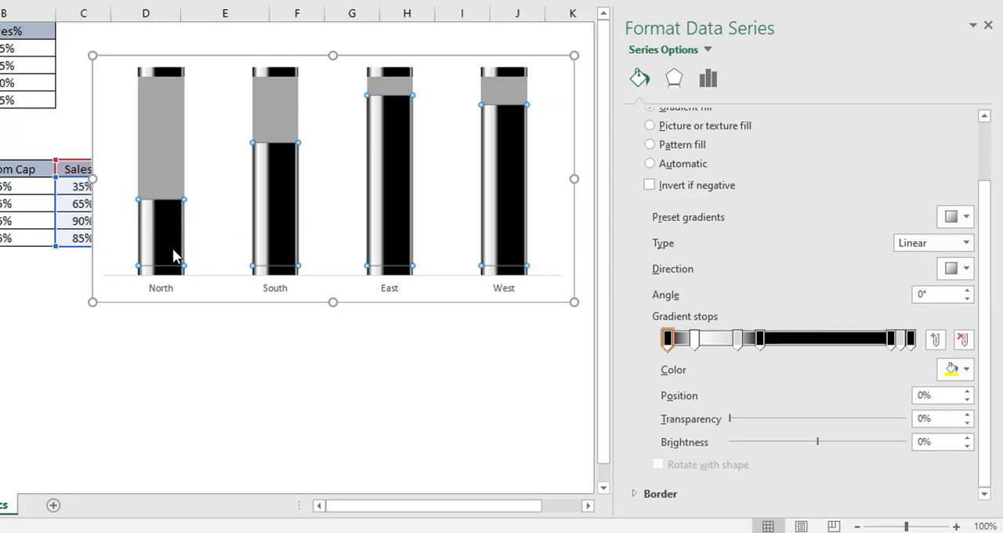
Step: Set the position of the Sales% gradient's third stop to 29%
{"action": "left_click", "coordinate": [694, 338]}
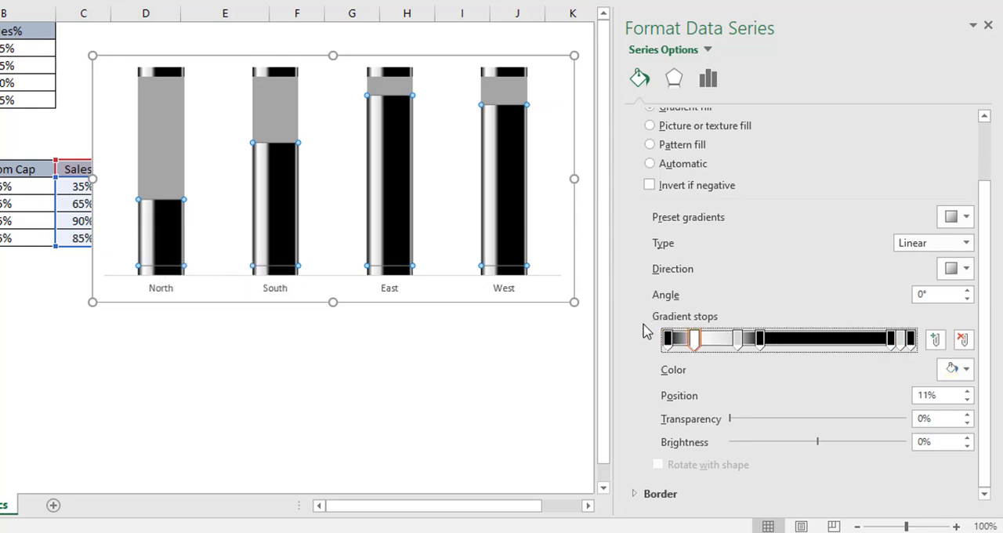
{"action": "left_click", "coordinate": [668, 339]}
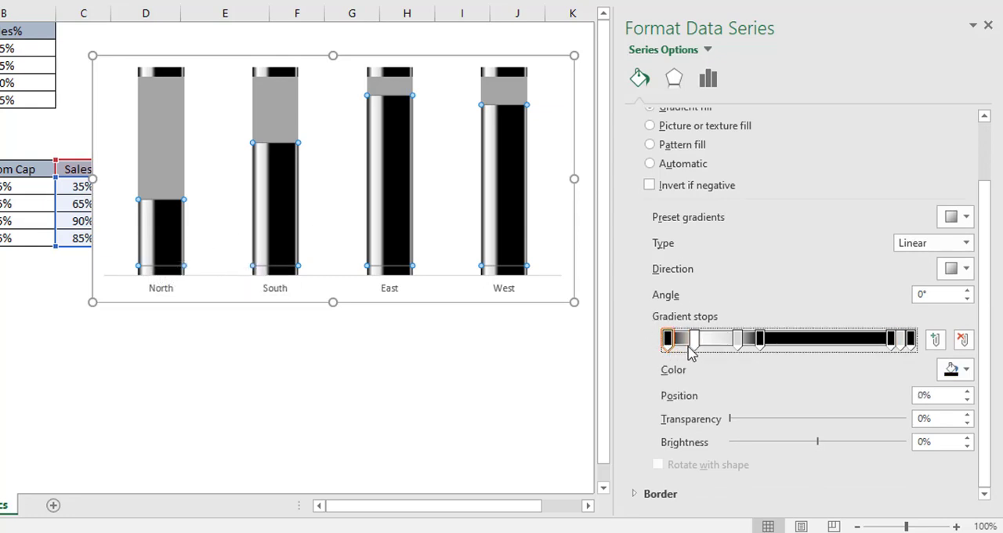
{"action": "left_click", "coordinate": [693, 341]}
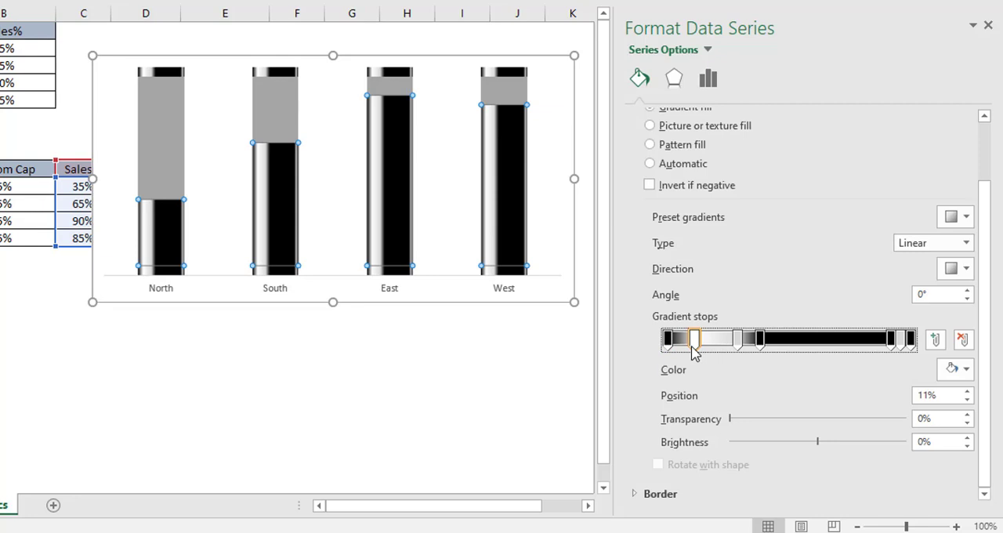
{"action": "left_click", "coordinate": [735, 345]}
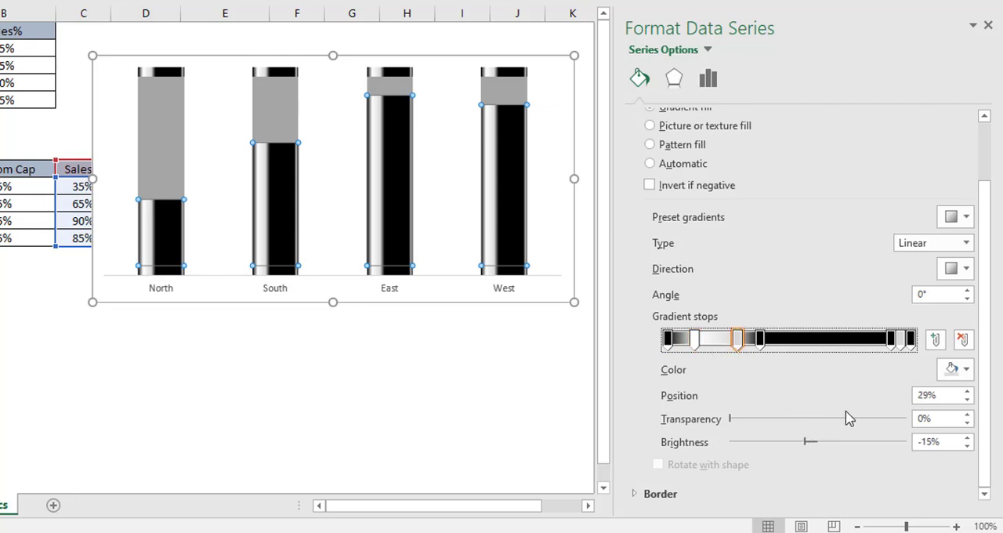
{"action": "left_click_drag", "start_coordinate": [946, 395], "coordinate": [918, 395]}
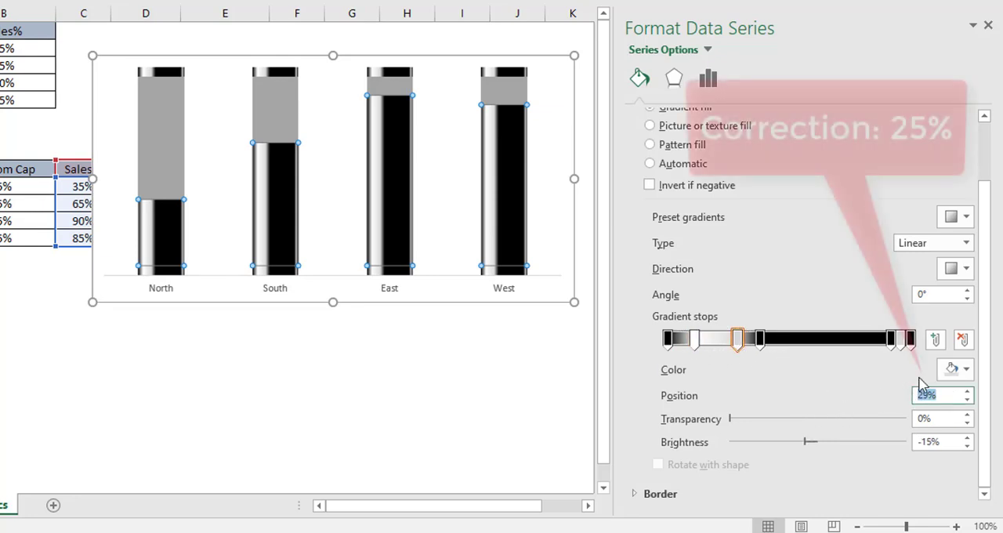
{"action": "type", "text": "29"}
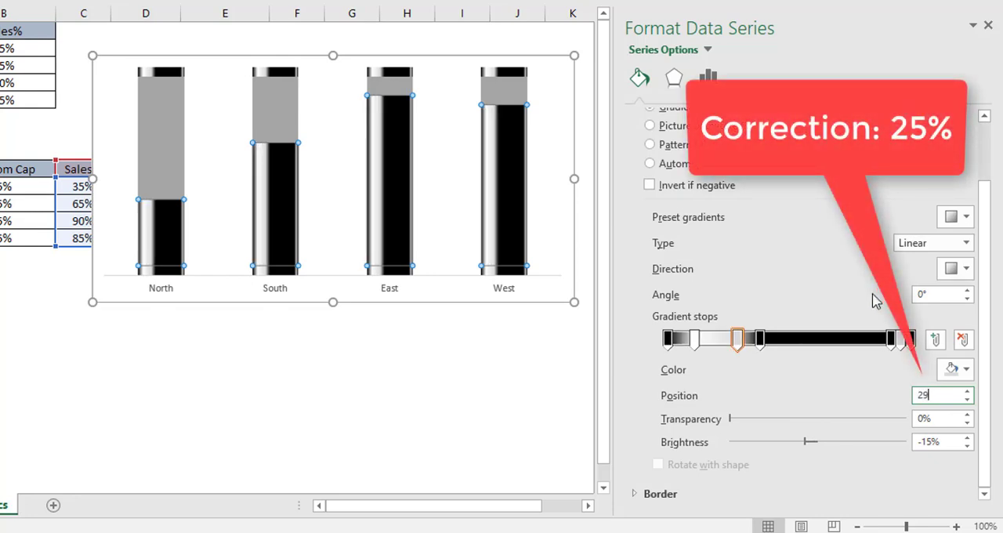
Step: Set the positions of the Sales% gradient's fourth and fifth stops to 42% and 90%
{"action": "left_click", "coordinate": [760, 339]}
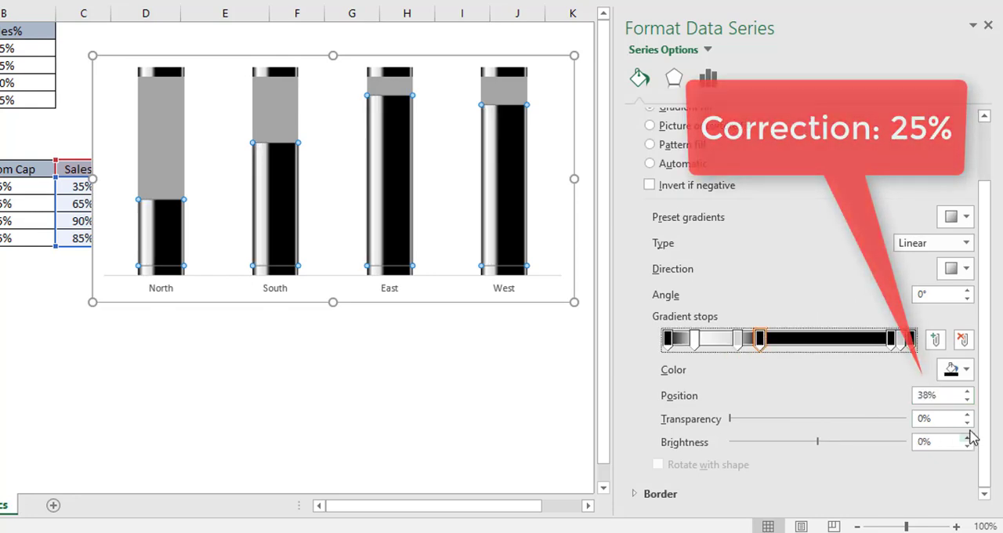
{"action": "left_click_drag", "start_coordinate": [937, 395], "coordinate": [906, 397]}
{"action": "type", "text": "4"}
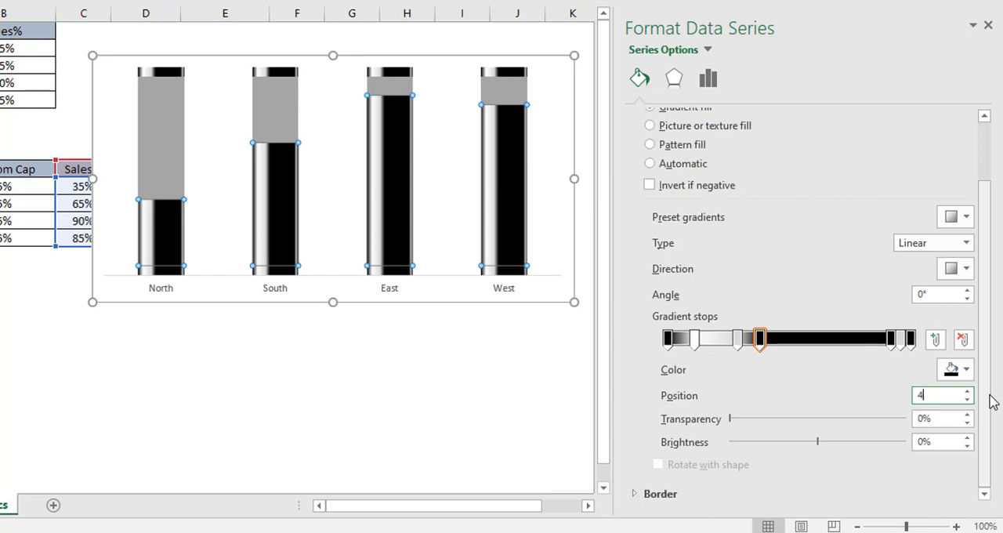
{"action": "type", "text": "2"}
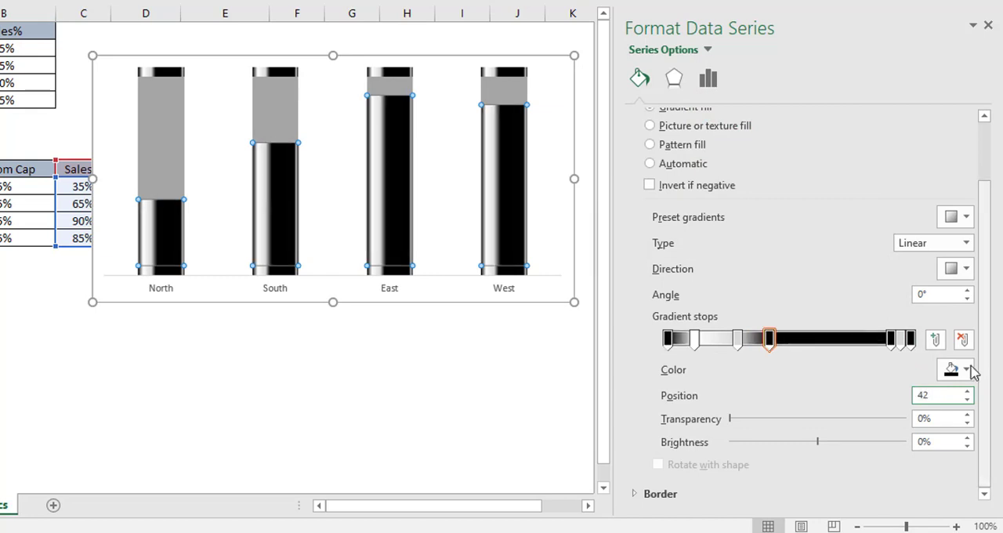
{"action": "left_click", "coordinate": [892, 344]}
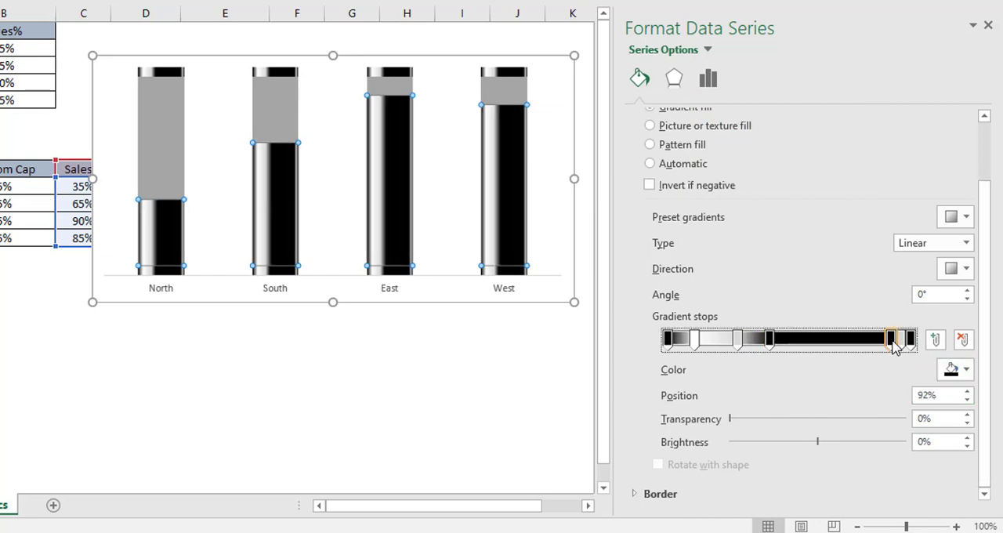
{"action": "left_click_drag", "start_coordinate": [944, 394], "coordinate": [895, 403]}
{"action": "type", "text": "90"}
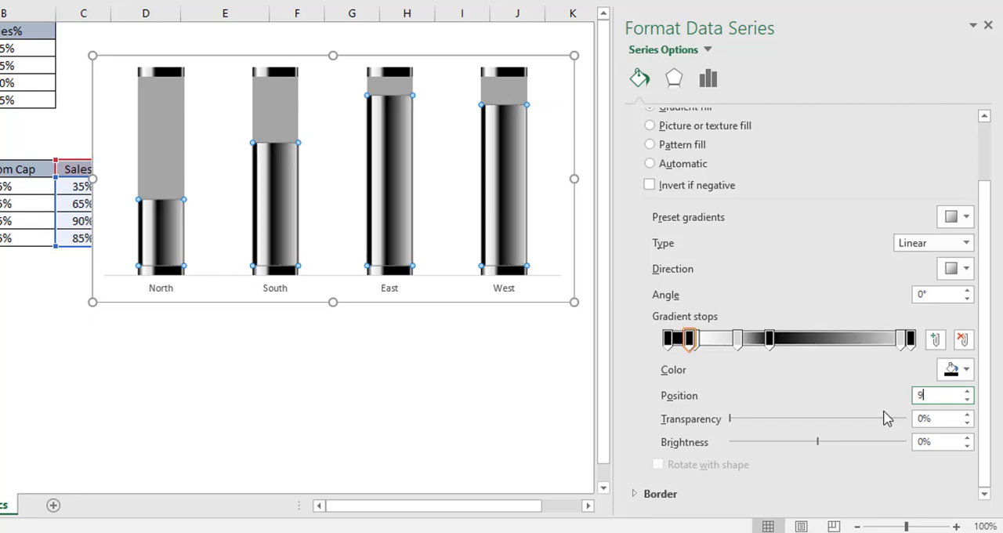
{"action": "left_click", "coordinate": [902, 344]}
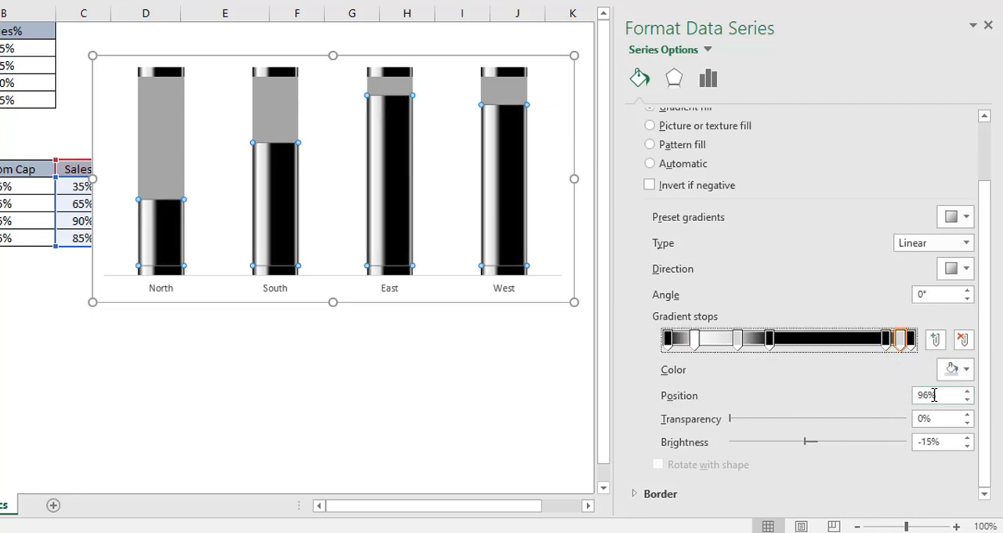
{"action": "left_click", "coordinate": [910, 342]}
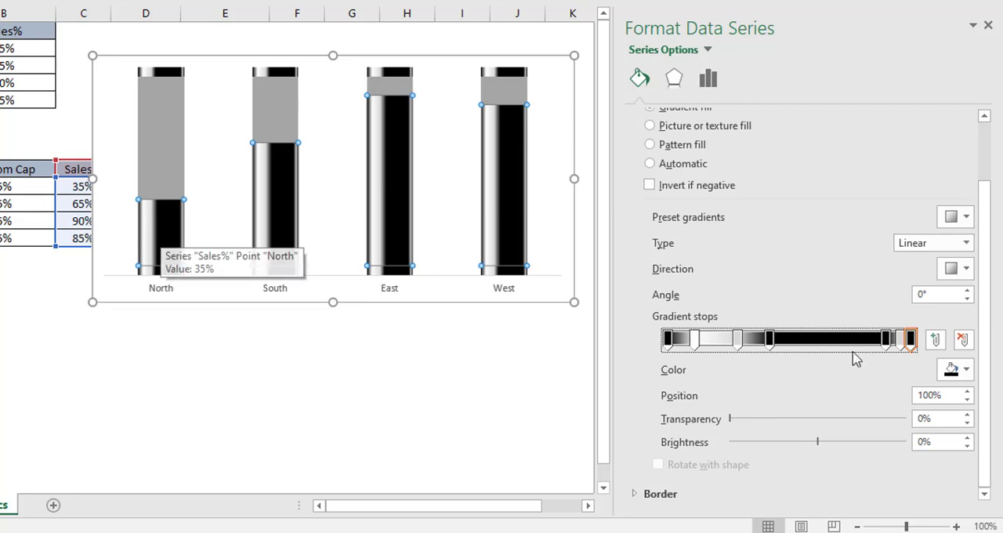
Step: Give the Sales% gradient's first stop at 0% a custom color of RGB 240, 194, 45
{"action": "left_click", "coordinate": [667, 339]}
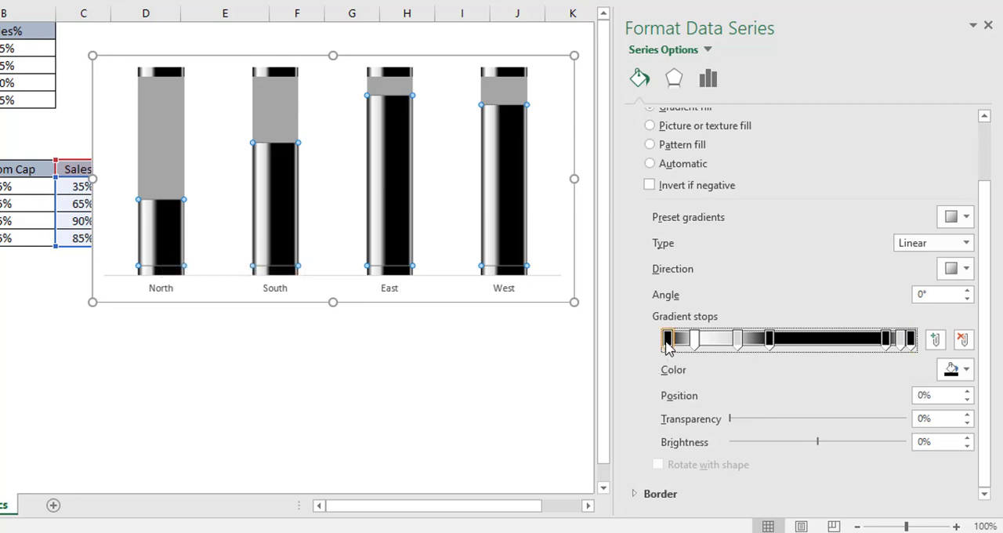
{"action": "left_click", "coordinate": [966, 370]}
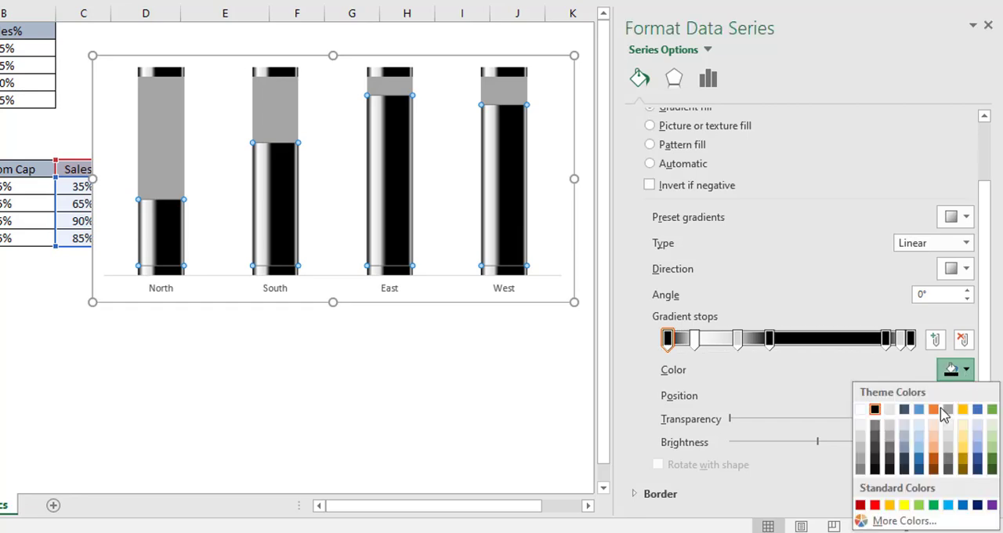
{"action": "left_click", "coordinate": [901, 521]}
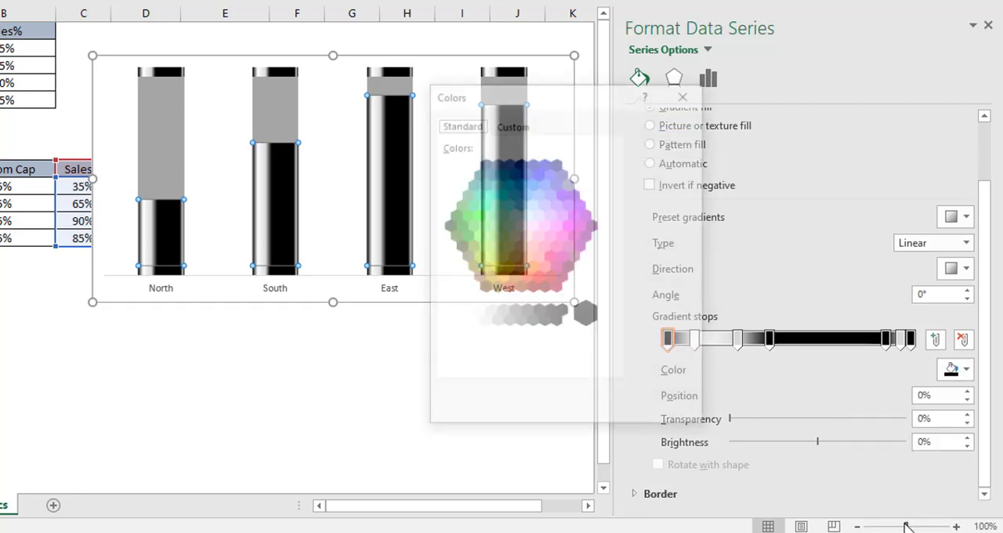
{"action": "left_click", "coordinate": [519, 125]}
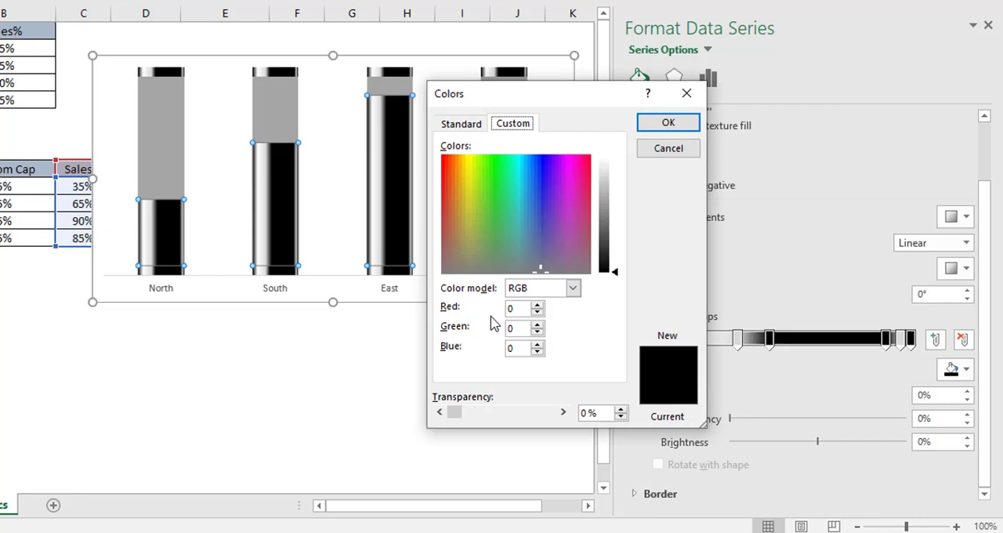
{"action": "left_click_drag", "start_coordinate": [518, 310], "coordinate": [499, 310]}
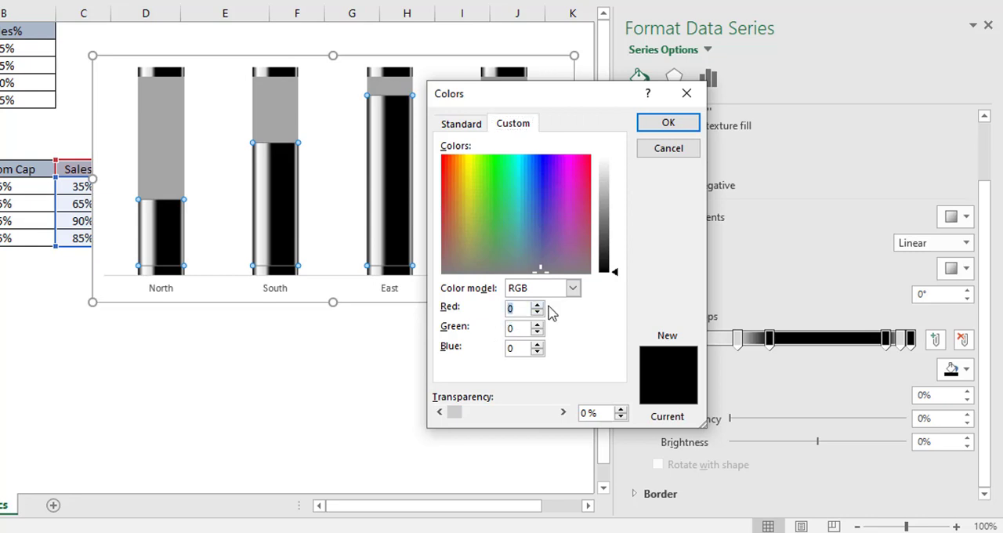
{"action": "type", "text": "240"}
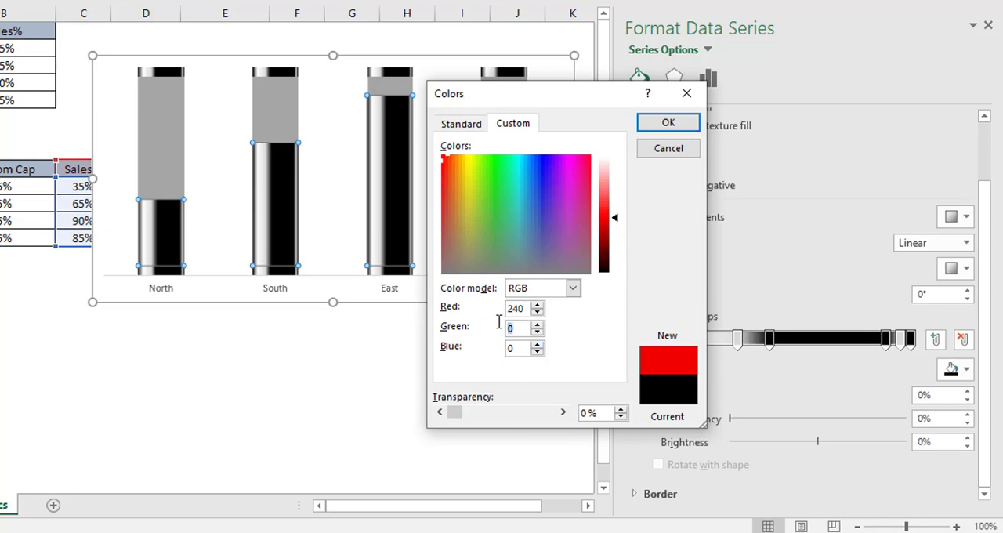
{"action": "type", "text": "194"}
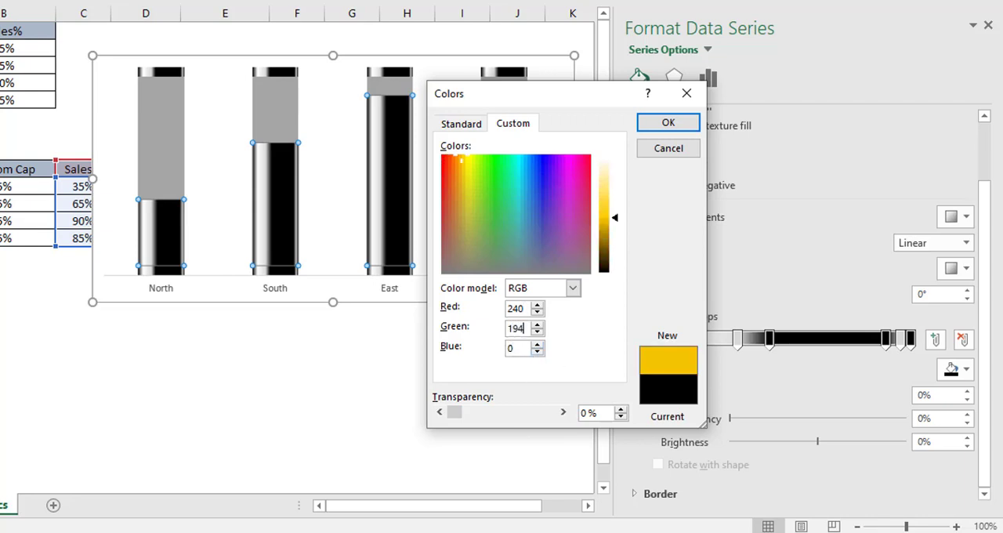
{"action": "double_click", "coordinate": [525, 350]}
{"action": "type", "text": "45"}
{"action": "left_click", "coordinate": [663, 126]}
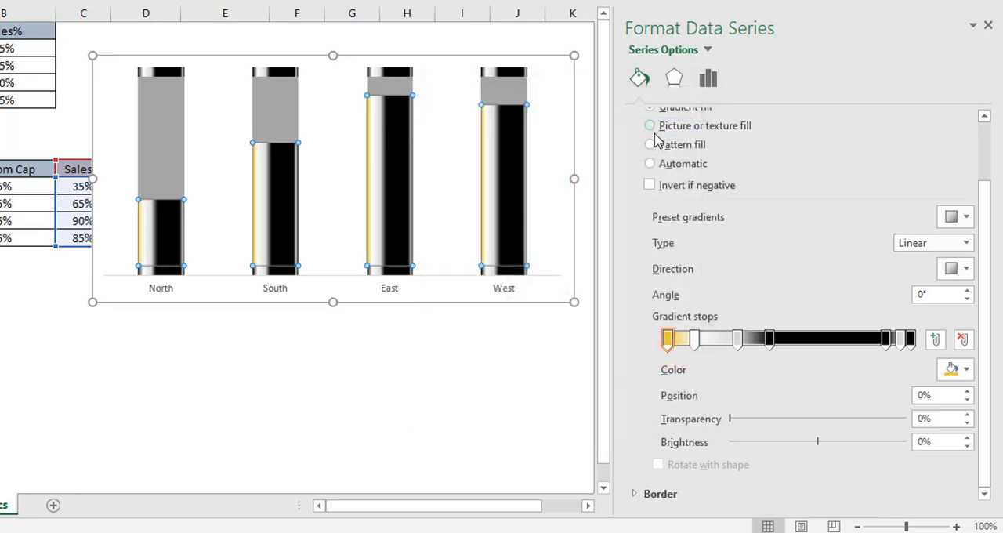
Step: Give the Sales% gradient's second stop at 11% a custom color of RGB 244, 210, 102
{"action": "left_click", "coordinate": [695, 342]}
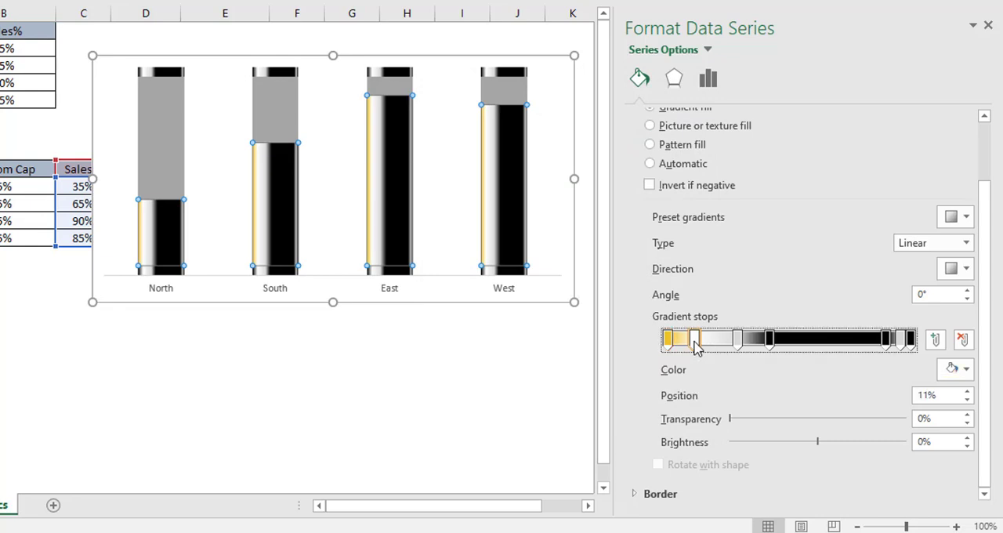
{"action": "left_click", "coordinate": [959, 373]}
{"action": "left_click", "coordinate": [943, 349]}
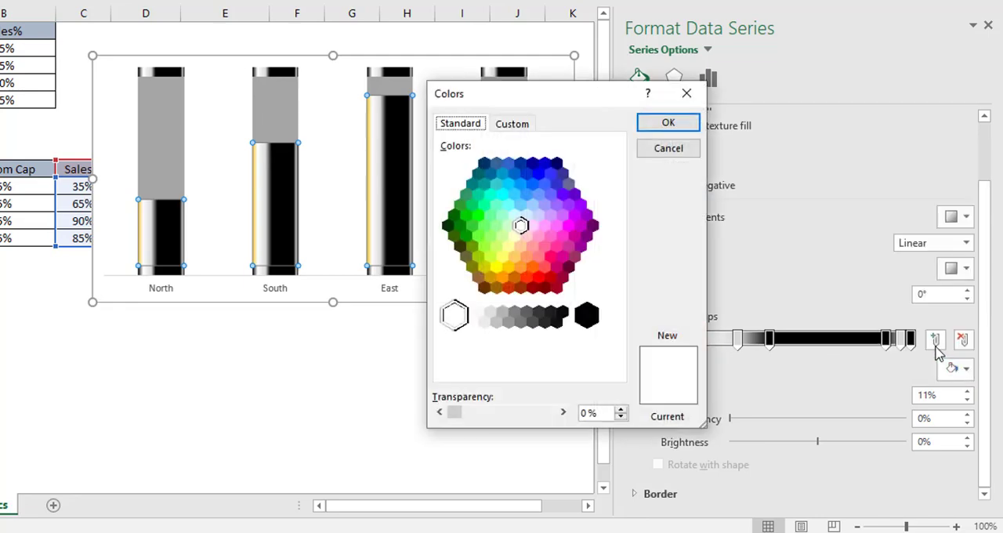
{"action": "left_click", "coordinate": [523, 127]}
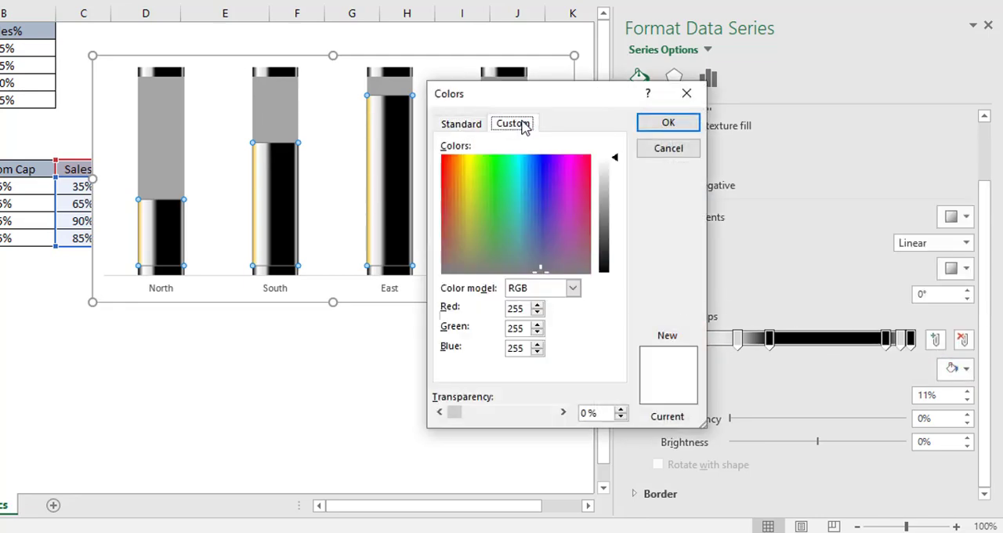
{"action": "double_click", "coordinate": [522, 308]}
{"action": "double_click", "coordinate": [523, 309]}
{"action": "type", "text": "244"}
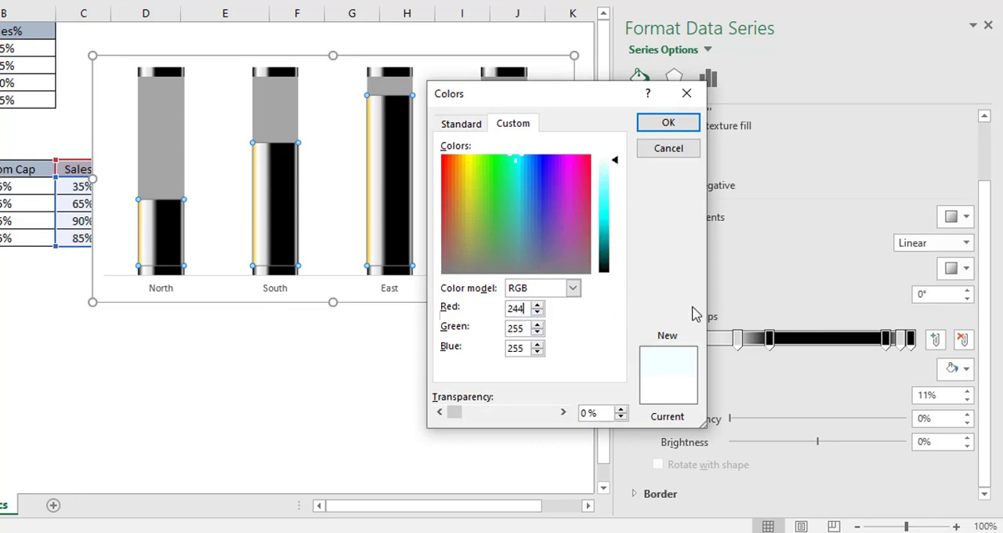
{"action": "key", "text": "Tab"}
{"action": "type", "text": "210"}
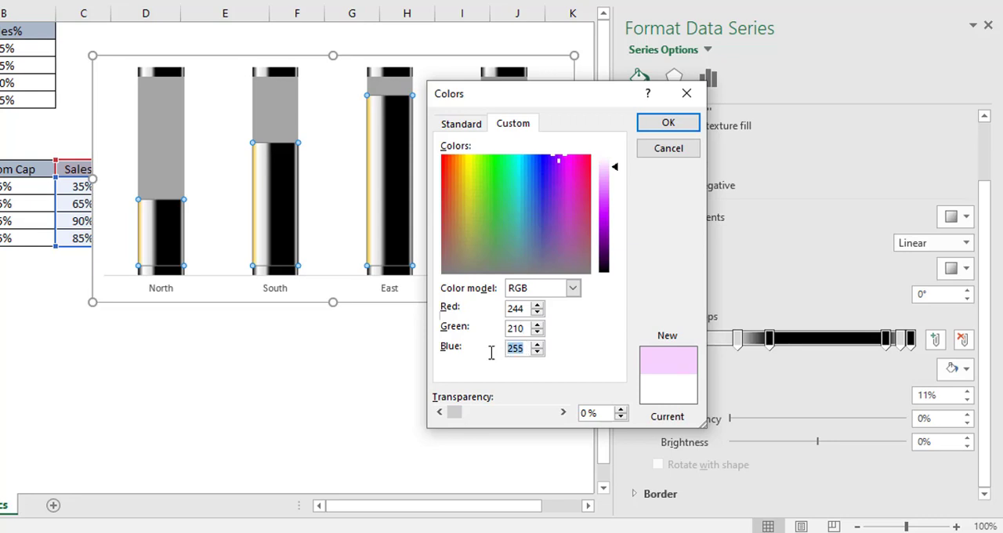
{"action": "type", "text": "102"}
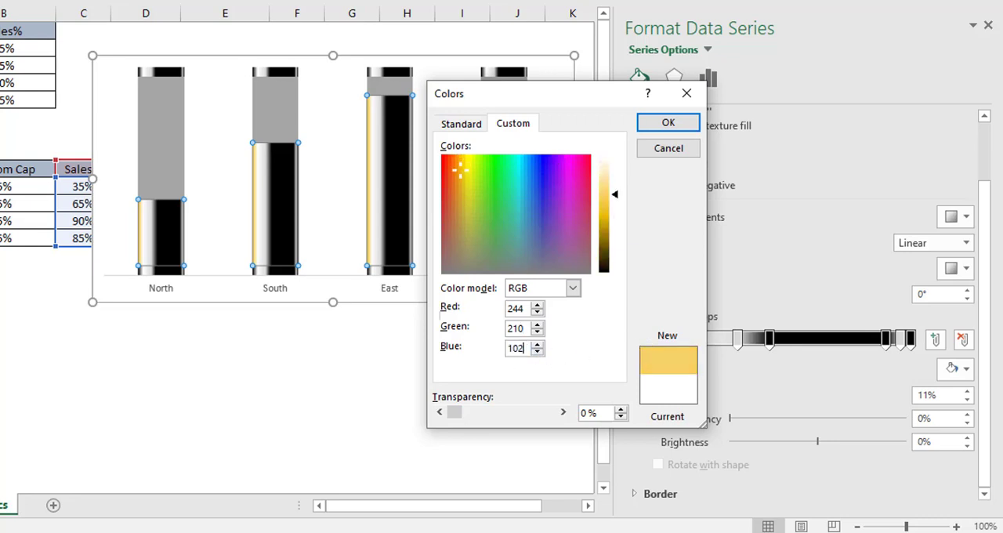
{"action": "left_click", "coordinate": [667, 123]}
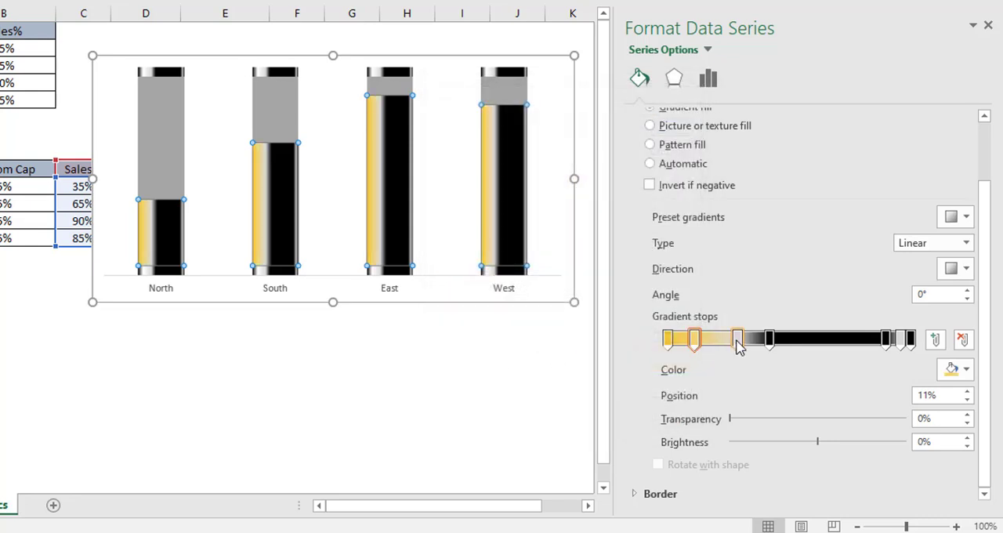
Step: Give the Sales% gradient's third stop at 29% a custom color of RGB 244, 210, 102
{"action": "left_click", "coordinate": [737, 338]}
{"action": "left_click", "coordinate": [966, 370]}
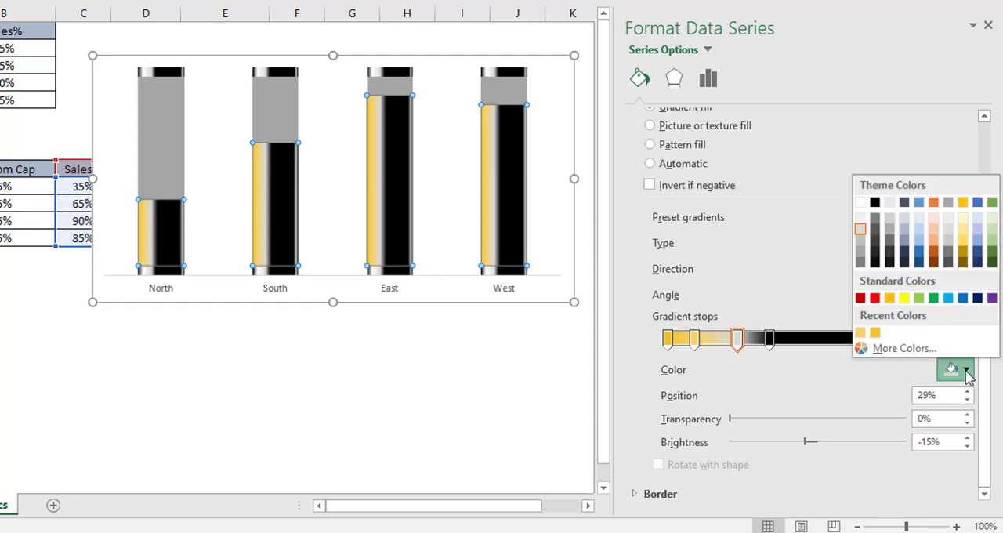
{"action": "left_click", "coordinate": [931, 353]}
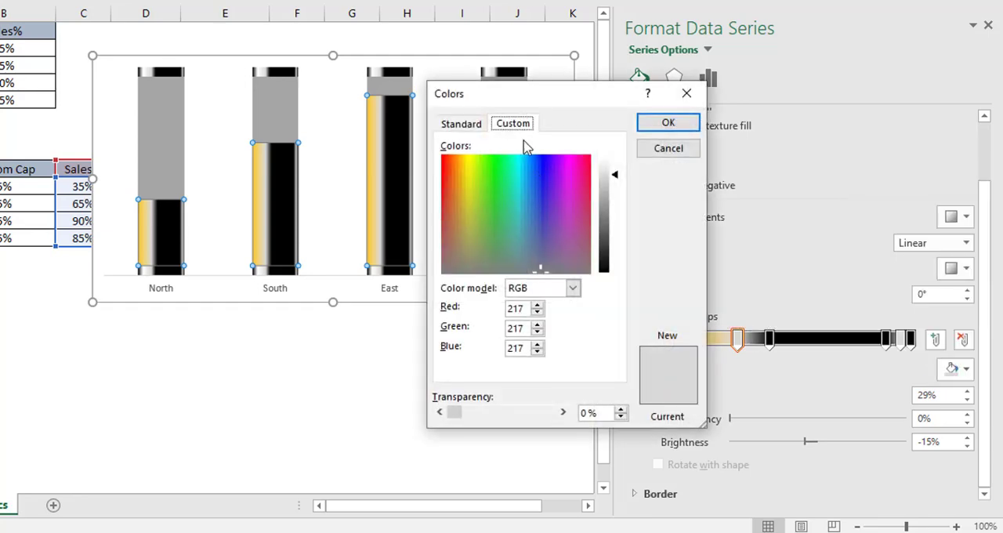
{"action": "double_click", "coordinate": [518, 309]}
{"action": "type", "text": "244"}
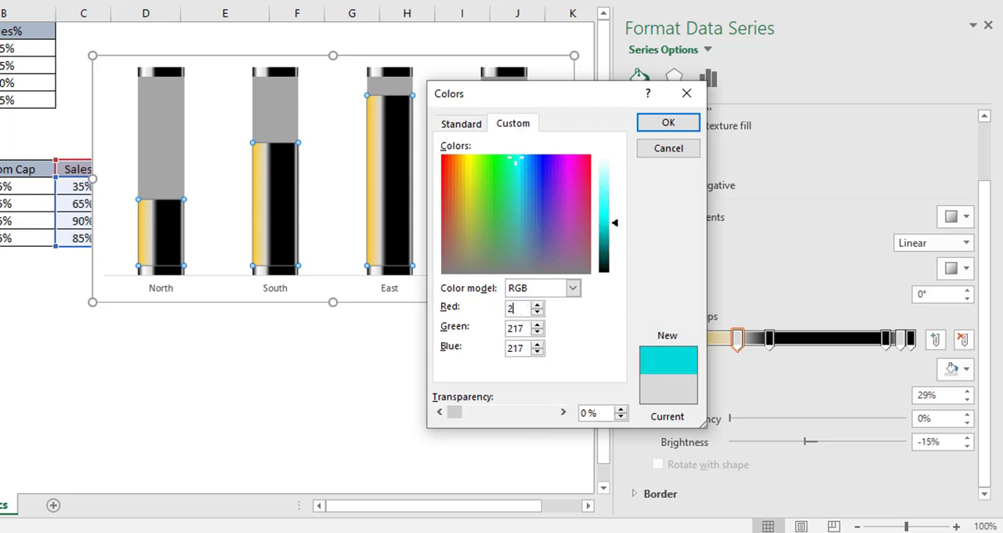
{"action": "double_click", "coordinate": [523, 330]}
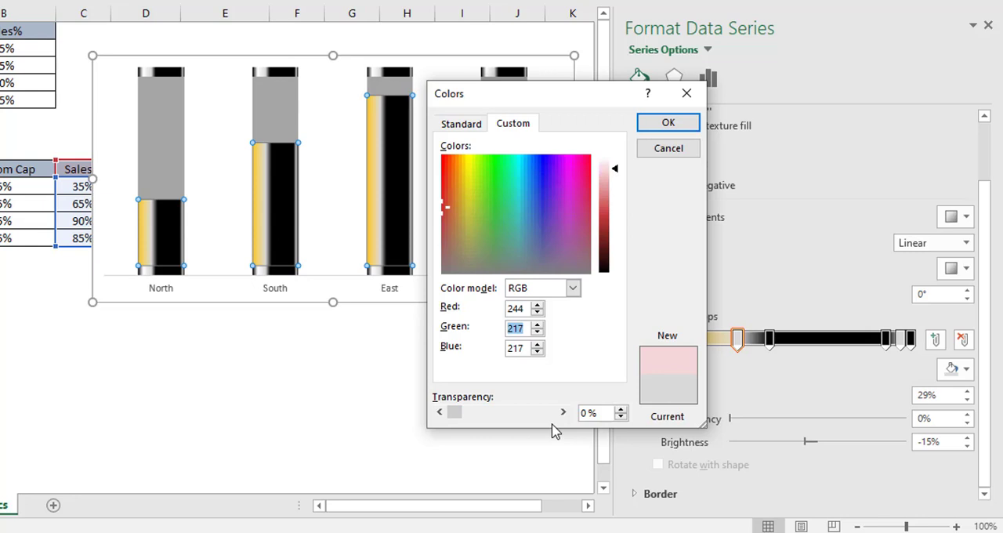
{"action": "type", "text": "210"}
{"action": "double_click", "coordinate": [517, 352]}
{"action": "type", "text": "10"}
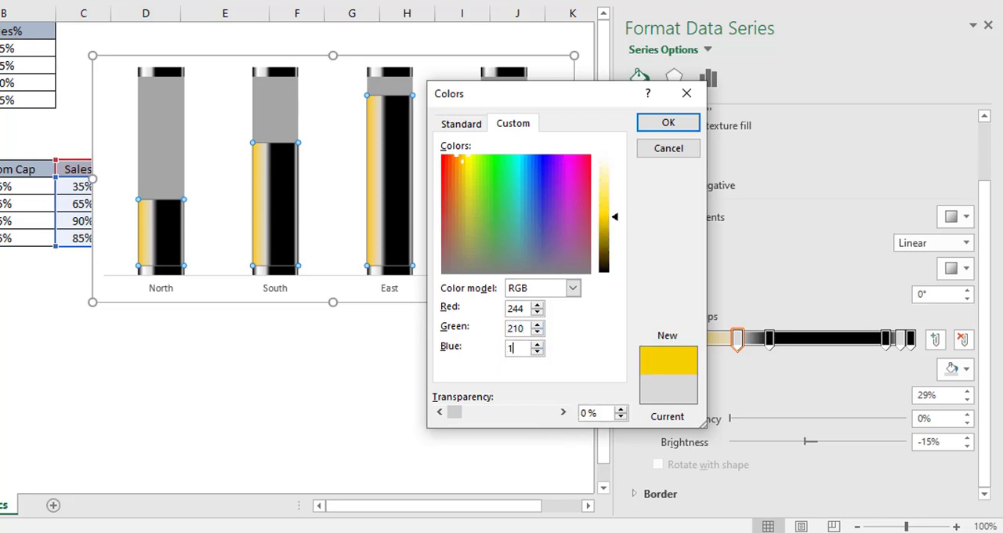
{"action": "type", "text": "2"}
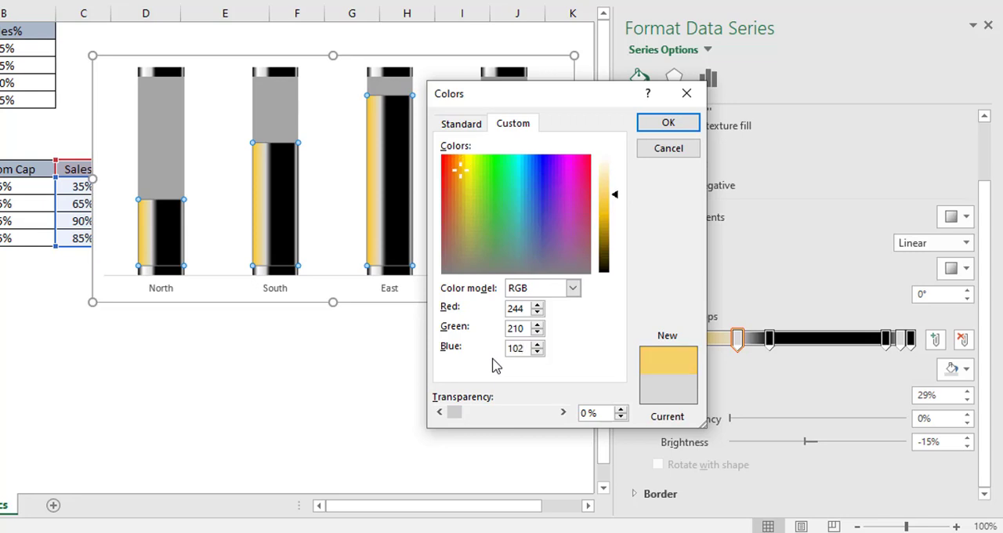
{"action": "left_click", "coordinate": [658, 130]}
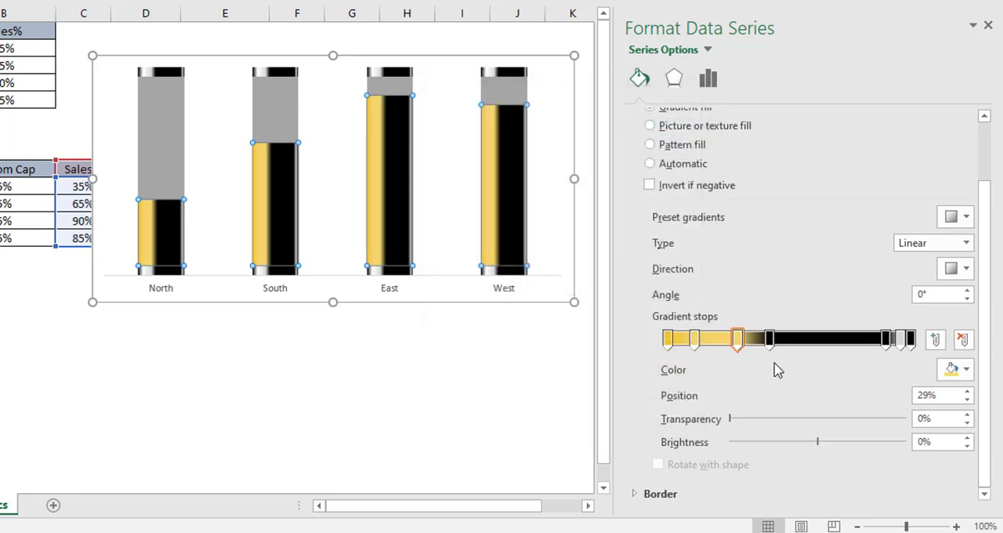
Step: Give the Sales% gradient's fourth stop at 42% a custom color of RGB 200, 156, 14
{"action": "left_click", "coordinate": [768, 340]}
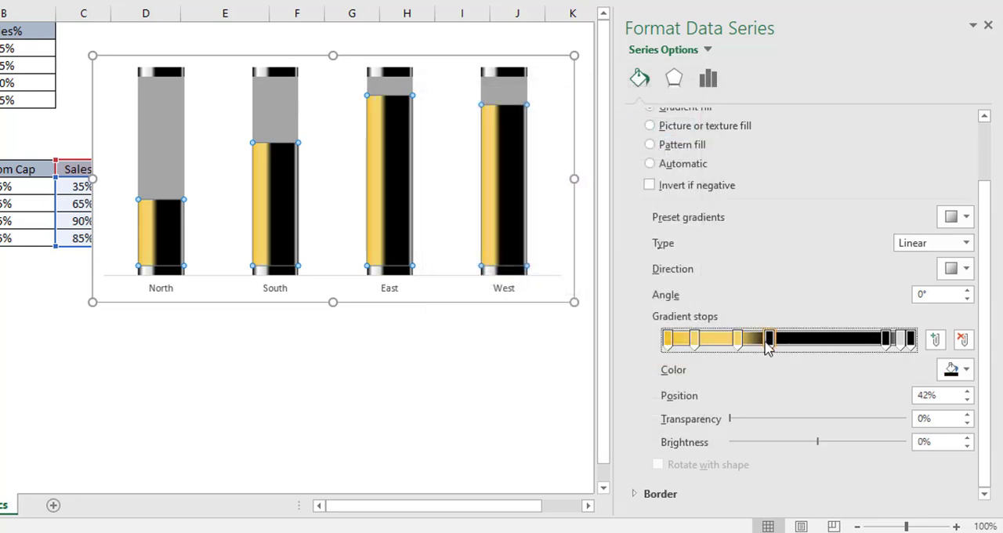
{"action": "left_click", "coordinate": [950, 373]}
{"action": "left_click", "coordinate": [901, 348]}
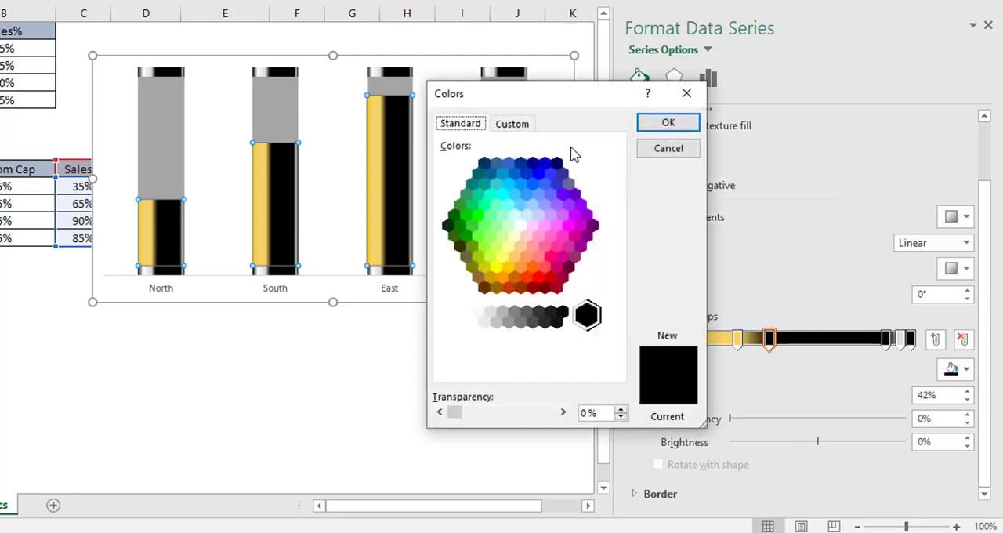
{"action": "left_click", "coordinate": [513, 125]}
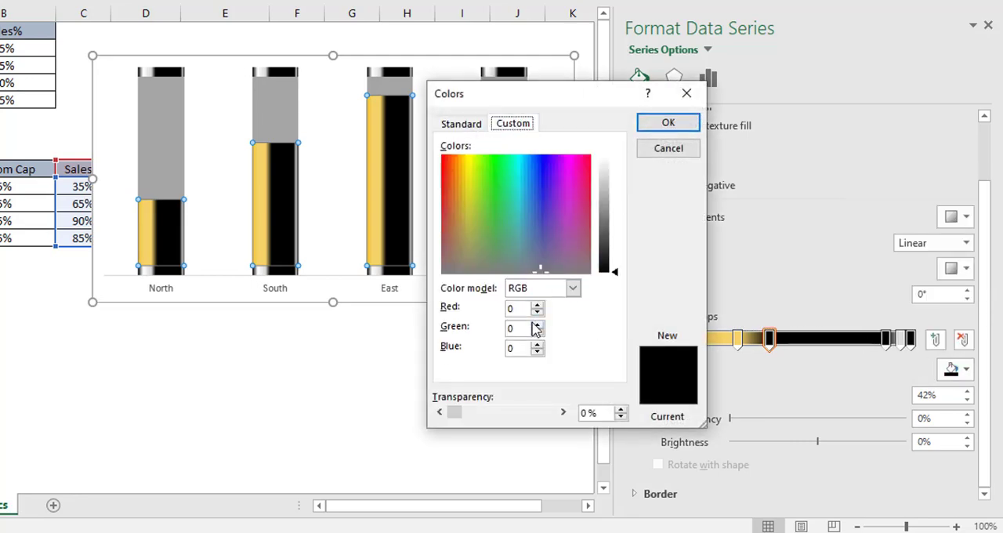
{"action": "double_click", "coordinate": [504, 308]}
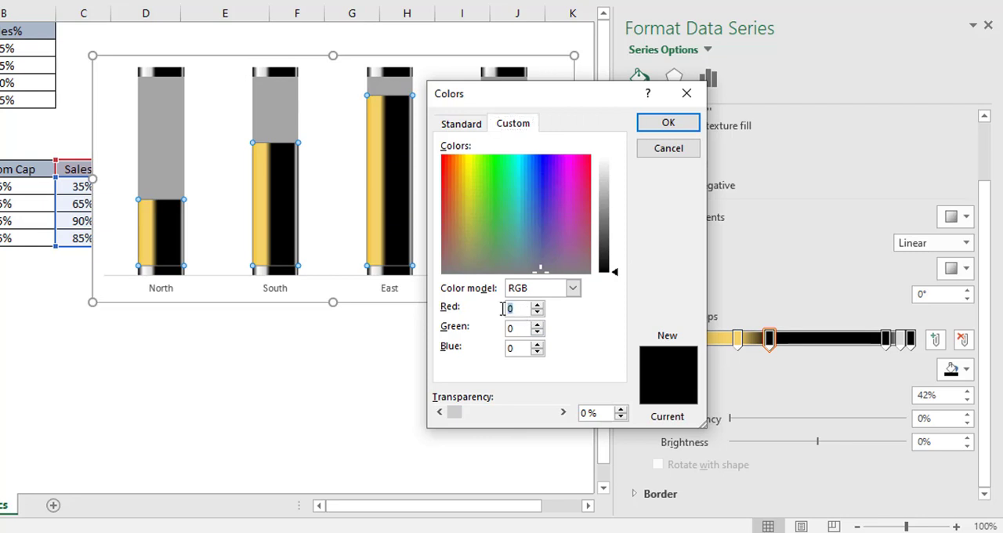
{"action": "type", "text": "200"}
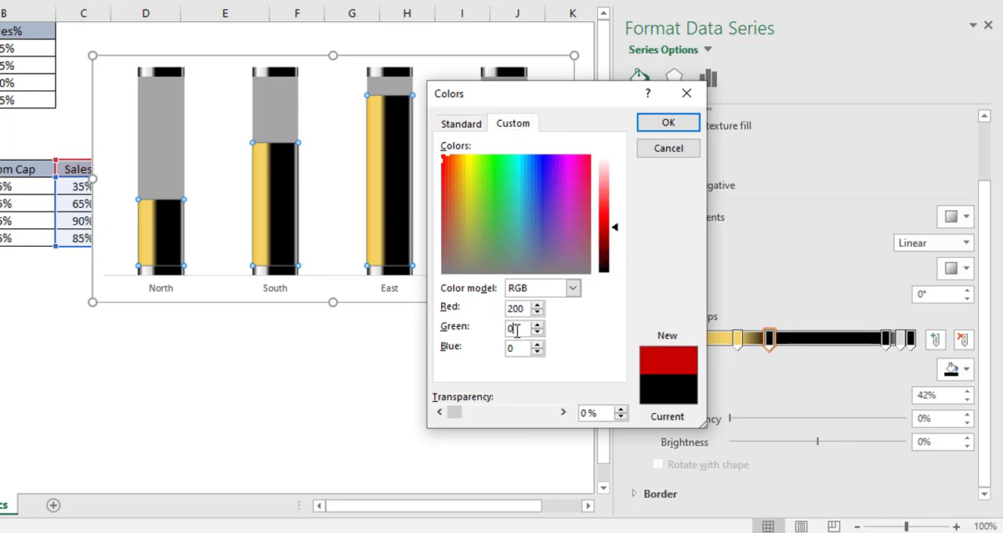
{"action": "type", "text": "156"}
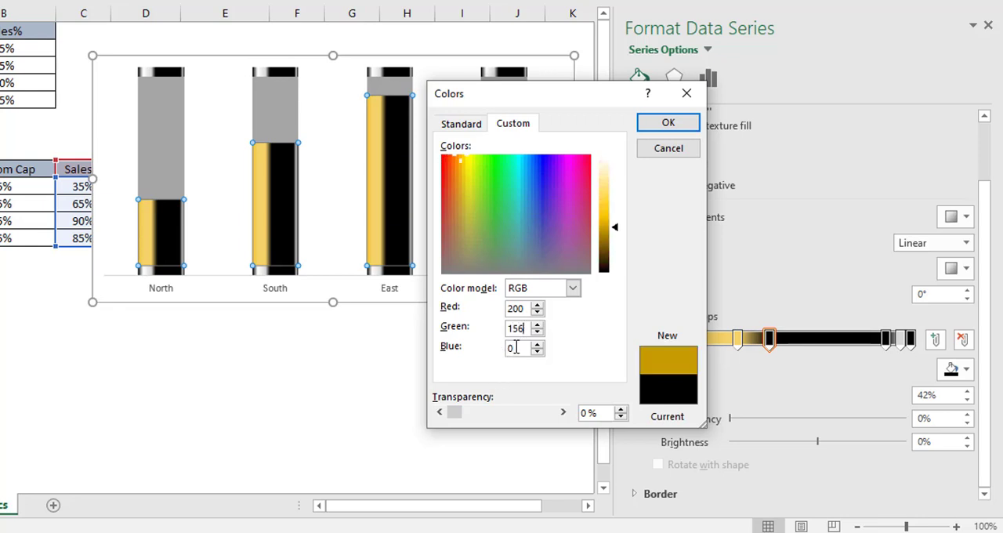
{"action": "type", "text": "14"}
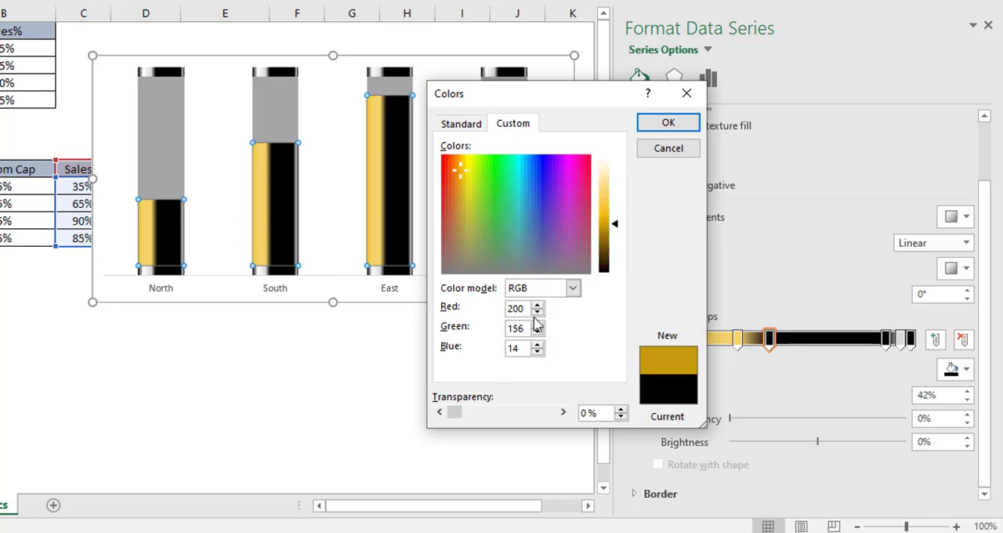
{"action": "left_click", "coordinate": [665, 124]}
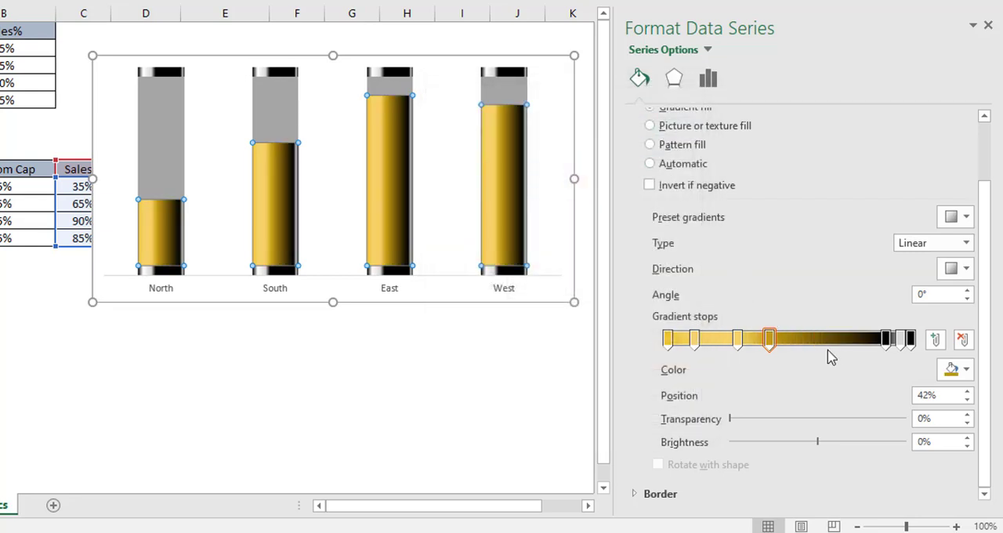
Step: Give the Sales% gradient's fifth stop at 90% a custom color of RGB 200, 156, 14
{"action": "left_click", "coordinate": [886, 341]}
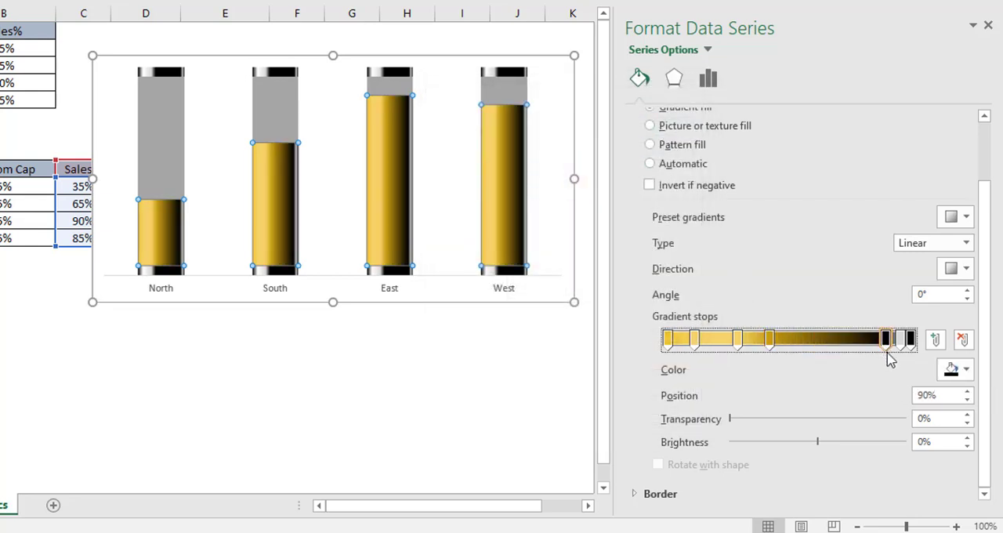
{"action": "left_click", "coordinate": [974, 376]}
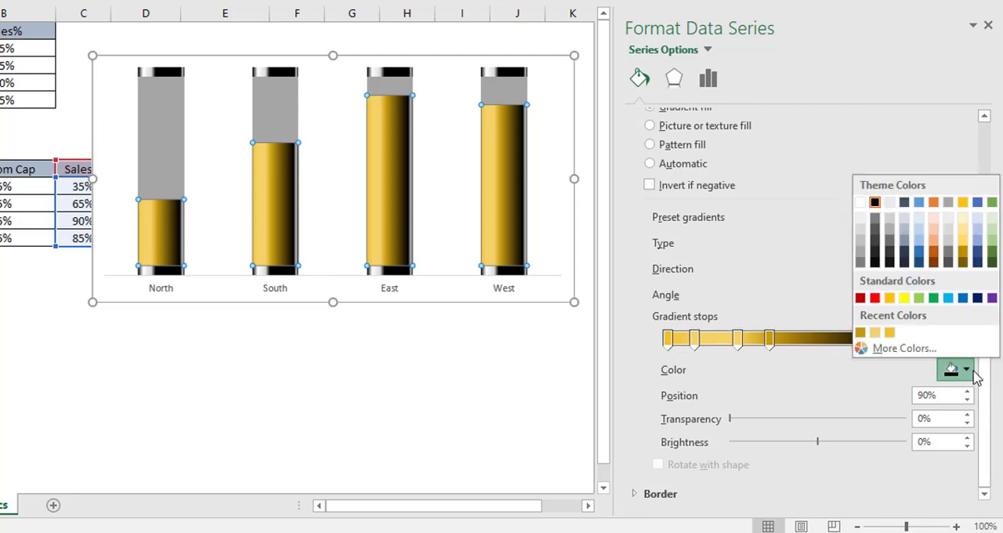
{"action": "left_click", "coordinate": [870, 349]}
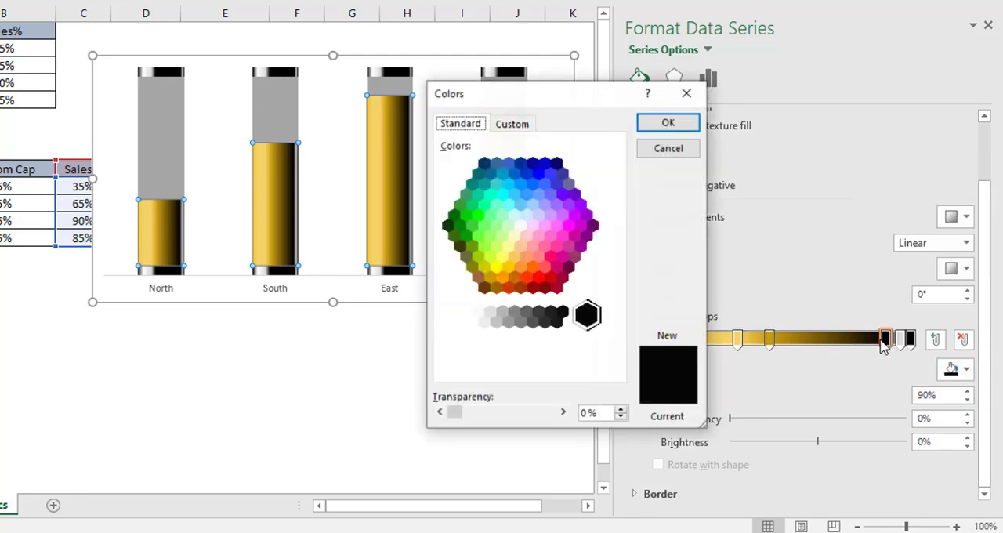
{"action": "left_click", "coordinate": [523, 126]}
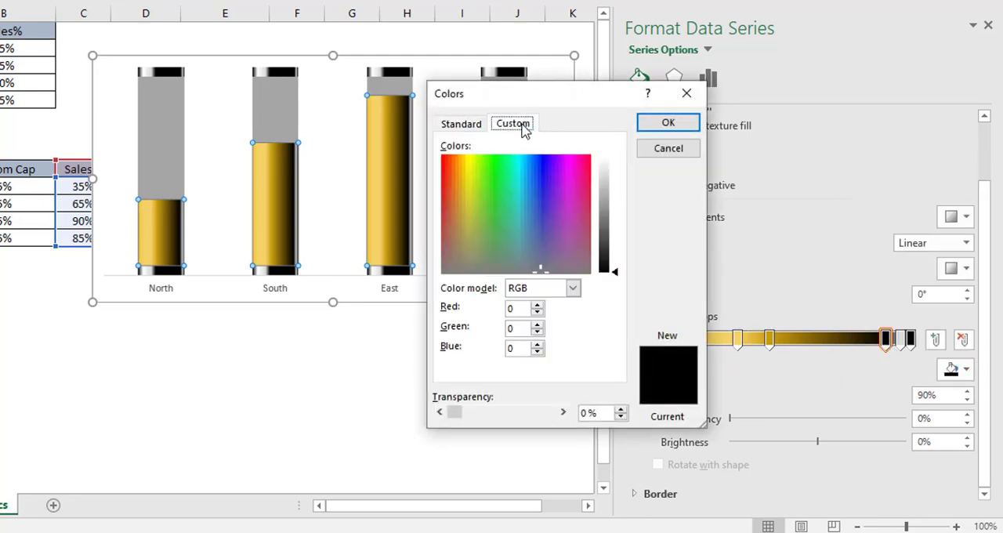
{"action": "double_click", "coordinate": [516, 308]}
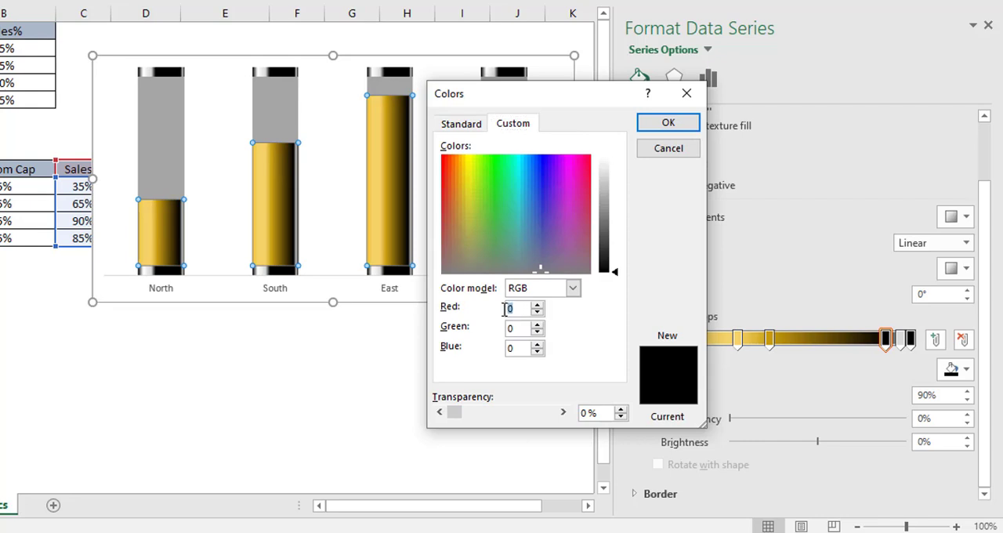
{"action": "type", "text": "200"}
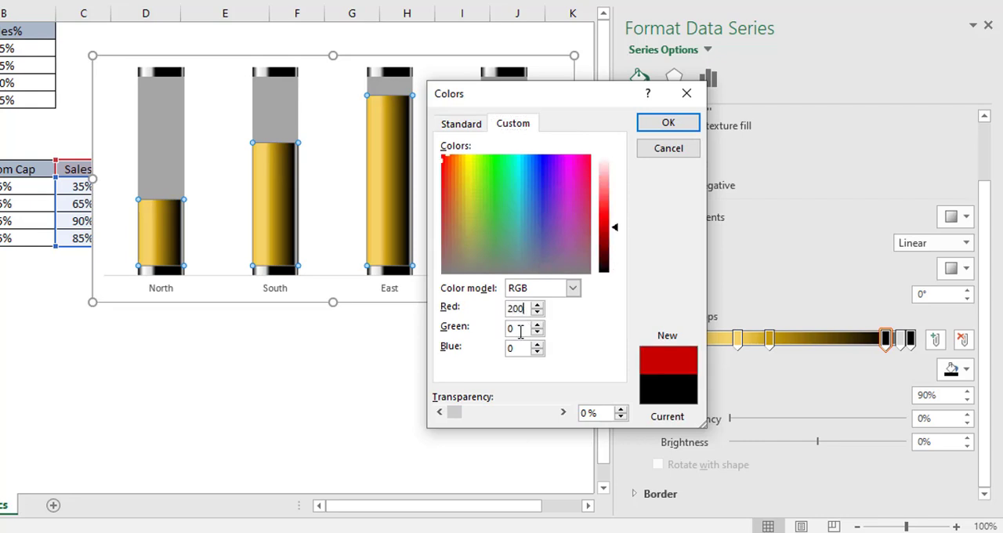
{"action": "type", "text": "156"}
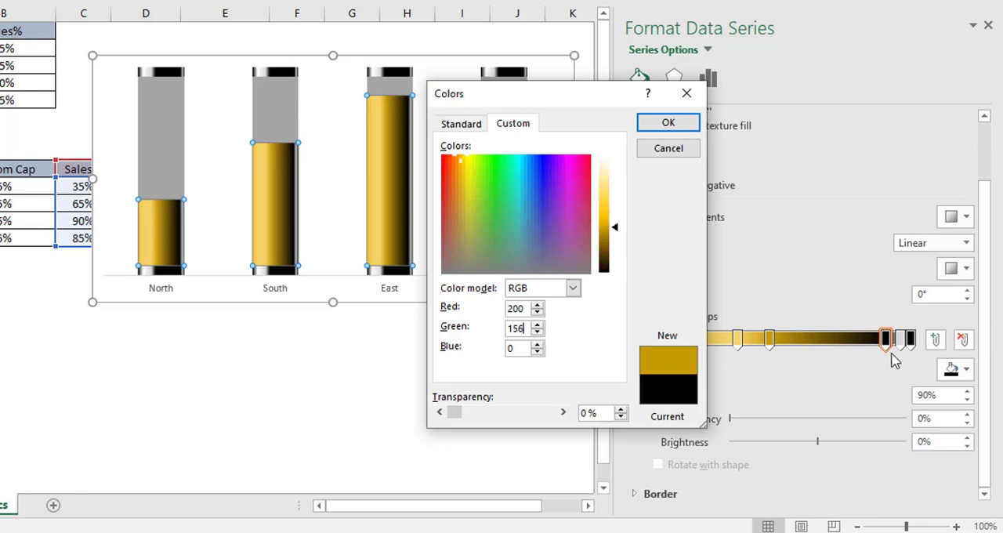
{"action": "key", "text": "Tab"}
{"action": "type", "text": "14"}
{"action": "left_click", "coordinate": [670, 123]}
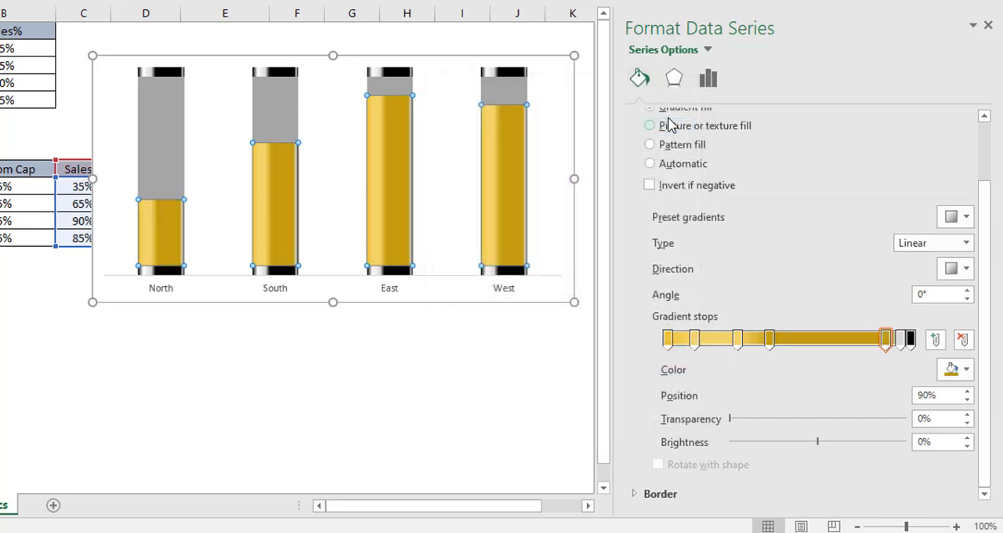
Step: Give the Sales% gradient's sixth stop at 96% a custom color of RGB 244, 210, 102
{"action": "left_click", "coordinate": [900, 344]}
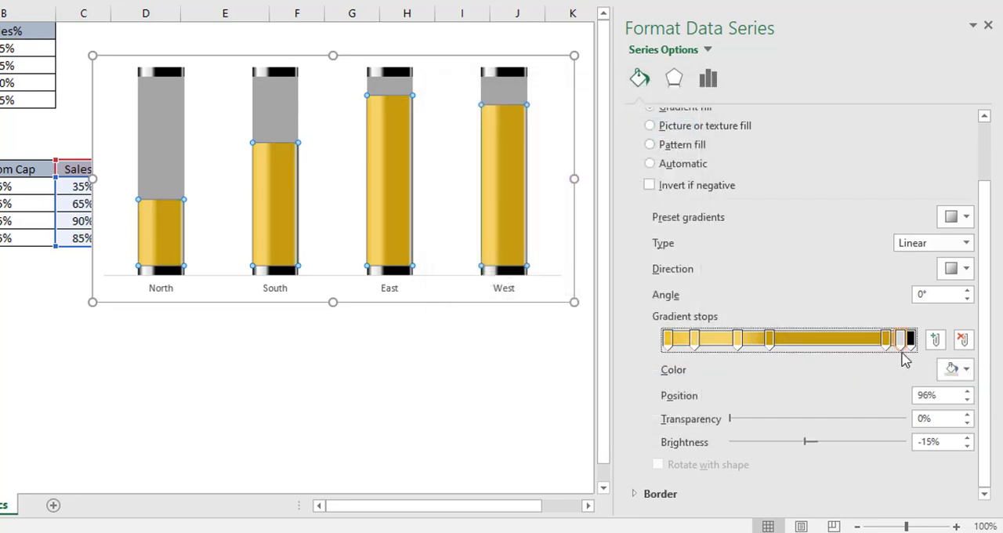
{"action": "left_click", "coordinate": [963, 375]}
{"action": "left_click", "coordinate": [897, 352]}
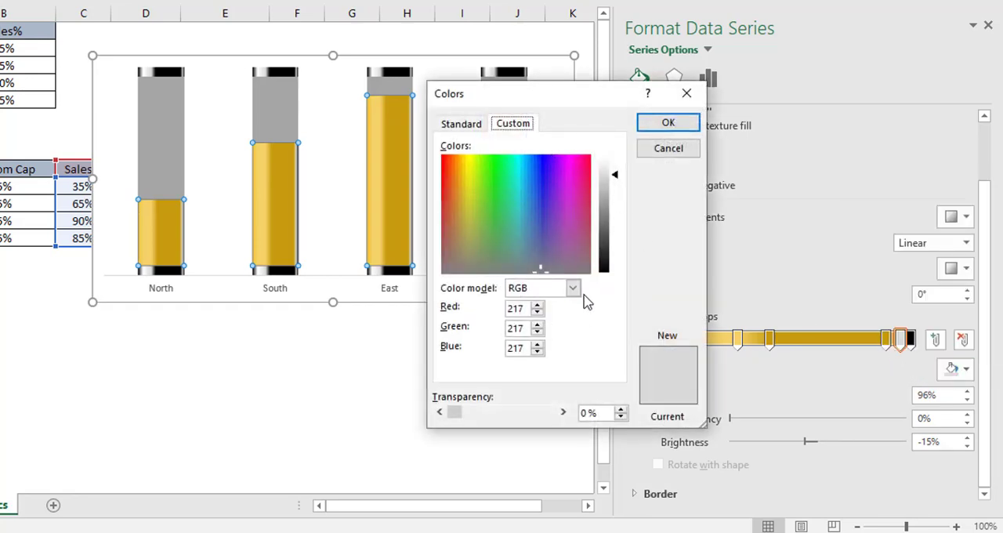
{"action": "left_click_drag", "start_coordinate": [522, 312], "coordinate": [507, 312]}
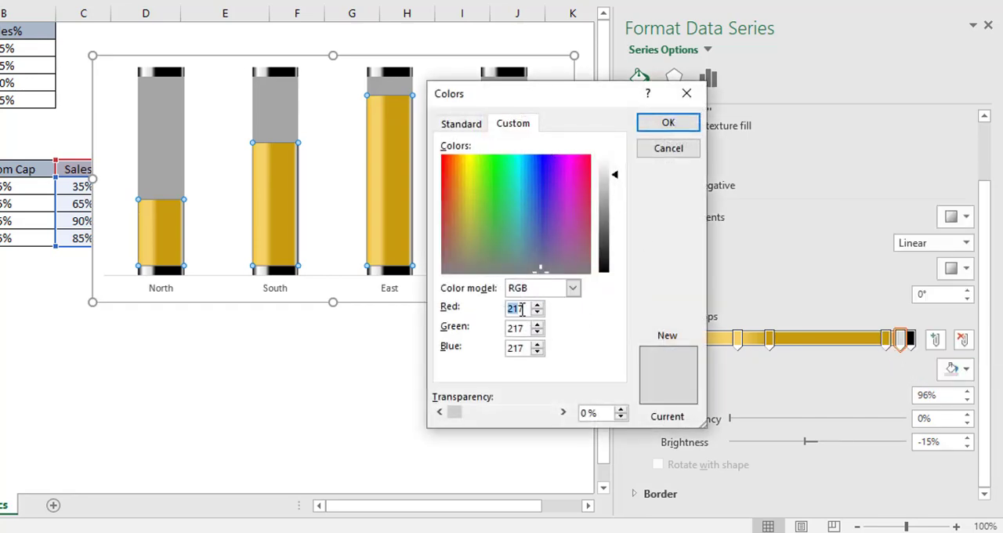
{"action": "type", "text": "244"}
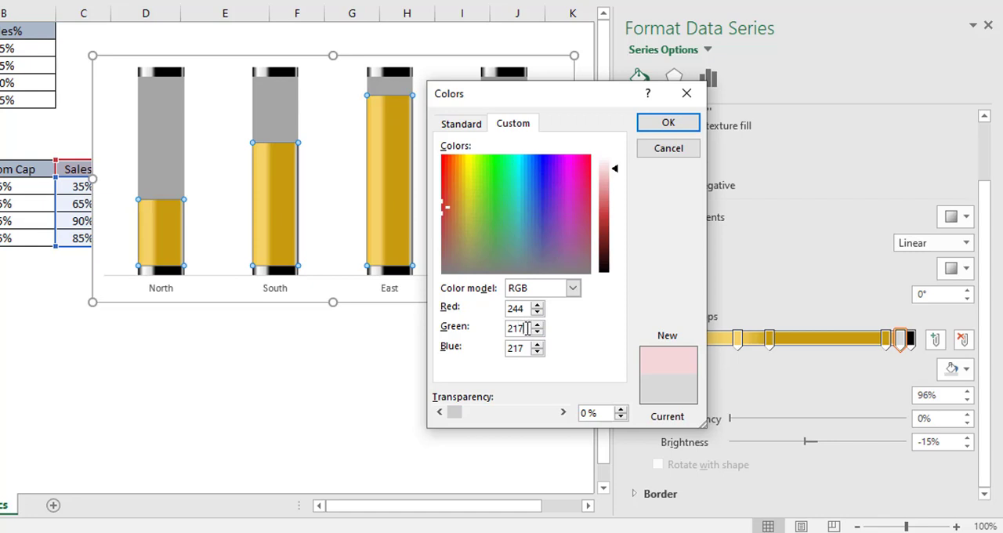
{"action": "left_click_drag", "start_coordinate": [527, 328], "coordinate": [483, 329]}
{"action": "type", "text": "210"}
{"action": "left_click_drag", "start_coordinate": [525, 348], "coordinate": [490, 343]}
{"action": "type", "text": "102"}
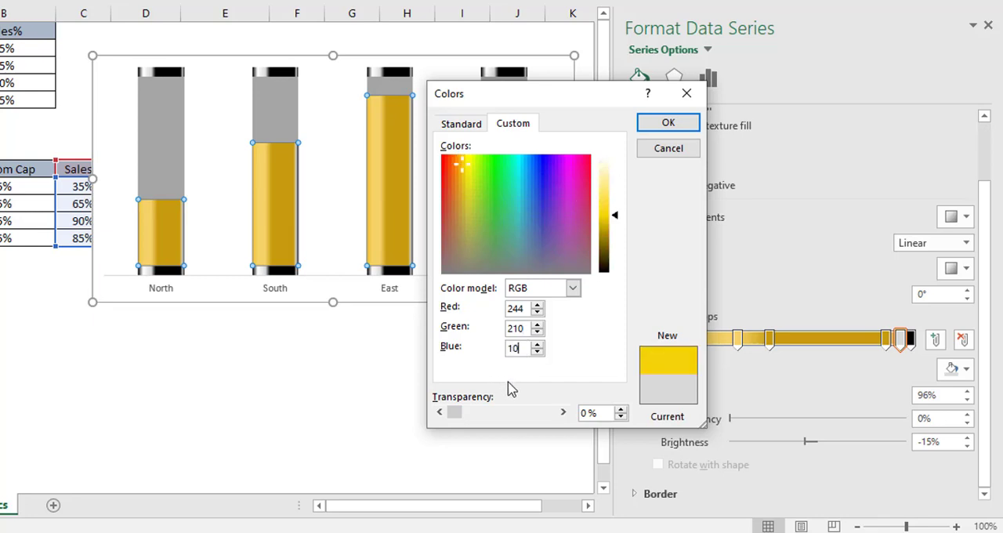
{"action": "left_click", "coordinate": [664, 125]}
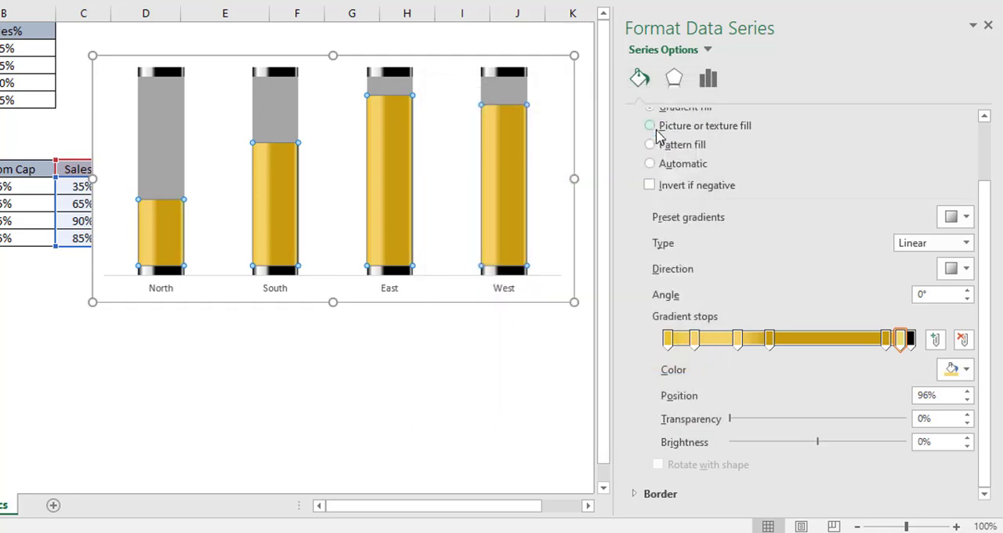
Step: Give the Sales% gradient's last stop at 100% a custom color of RGB 240, 194, 45 and deselect the chart
{"action": "left_click", "coordinate": [911, 345]}
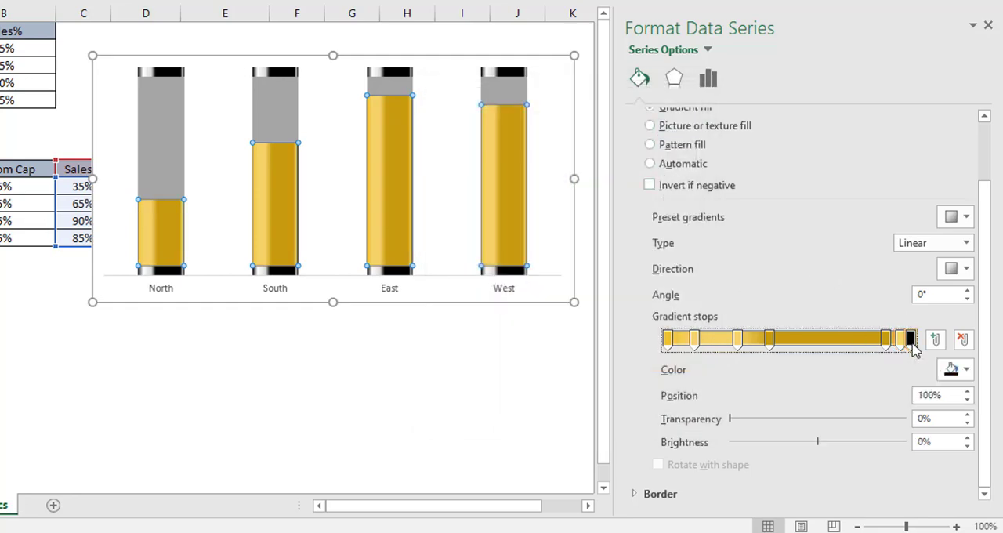
{"action": "left_click", "coordinate": [967, 374]}
{"action": "left_click", "coordinate": [884, 347]}
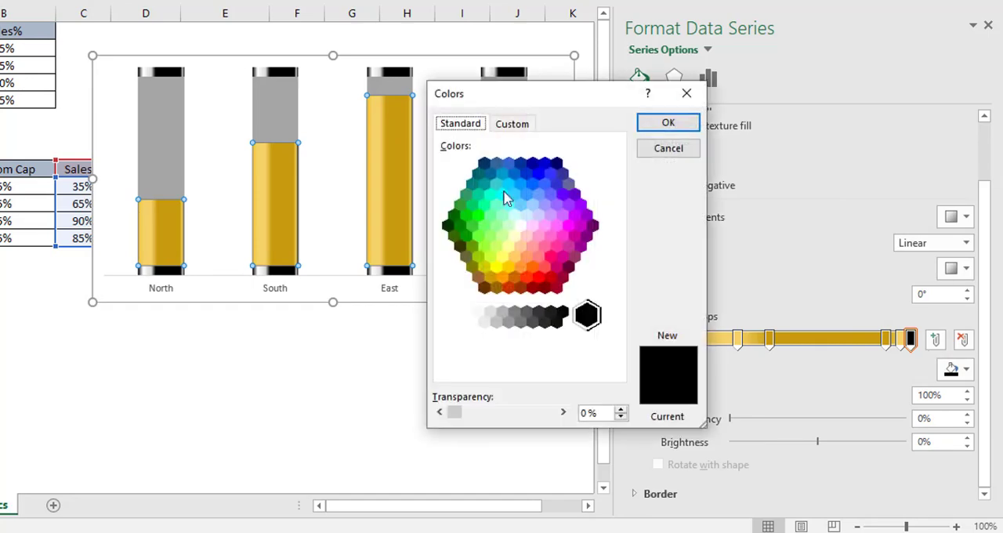
{"action": "left_click", "coordinate": [517, 128]}
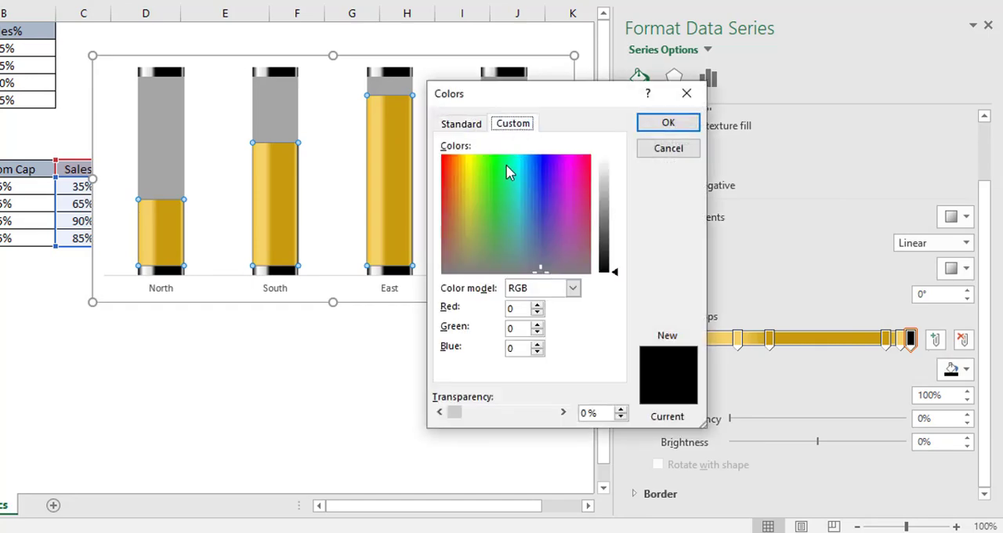
{"action": "double_click", "coordinate": [515, 309]}
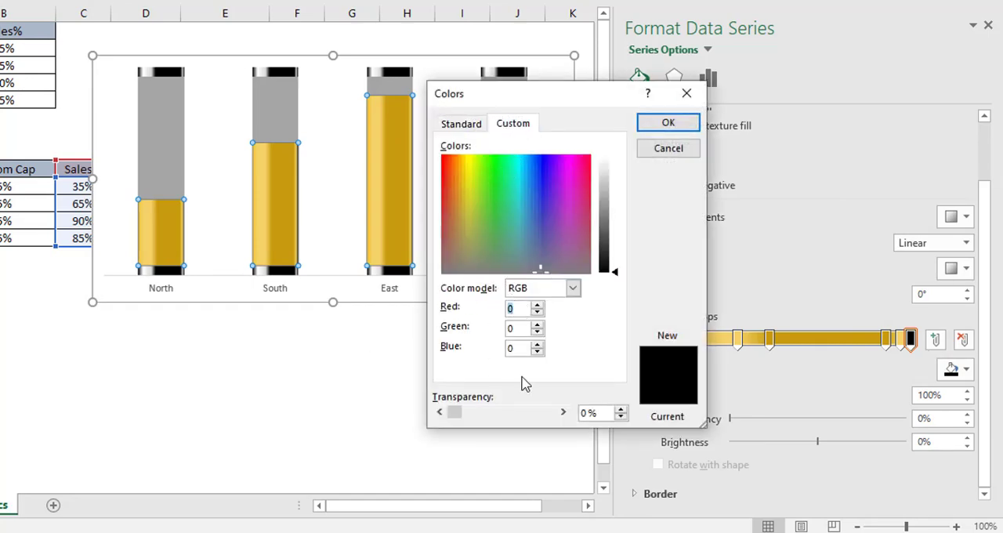
{"action": "type", "text": "240"}
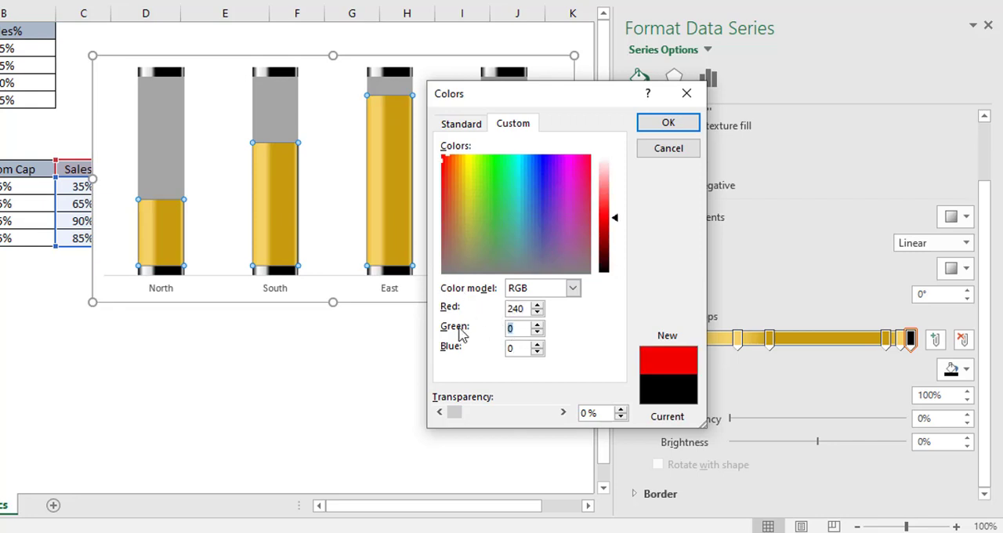
{"action": "type", "text": "194"}
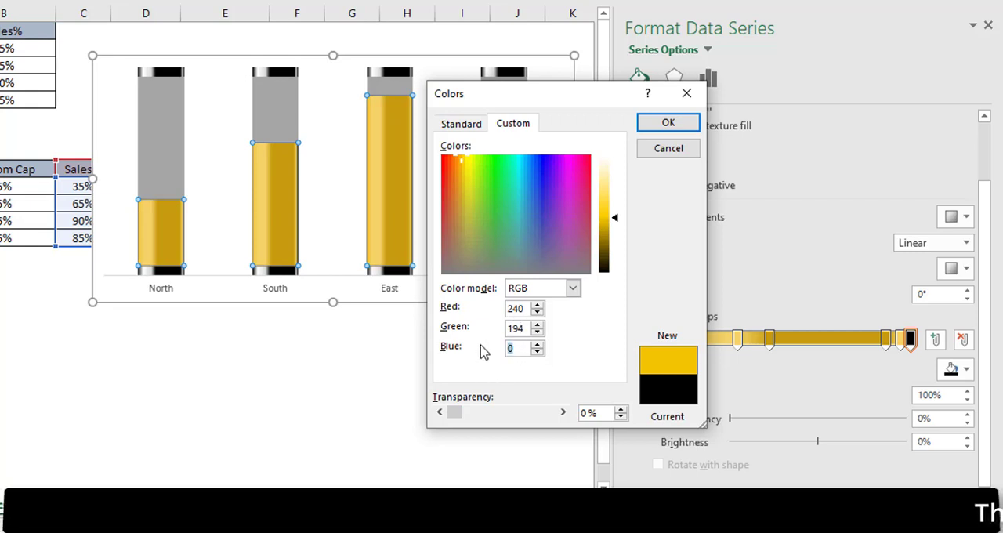
{"action": "type", "text": "45"}
{"action": "left_click", "coordinate": [668, 123]}
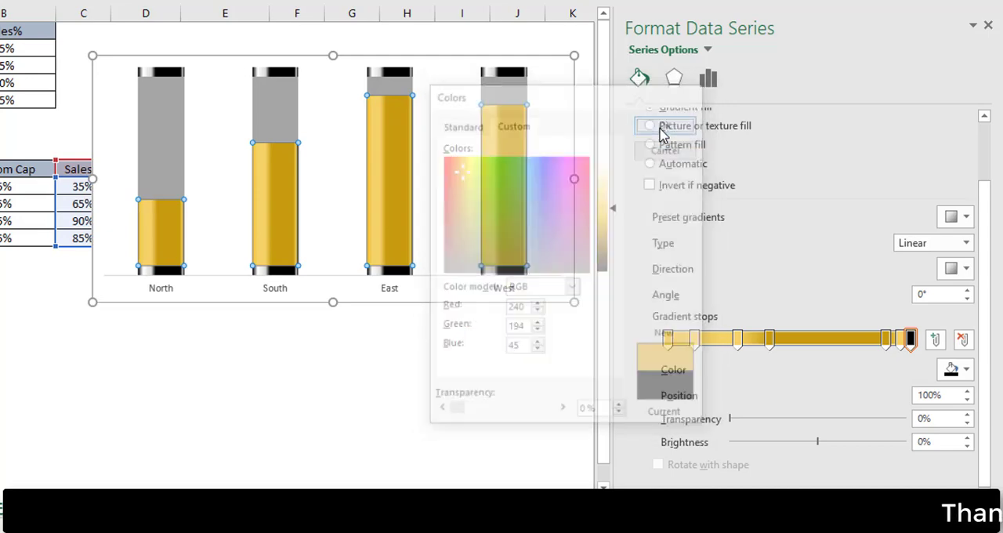
{"action": "left_click", "coordinate": [504, 372]}
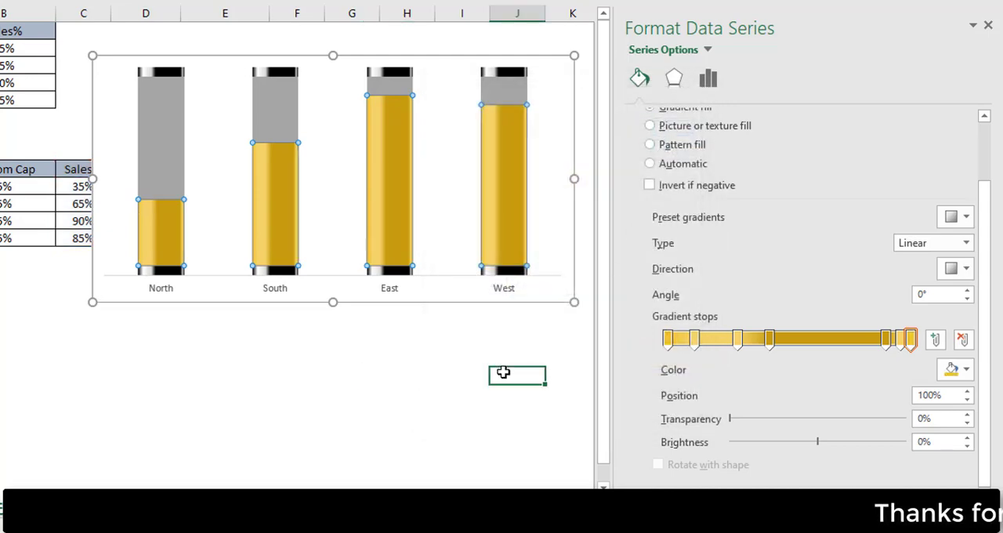
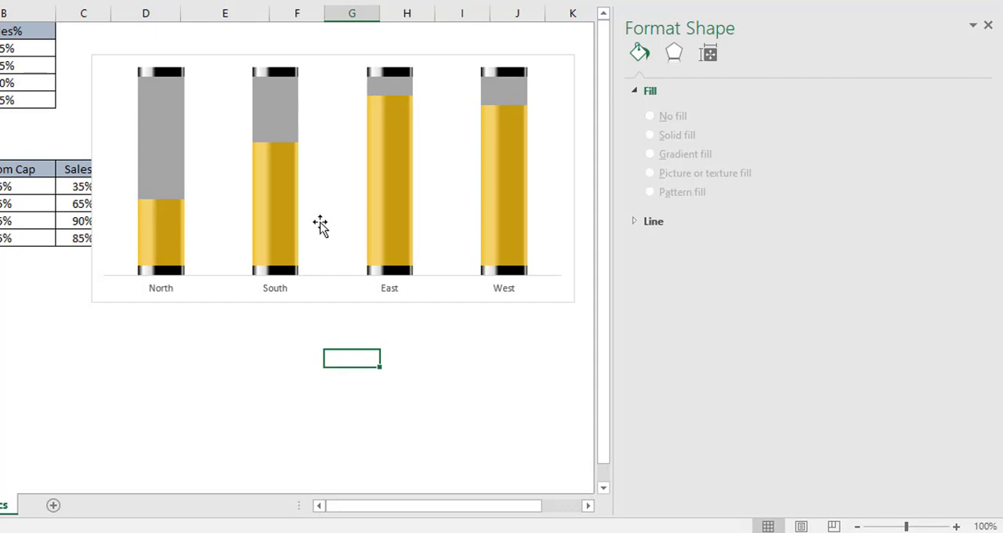
Step: Give the first gradient stop at 0% of only the South column's Sales% data point a custom color of RGB 248, 137, 56
{"action": "left_click", "coordinate": [279, 209]}
{"action": "left_click", "coordinate": [279, 210]}
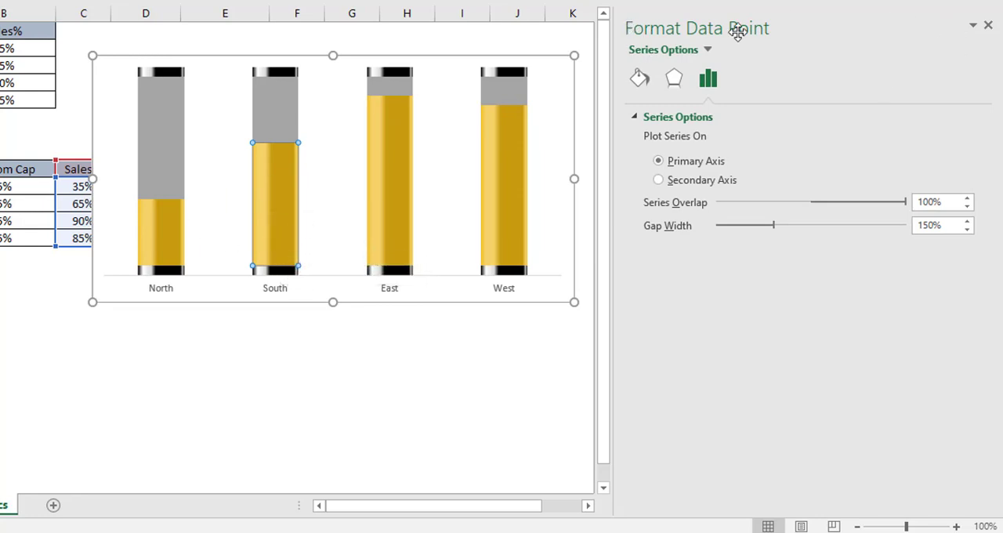
{"action": "left_click", "coordinate": [640, 79]}
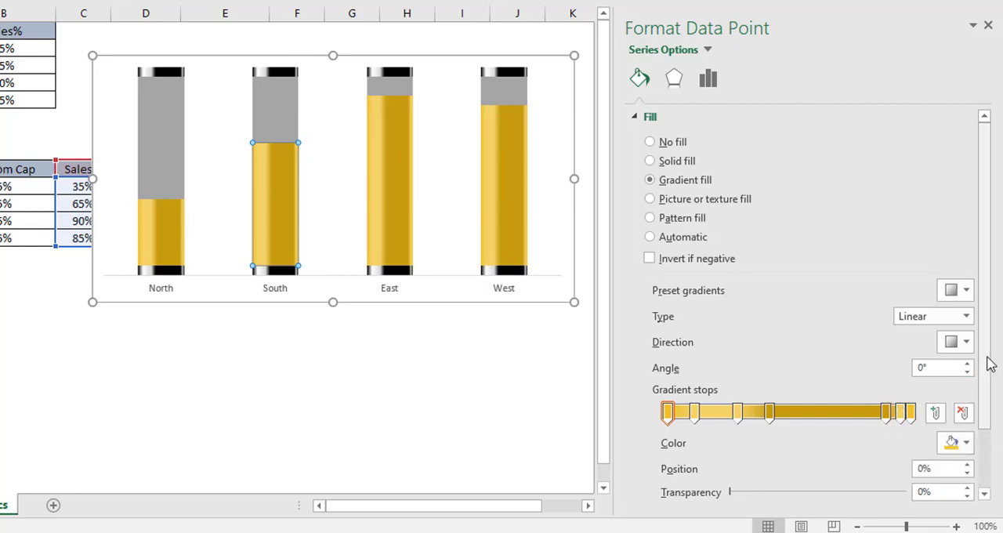
{"action": "scroll", "coordinate": [991, 364], "scroll_direction": "down", "scroll_amount": 3}
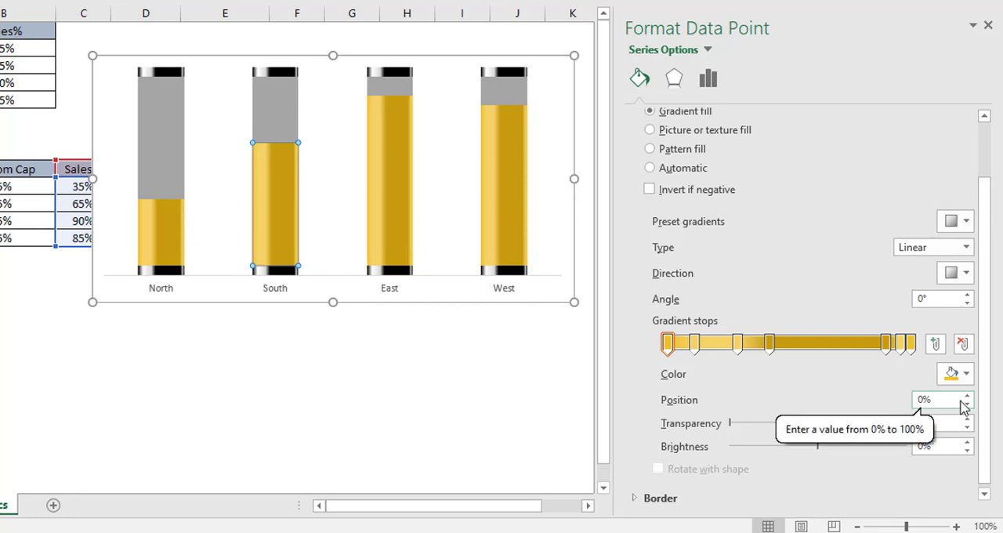
{"action": "left_click", "coordinate": [970, 377]}
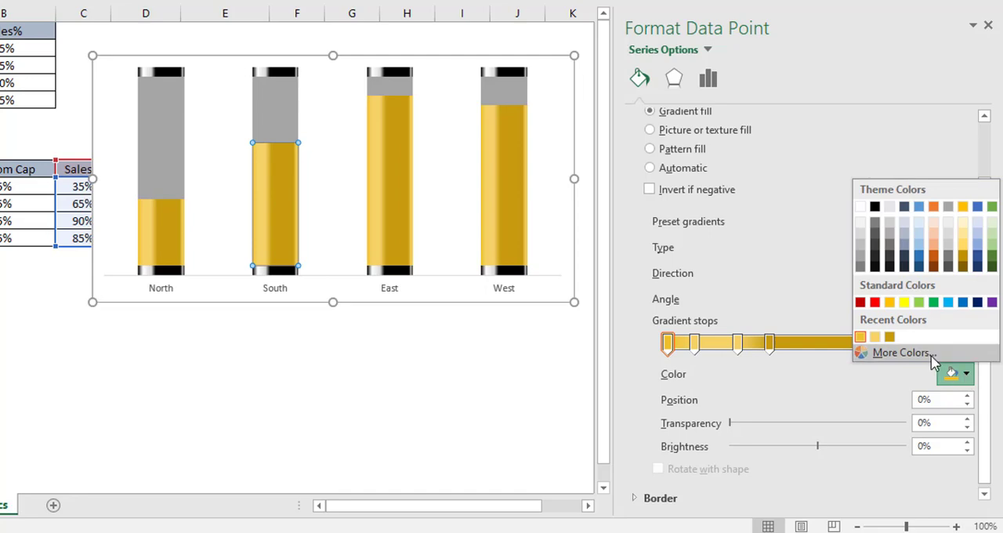
{"action": "left_click", "coordinate": [893, 352]}
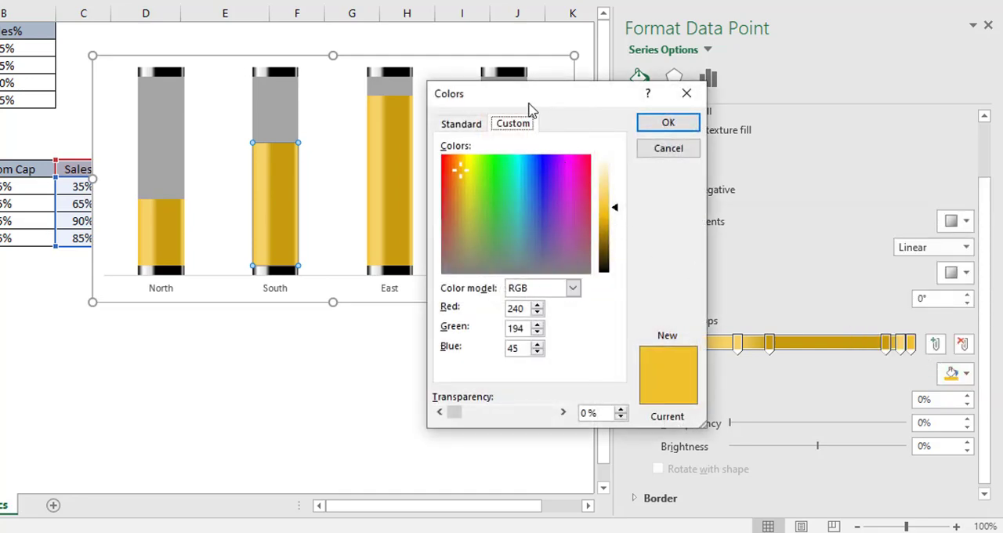
{"action": "left_click_drag", "start_coordinate": [530, 104], "coordinate": [437, 127]}
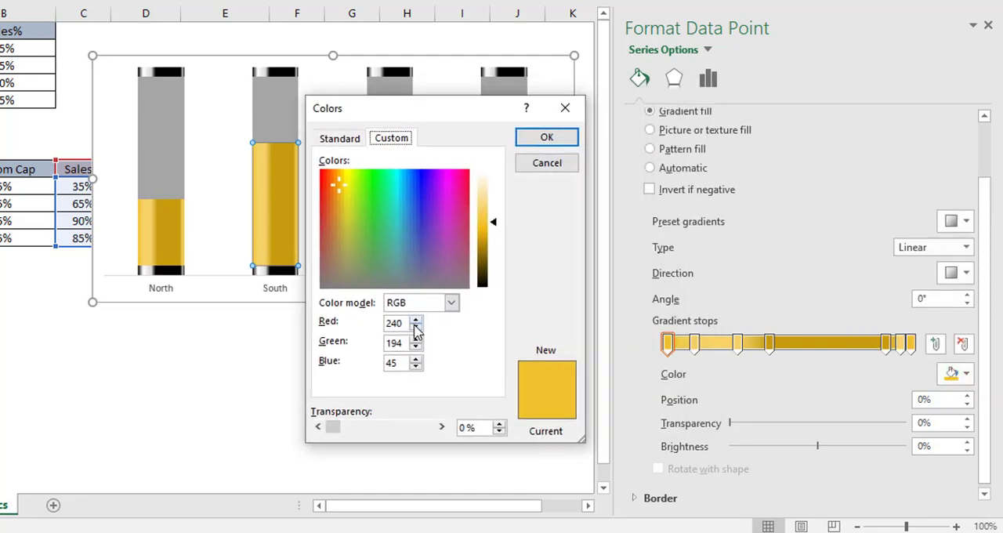
{"action": "left_click_drag", "start_coordinate": [407, 324], "coordinate": [377, 323]}
{"action": "type", "text": "248"}
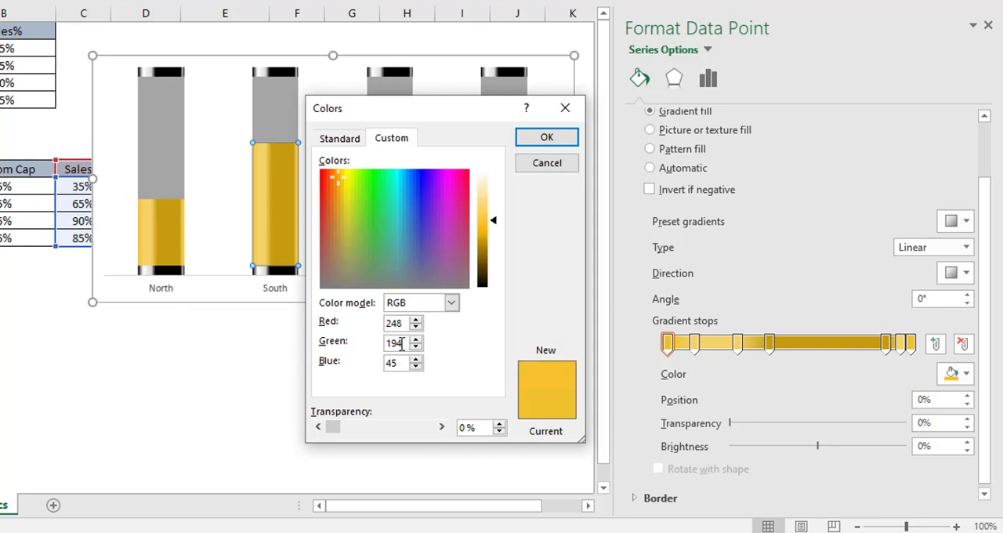
{"action": "left_click_drag", "start_coordinate": [401, 343], "coordinate": [383, 345]}
{"action": "type", "text": "137"}
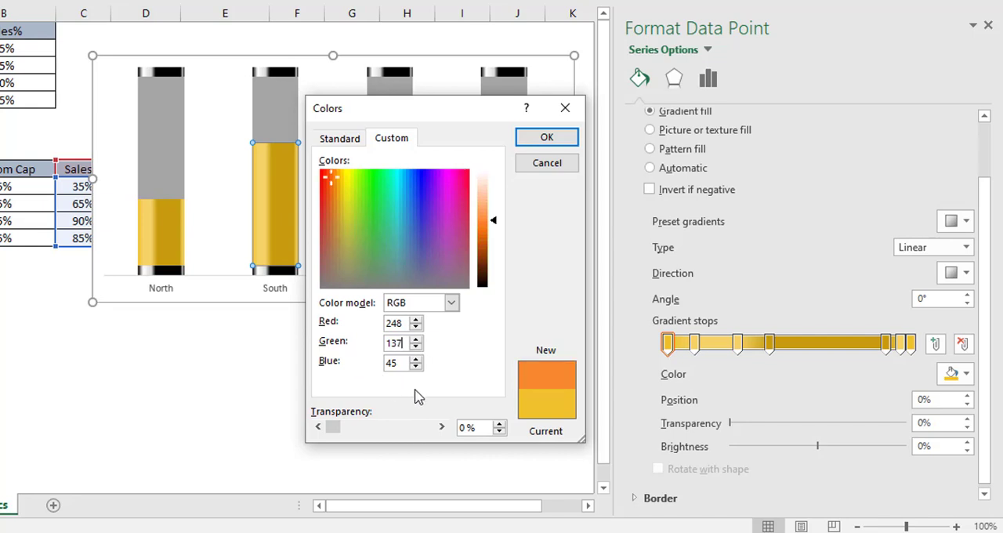
{"action": "left_click_drag", "start_coordinate": [404, 366], "coordinate": [373, 370]}
{"action": "type", "text": "56"}
{"action": "left_click", "coordinate": [540, 139]}
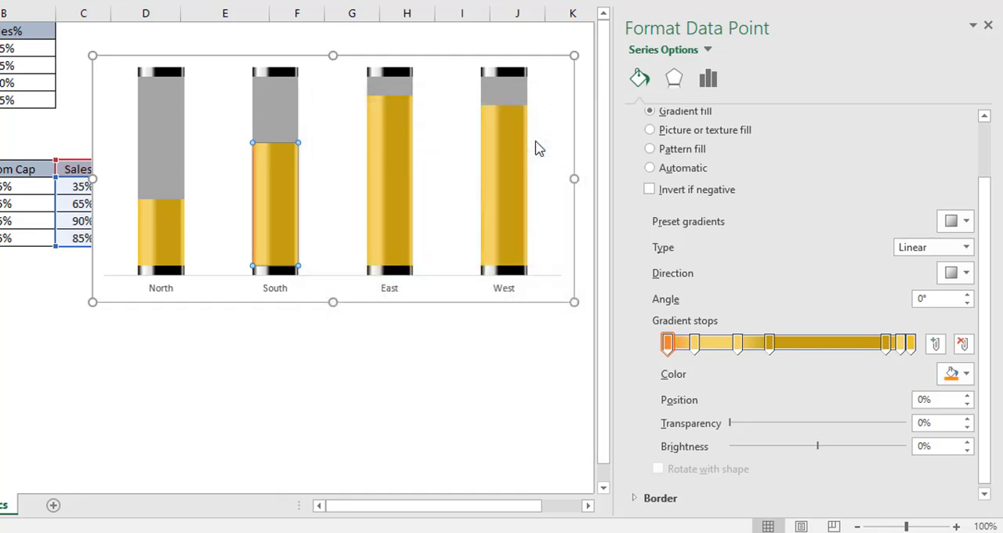
Step: Give the South data point gradient's second stop at 11% a custom color of RGB 250, 163, 98
{"action": "left_click", "coordinate": [693, 345]}
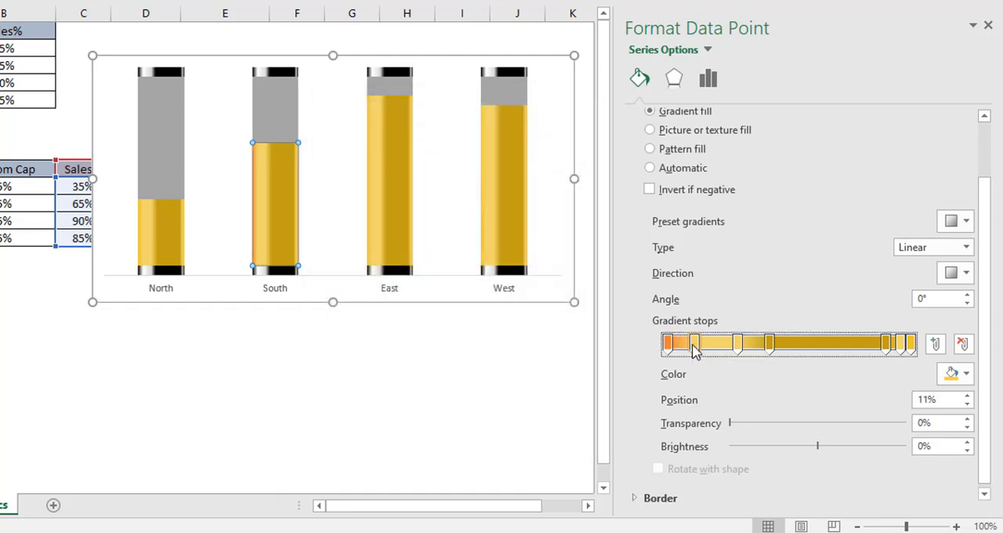
{"action": "left_click", "coordinate": [966, 375]}
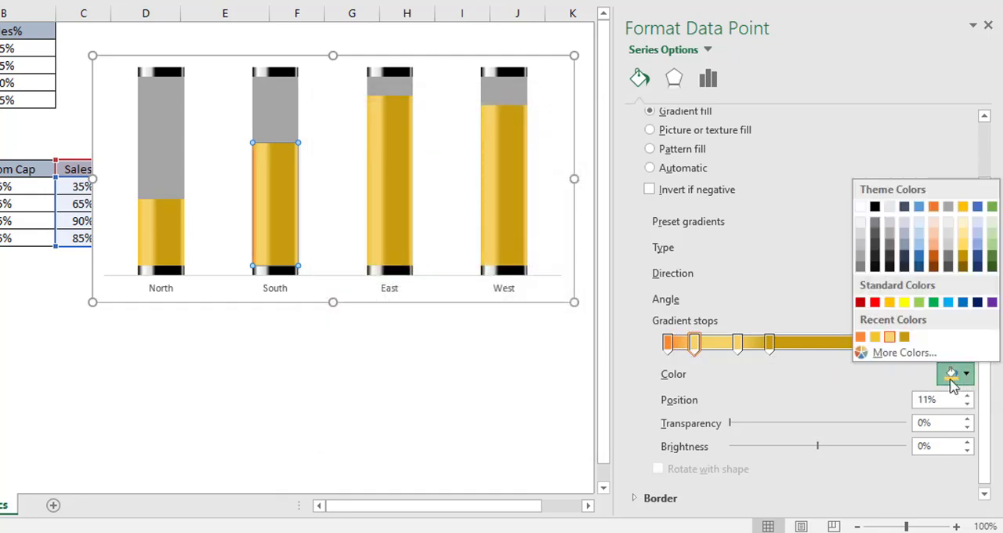
{"action": "left_click", "coordinate": [909, 354]}
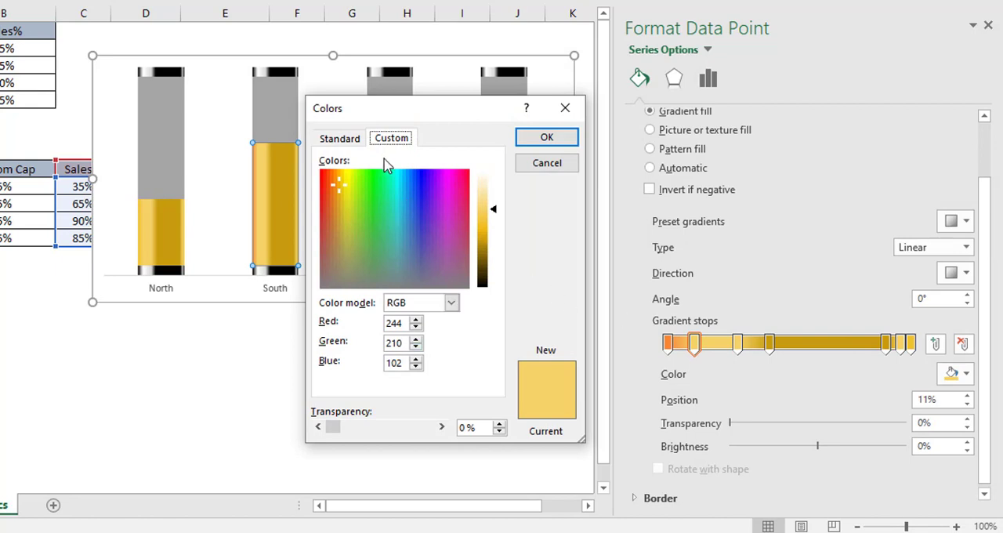
{"action": "left_click_drag", "start_coordinate": [413, 323], "coordinate": [380, 323]}
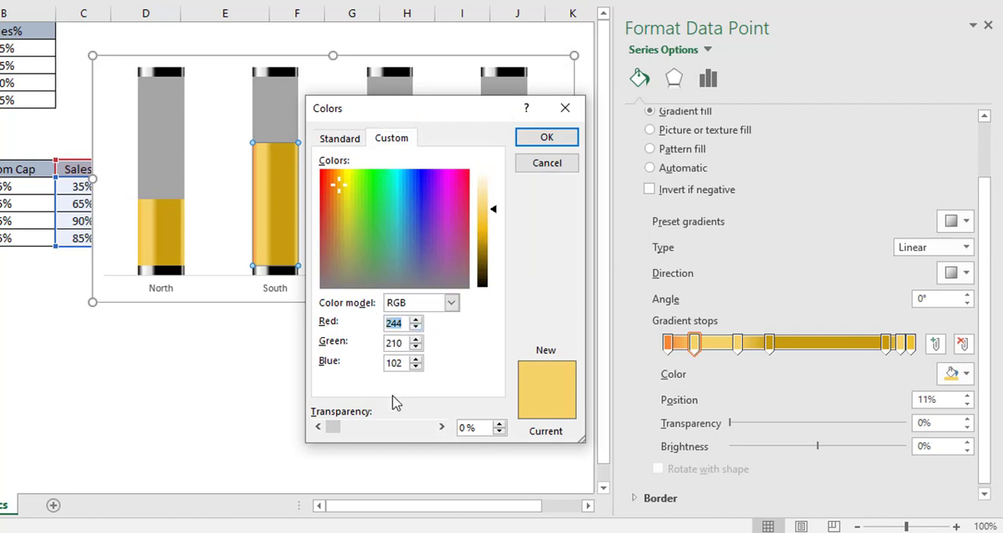
{"action": "type", "text": "250"}
{"action": "left_click_drag", "start_coordinate": [408, 343], "coordinate": [384, 342]}
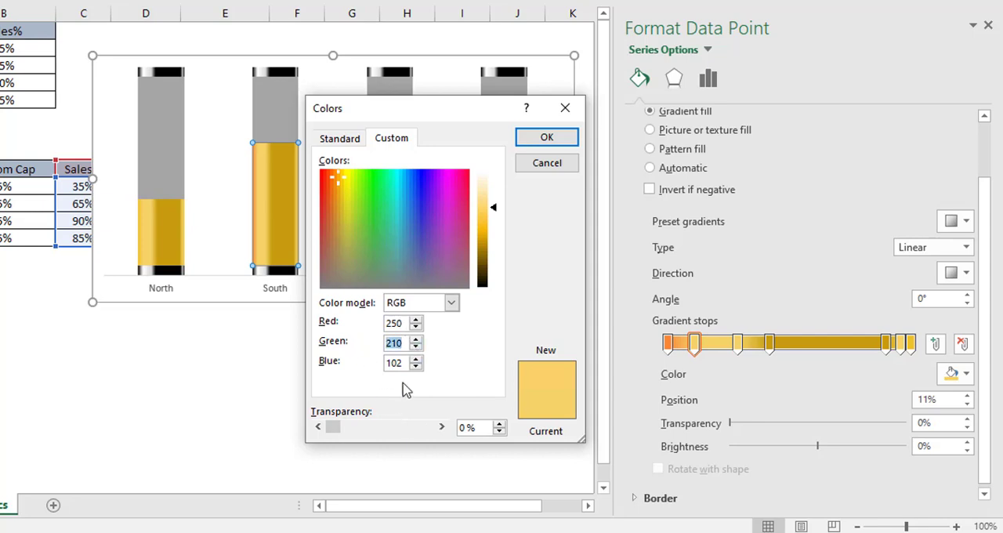
{"action": "type", "text": "163"}
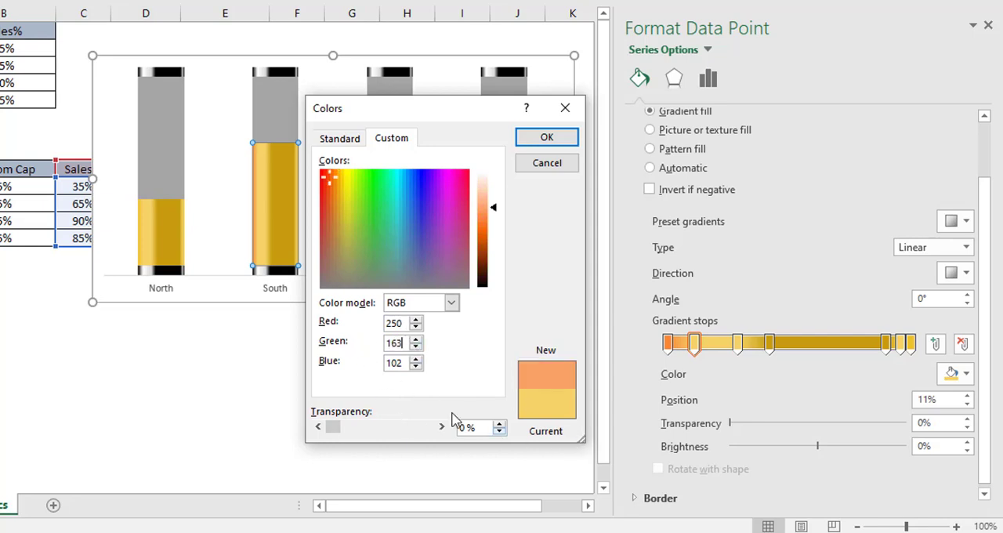
{"action": "double_click", "coordinate": [387, 362]}
{"action": "type", "text": "98"}
{"action": "left_click", "coordinate": [546, 138]}
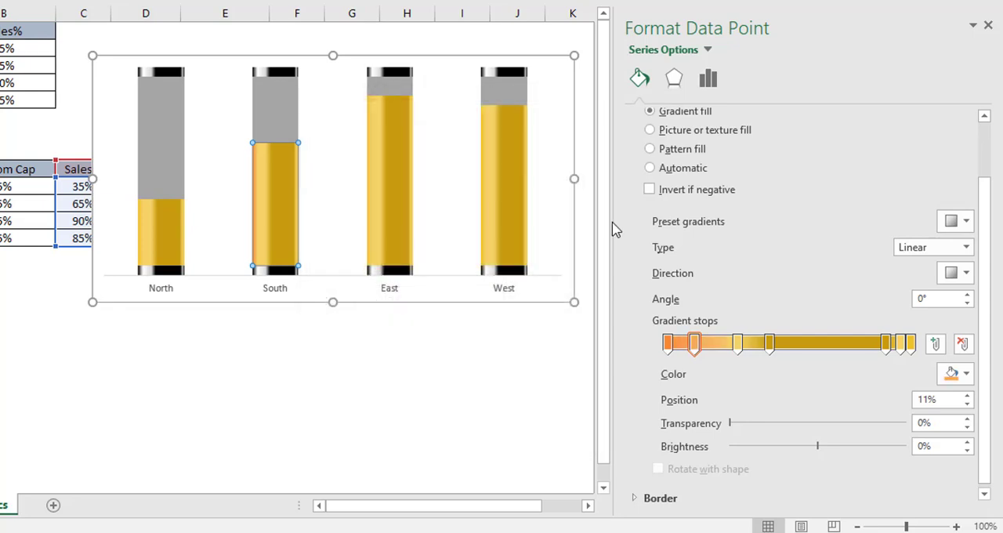
Step: Give the South data point gradient's third stop at 29% a custom color of RGB 250, 163, 98
{"action": "left_click", "coordinate": [741, 345]}
{"action": "left_click", "coordinate": [969, 376]}
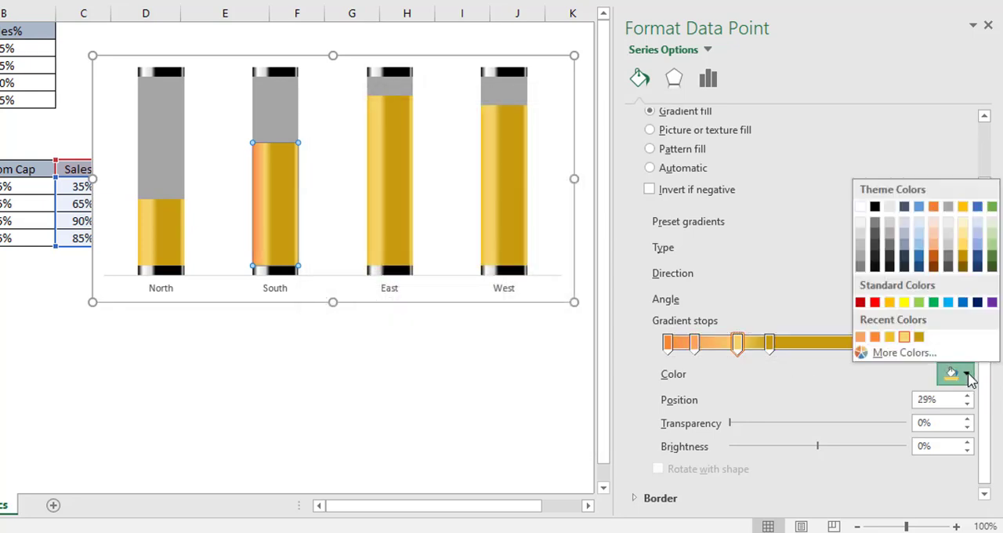
{"action": "left_click", "coordinate": [949, 352]}
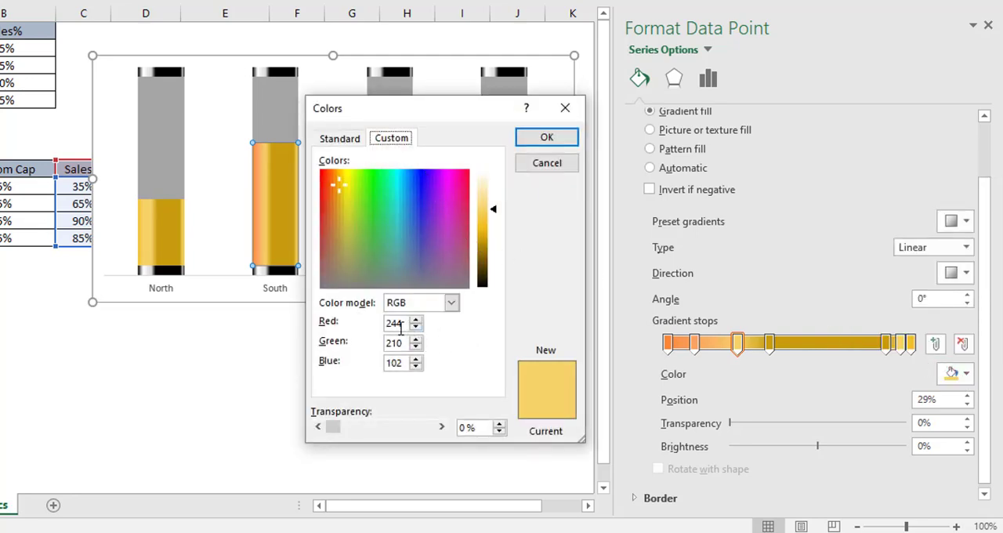
{"action": "left_click_drag", "start_coordinate": [406, 326], "coordinate": [377, 323]}
{"action": "type", "text": "250"}
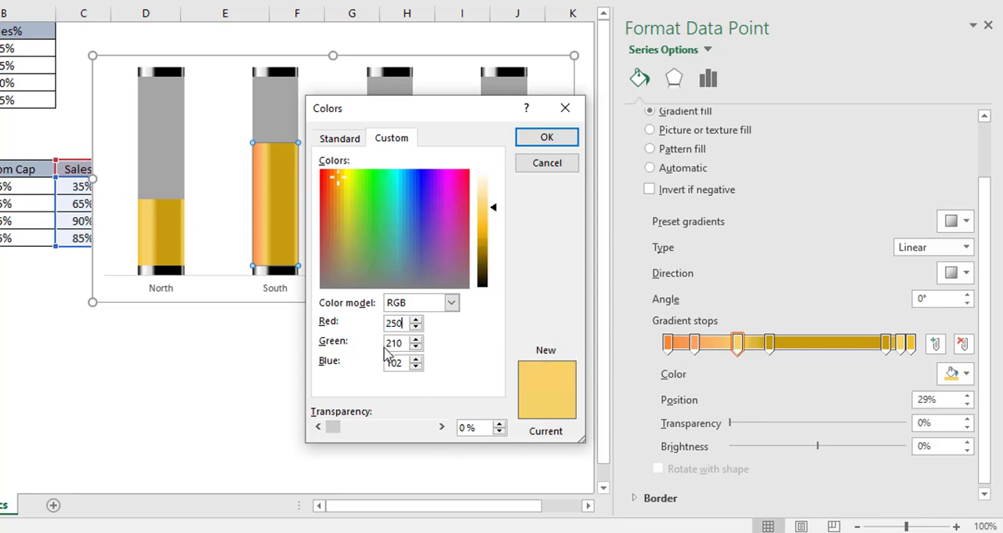
{"action": "left_click_drag", "start_coordinate": [407, 342], "coordinate": [352, 341]}
{"action": "type", "text": "1"}
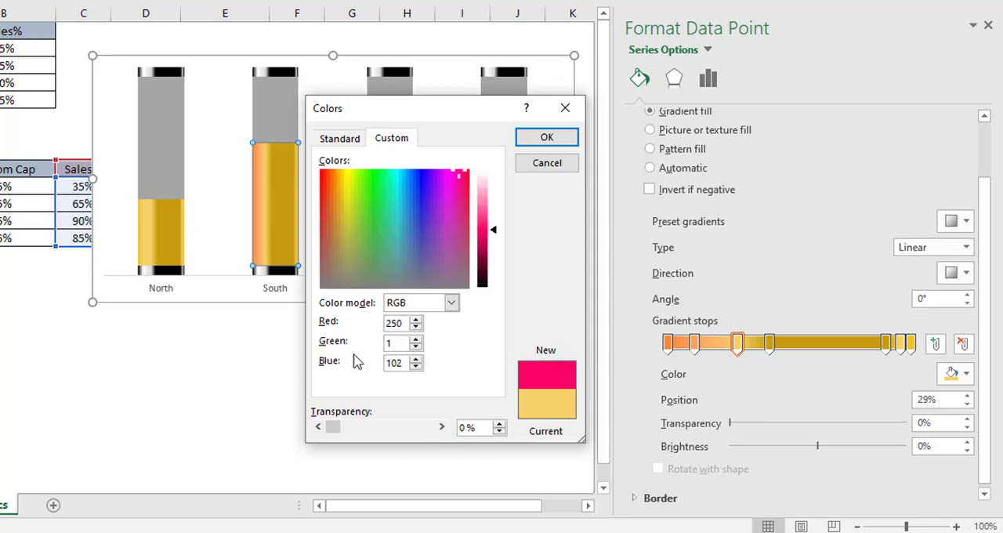
{"action": "type", "text": "63"}
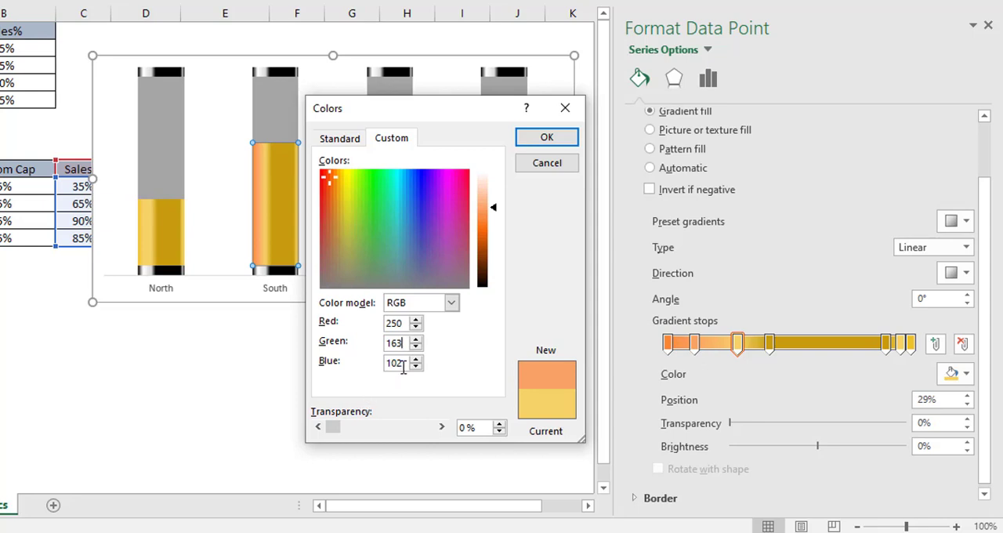
{"action": "left_click_drag", "start_coordinate": [403, 365], "coordinate": [372, 367]}
{"action": "type", "text": "98"}
{"action": "left_click", "coordinate": [547, 139]}
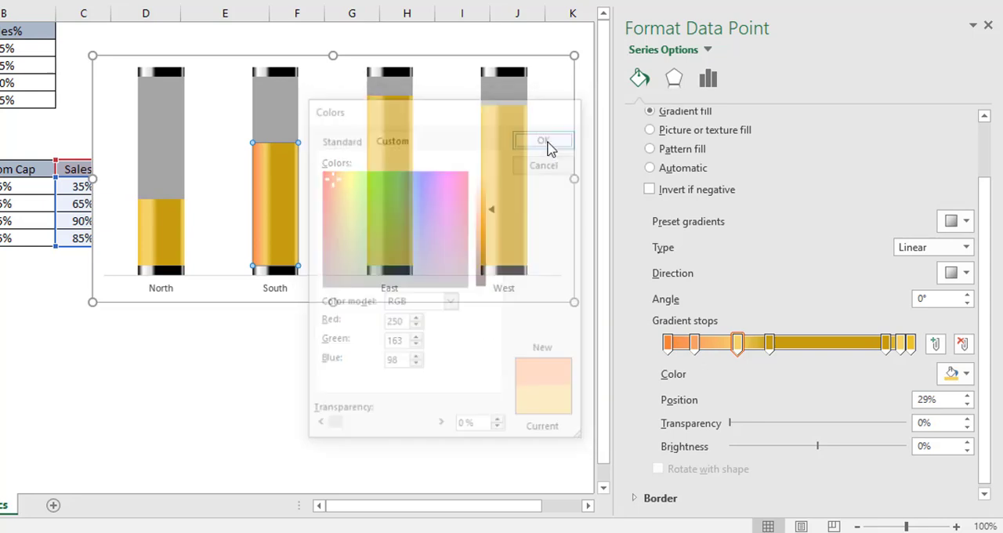
Step: Give the South data point gradient's fourth stop at 42% a custom color of RGB 207, 93, 7
{"action": "left_click", "coordinate": [768, 342]}
{"action": "left_click", "coordinate": [957, 379]}
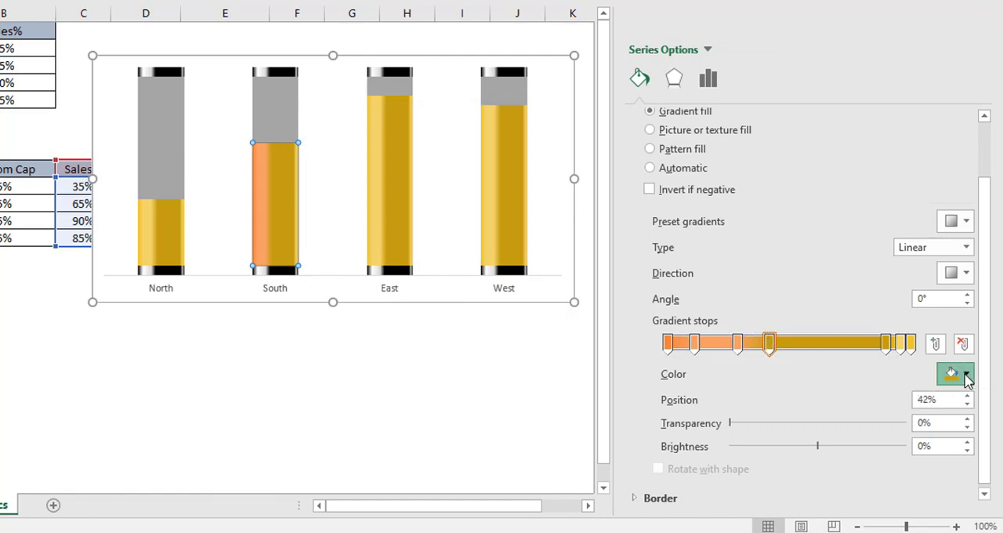
{"action": "left_click", "coordinate": [885, 351]}
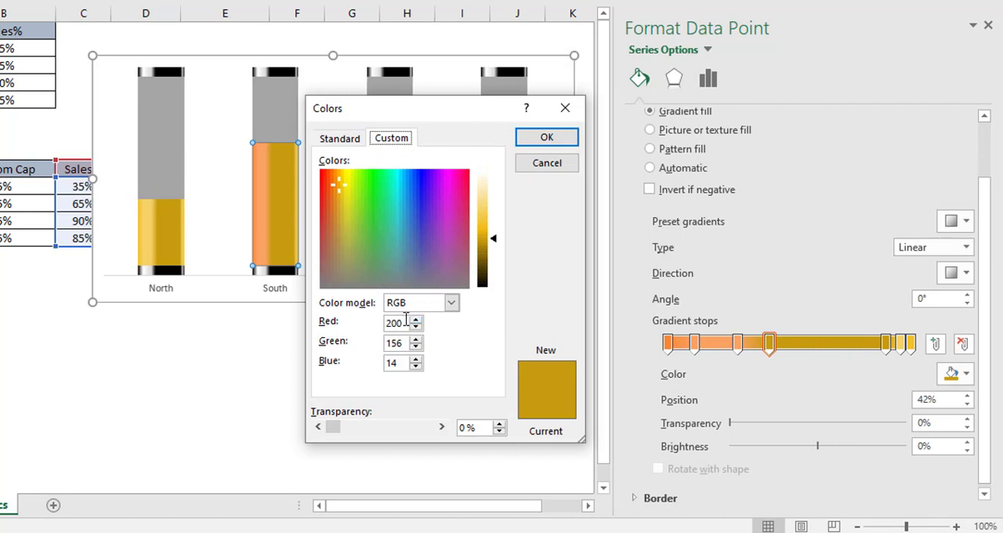
{"action": "left_click_drag", "start_coordinate": [403, 326], "coordinate": [365, 331]}
{"action": "type", "text": "2"}
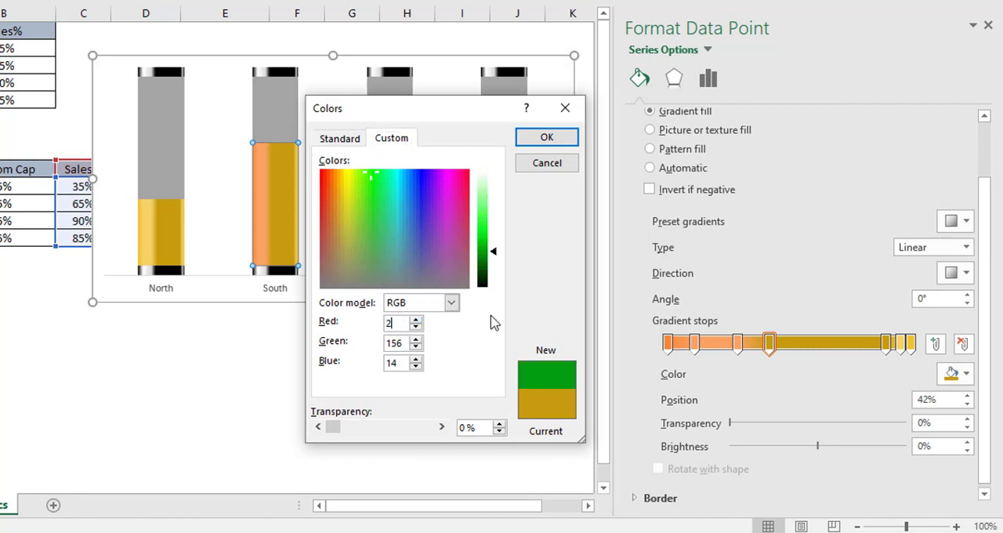
{"action": "type", "text": "07"}
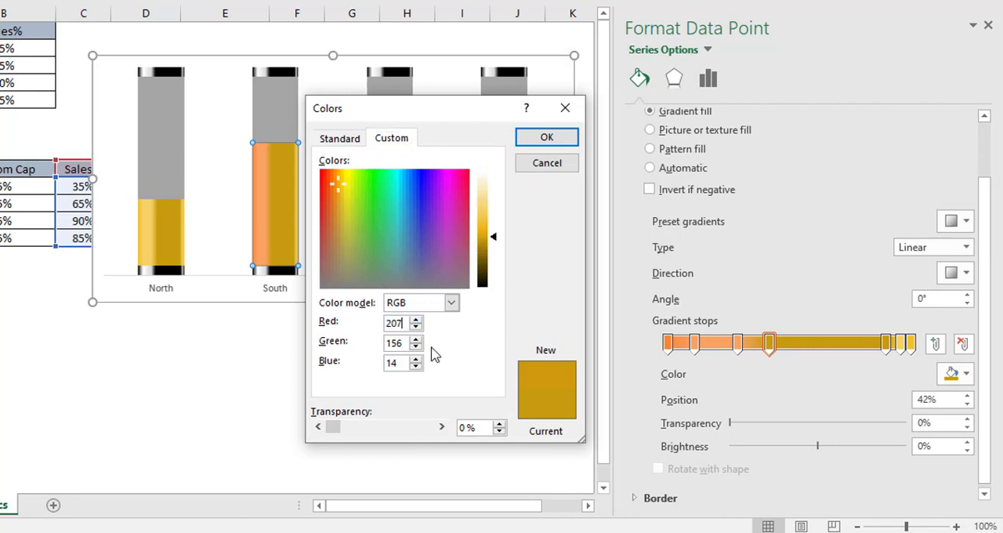
{"action": "left_click_drag", "start_coordinate": [403, 343], "coordinate": [371, 349]}
{"action": "type", "text": "93"}
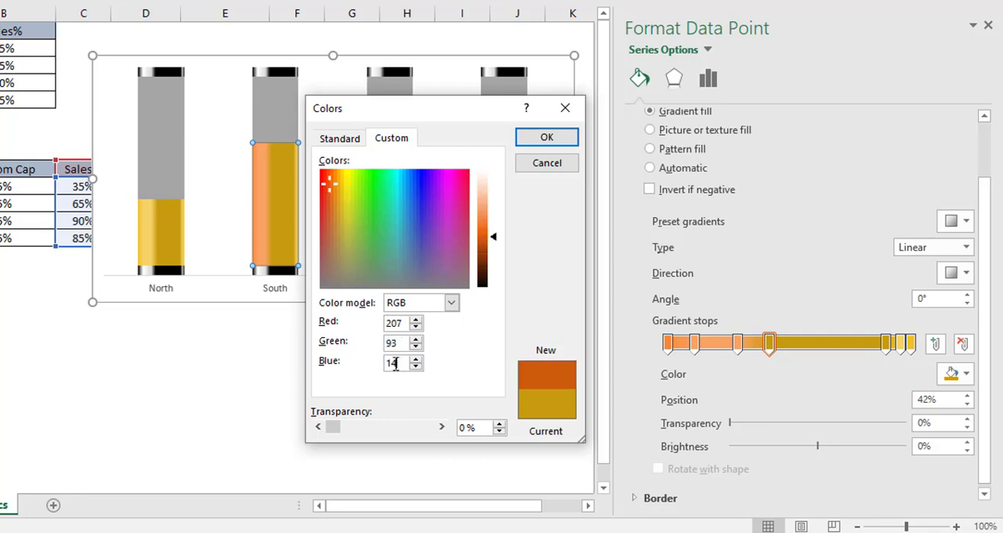
{"action": "left_click_drag", "start_coordinate": [395, 364], "coordinate": [368, 372]}
{"action": "type", "text": "7"}
{"action": "left_click", "coordinate": [540, 148]}
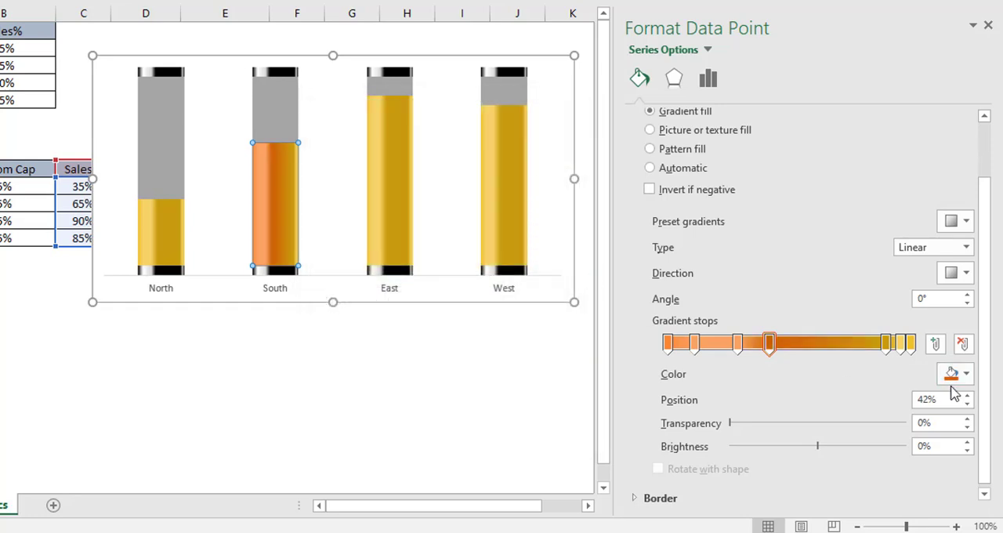
Step: Give the South data point gradient's fifth stop at 90% a custom color of RGB 207, 93, 7
{"action": "left_click", "coordinate": [886, 349]}
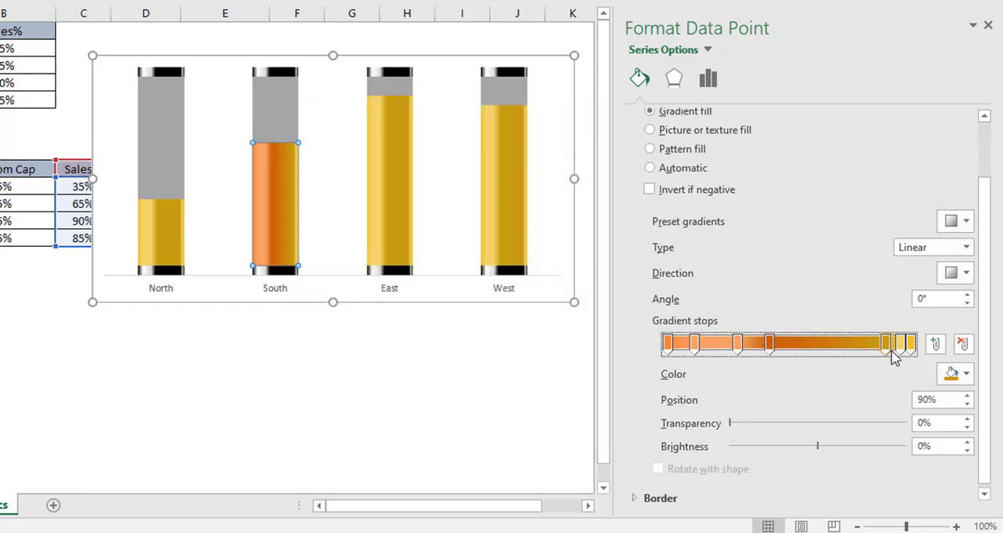
{"action": "left_click", "coordinate": [965, 373]}
{"action": "left_click", "coordinate": [913, 354]}
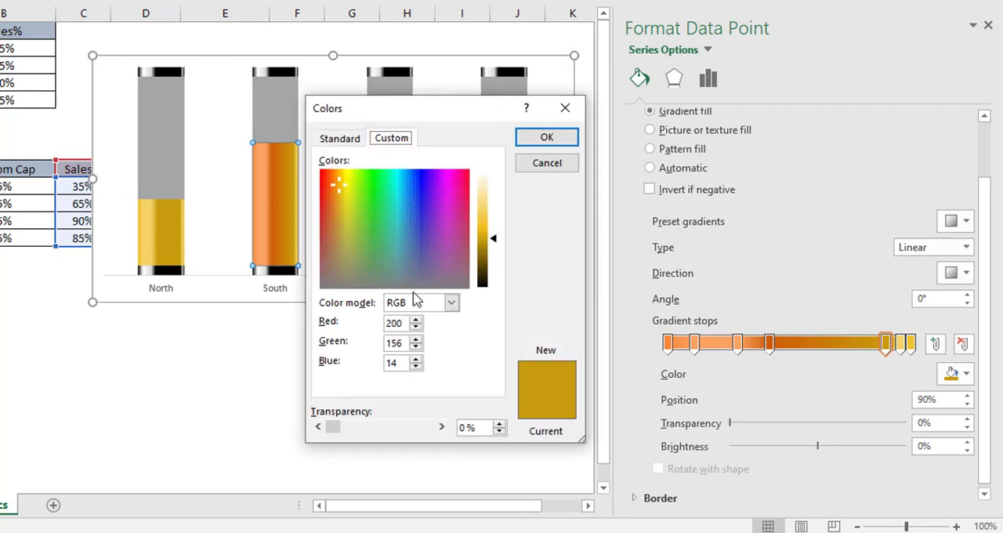
{"action": "double_click", "coordinate": [399, 323]}
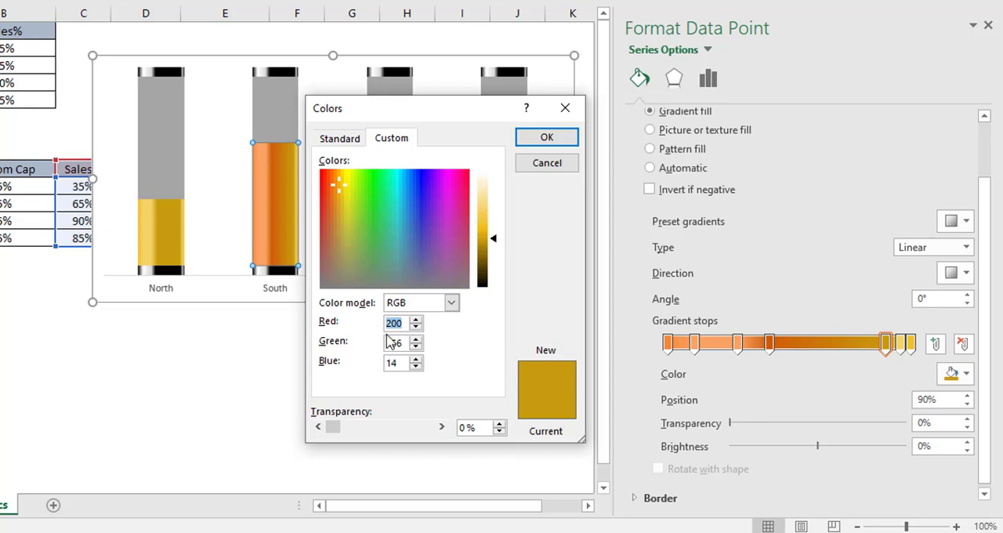
{"action": "type", "text": "207"}
{"action": "key", "text": "BackSpace"}
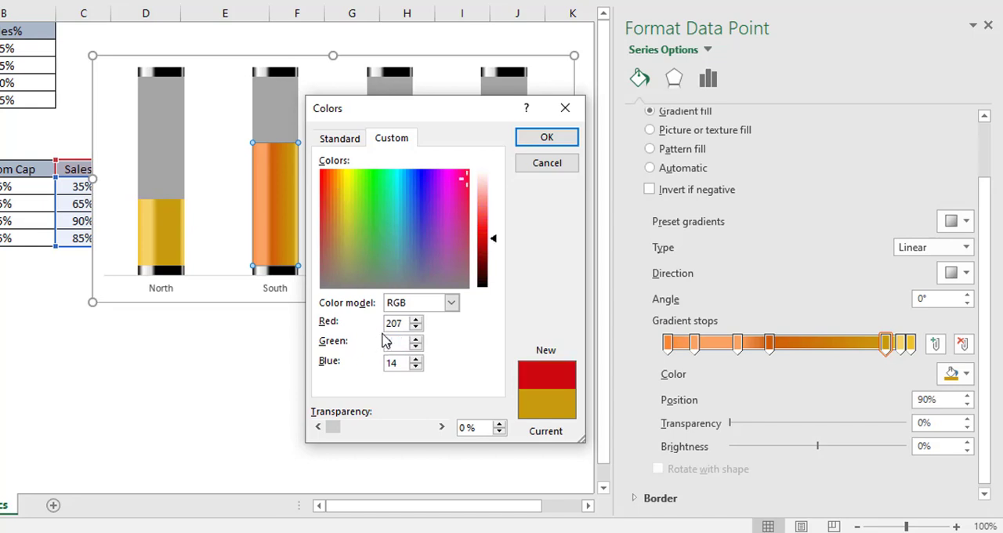
{"action": "type", "text": "93"}
{"action": "left_click_drag", "start_coordinate": [401, 362], "coordinate": [369, 364]}
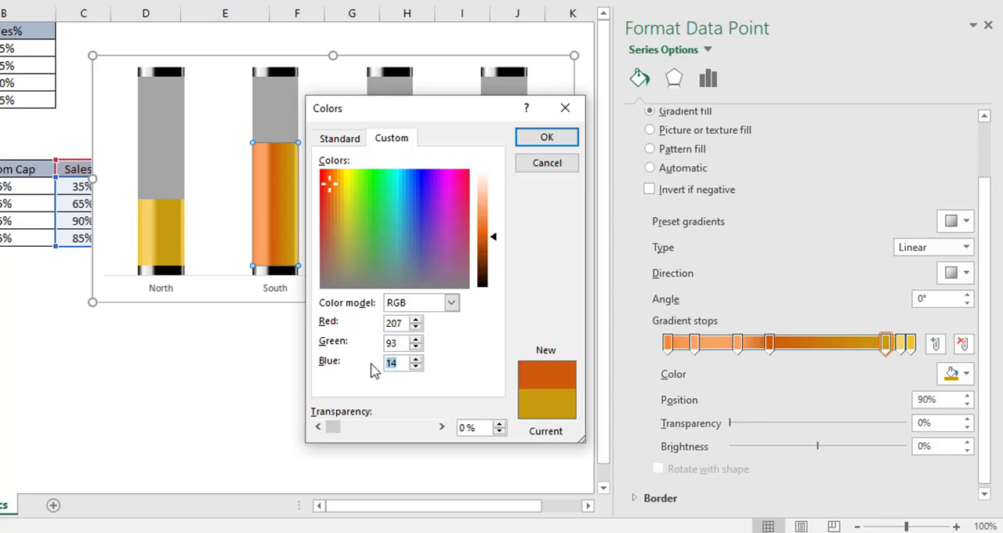
{"action": "type", "text": "7"}
{"action": "left_click", "coordinate": [547, 138]}
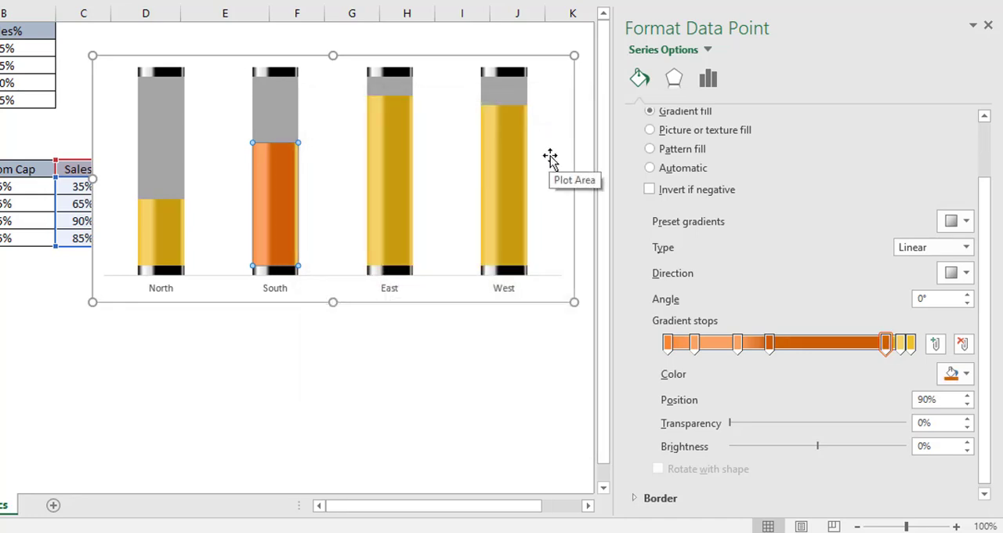
Step: Give the South data point gradient's sixth stop at 96% a custom color of RGB 250, 163, 98
{"action": "left_click", "coordinate": [904, 345]}
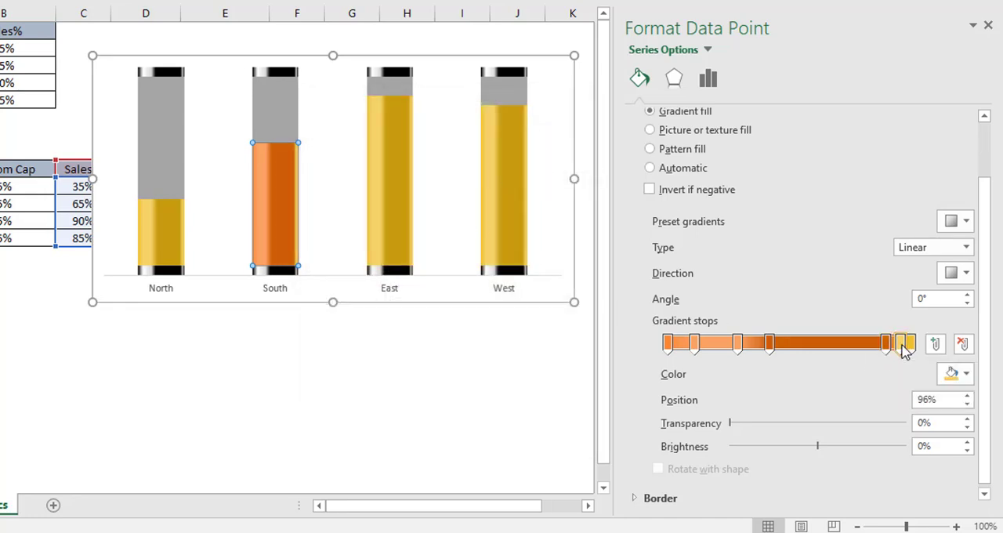
{"action": "left_click", "coordinate": [964, 376]}
{"action": "left_click", "coordinate": [901, 352]}
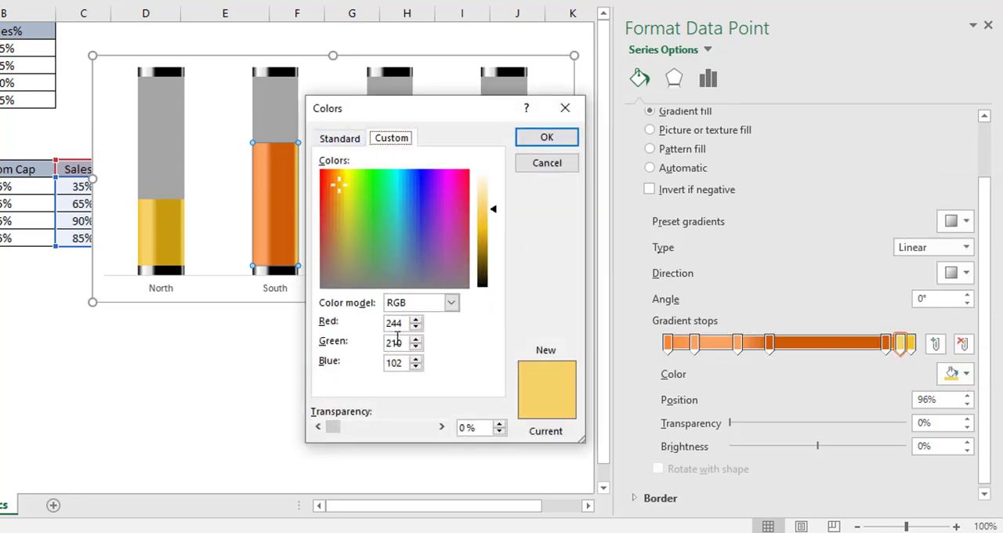
{"action": "left_click_drag", "start_coordinate": [405, 328], "coordinate": [342, 326]}
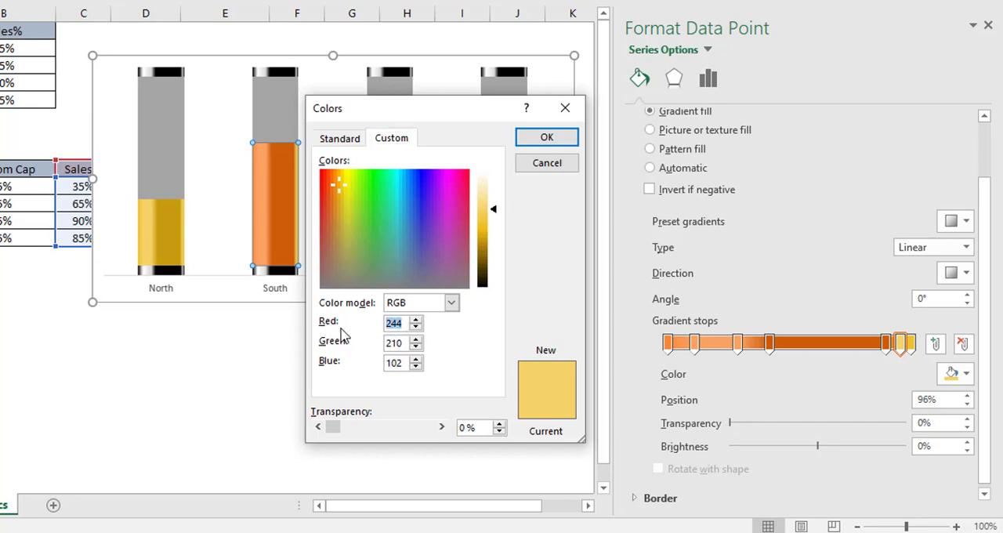
{"action": "type", "text": "250"}
{"action": "left_click_drag", "start_coordinate": [402, 343], "coordinate": [368, 344]}
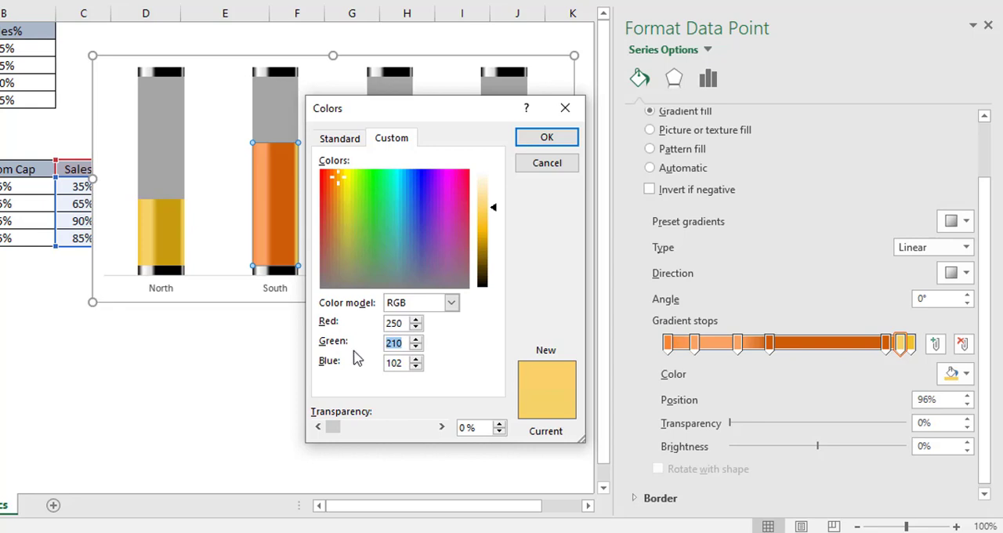
{"action": "type", "text": "163"}
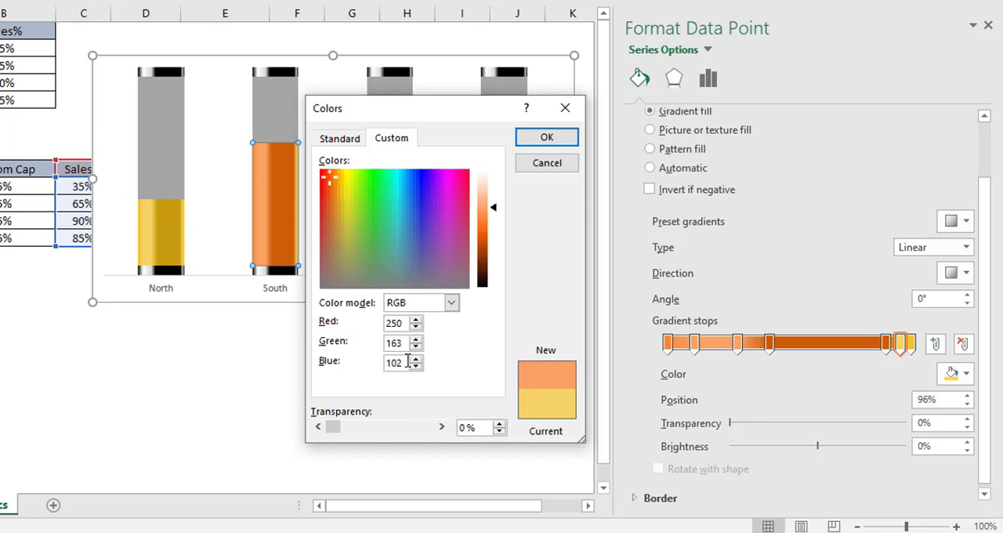
{"action": "left_click_drag", "start_coordinate": [406, 361], "coordinate": [351, 377]}
{"action": "type", "text": "98"}
{"action": "left_click", "coordinate": [547, 138]}
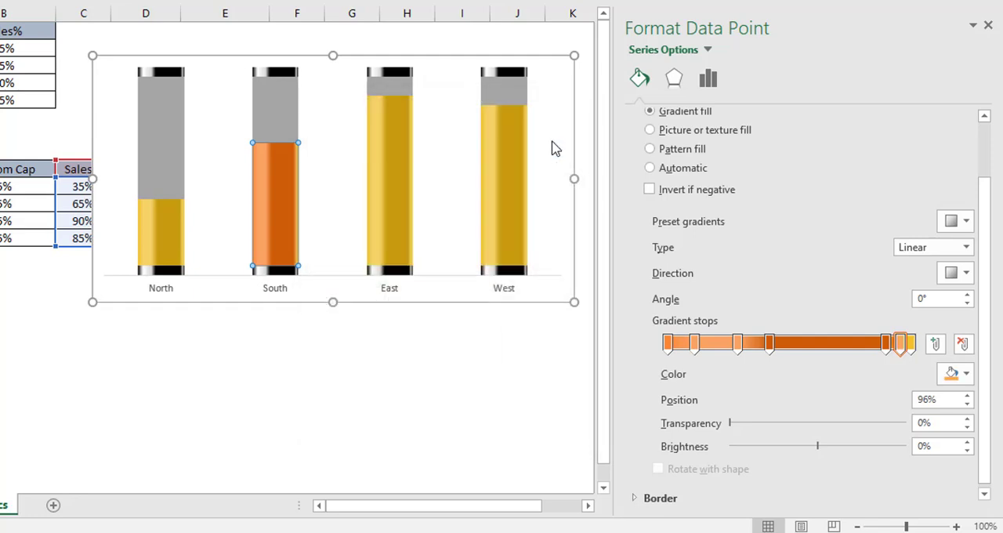
Step: Give the South data point gradient's seventh stop at 100% a custom color of RGB 248, 137, 56, then deselect the chart
{"action": "left_click", "coordinate": [913, 345]}
{"action": "left_click", "coordinate": [966, 374]}
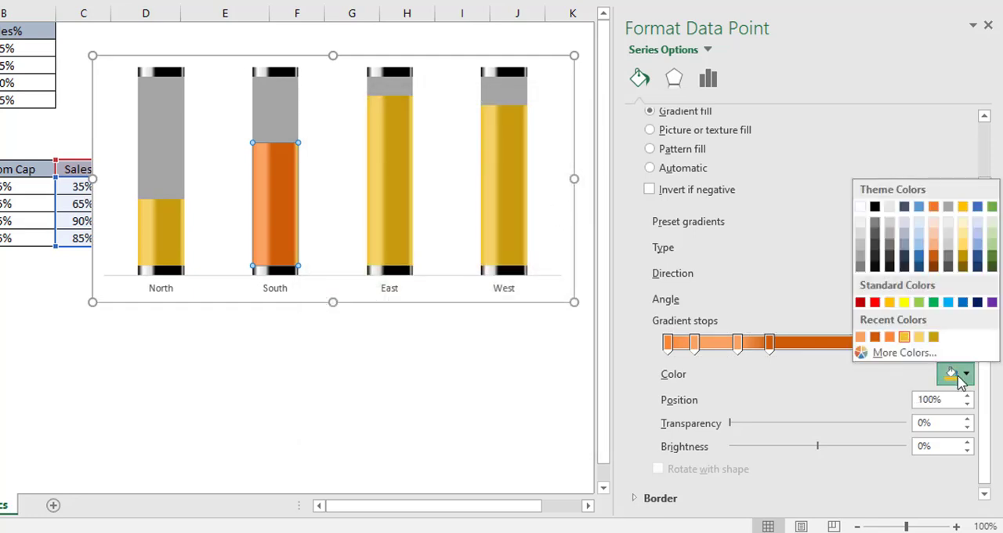
{"action": "left_click", "coordinate": [901, 352]}
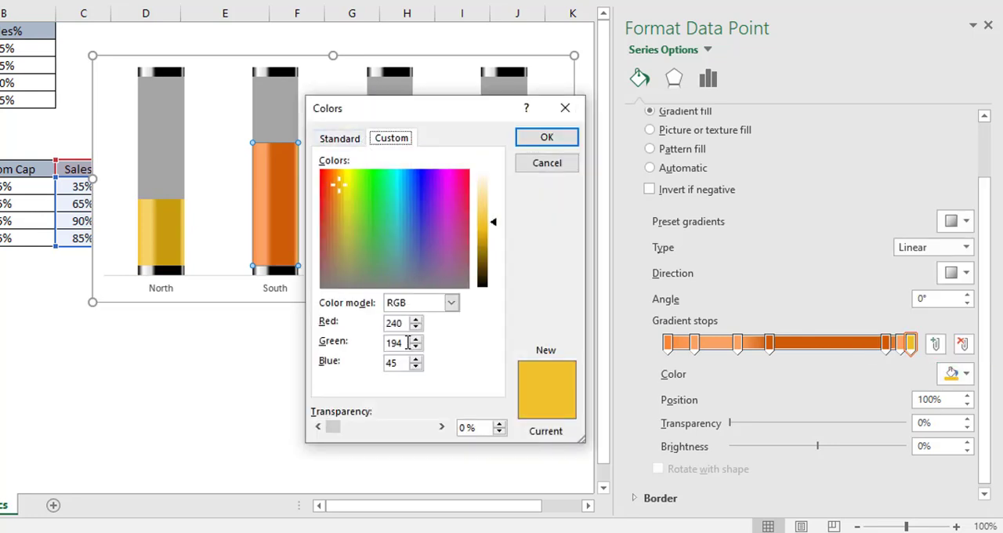
{"action": "left_click_drag", "start_coordinate": [406, 326], "coordinate": [368, 350]}
{"action": "type", "text": "248"}
{"action": "type", "text": "1"}
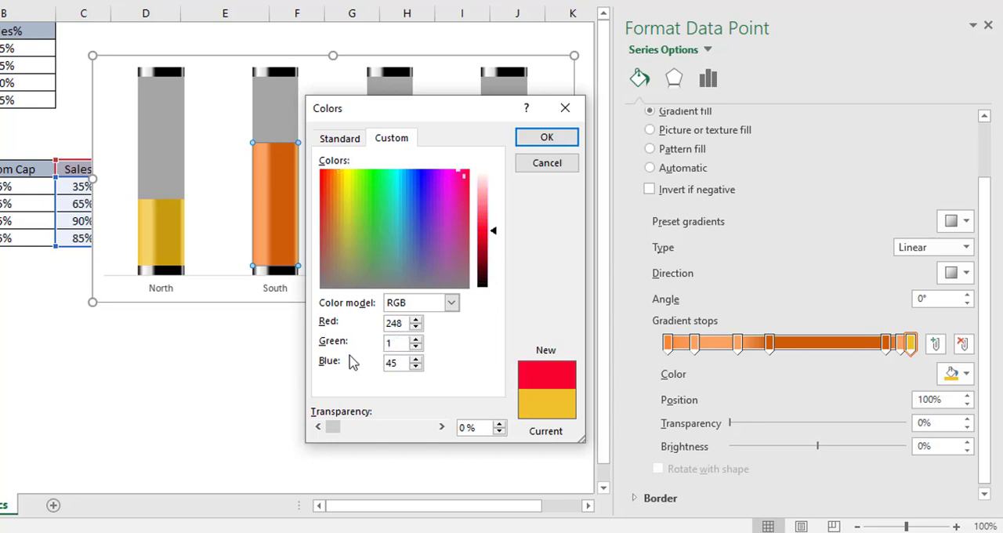
{"action": "type", "text": "37"}
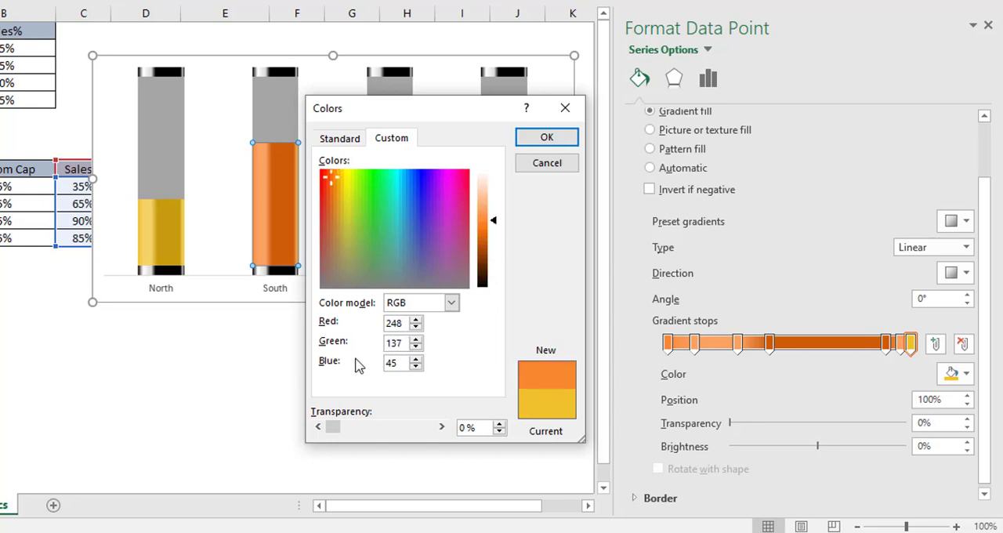
{"action": "left_click_drag", "start_coordinate": [403, 366], "coordinate": [386, 370]}
{"action": "type", "text": "56"}
{"action": "left_click", "coordinate": [546, 137]}
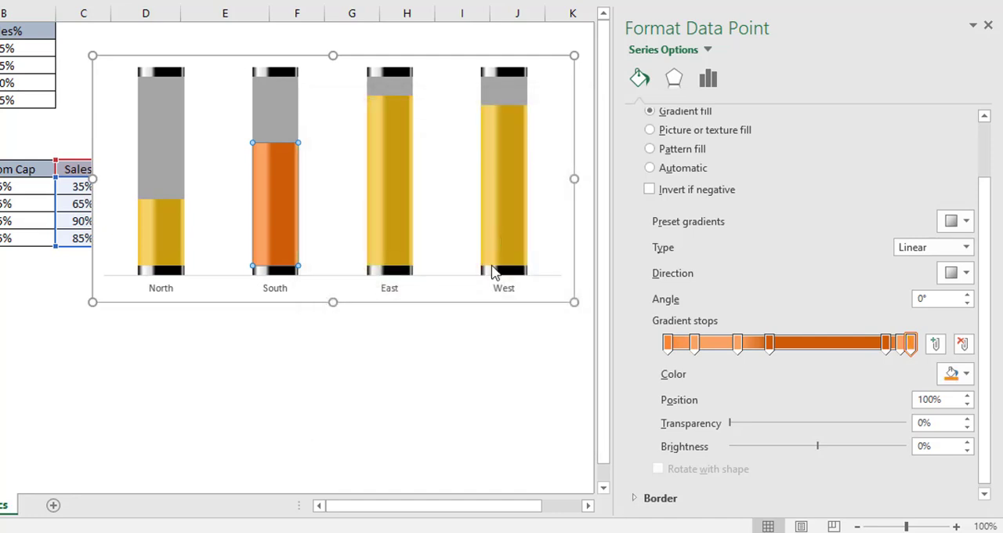
{"action": "left_click", "coordinate": [406, 393]}
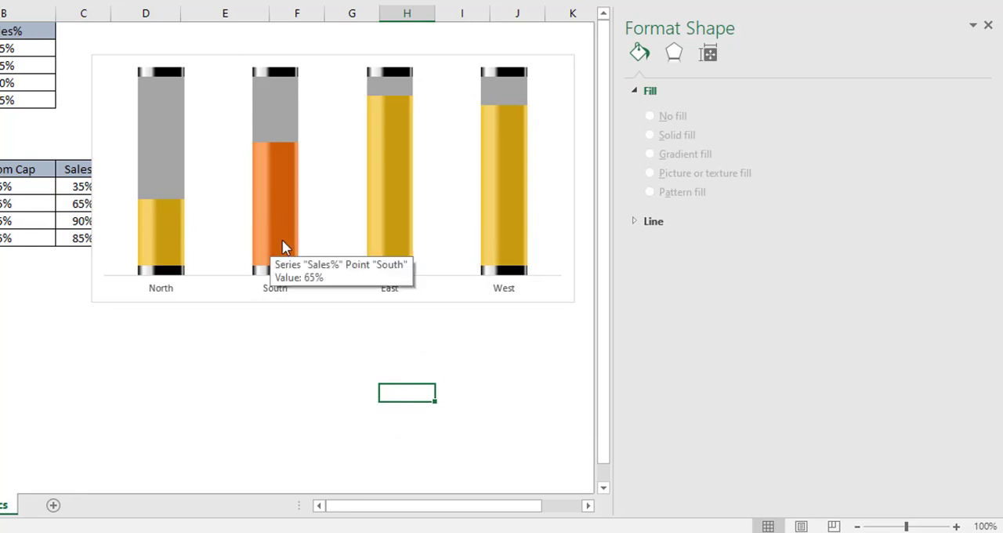
Step: Select only the East column's Sales% data point and give its gradient's first stop at 0% a custom color of RGB 246, 20, 50
{"action": "left_click", "coordinate": [388, 227]}
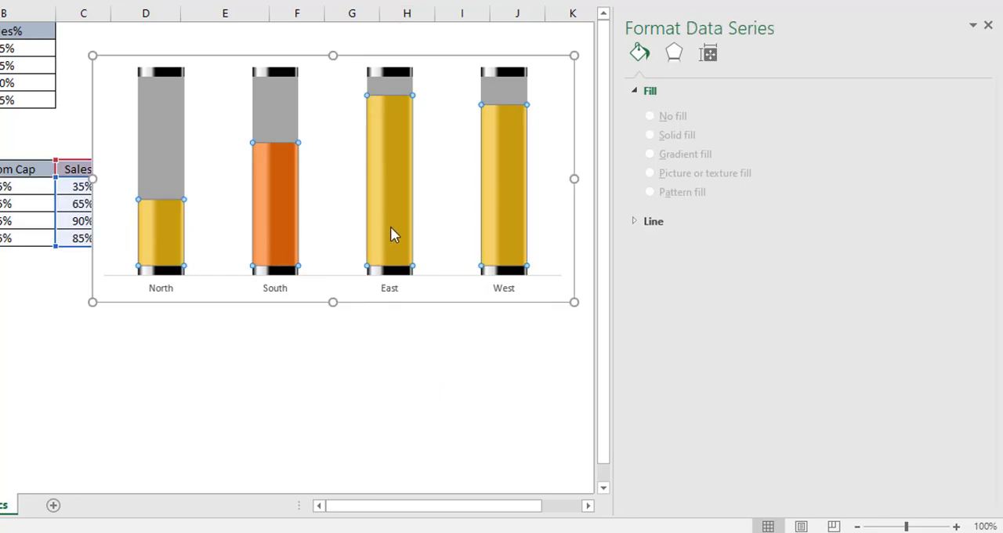
{"action": "left_click", "coordinate": [389, 227]}
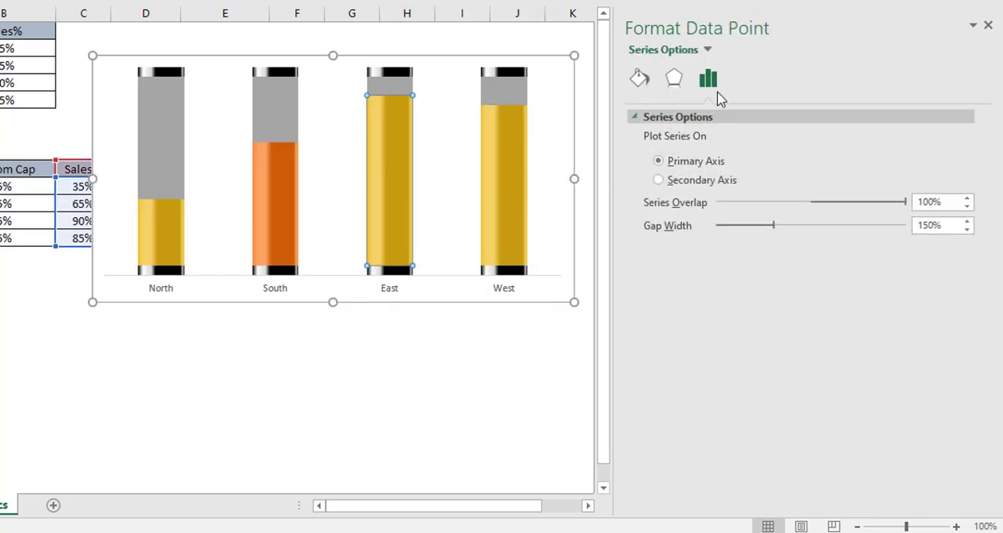
{"action": "left_click", "coordinate": [638, 82]}
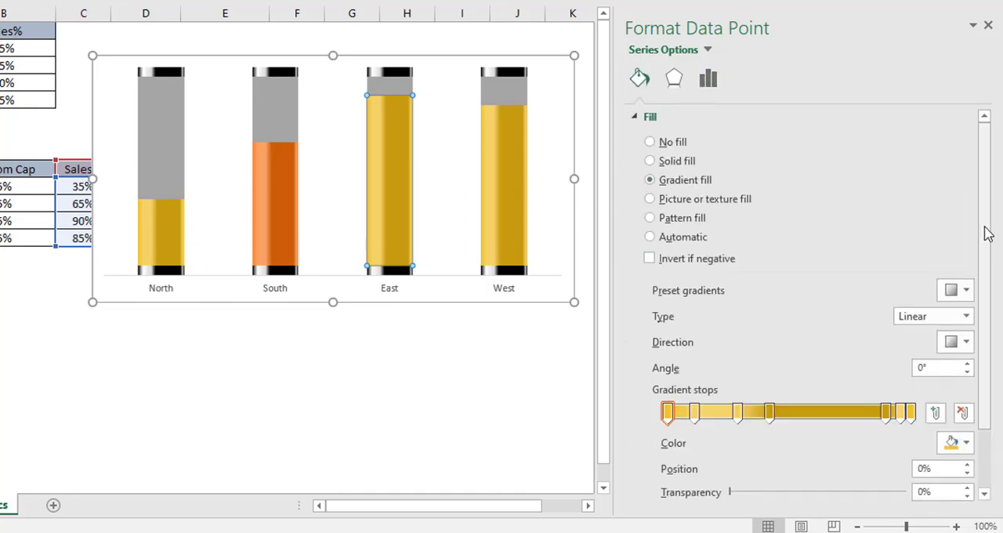
{"action": "scroll", "coordinate": [988, 234], "scroll_direction": "down", "scroll_amount": 3}
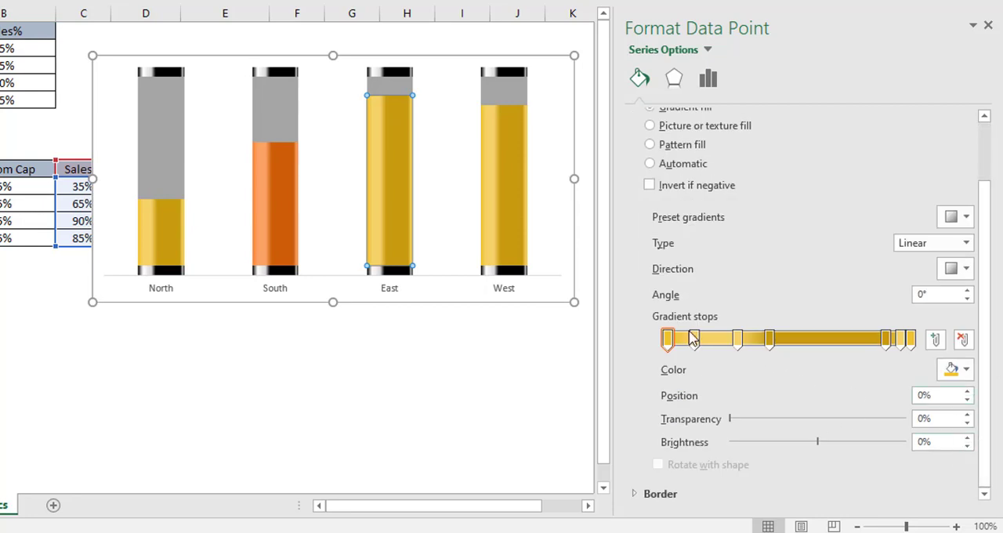
{"action": "left_click", "coordinate": [964, 373]}
{"action": "left_click", "coordinate": [903, 349]}
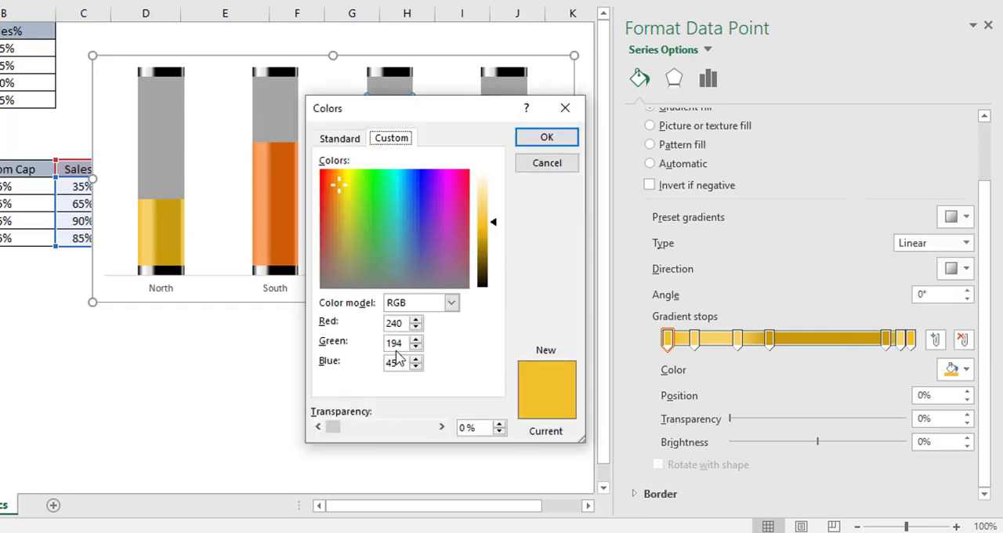
{"action": "left_click_drag", "start_coordinate": [406, 324], "coordinate": [352, 318]}
{"action": "type", "text": "24"}
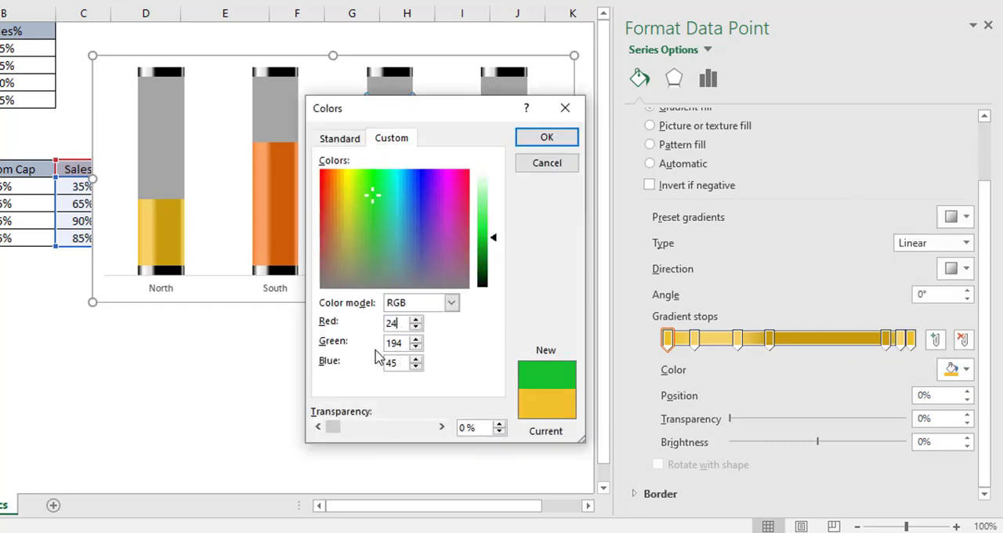
{"action": "type", "text": "6"}
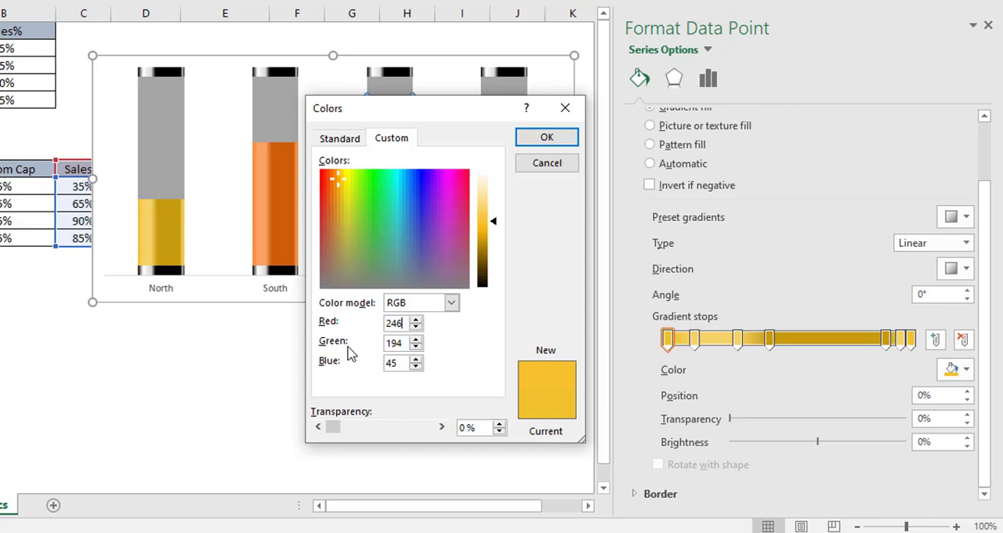
{"action": "left_click_drag", "start_coordinate": [401, 342], "coordinate": [372, 360]}
{"action": "type", "text": "20"}
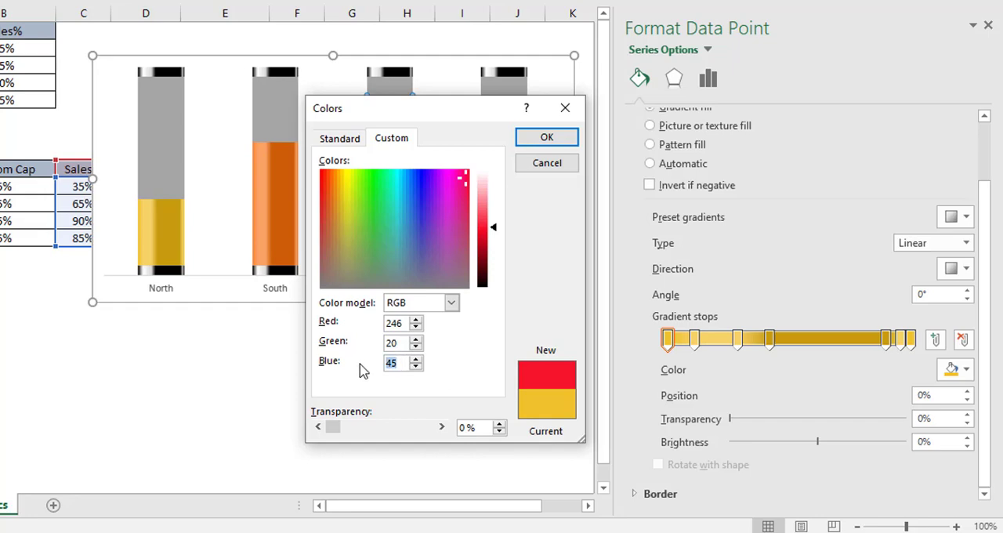
{"action": "type", "text": "50"}
{"action": "left_click", "coordinate": [546, 137]}
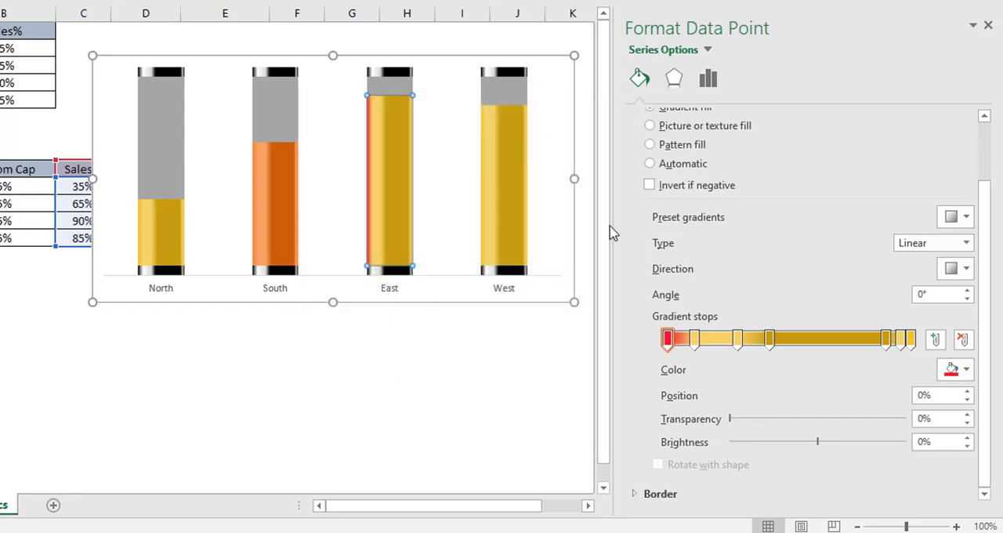
Step: Give the East data point gradient's second stop at 11% a custom color of RGB 248, 78, 106
{"action": "left_click", "coordinate": [695, 348]}
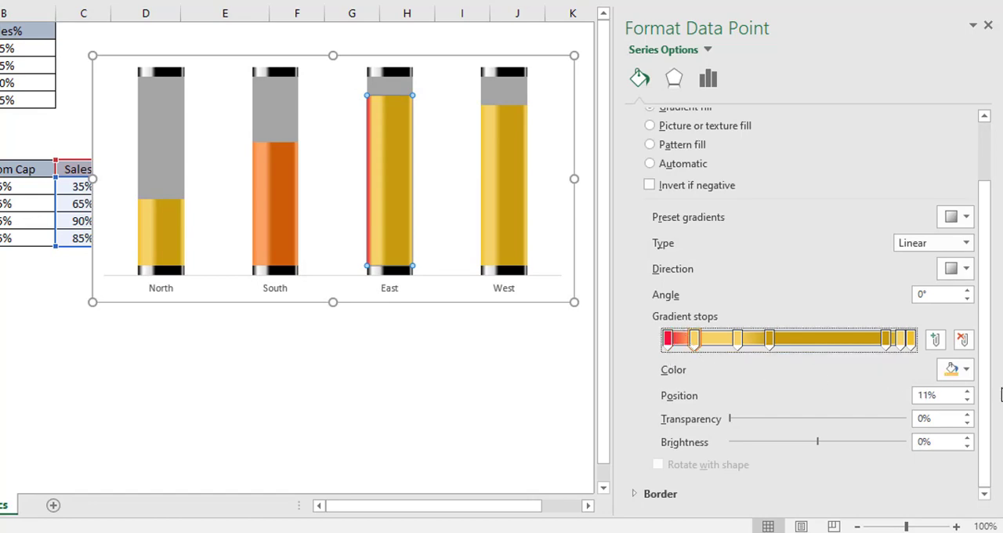
{"action": "left_click", "coordinate": [967, 369]}
{"action": "left_click", "coordinate": [901, 350]}
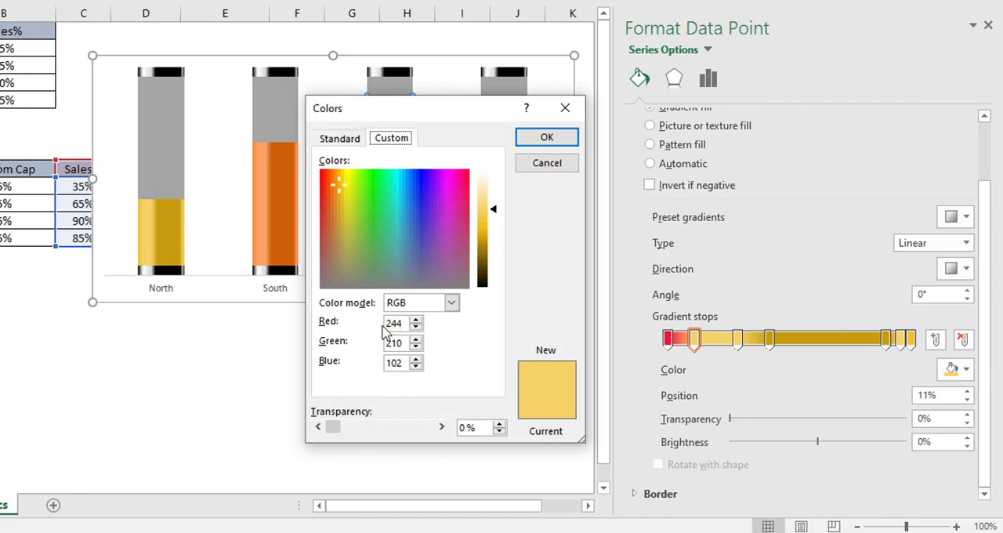
{"action": "left_click_drag", "start_coordinate": [399, 327], "coordinate": [362, 328]}
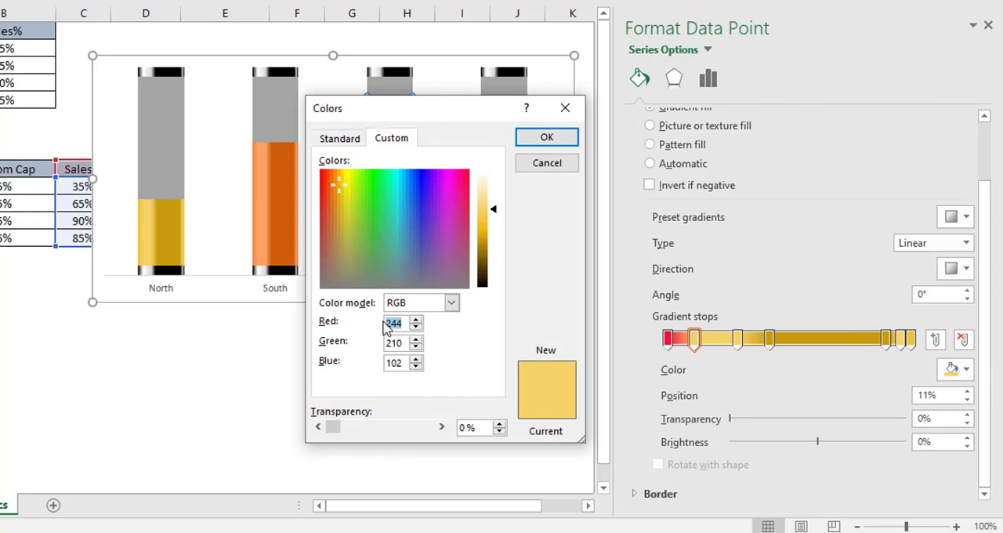
{"action": "type", "text": "248"}
{"action": "left_click_drag", "start_coordinate": [399, 343], "coordinate": [365, 362]}
{"action": "type", "text": "78"}
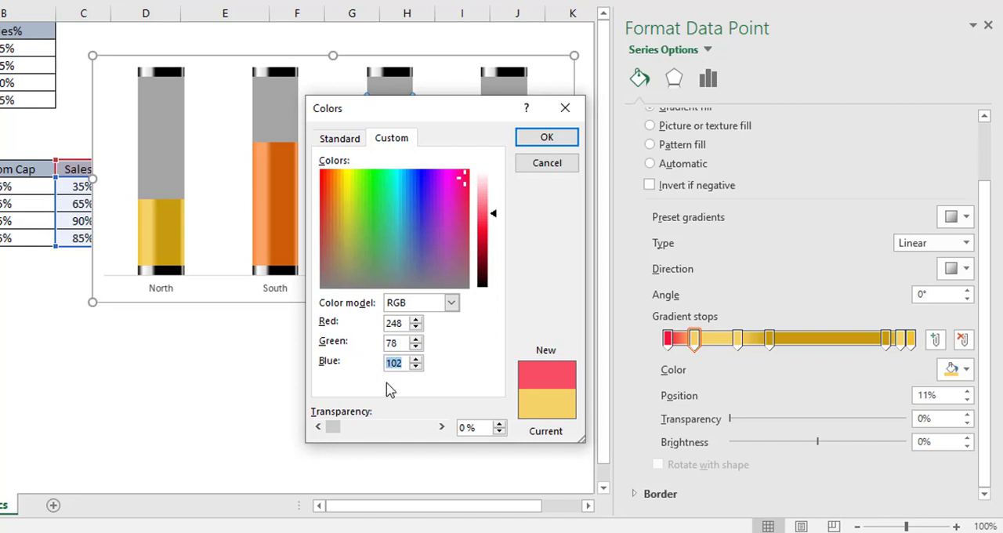
{"action": "type", "text": "10"}
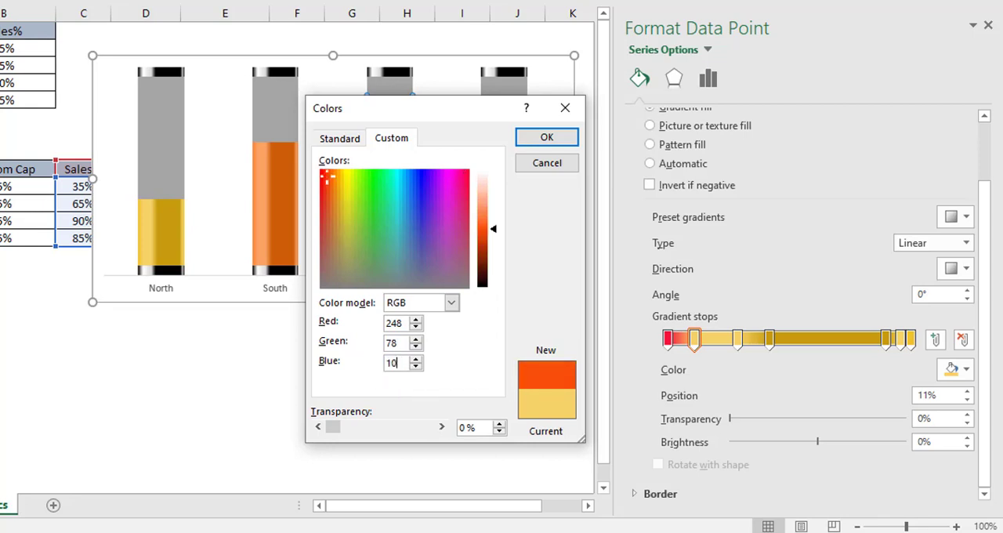
{"action": "type", "text": "6"}
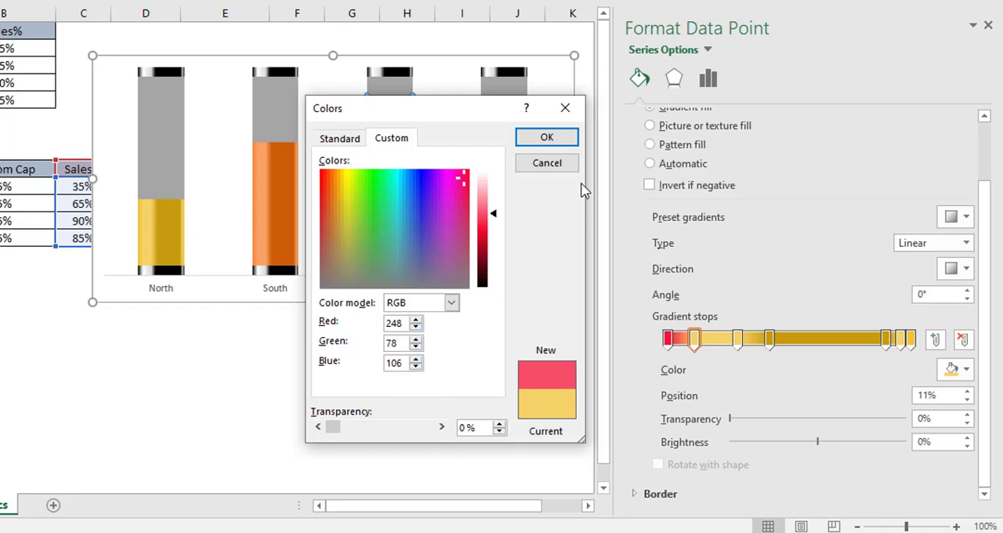
{"action": "left_click", "coordinate": [551, 142]}
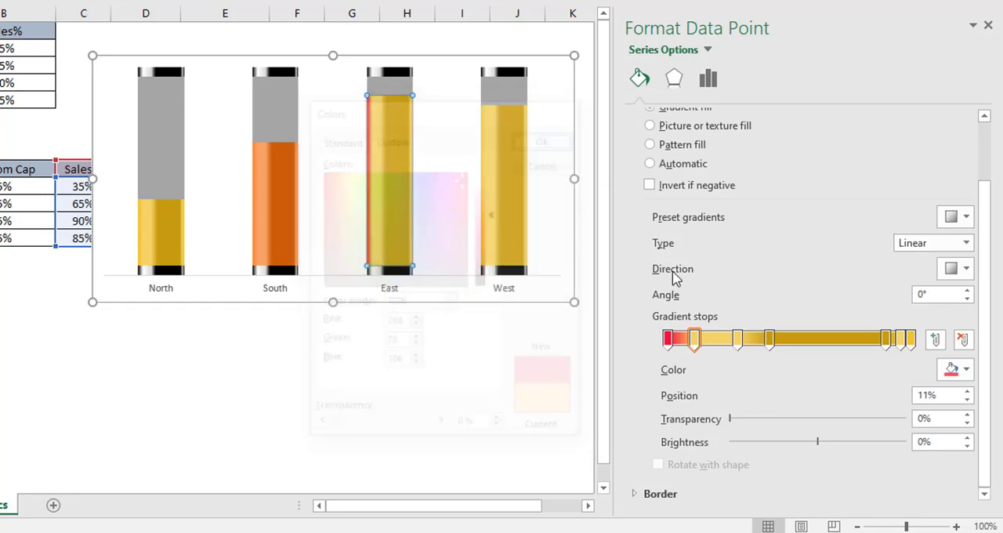
Step: Give the East data point gradient's third stop at 29% a custom color of RGB 248, 78, 106
{"action": "left_click", "coordinate": [738, 338]}
{"action": "left_click", "coordinate": [966, 369]}
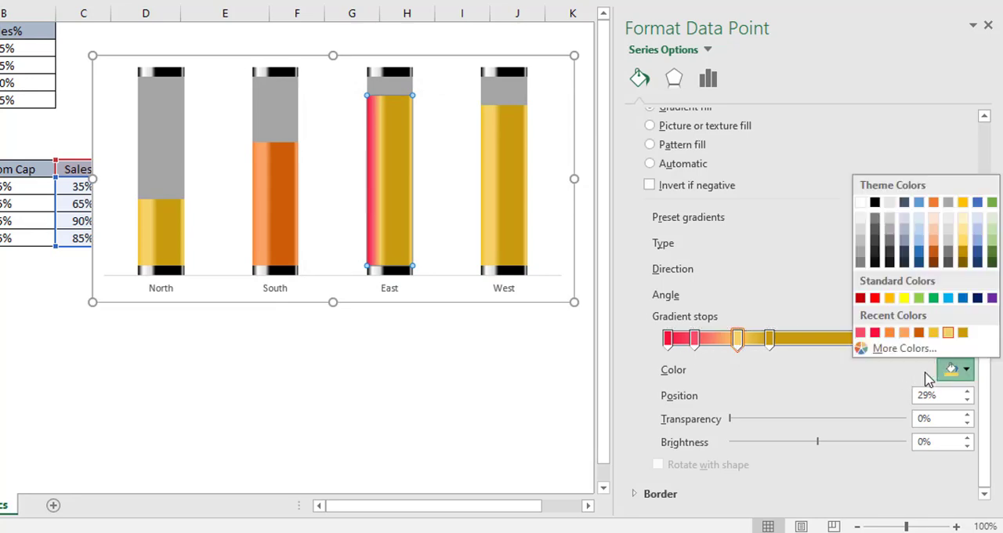
{"action": "left_click", "coordinate": [905, 348]}
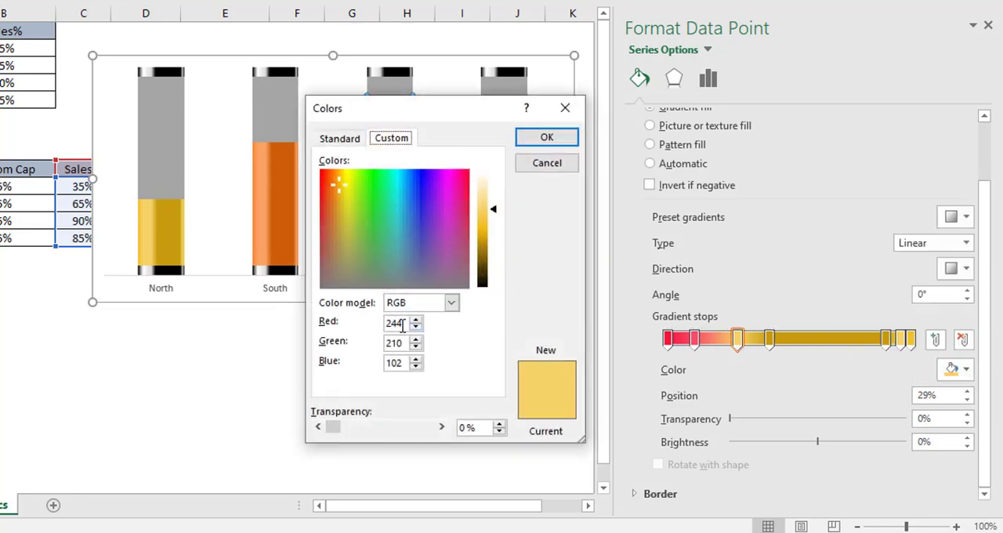
{"action": "left_click_drag", "start_coordinate": [402, 326], "coordinate": [368, 322]}
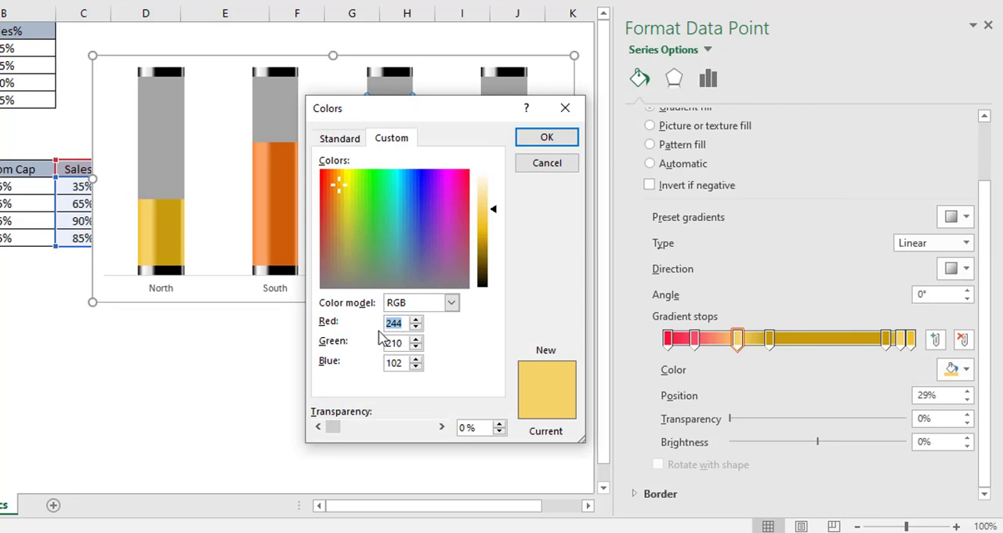
{"action": "type", "text": "248"}
{"action": "type", "text": "78"}
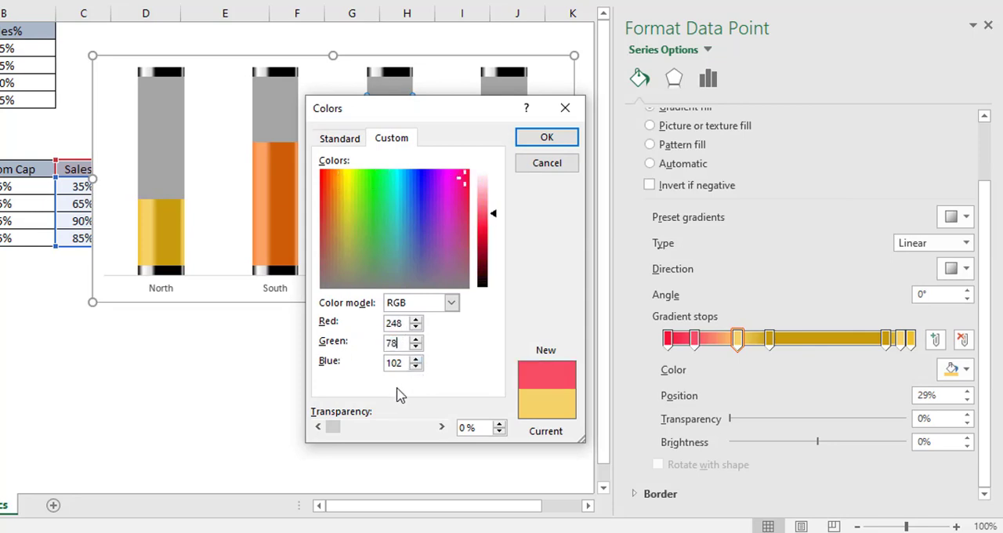
{"action": "left_click_drag", "start_coordinate": [399, 364], "coordinate": [362, 370]}
{"action": "type", "text": "106"}
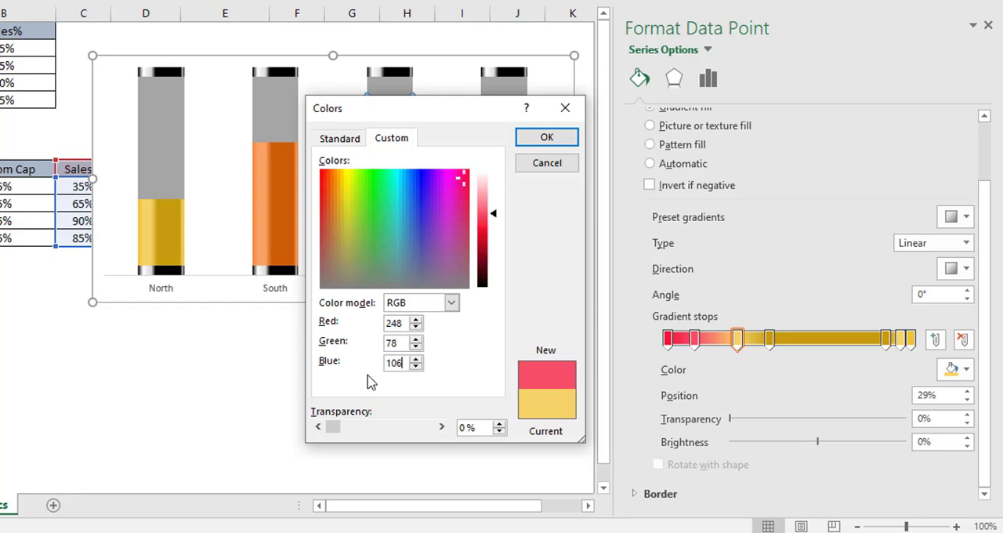
{"action": "left_click", "coordinate": [531, 144]}
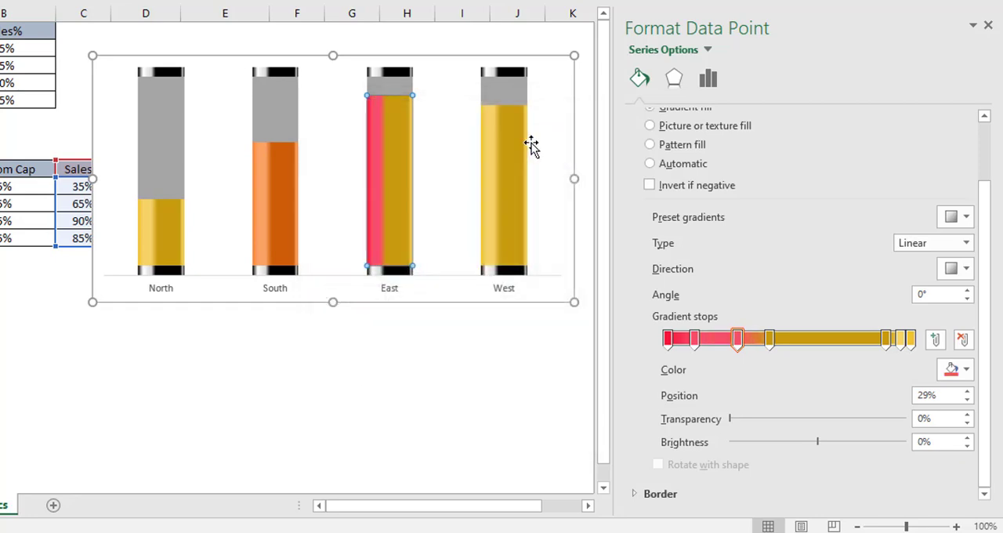
Step: Give the East data point gradient's fourth stop at 42% a custom color of RGB 162, 43, 48
{"action": "left_click", "coordinate": [769, 340]}
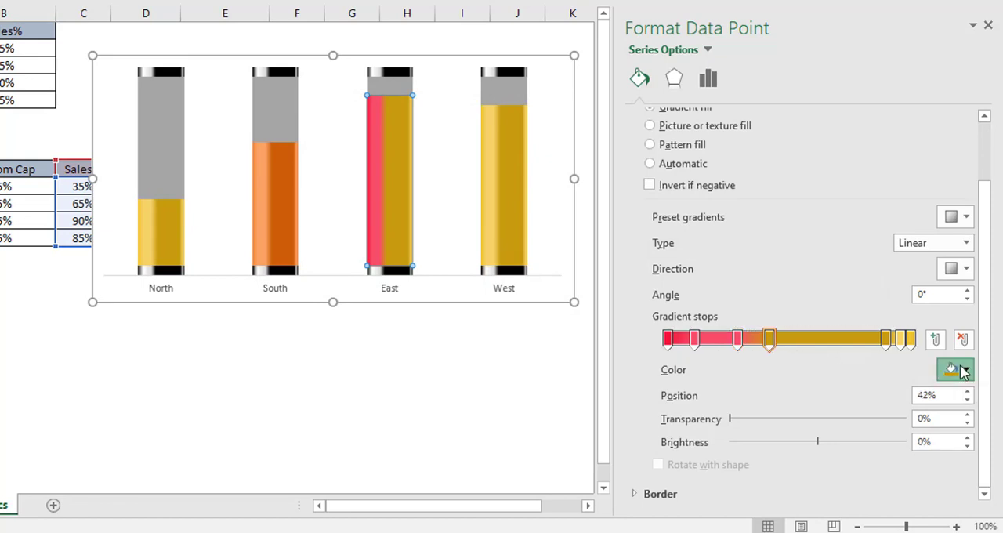
{"action": "left_click", "coordinate": [965, 370]}
{"action": "left_click", "coordinate": [906, 352]}
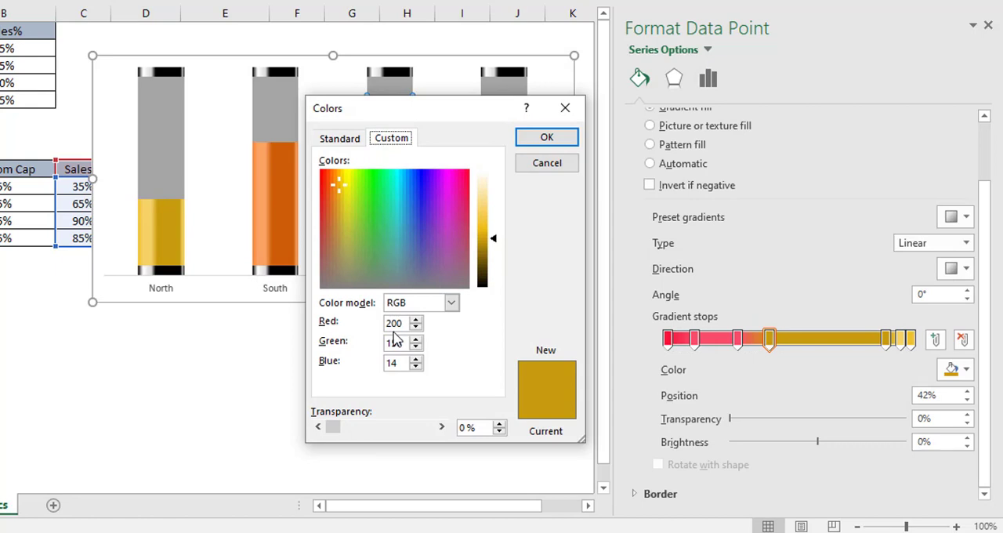
{"action": "double_click", "coordinate": [397, 323]}
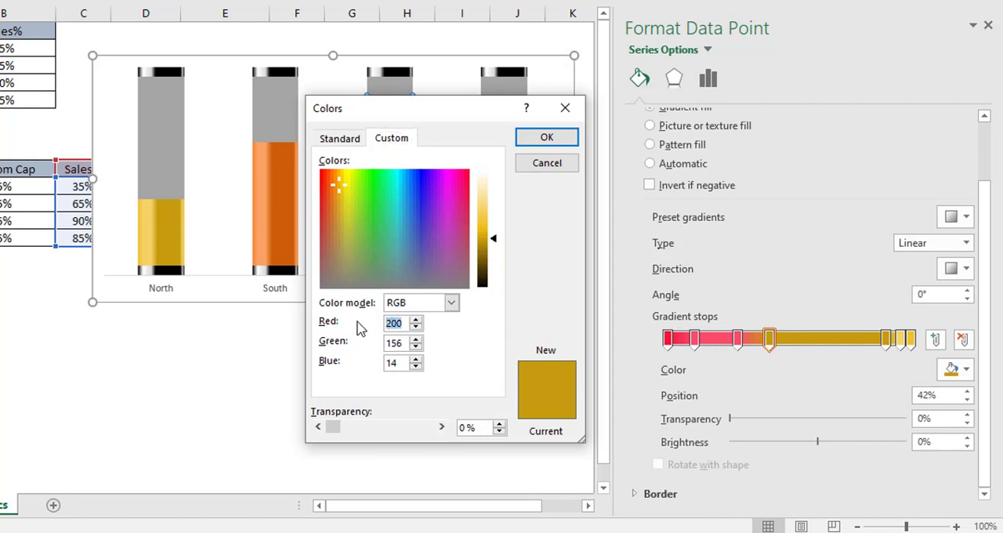
{"action": "type", "text": "162"}
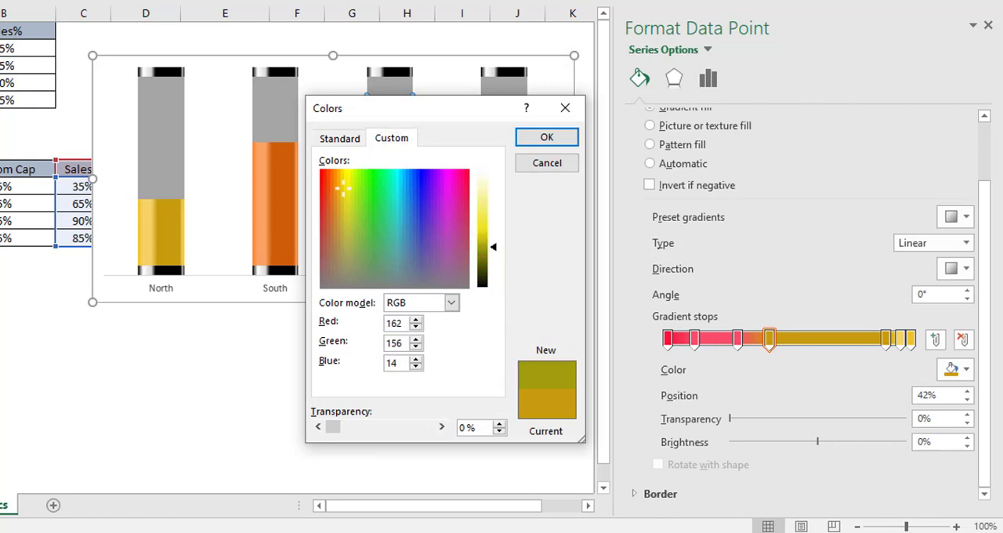
{"action": "double_click", "coordinate": [405, 344]}
{"action": "type", "text": "43"}
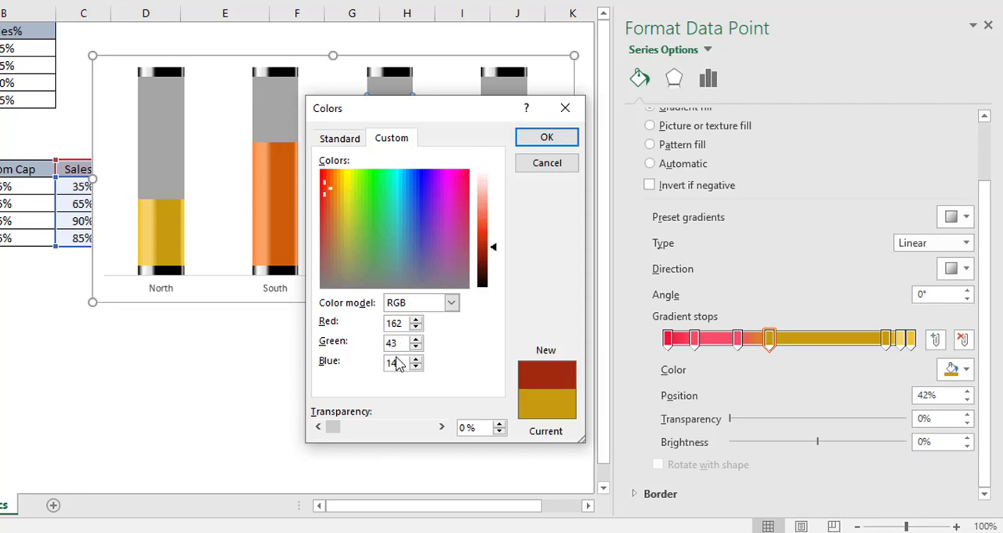
{"action": "double_click", "coordinate": [401, 362]}
{"action": "type", "text": "48"}
{"action": "left_click", "coordinate": [545, 141]}
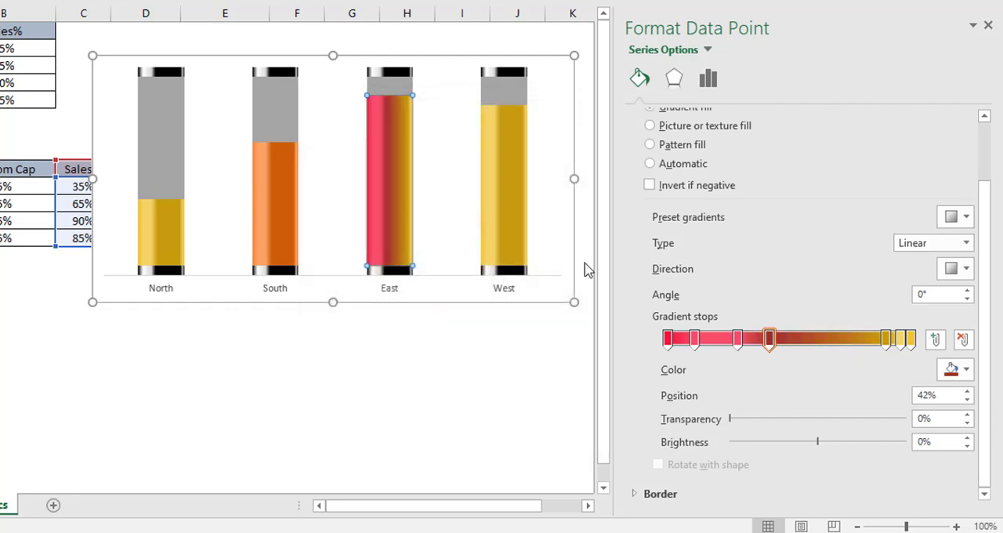
Step: Give the East data point gradient's fifth stop at 90% a custom color of RGB 162, 43, 48
{"action": "left_click", "coordinate": [886, 342]}
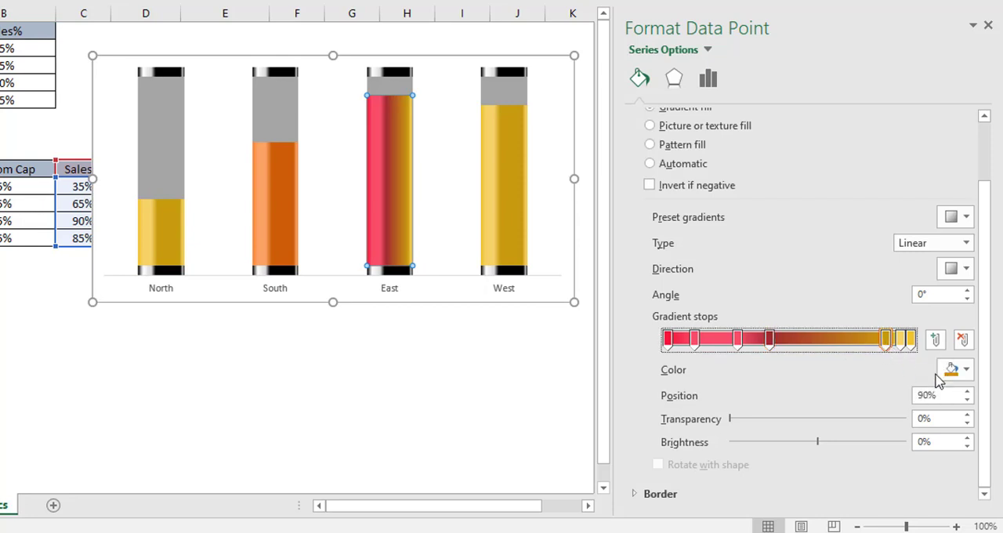
{"action": "left_click", "coordinate": [966, 370]}
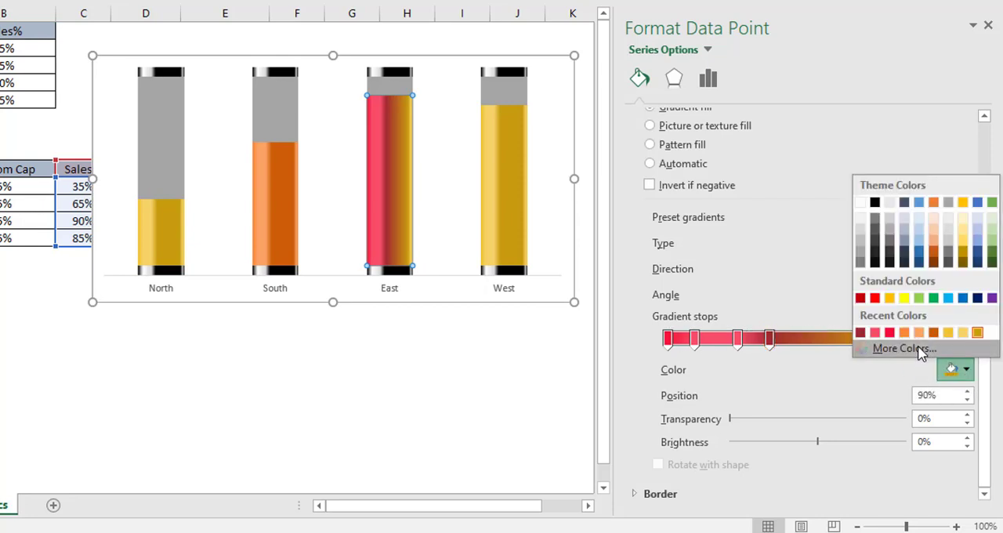
{"action": "left_click", "coordinate": [921, 349]}
{"action": "left_click_drag", "start_coordinate": [402, 323], "coordinate": [348, 345]}
{"action": "type", "text": "1"}
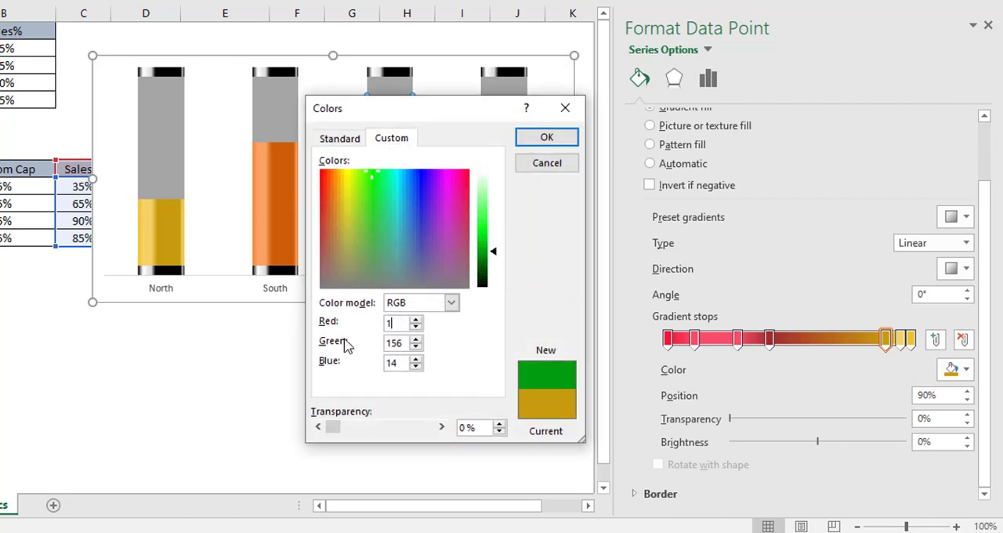
{"action": "type", "text": "62"}
{"action": "key", "text": "Tab"}
{"action": "type", "text": "43"}
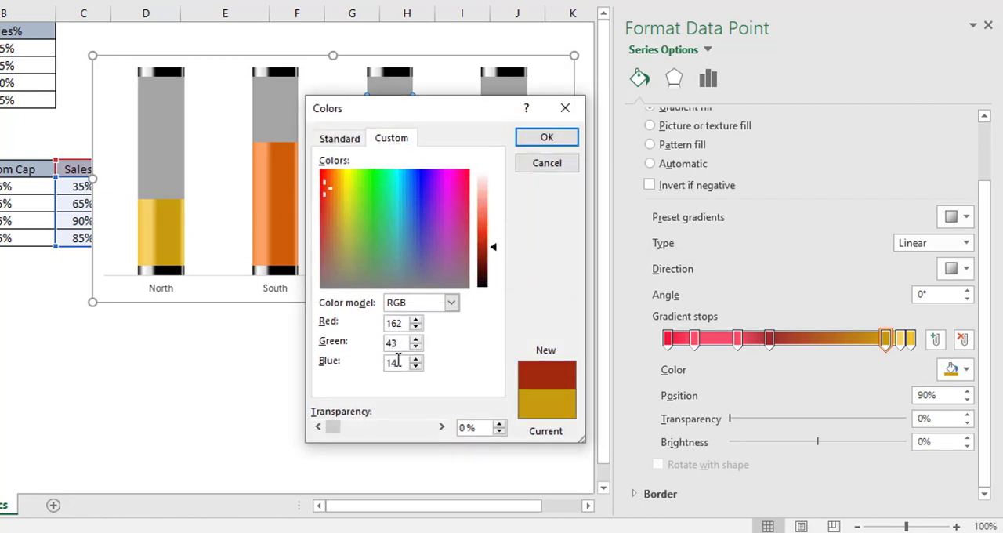
{"action": "left_click_drag", "start_coordinate": [398, 360], "coordinate": [363, 373]}
{"action": "type", "text": "7"}
{"action": "key", "text": "BackSpace"}
{"action": "type", "text": "48"}
{"action": "left_click", "coordinate": [547, 137]}
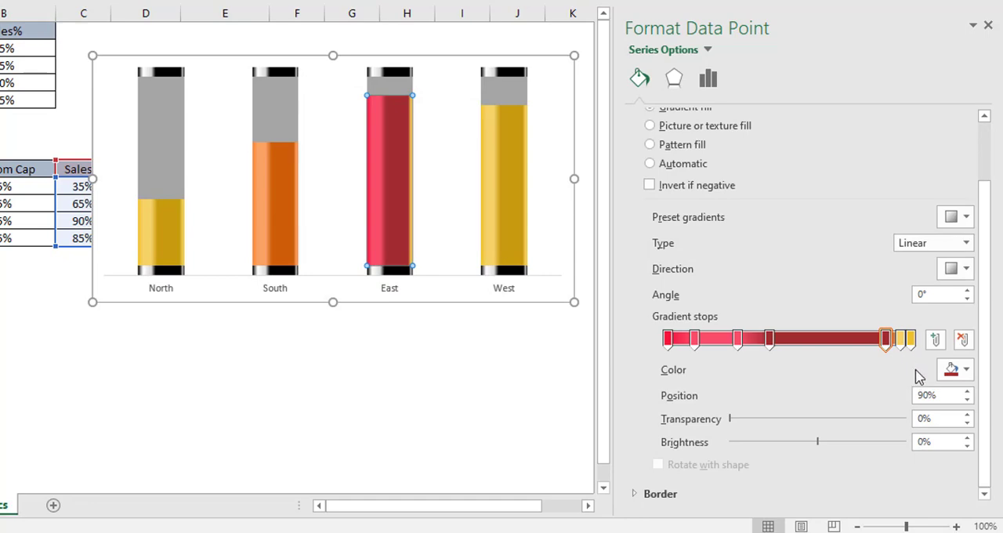
Step: Give the East data point gradient's sixth stop at 96% a custom color of RGB 248, 78, 106
{"action": "left_click", "coordinate": [902, 345]}
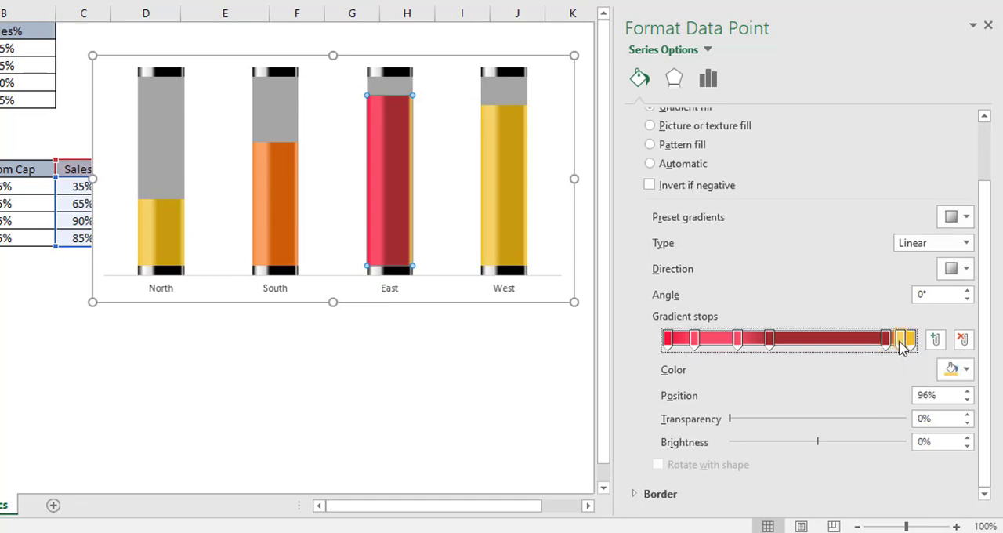
{"action": "left_click", "coordinate": [964, 370]}
{"action": "left_click", "coordinate": [902, 348]}
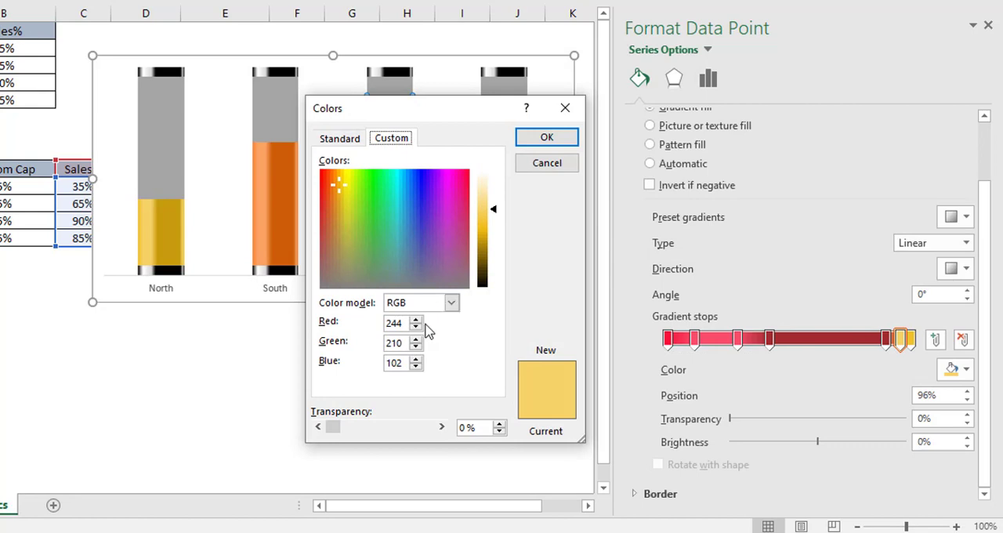
{"action": "left_click_drag", "start_coordinate": [399, 330], "coordinate": [337, 329]}
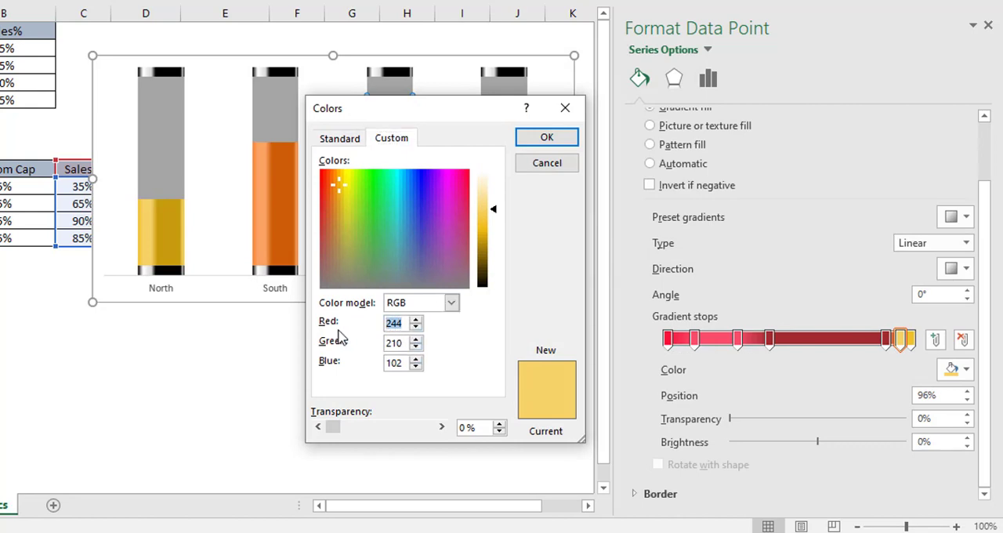
{"action": "type", "text": "248"}
{"action": "left_click_drag", "start_coordinate": [400, 342], "coordinate": [365, 368]}
{"action": "type", "text": "78"}
{"action": "type", "text": "10"}
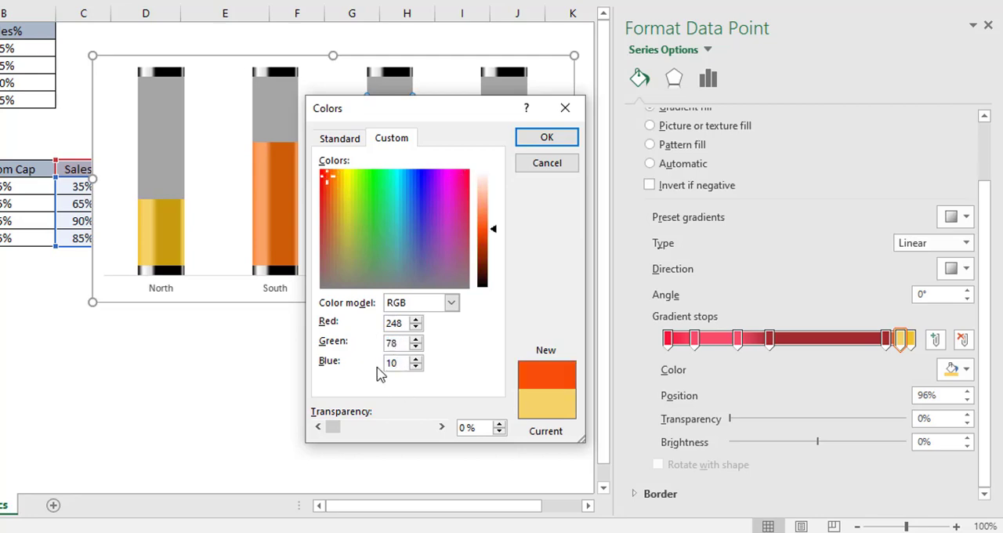
{"action": "type", "text": "0"}
{"action": "left_click", "coordinate": [544, 137]}
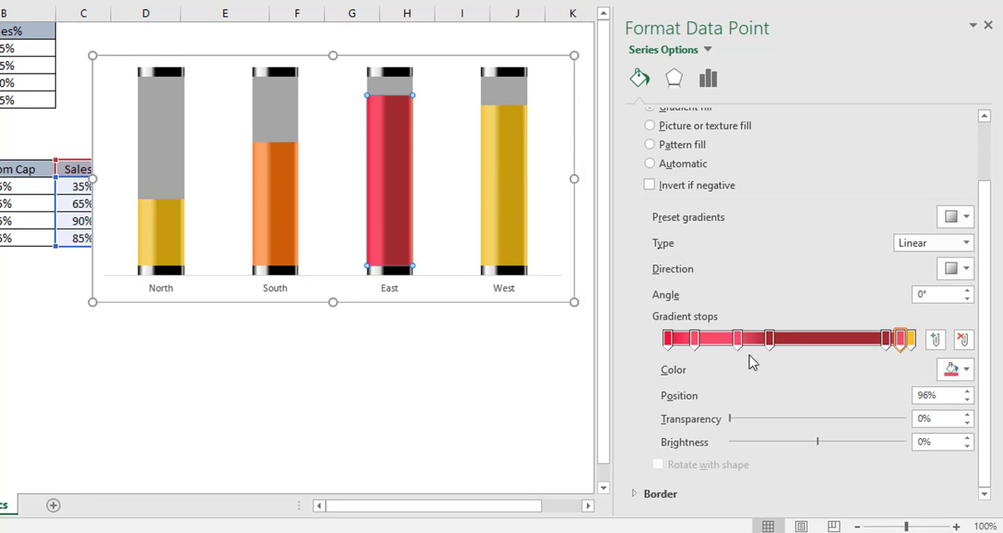
Step: Give the East data point gradient's seventh stop at 100% a custom color of RGB 246, 20, 50, then deselect the chart
{"action": "left_click", "coordinate": [909, 340]}
{"action": "left_click", "coordinate": [953, 369]}
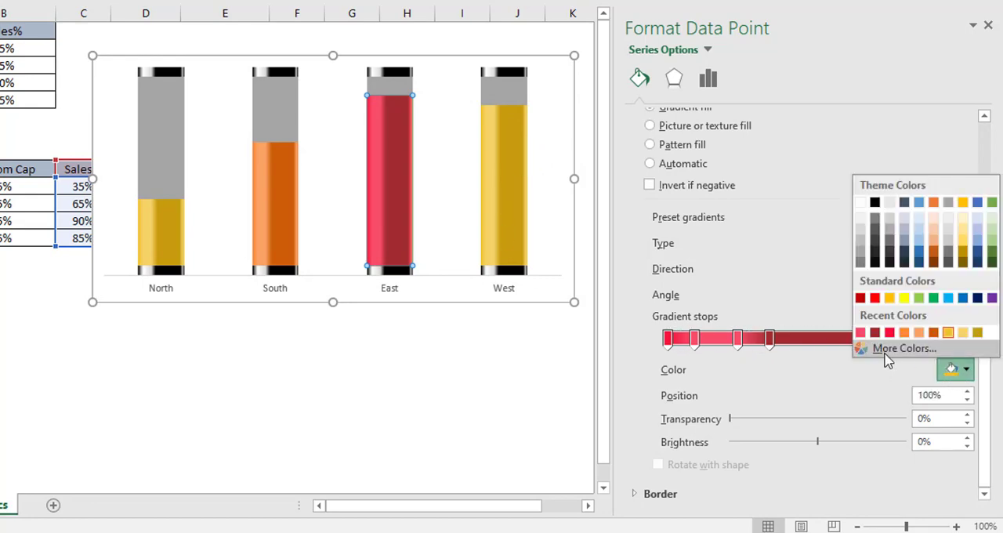
{"action": "left_click", "coordinate": [897, 348]}
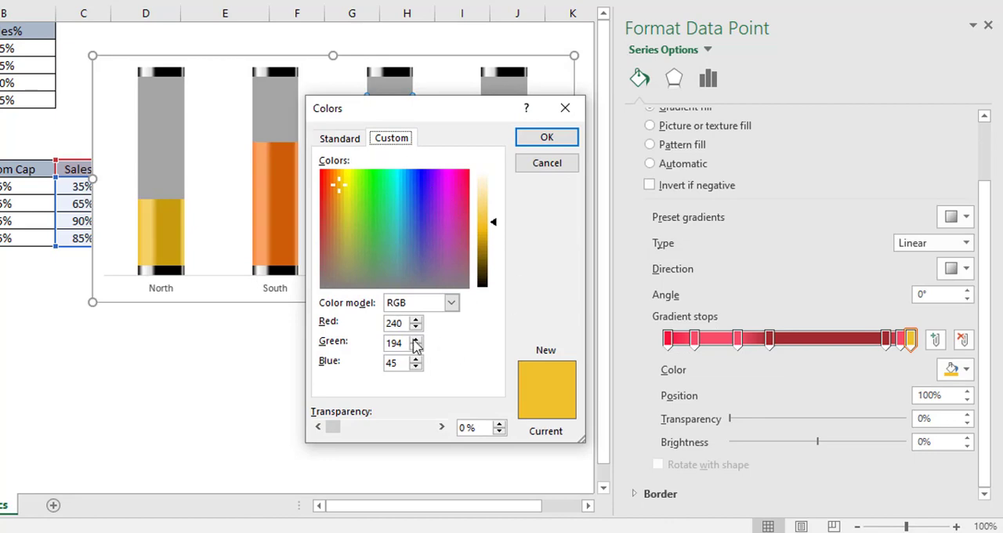
{"action": "left_click_drag", "start_coordinate": [405, 324], "coordinate": [343, 328]}
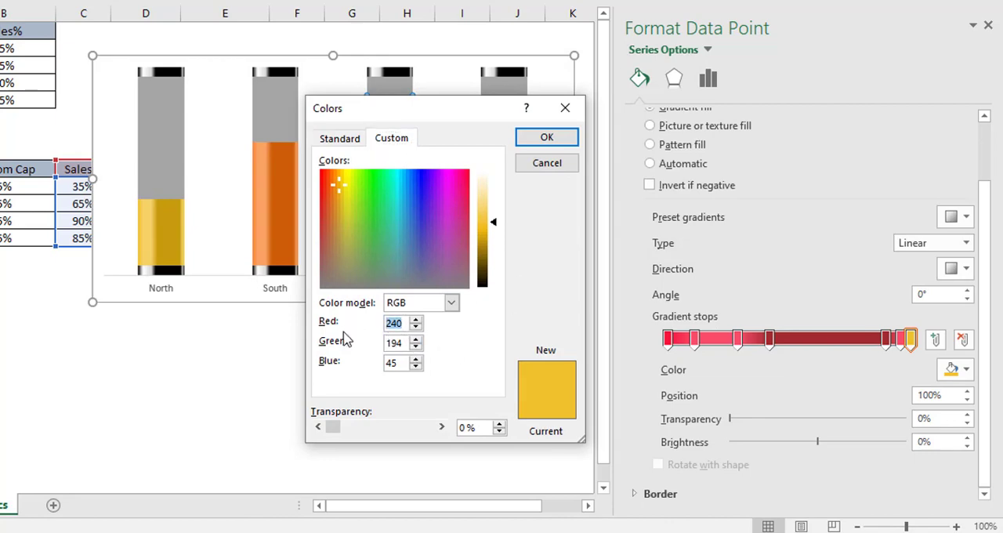
{"action": "type", "text": "5"}
{"action": "key", "text": "BackSpace"}
{"action": "type", "text": "246"}
{"action": "left_click_drag", "start_coordinate": [404, 343], "coordinate": [369, 347]}
{"action": "type", "text": "20"}
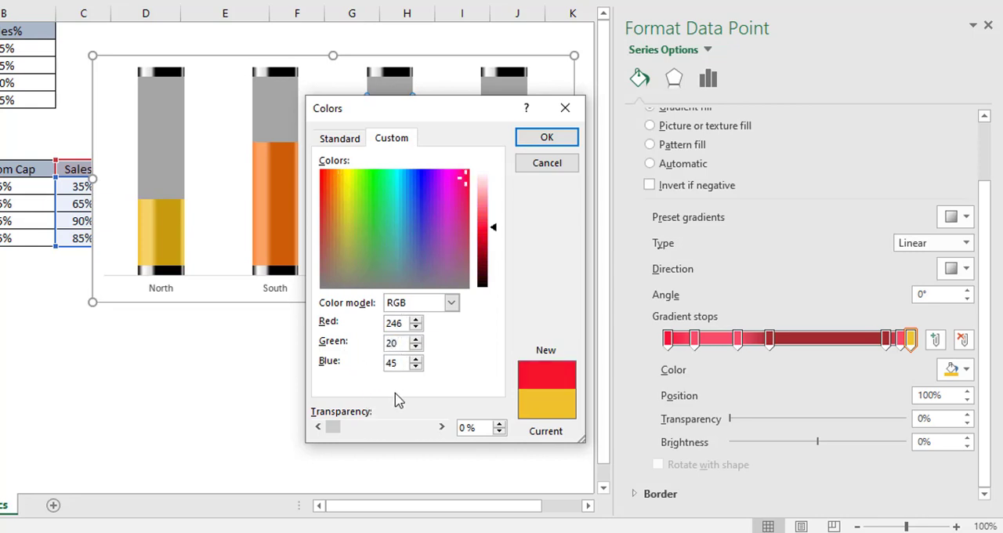
{"action": "left_click_drag", "start_coordinate": [398, 372], "coordinate": [365, 368]}
{"action": "type", "text": "5"}
{"action": "type", "text": "0"}
{"action": "left_click", "coordinate": [546, 138]}
{"action": "left_click", "coordinate": [485, 342]}
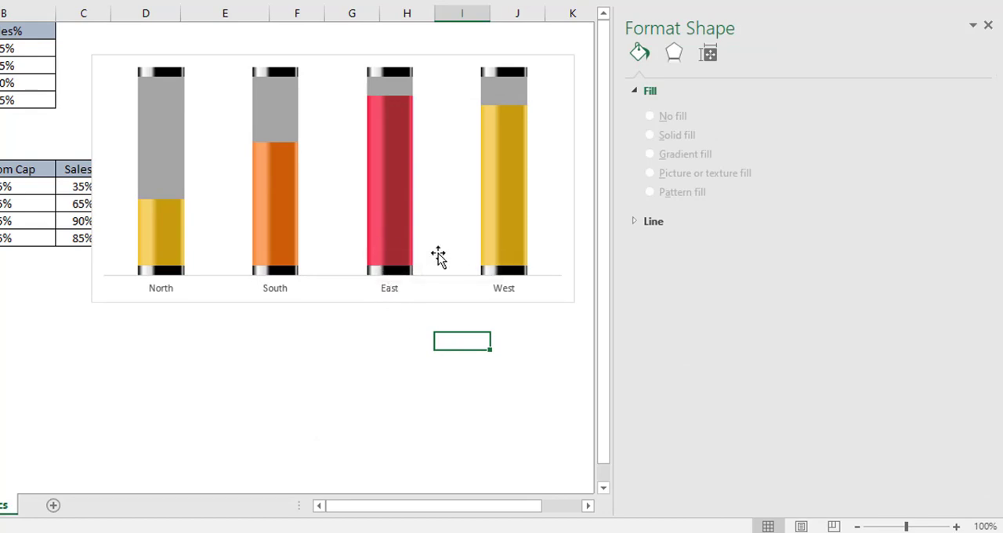
Step: Select only the West column's Sales% data point and give its gradient's first stop at 0% a custom color of RGB 69, 192, 255
{"action": "left_click", "coordinate": [499, 244]}
{"action": "left_click", "coordinate": [500, 244]}
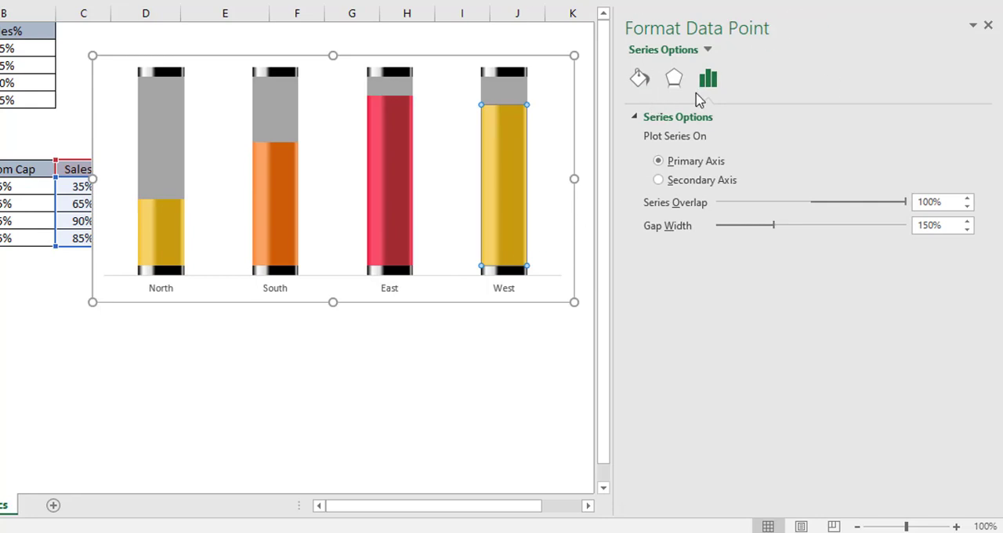
{"action": "left_click", "coordinate": [639, 80]}
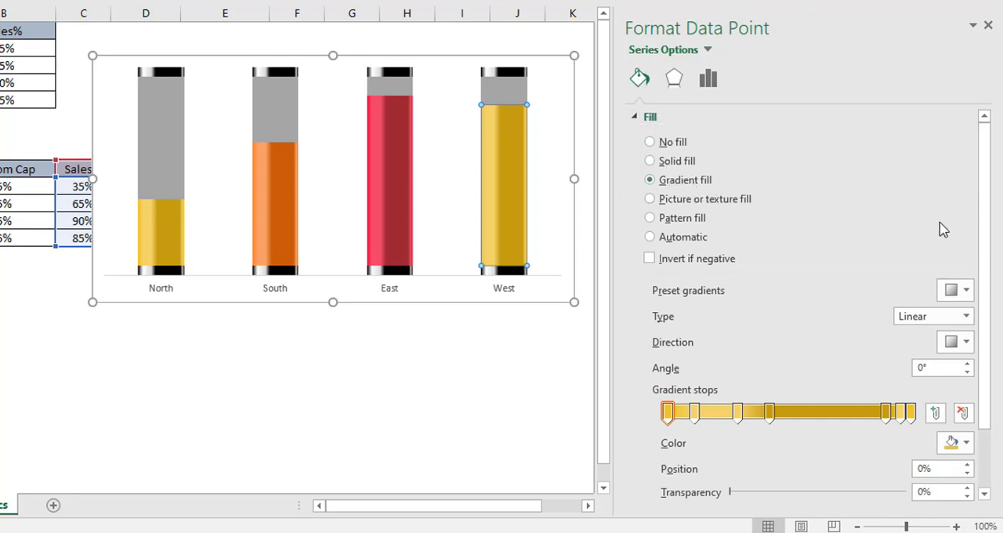
{"action": "scroll", "coordinate": [993, 313], "scroll_direction": "down", "scroll_amount": 3}
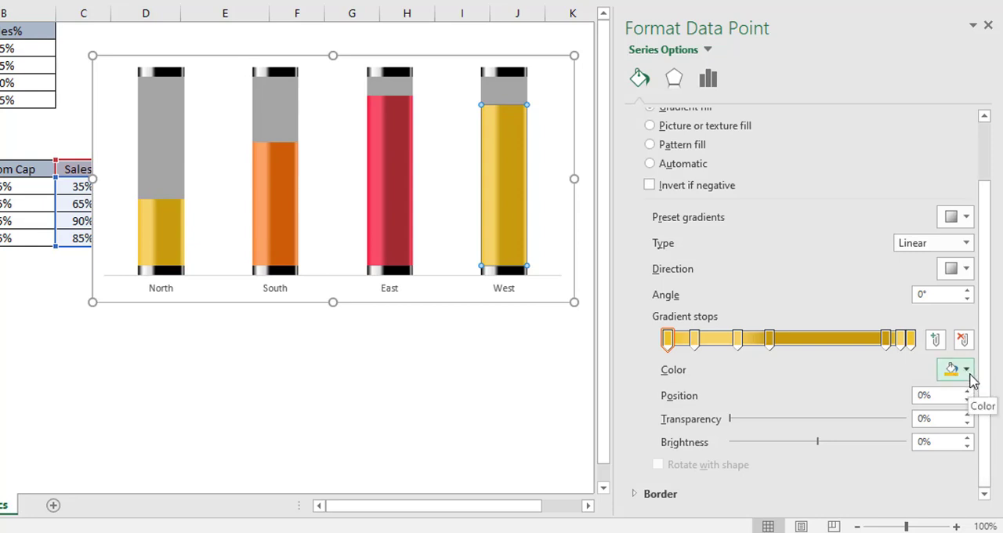
{"action": "left_click", "coordinate": [669, 342]}
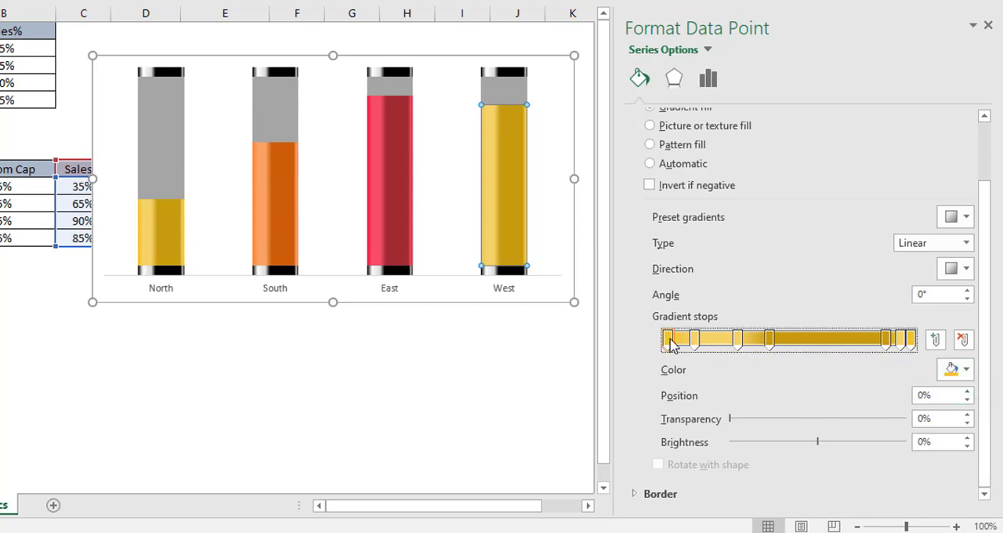
{"action": "left_click", "coordinate": [964, 371]}
{"action": "left_click", "coordinate": [897, 348]}
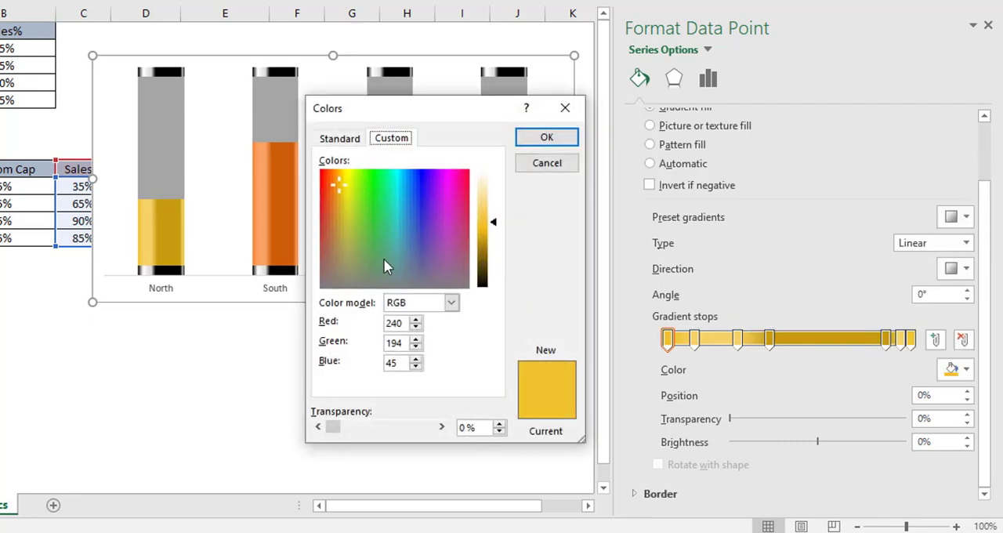
{"action": "double_click", "coordinate": [394, 323]}
{"action": "type", "text": "69"}
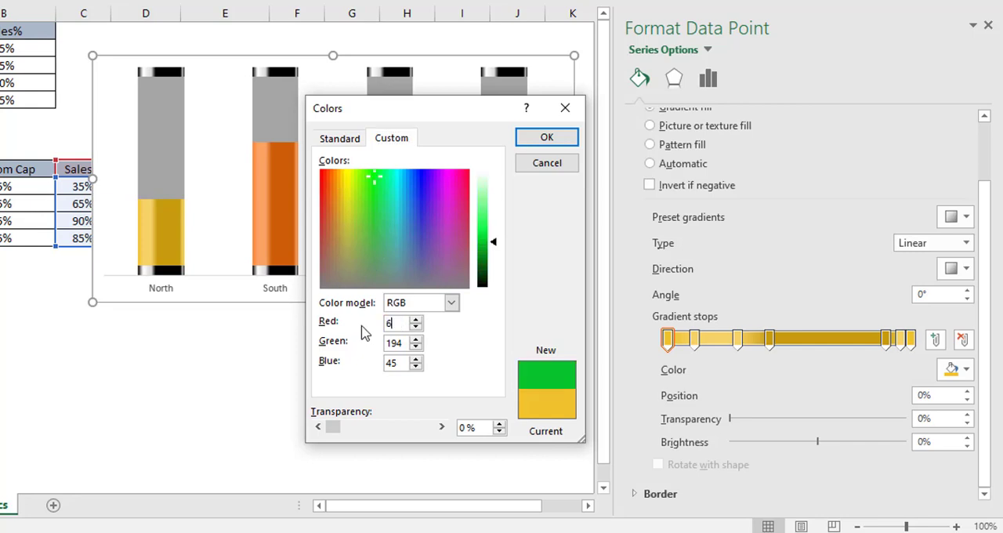
{"action": "double_click", "coordinate": [401, 342]}
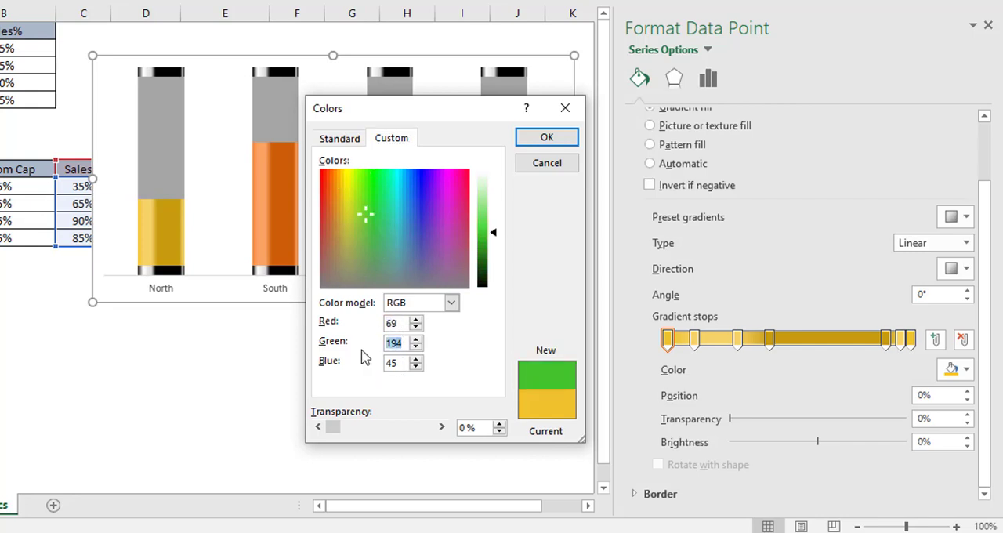
{"action": "type", "text": "192"}
{"action": "double_click", "coordinate": [390, 362]}
{"action": "type", "text": "255"}
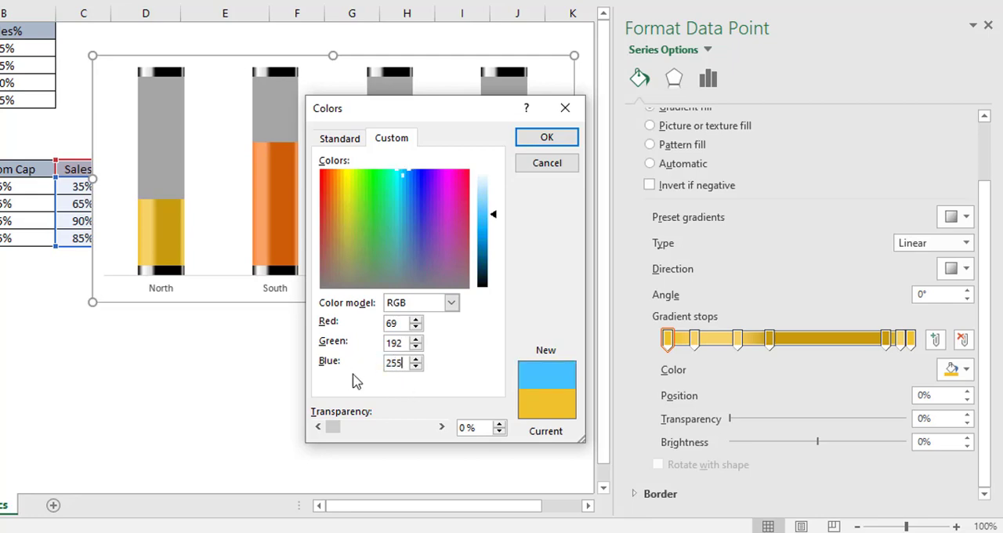
{"action": "left_click", "coordinate": [540, 140]}
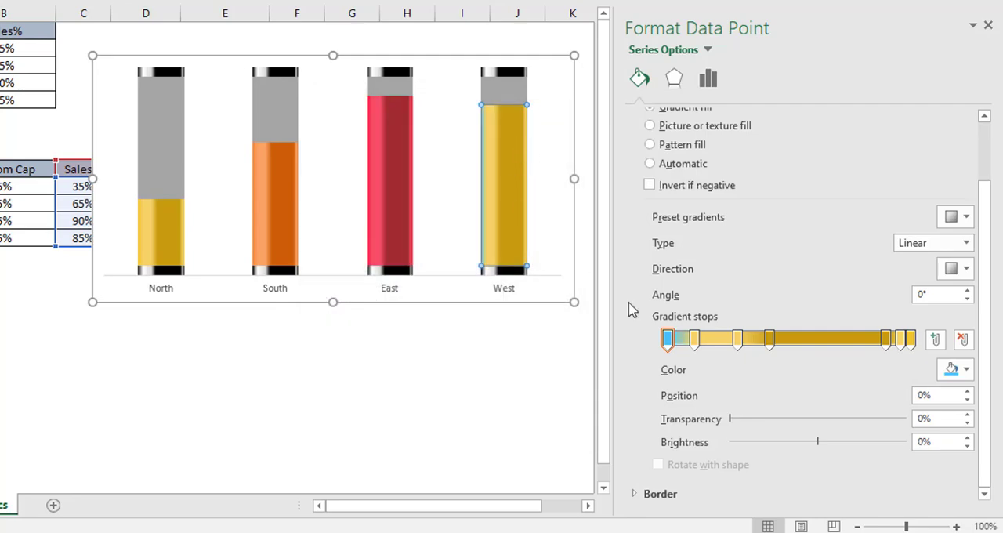
Step: Give the West data point gradient's second stop at 11% a custom color of RGB 113, 208, 255
{"action": "left_click", "coordinate": [694, 338]}
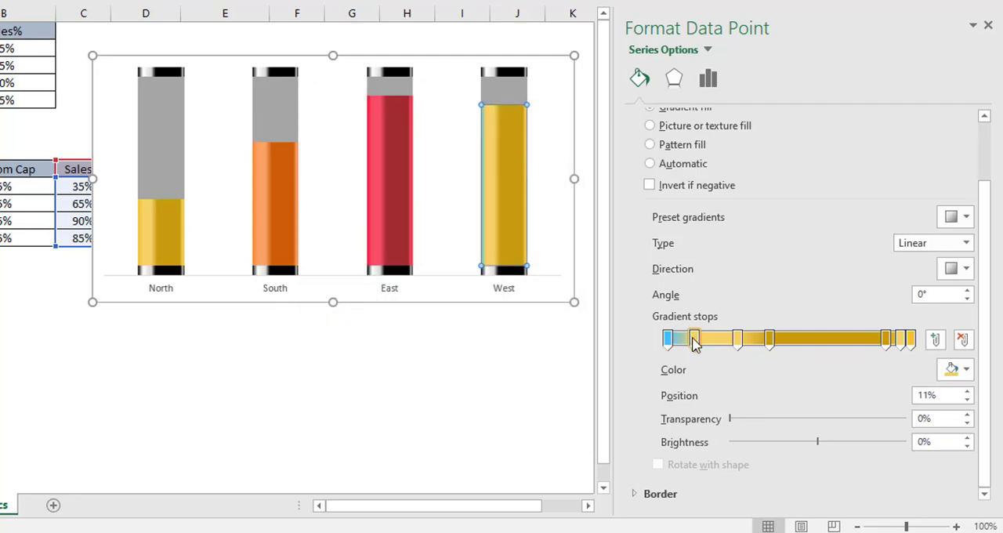
{"action": "left_click", "coordinate": [966, 369]}
{"action": "left_click", "coordinate": [882, 348]}
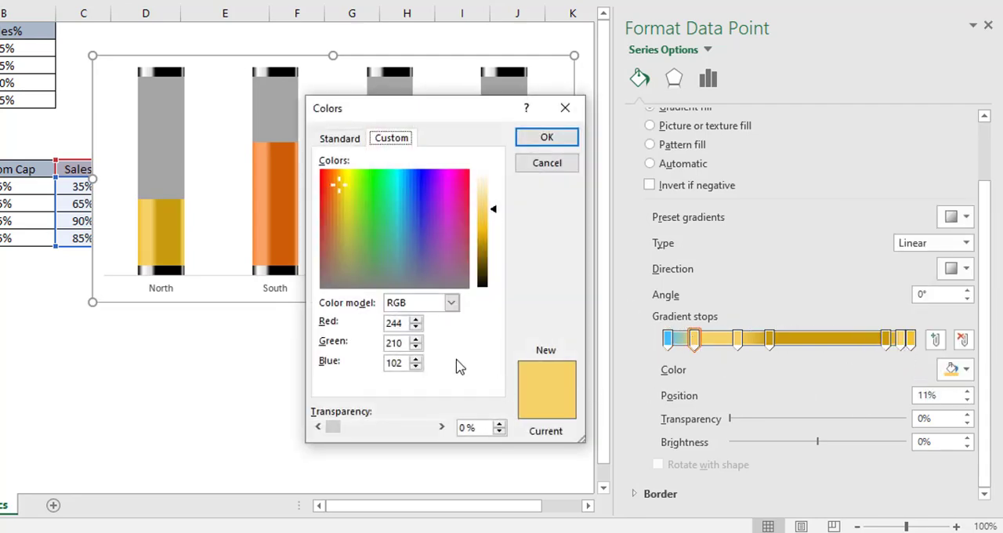
{"action": "left_click_drag", "start_coordinate": [408, 328], "coordinate": [377, 322]}
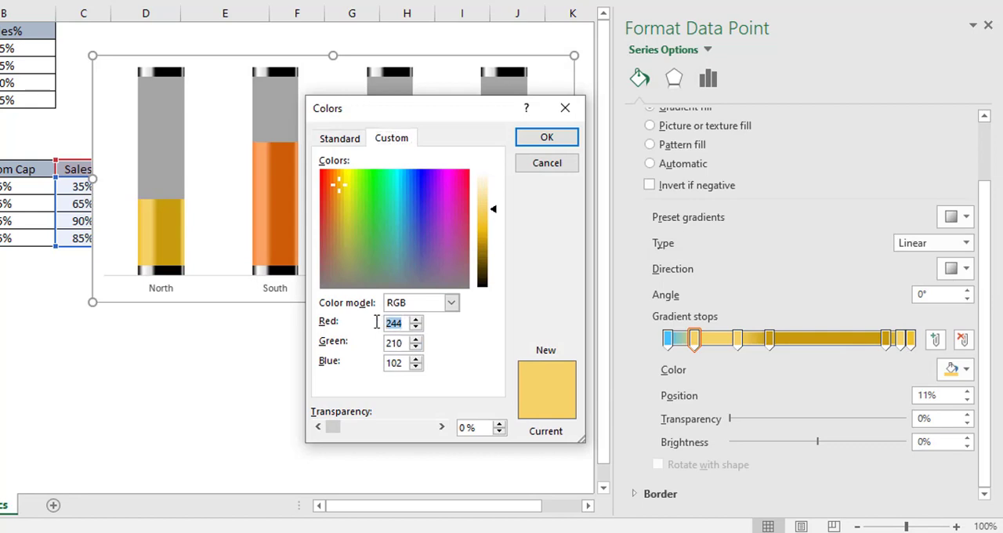
{"action": "type", "text": "113"}
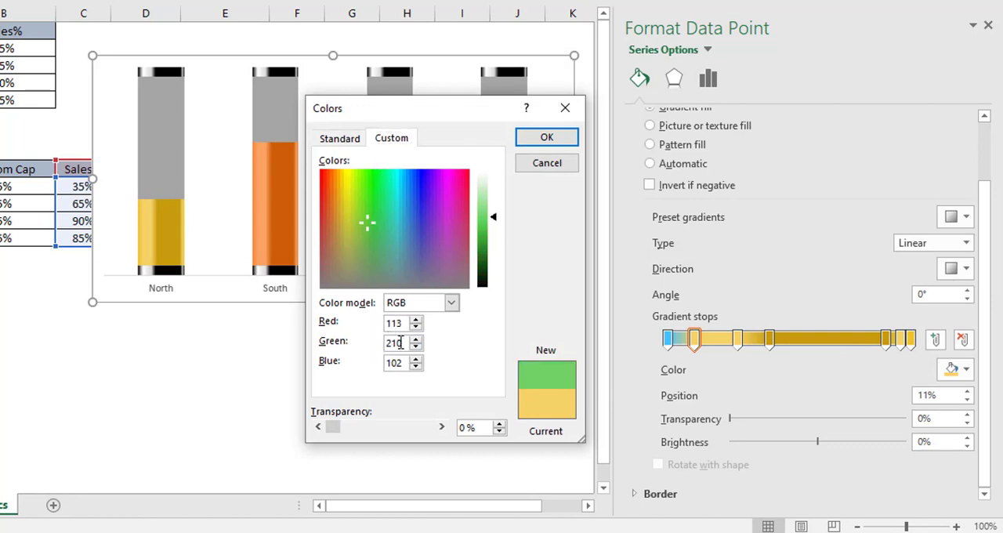
{"action": "left_click_drag", "start_coordinate": [401, 343], "coordinate": [376, 345]}
{"action": "type", "text": "208"}
{"action": "left_click_drag", "start_coordinate": [402, 364], "coordinate": [344, 370]}
{"action": "type", "text": "255"}
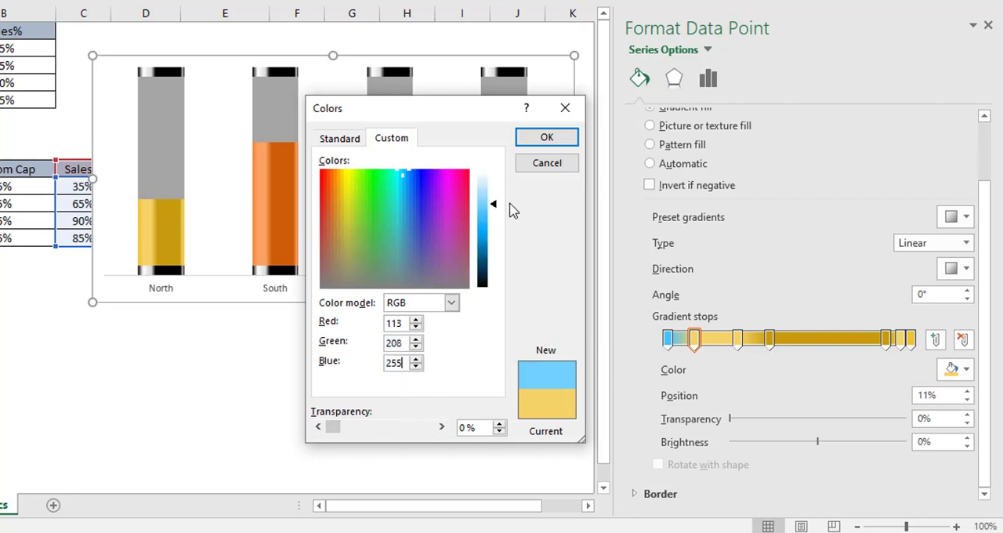
{"action": "left_click", "coordinate": [542, 138]}
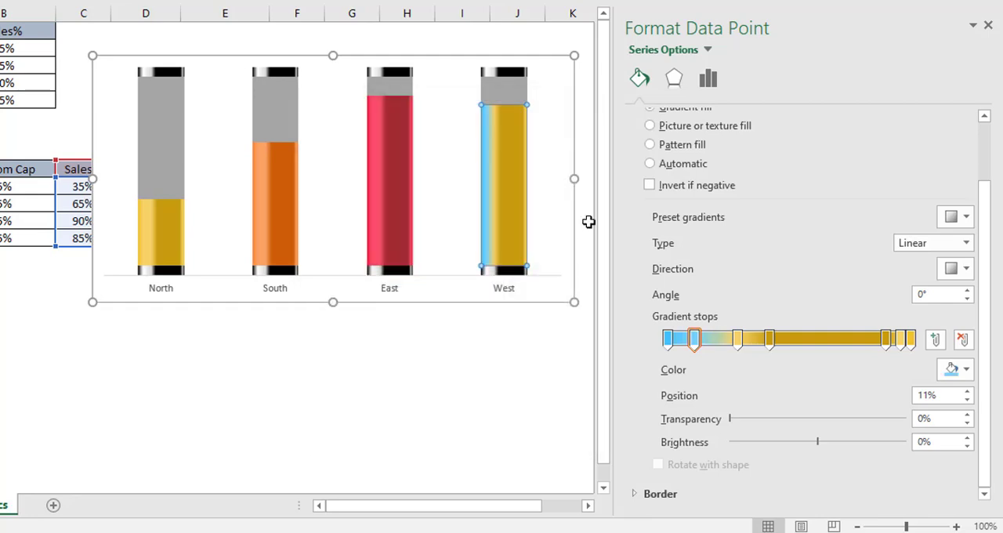
Step: Apply the recently used light blue, RGB 113, 208, 255, to the West data point gradient's third stop at 29%
{"action": "left_click", "coordinate": [739, 340]}
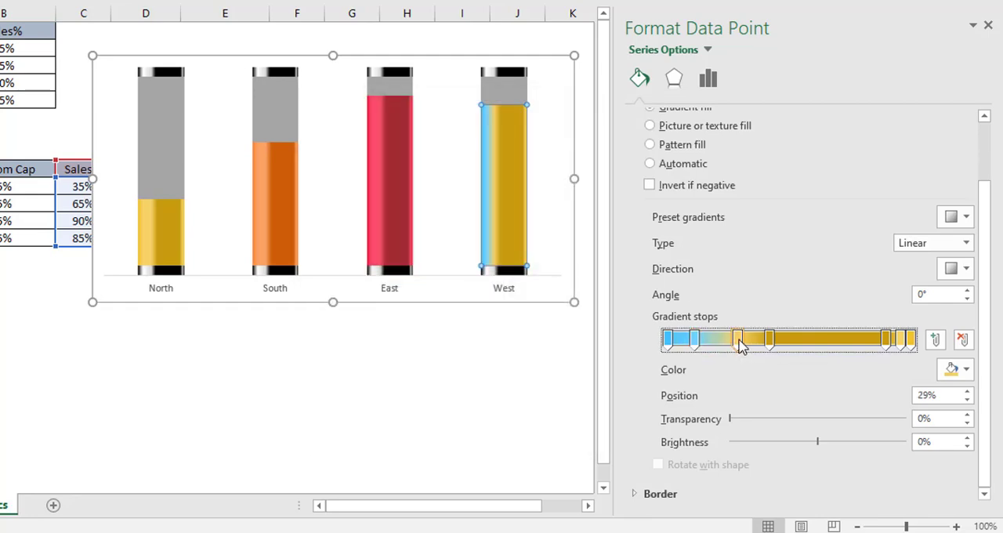
{"action": "left_click", "coordinate": [964, 370]}
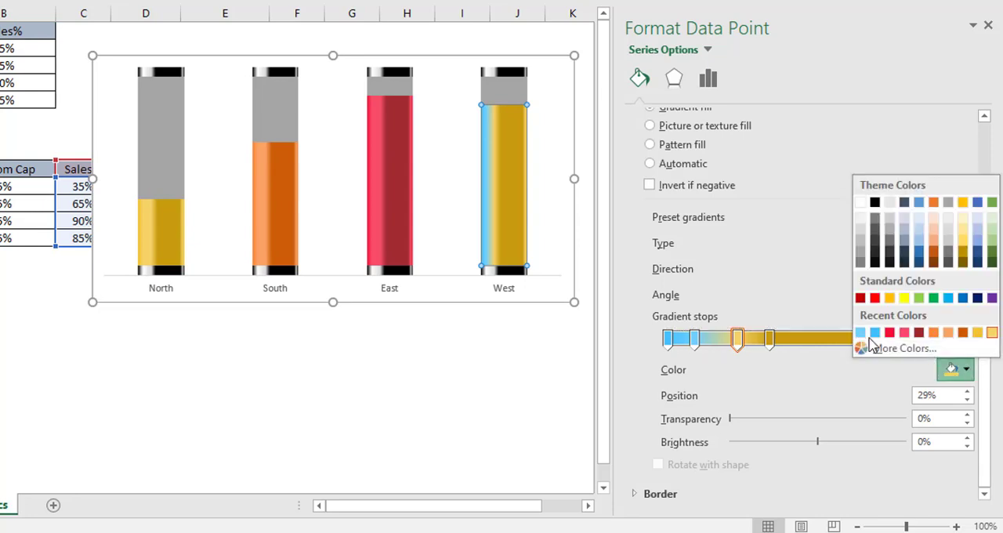
{"action": "left_click", "coordinate": [862, 332]}
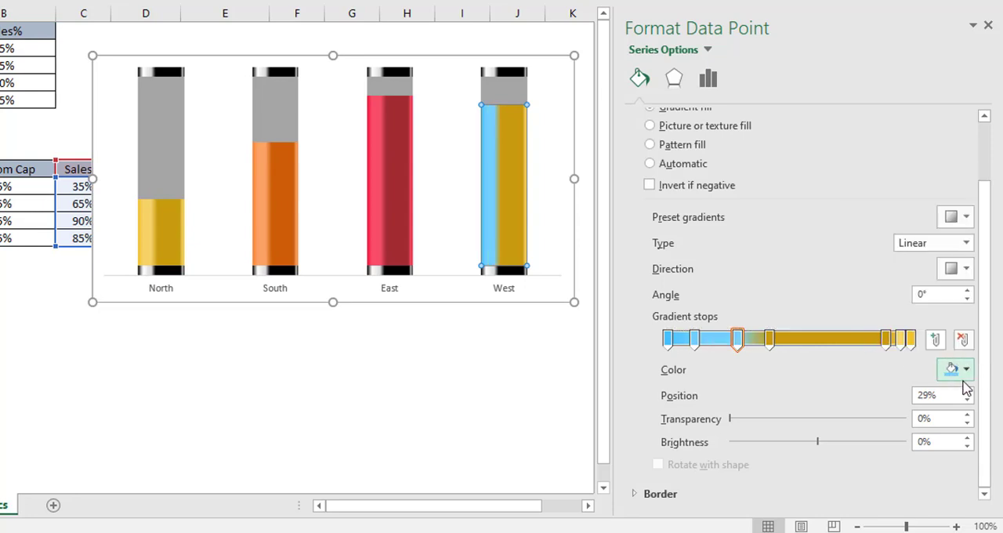
Step: Give the West data point gradient's fourth stop at 42% a custom color of RGB 51, 95, 186
{"action": "left_click", "coordinate": [769, 338]}
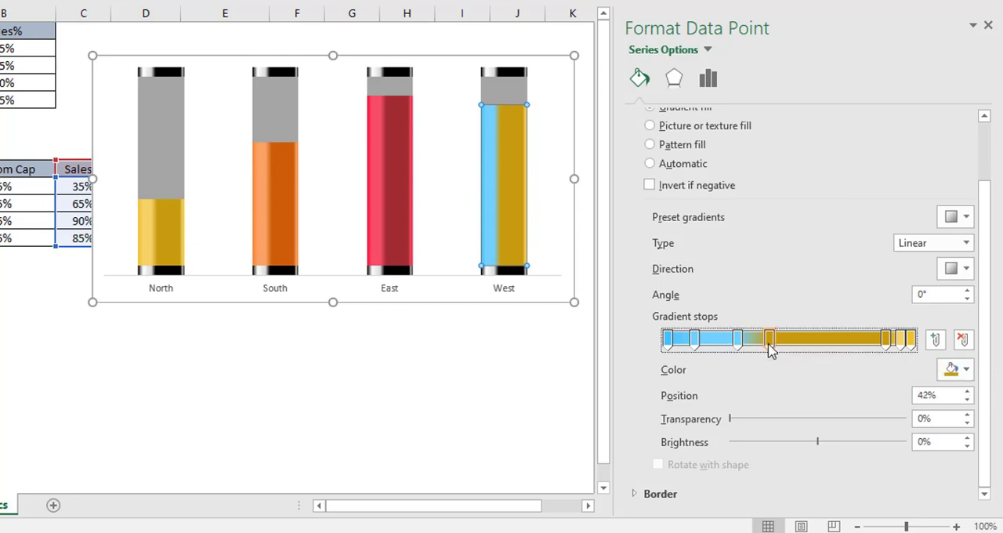
{"action": "left_click", "coordinate": [965, 370]}
{"action": "left_click", "coordinate": [909, 347]}
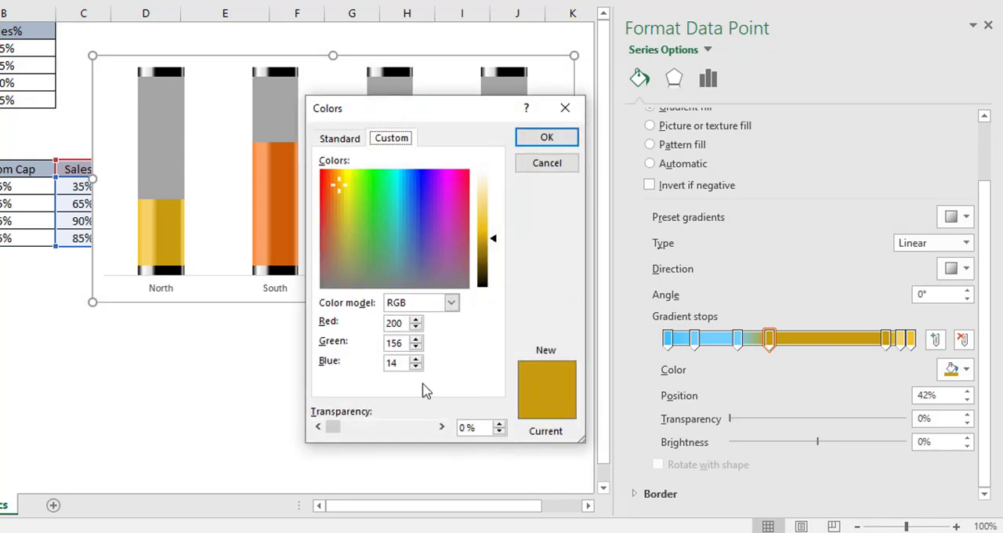
{"action": "left_click_drag", "start_coordinate": [399, 324], "coordinate": [328, 335]}
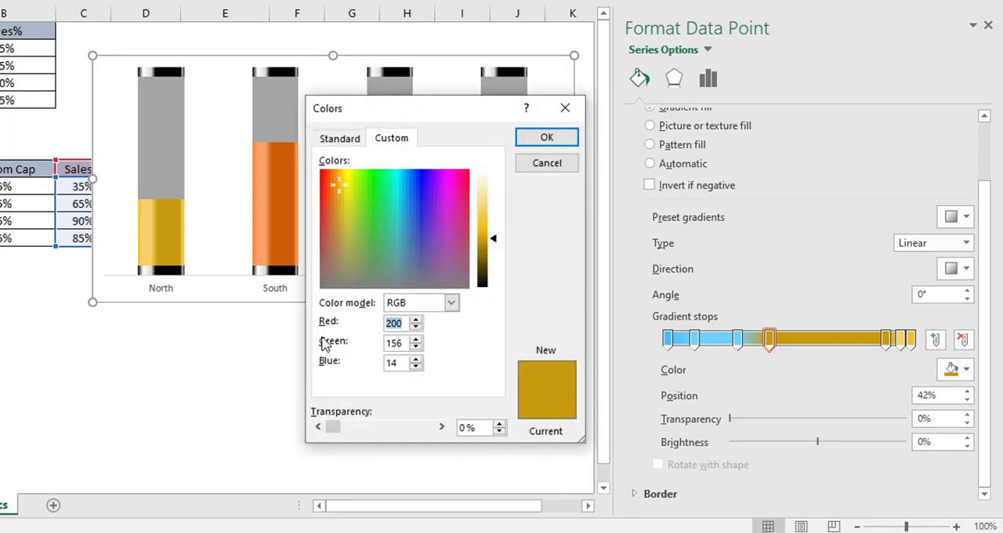
{"action": "type", "text": "51"}
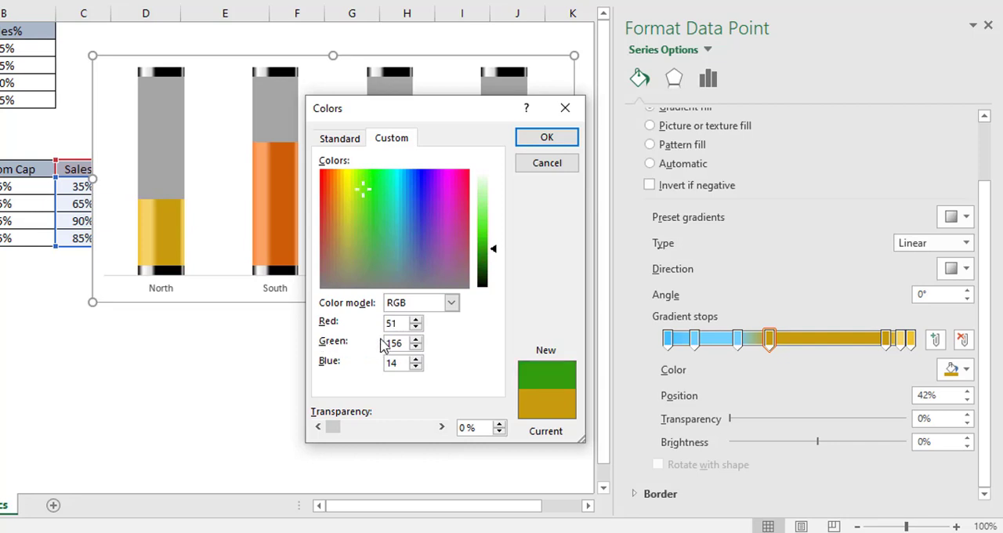
{"action": "left_click_drag", "start_coordinate": [393, 348], "coordinate": [348, 359]}
{"action": "type", "text": "95"}
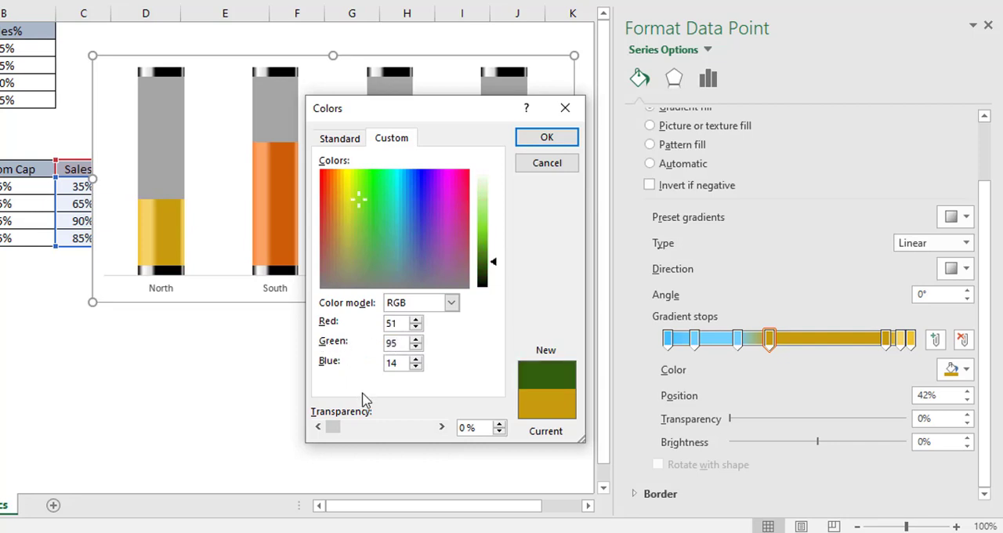
{"action": "key", "text": "Tab"}
{"action": "type", "text": "186"}
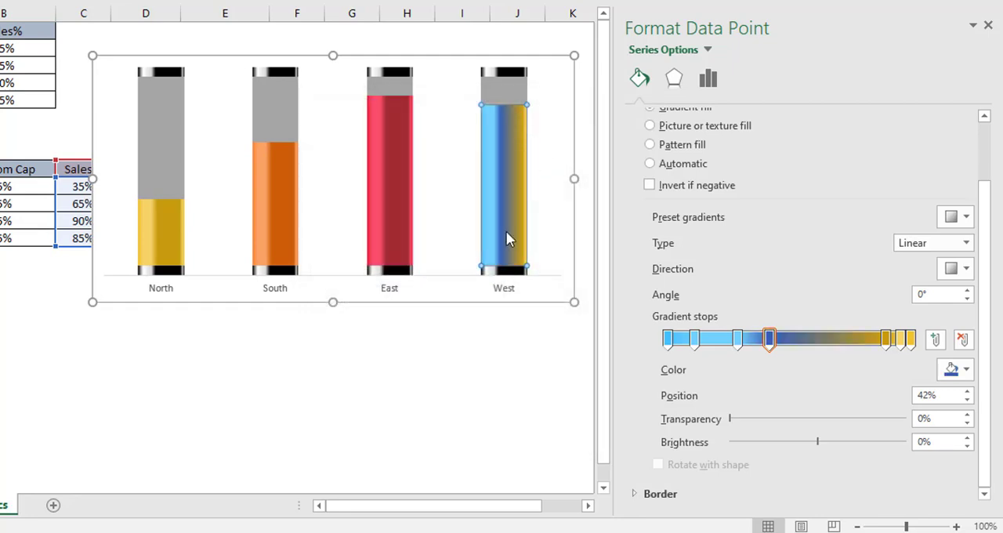
{"action": "left_click", "coordinate": [547, 137]}
Step: Apply the recently used dark blue, RGB 51, 95, 186, to the West data point gradient's fifth stop at 90%
{"action": "left_click", "coordinate": [884, 343]}
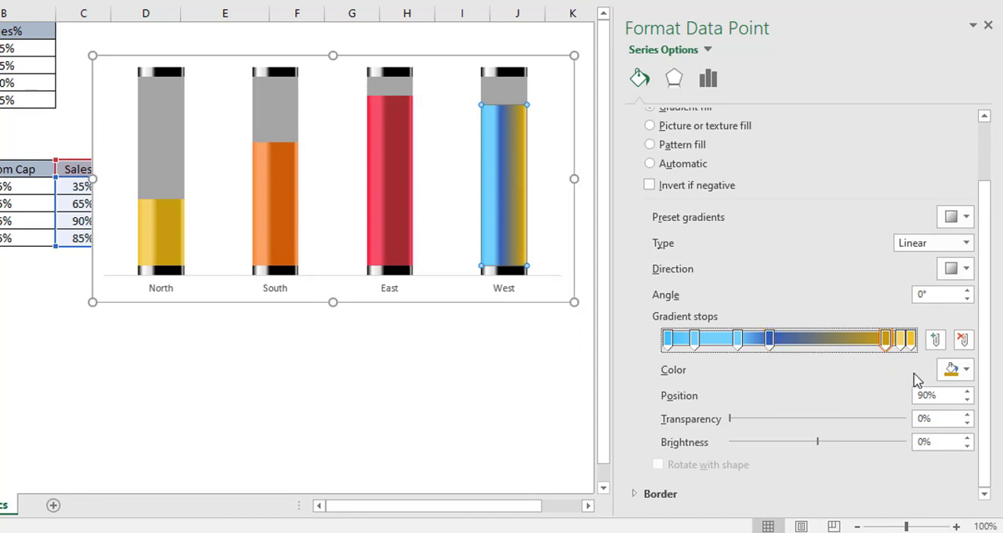
{"action": "left_click", "coordinate": [967, 370]}
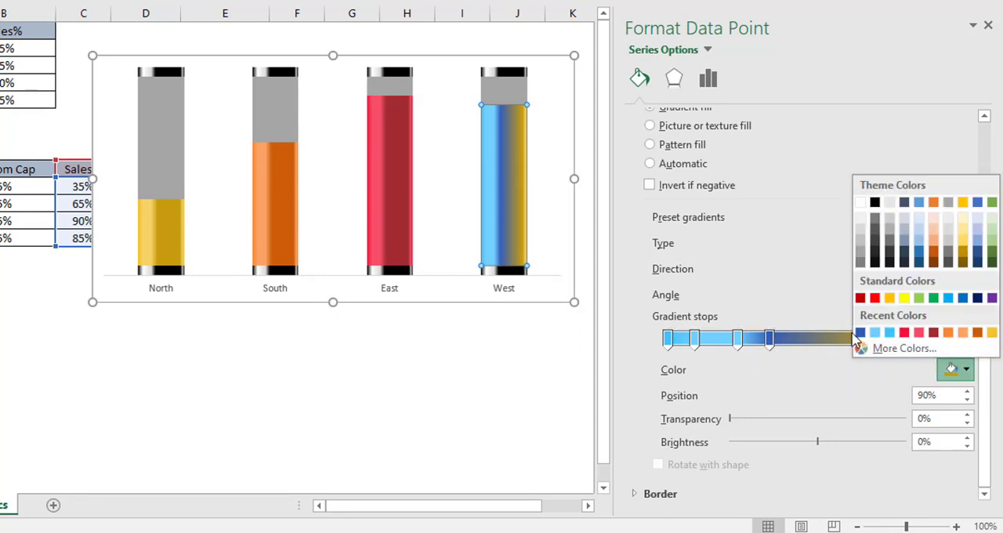
{"action": "left_click", "coordinate": [861, 336]}
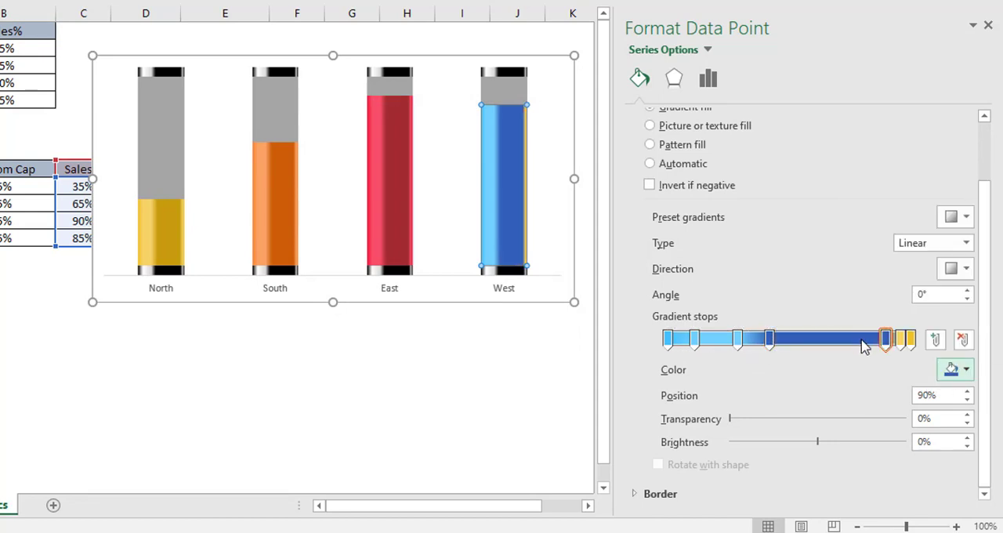
Step: Give the West data point gradient's sixth stop at 96% a custom color of RGB 113, 208, 255
{"action": "left_click", "coordinate": [902, 339]}
{"action": "left_click", "coordinate": [967, 370]}
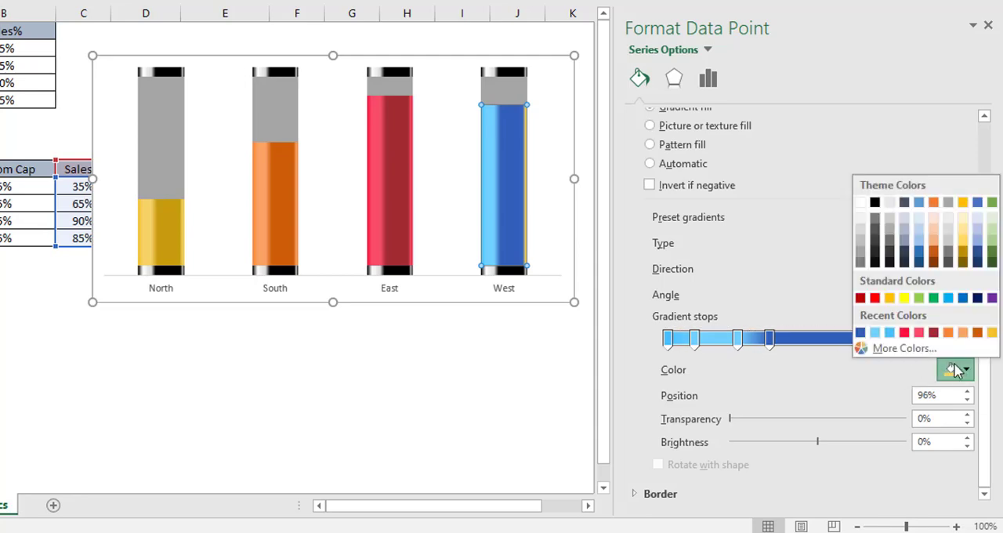
{"action": "left_click", "coordinate": [901, 347]}
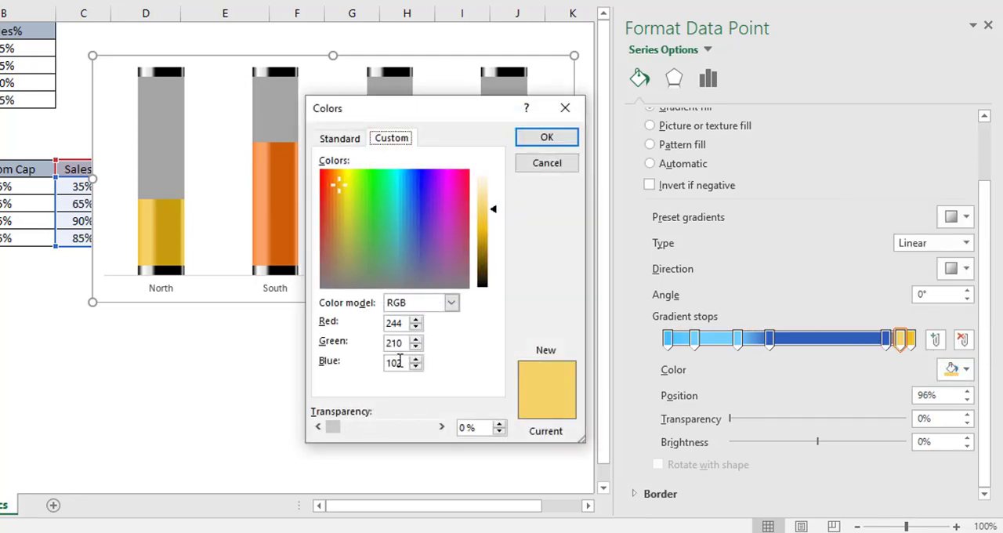
{"action": "double_click", "coordinate": [403, 323]}
{"action": "type", "text": "113"}
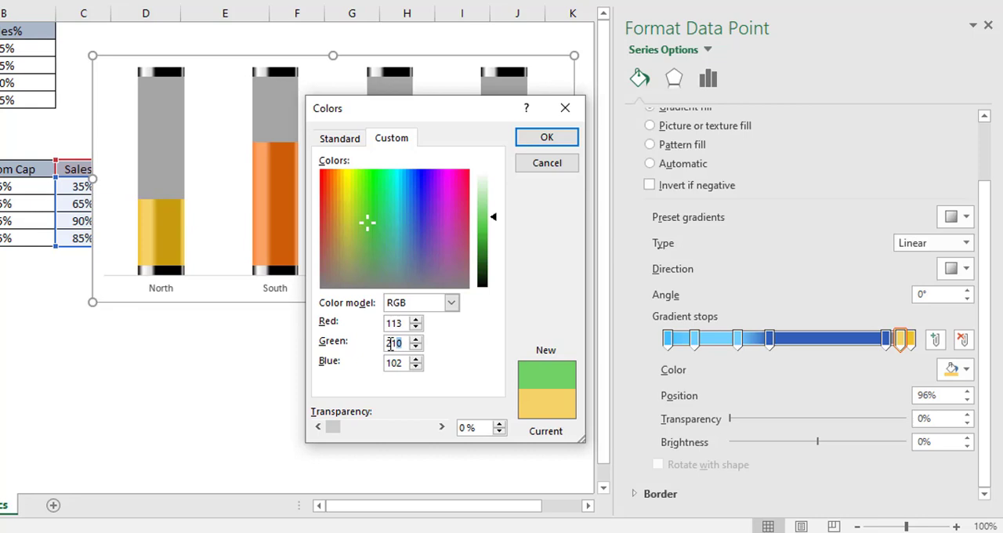
{"action": "left_click_drag", "start_coordinate": [391, 344], "coordinate": [339, 361]}
{"action": "type", "text": "208"}
{"action": "left_click_drag", "start_coordinate": [402, 363], "coordinate": [357, 368]}
{"action": "type", "text": "255"}
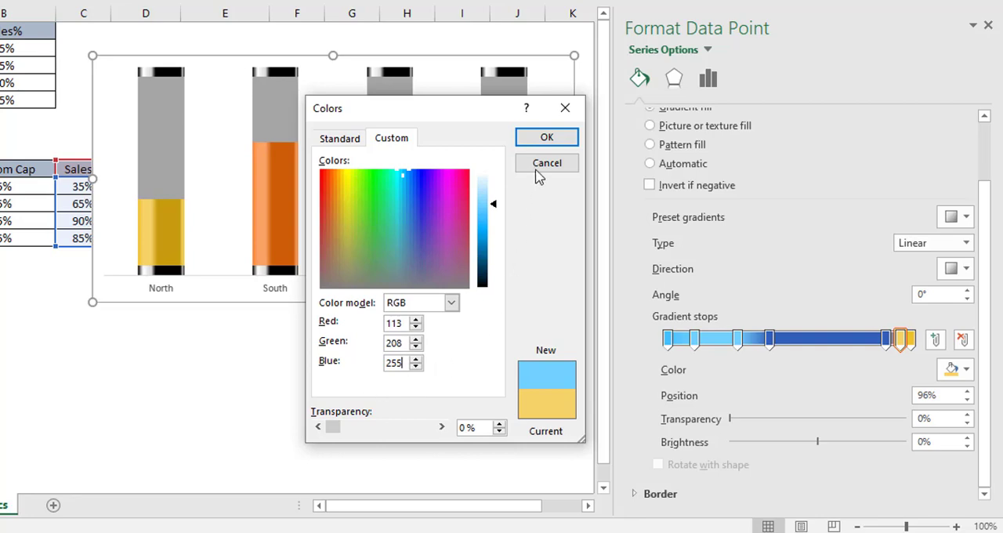
{"action": "left_click", "coordinate": [547, 138]}
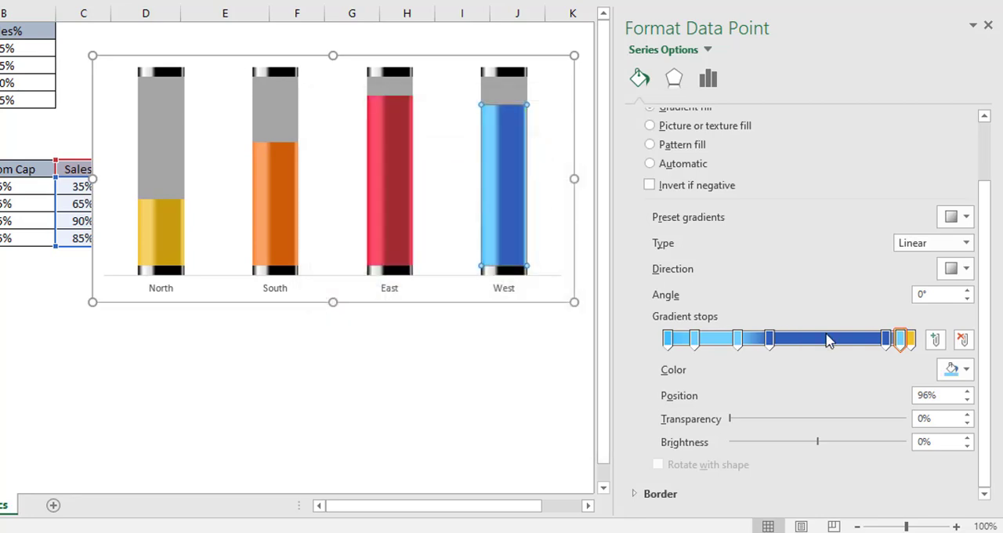
Step: Give the West data point gradient's seventh stop at 100% a custom color of RGB 69, 192, 255, then deselect the chart
{"action": "left_click", "coordinate": [912, 345]}
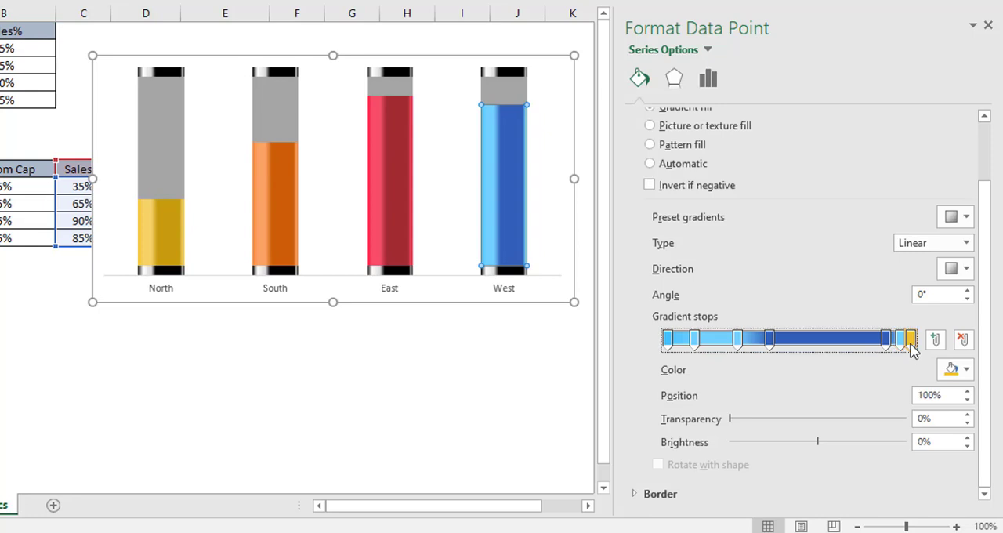
{"action": "left_click", "coordinate": [965, 371]}
{"action": "left_click", "coordinate": [901, 348]}
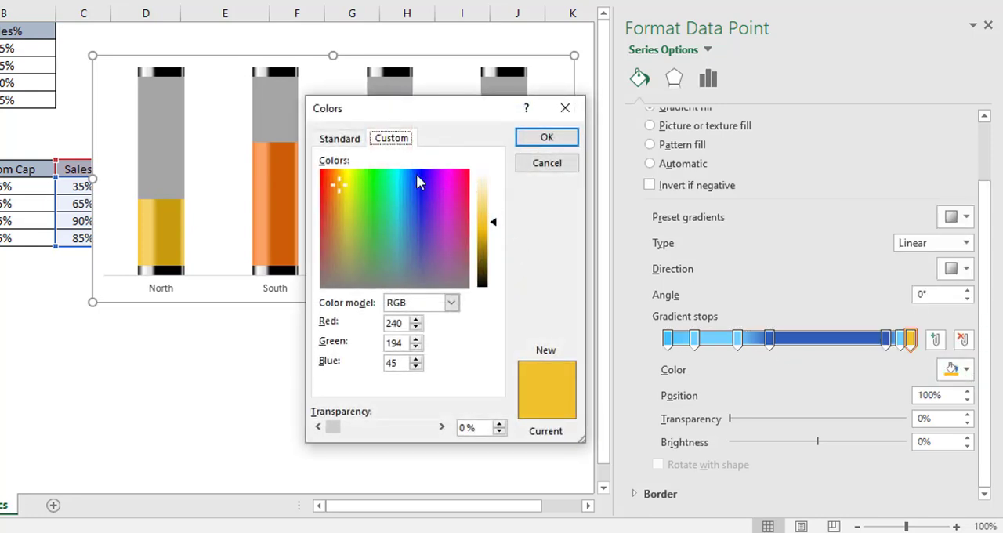
{"action": "double_click", "coordinate": [396, 322]}
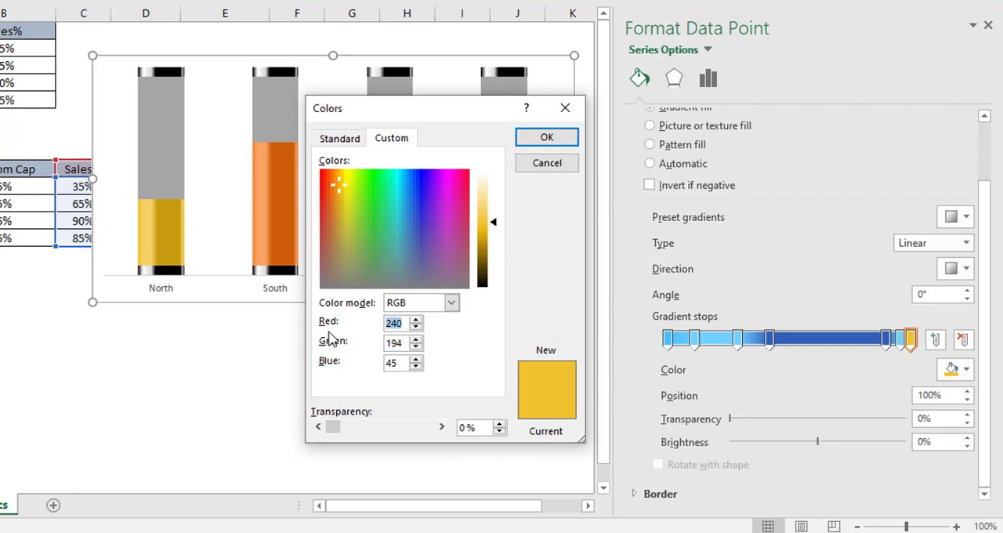
{"action": "type", "text": "69"}
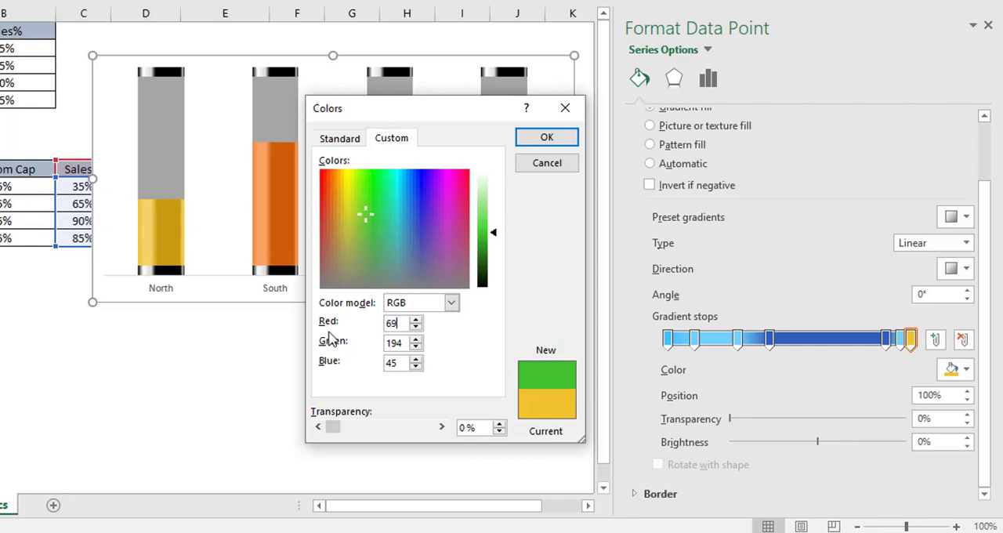
{"action": "double_click", "coordinate": [402, 343]}
{"action": "type", "text": "192"}
{"action": "left_click_drag", "start_coordinate": [398, 363], "coordinate": [367, 368]}
{"action": "type", "text": "255"}
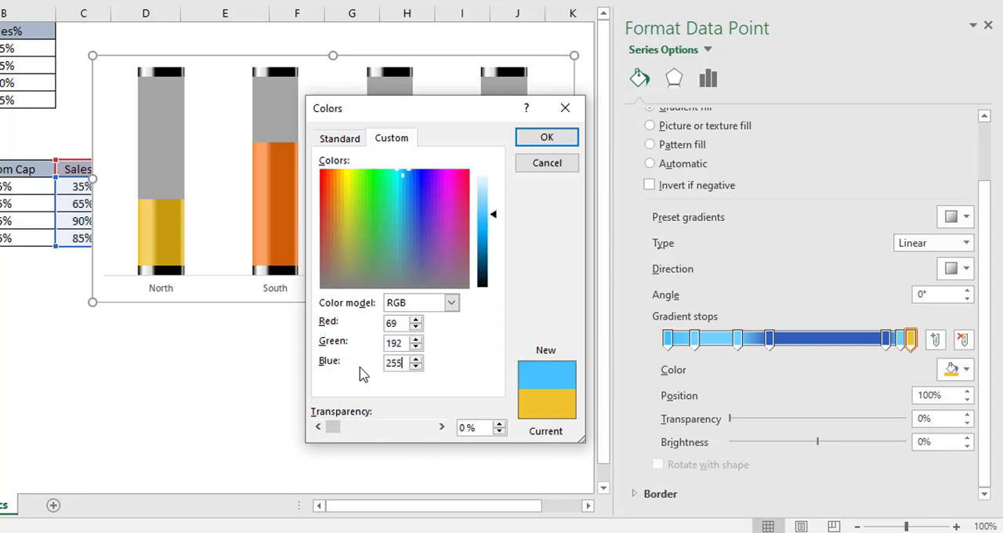
{"action": "left_click", "coordinate": [550, 140]}
{"action": "left_click", "coordinate": [396, 409]}
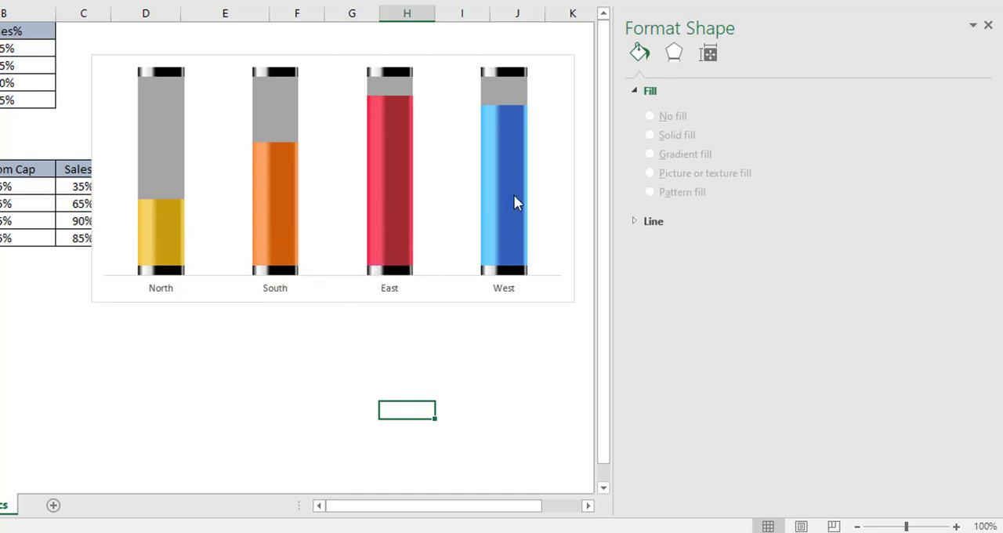
Step: Apply a gradient fill to the Empty Glass series in the chart
{"action": "mouse_move", "coordinate": [525, 221]}
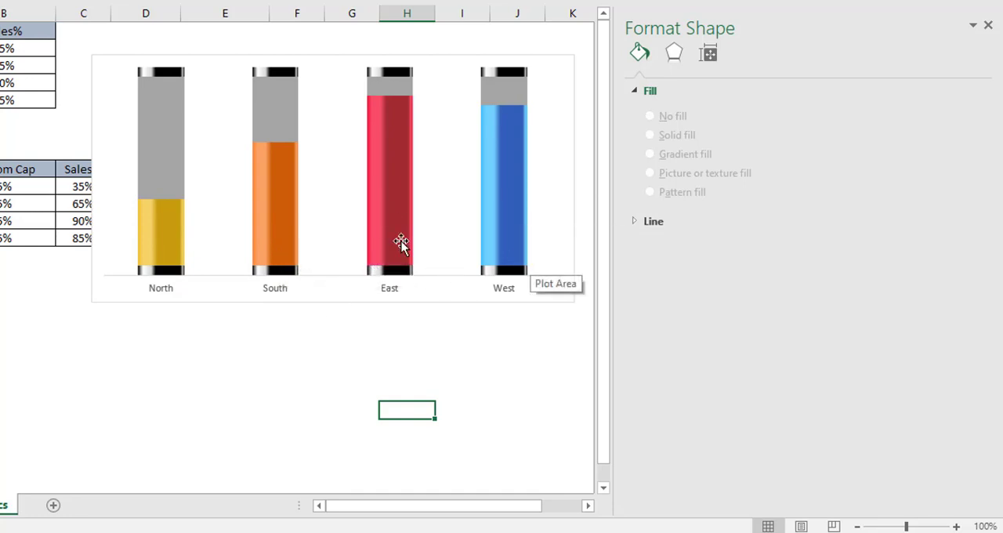
{"action": "mouse_move", "coordinate": [159, 146]}
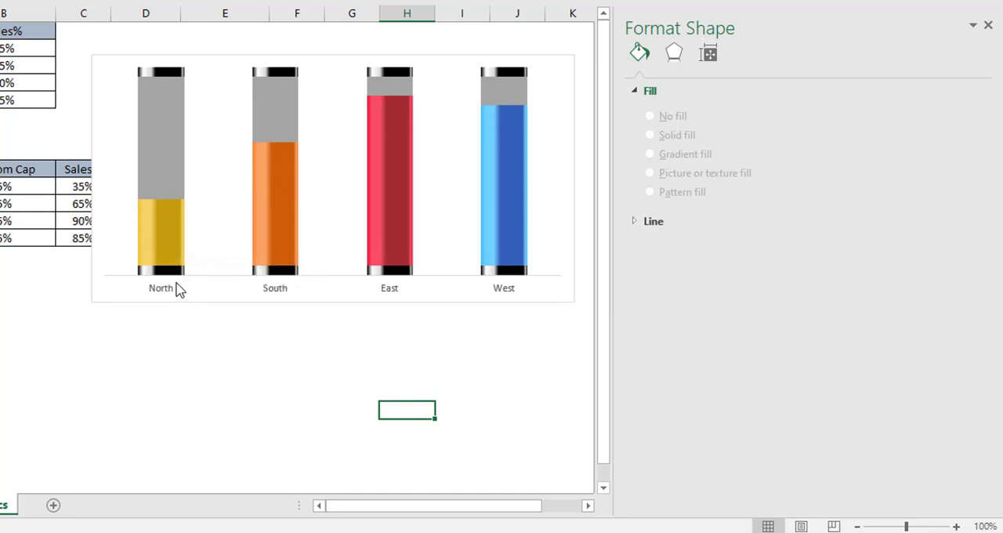
{"action": "left_click", "coordinate": [172, 146]}
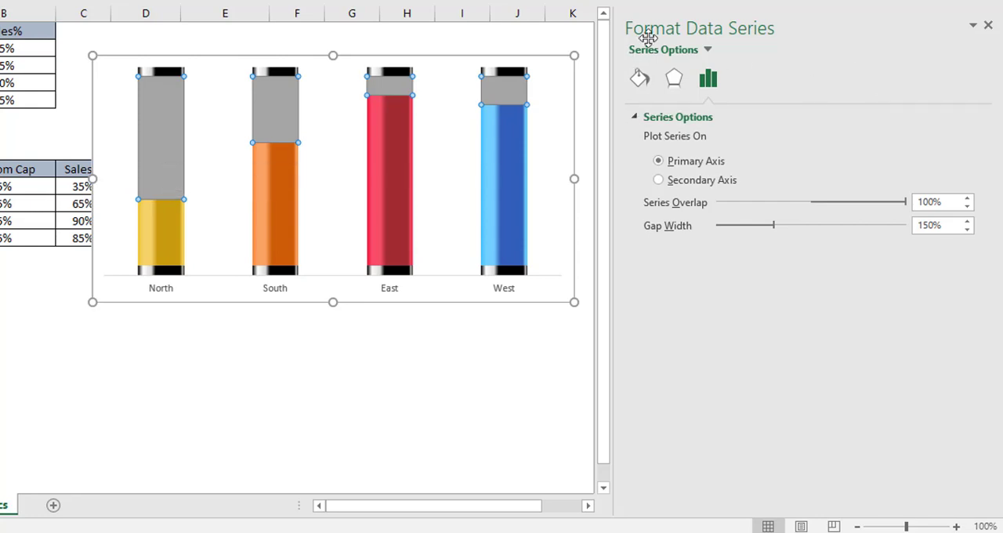
{"action": "left_click", "coordinate": [643, 84]}
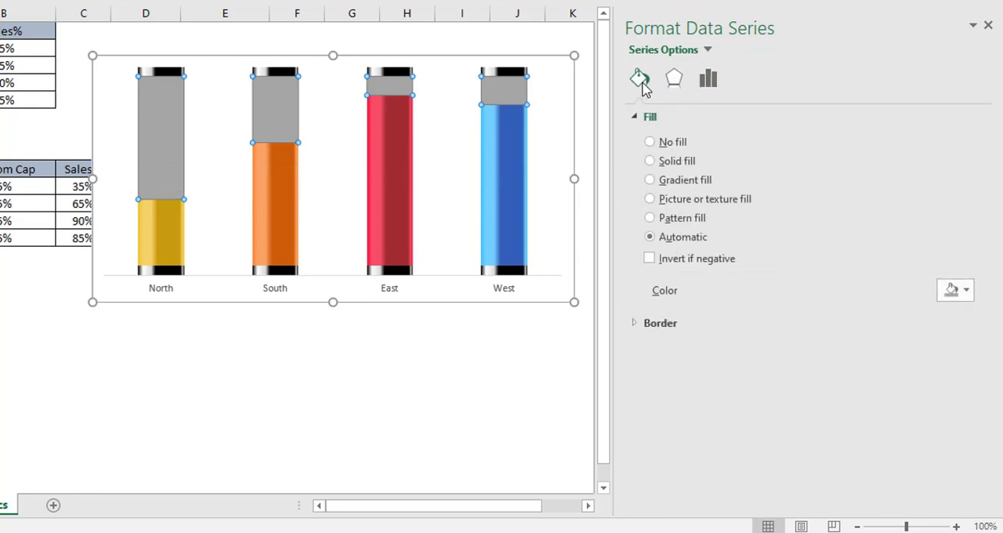
{"action": "left_click", "coordinate": [651, 180]}
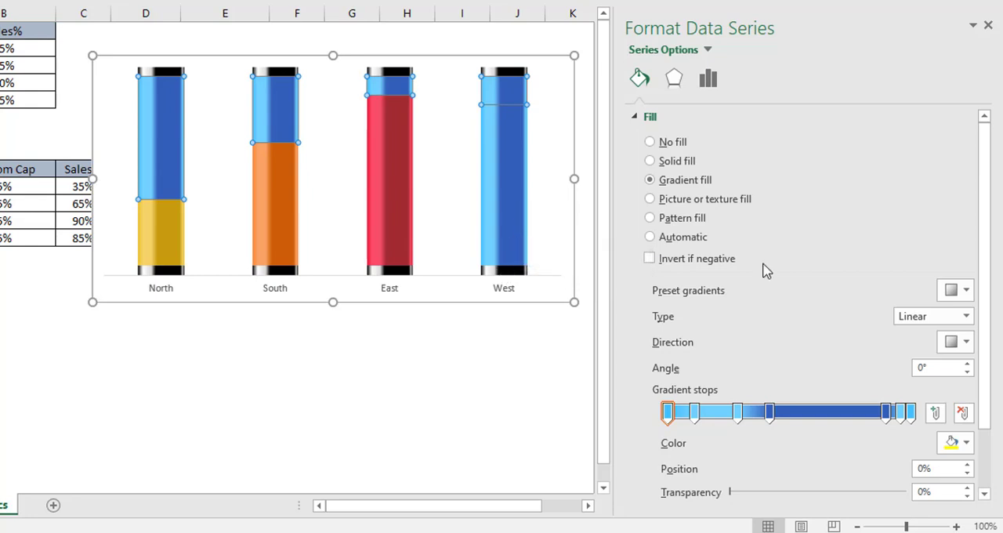
Step: Move the Empty Glass gradient's first stop to position 4% and its second stop to 13%
{"action": "scroll", "coordinate": [985, 167], "scroll_direction": "down", "scroll_amount": 2}
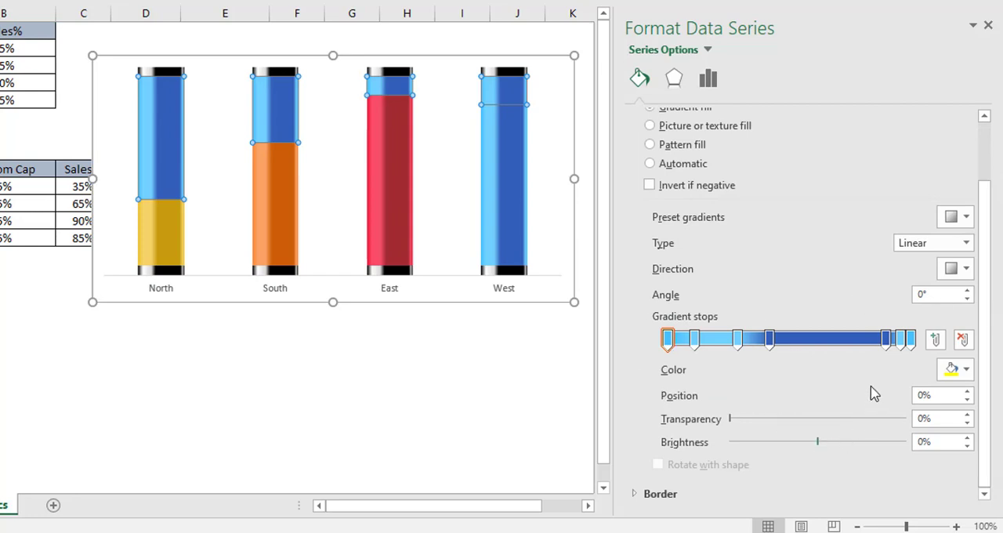
{"action": "left_click", "coordinate": [666, 347]}
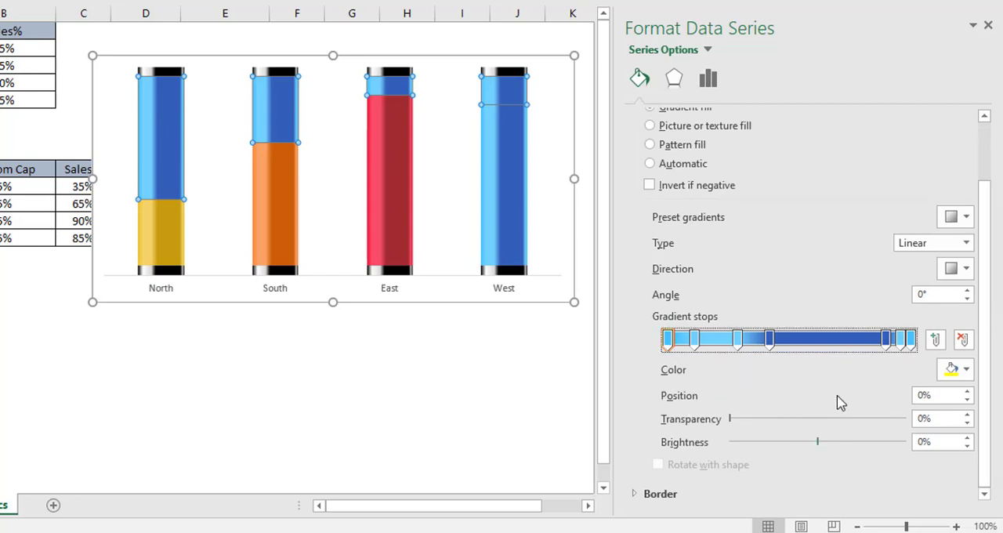
{"action": "left_click", "coordinate": [938, 395]}
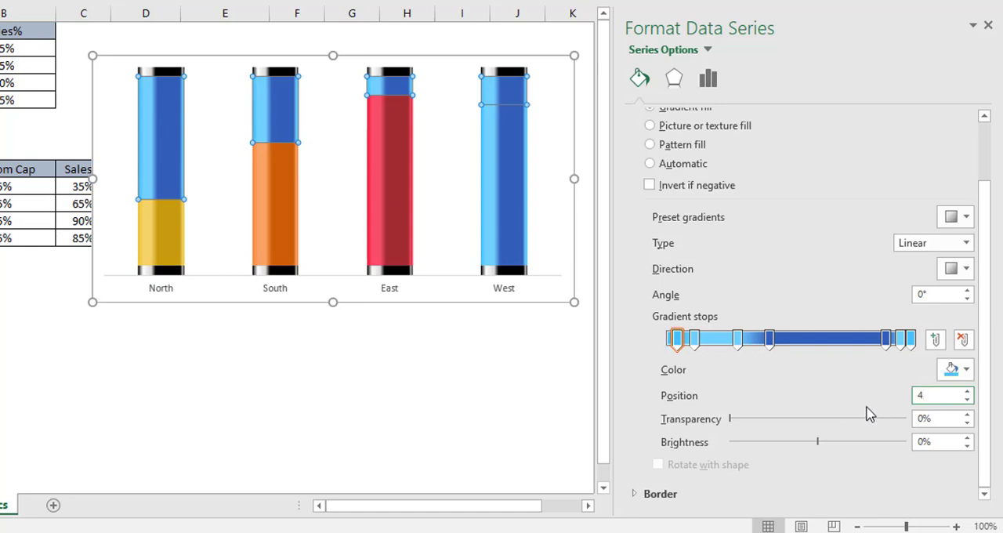
{"action": "left_click", "coordinate": [696, 339]}
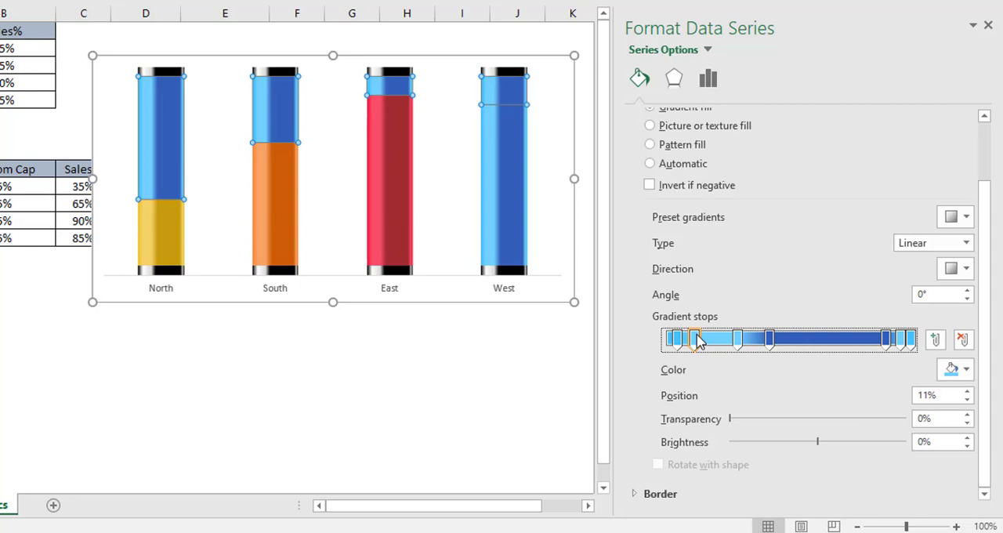
{"action": "left_click", "coordinate": [947, 395]}
{"action": "type", "text": "13"}
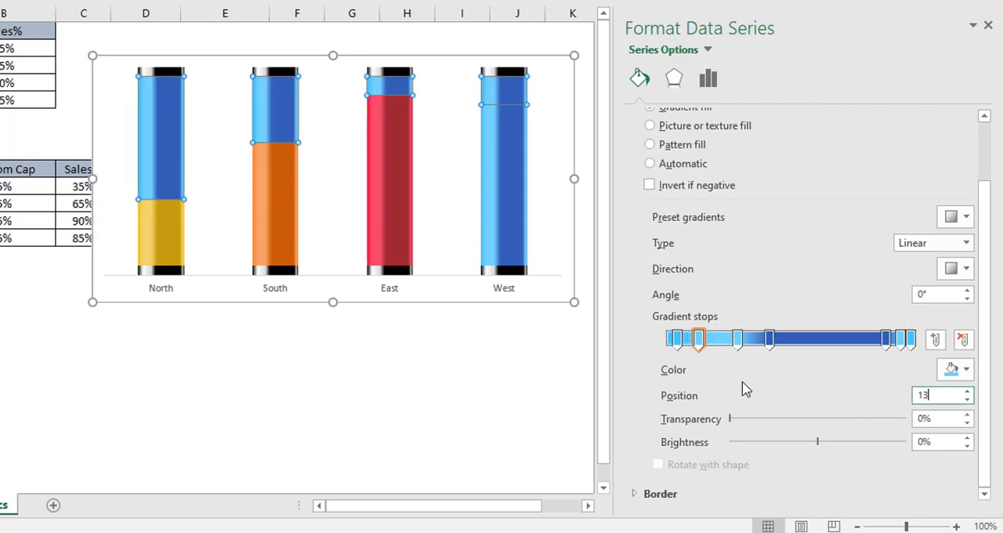
Step: Move the Empty Glass gradient's third stop to position 20% and its fourth stop to 36%
{"action": "left_click", "coordinate": [737, 339]}
{"action": "left_click", "coordinate": [941, 397]}
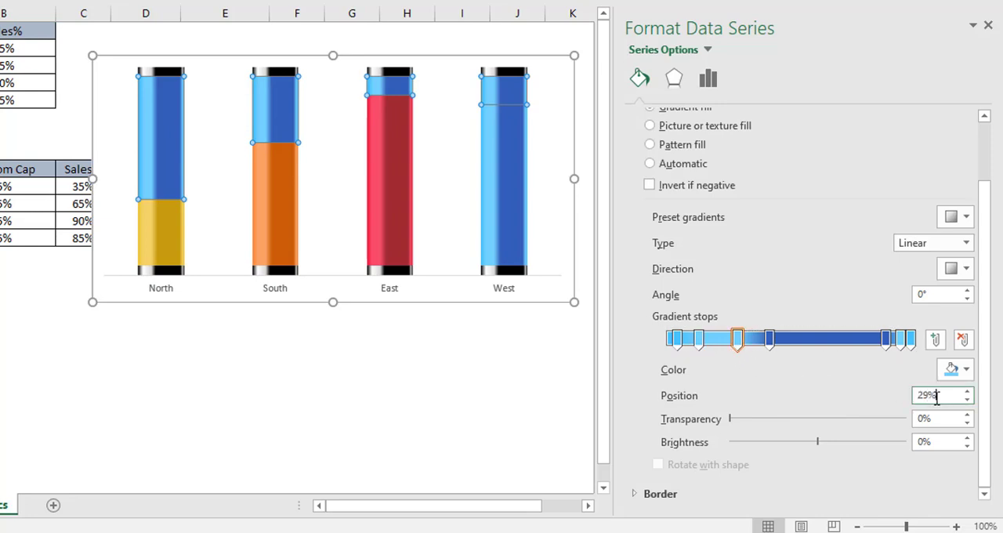
{"action": "type", "text": "20"}
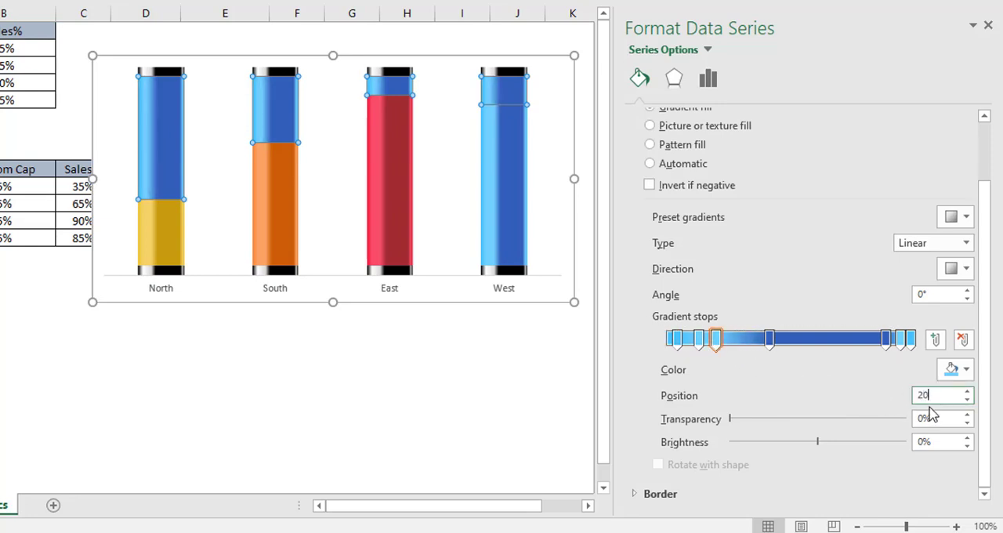
{"action": "key", "text": "Return"}
{"action": "left_click", "coordinate": [769, 340]}
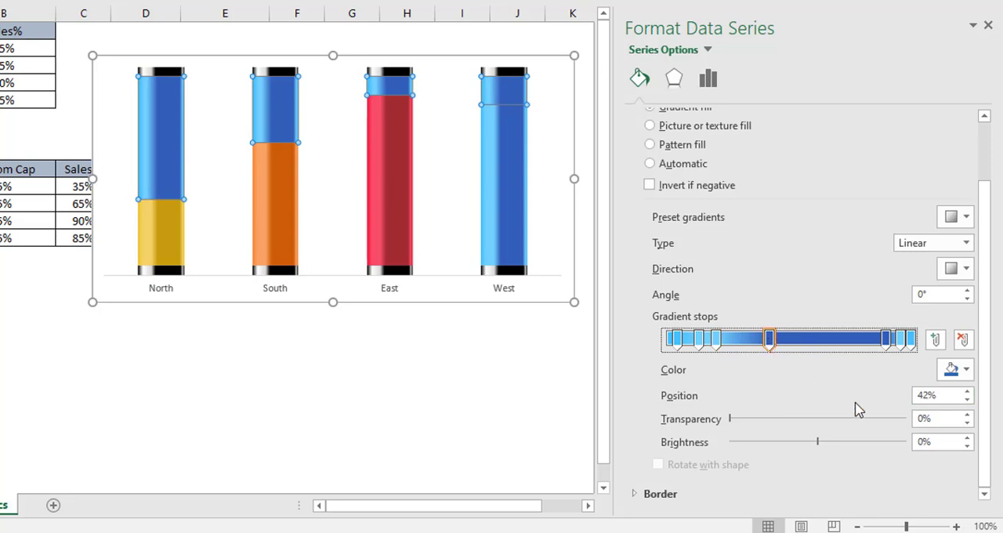
{"action": "left_click", "coordinate": [945, 400]}
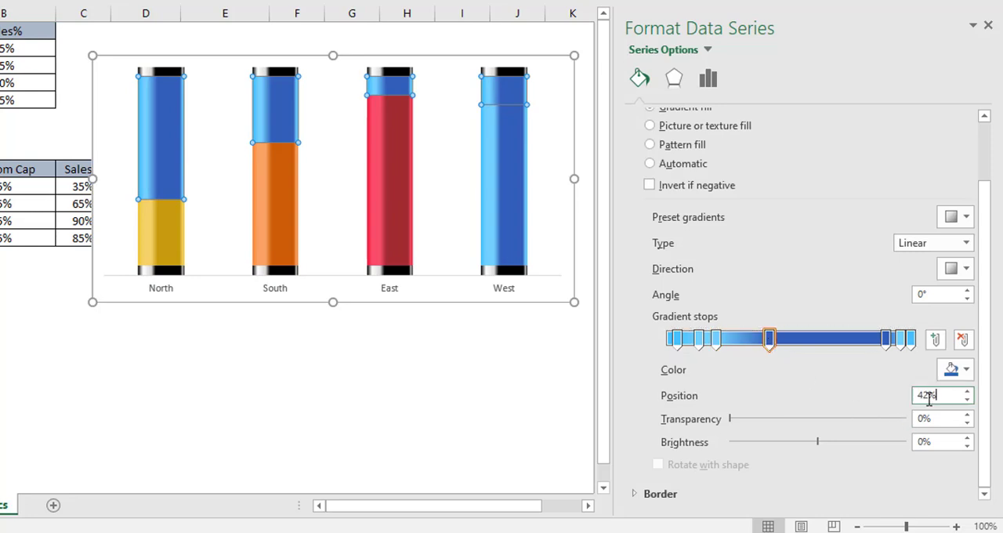
{"action": "type", "text": "36"}
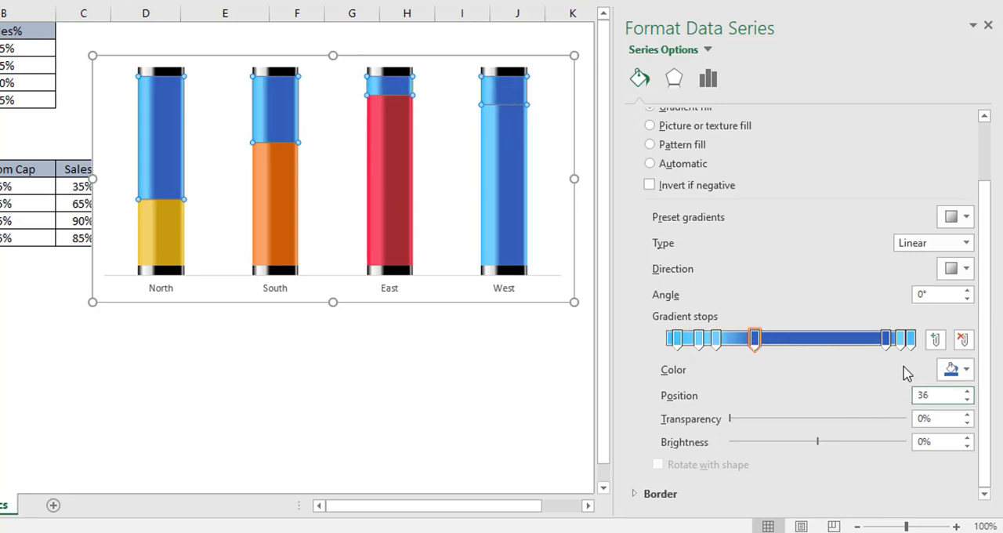
Step: Move the Empty Glass gradient's fifth stop to position 89% and check the positions of the last two stops
{"action": "left_click", "coordinate": [886, 339]}
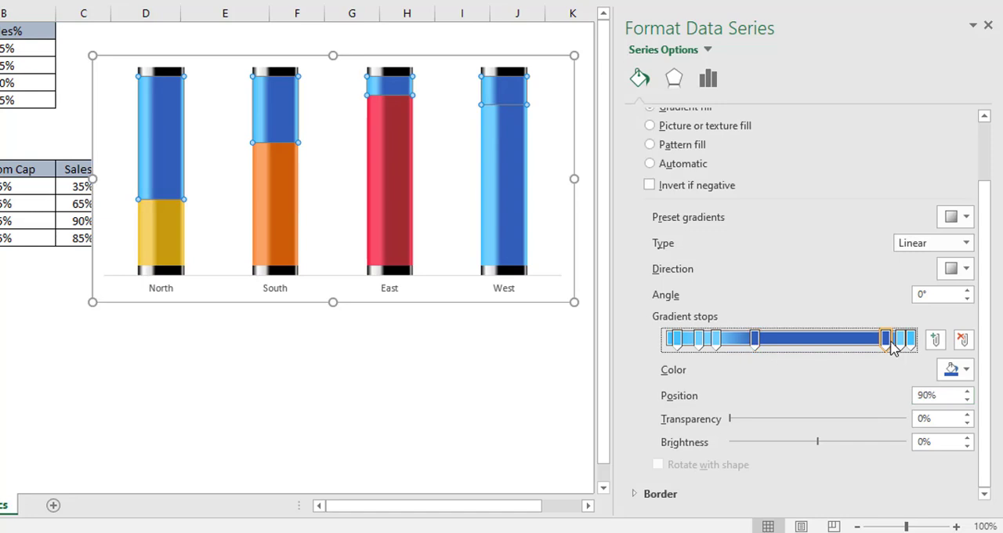
{"action": "left_click", "coordinate": [942, 396]}
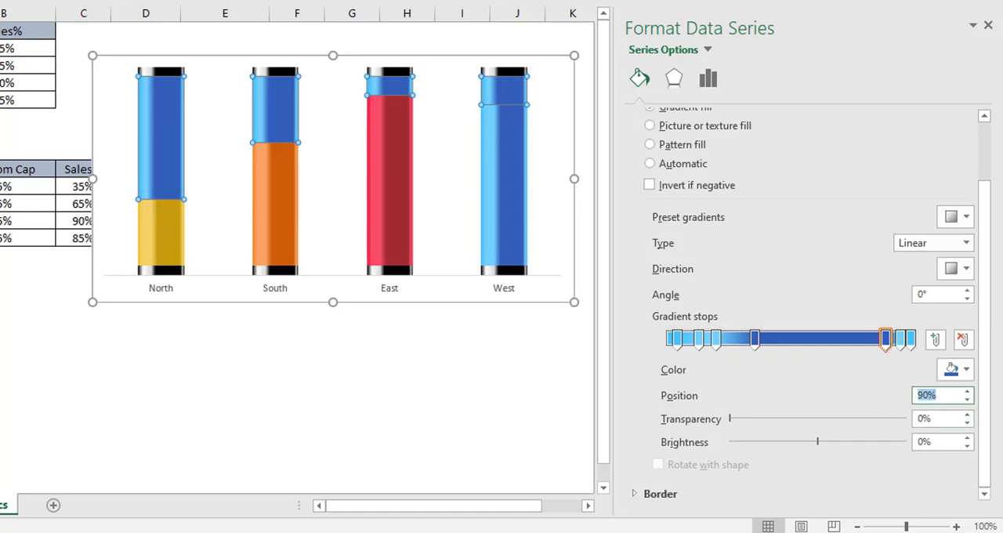
{"action": "type", "text": "89"}
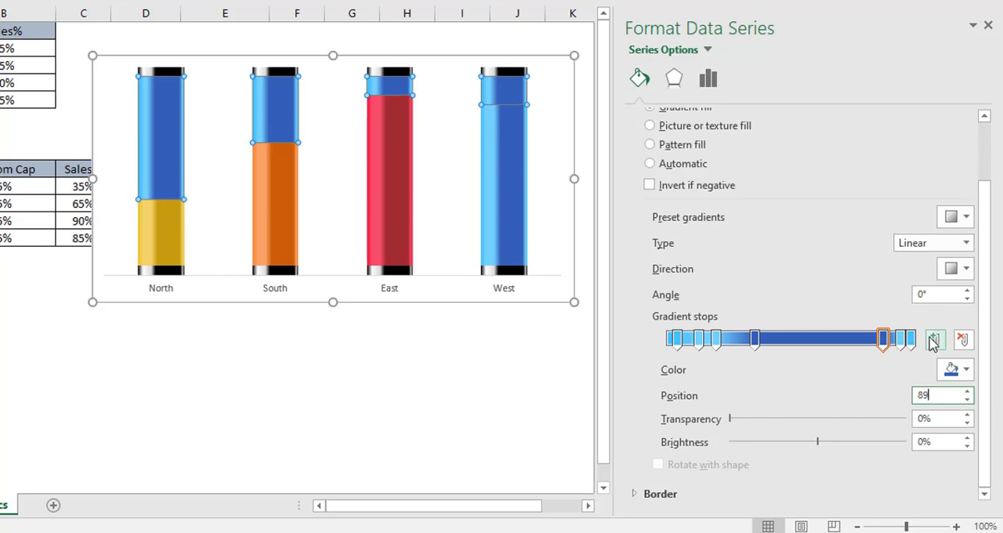
{"action": "left_click", "coordinate": [901, 343]}
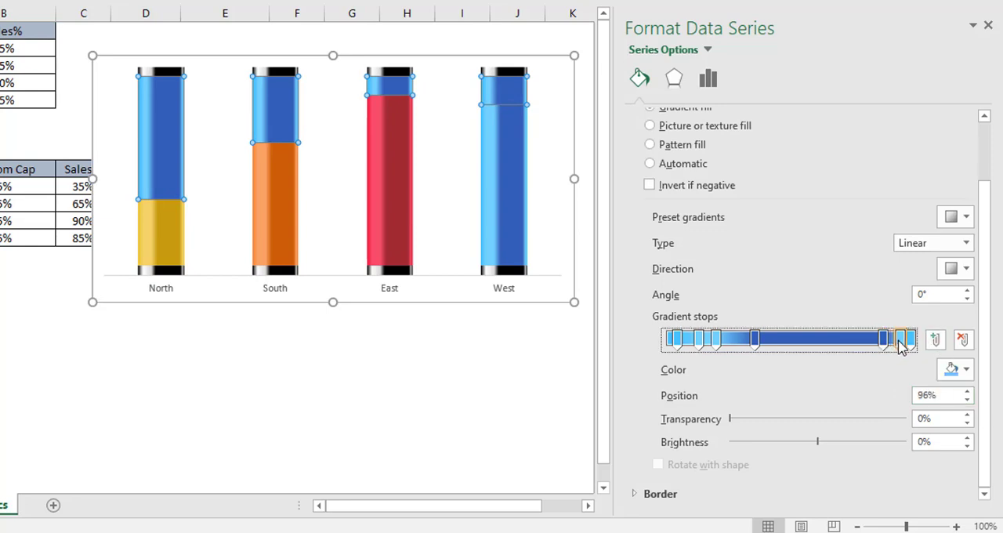
{"action": "left_click", "coordinate": [910, 342]}
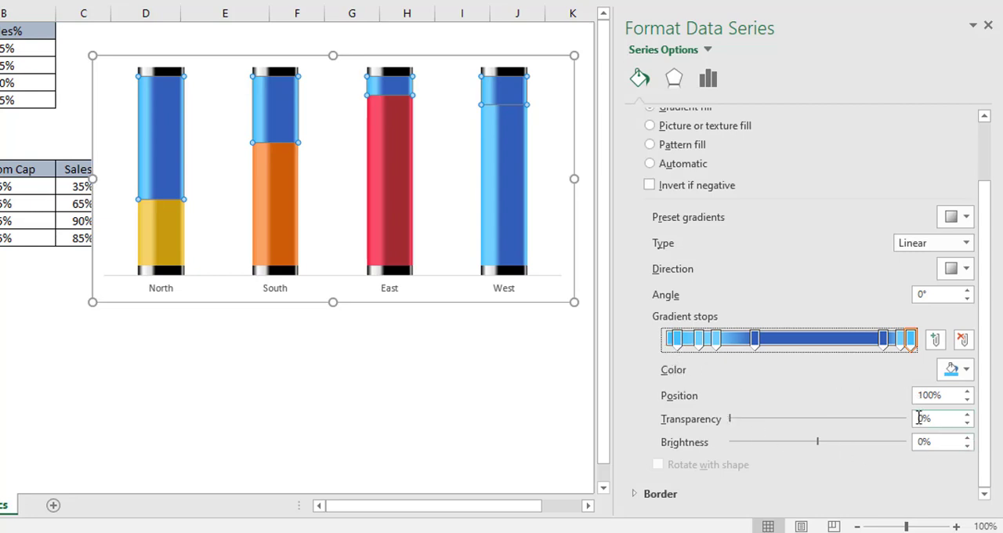
Step: Color the Empty Glass gradient's first stop black and set its transparency to 76%
{"action": "left_click", "coordinate": [679, 347]}
{"action": "left_click", "coordinate": [970, 371]}
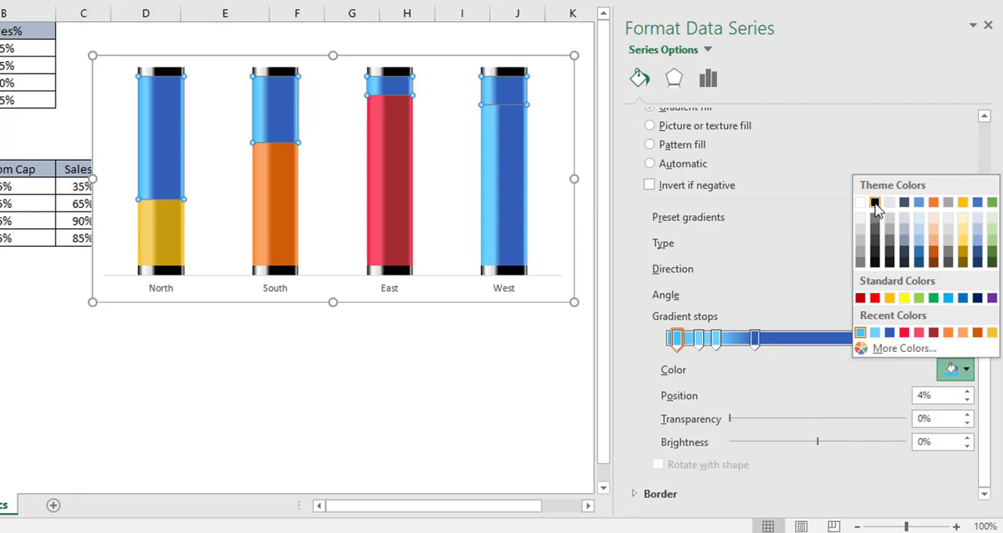
{"action": "left_click", "coordinate": [876, 203]}
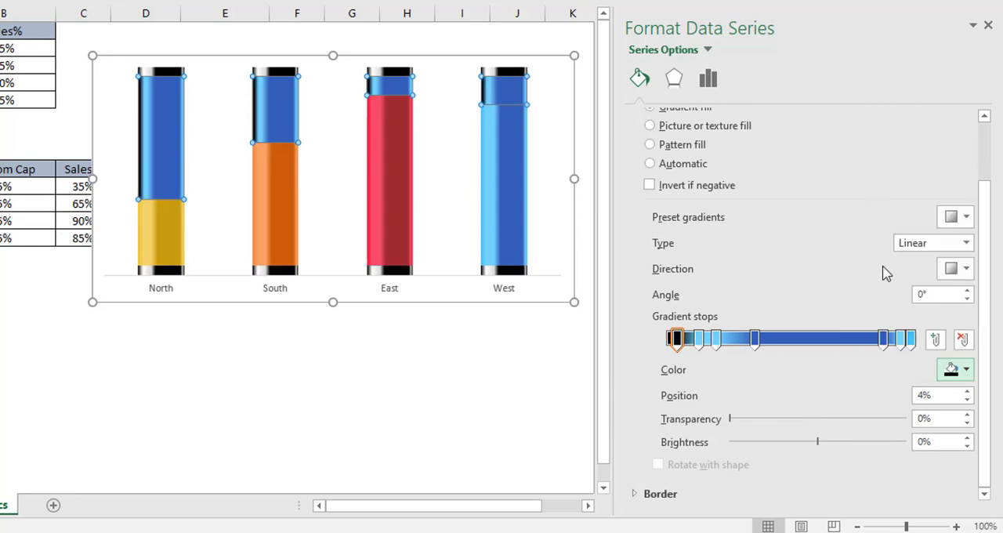
{"action": "left_click", "coordinate": [922, 419]}
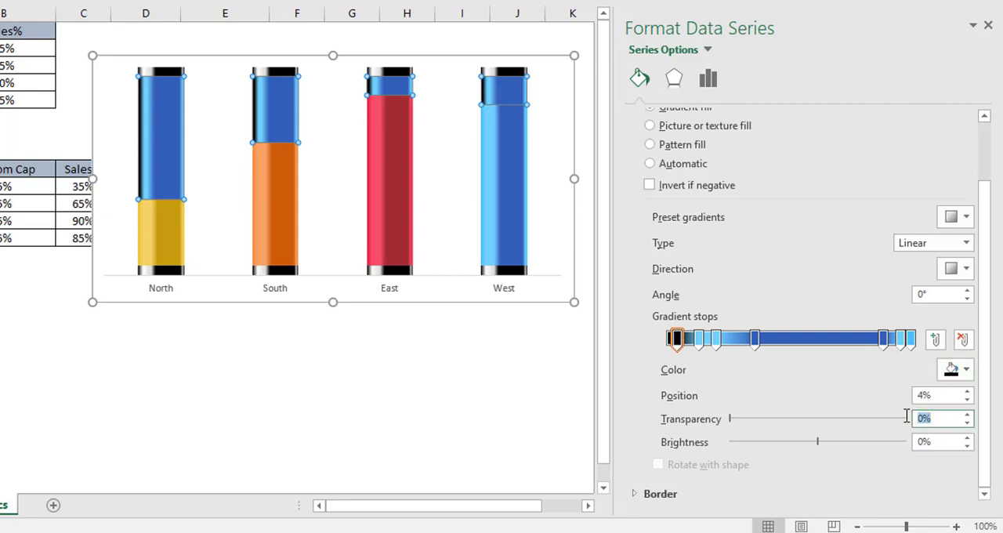
{"action": "type", "text": "76"}
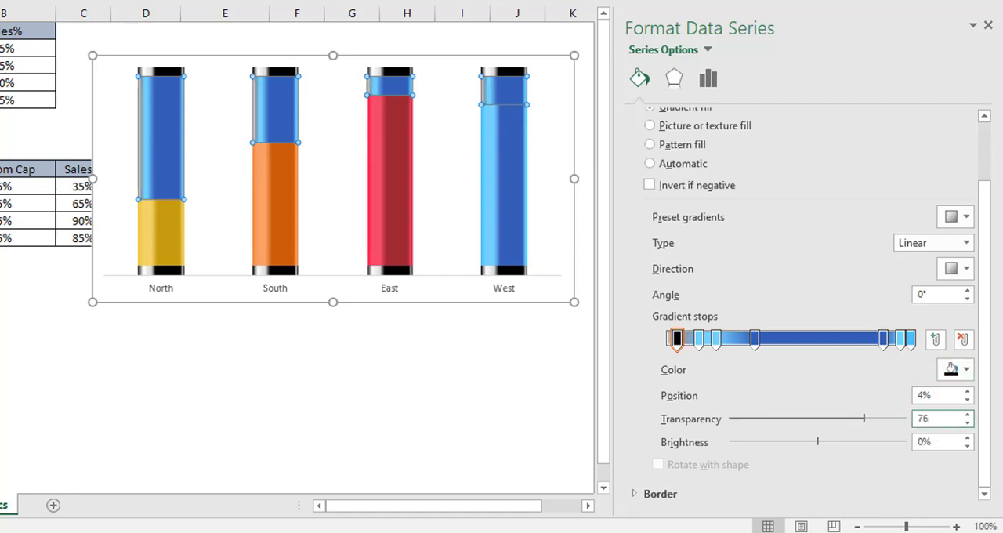
Step: Make the Empty Glass gradient's second stop white, with position 8% and transparency 86%
{"action": "left_click", "coordinate": [699, 348]}
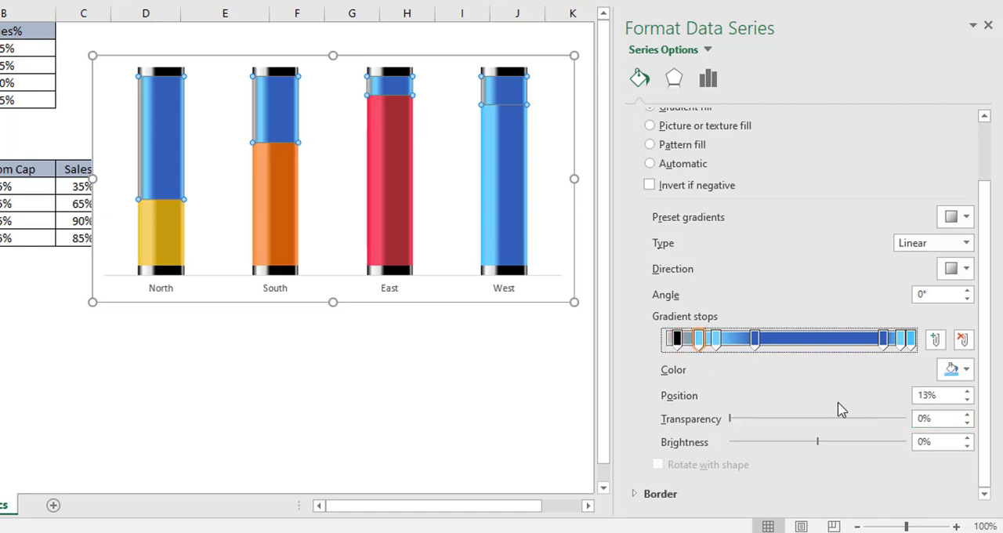
{"action": "left_click", "coordinate": [967, 370]}
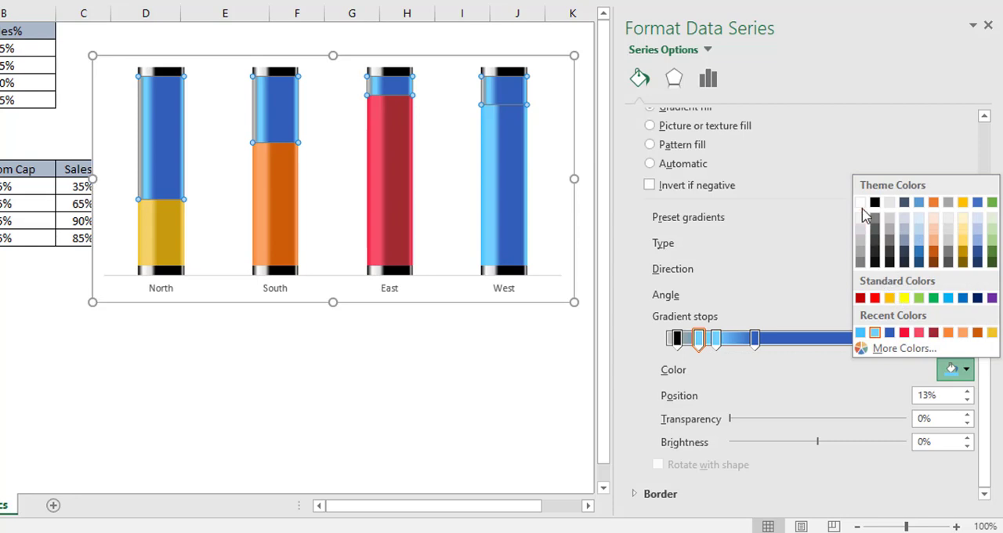
{"action": "left_click", "coordinate": [860, 203]}
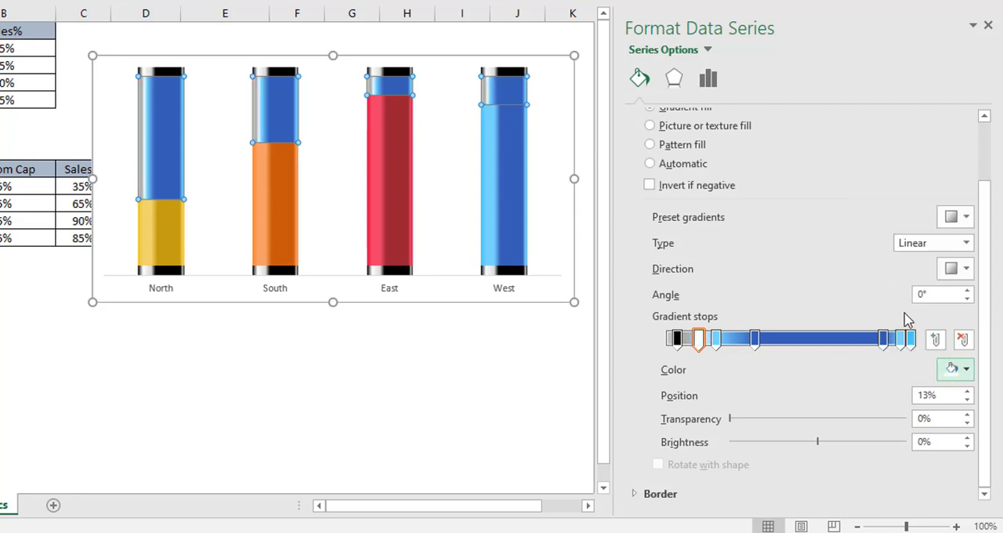
{"action": "left_click_drag", "start_coordinate": [945, 397], "coordinate": [900, 404]}
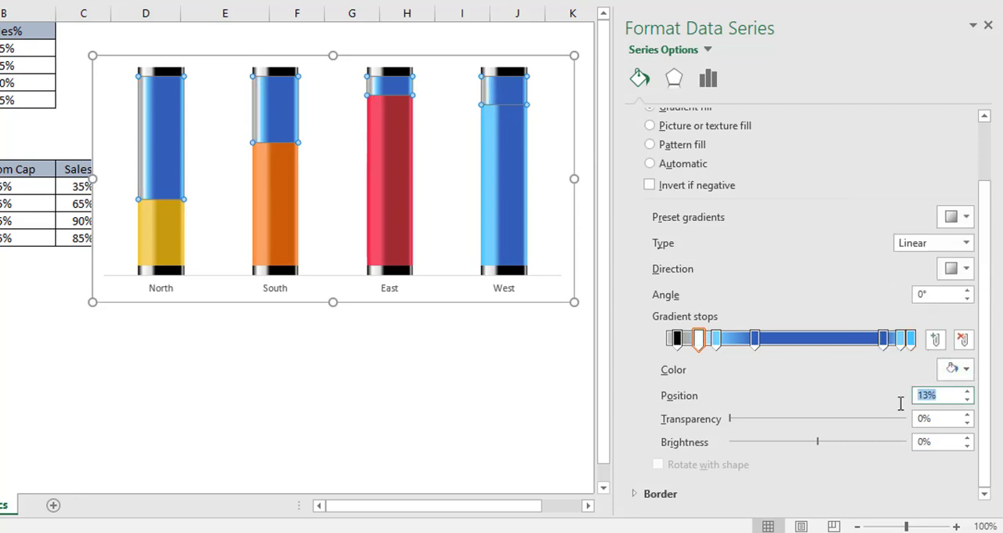
{"action": "type", "text": "86"}
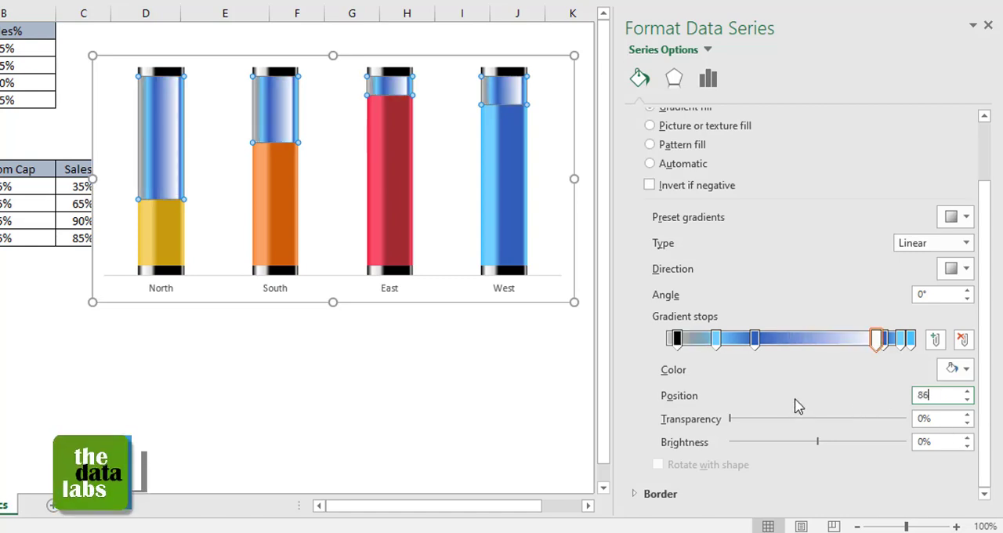
{"action": "key", "text": "BackSpace"}
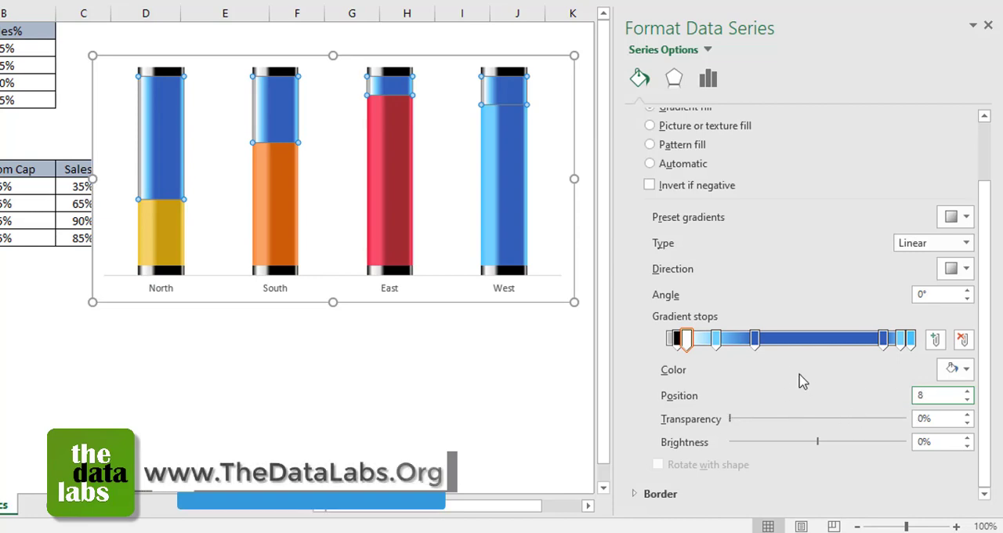
{"action": "left_click", "coordinate": [948, 419]}
{"action": "double_click", "coordinate": [907, 418]}
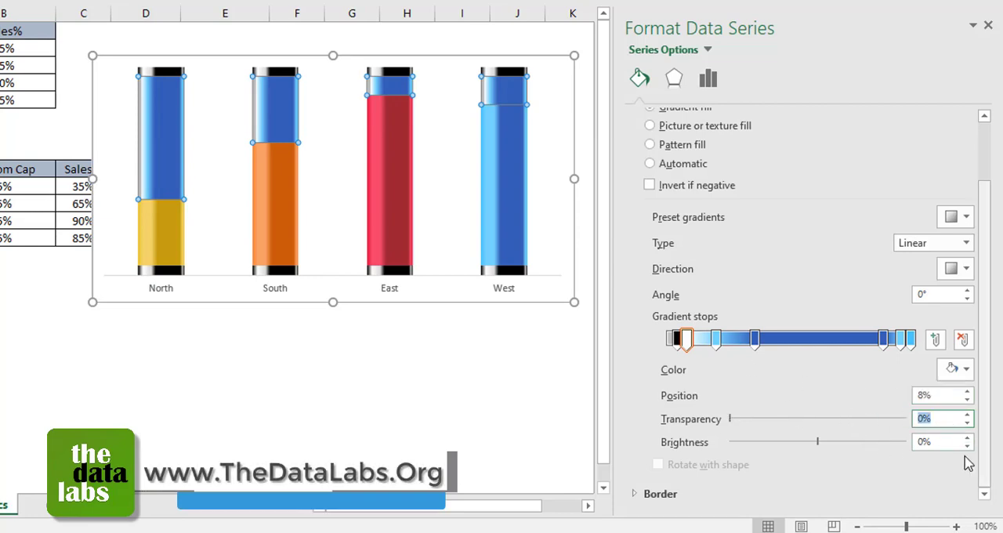
{"action": "type", "text": "86"}
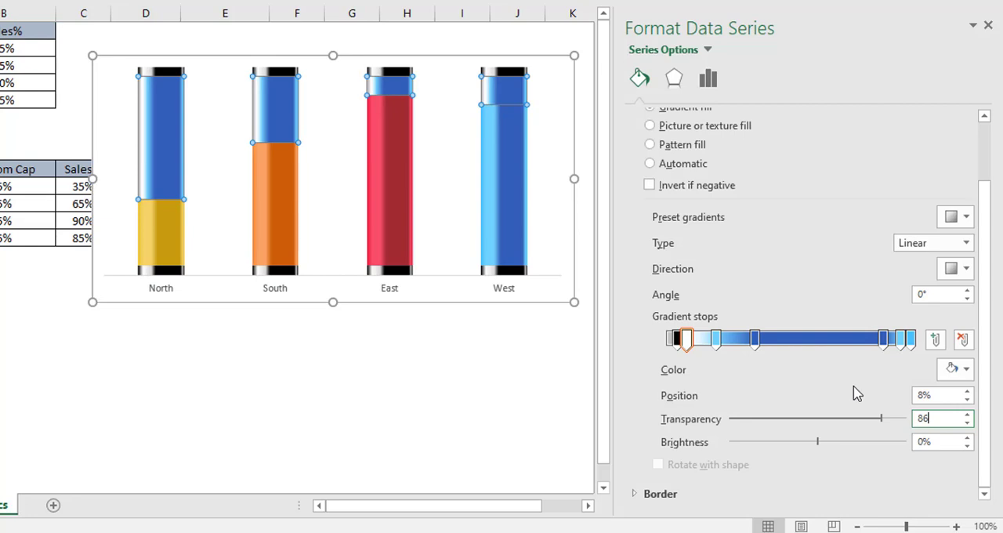
Step: Color the Empty Glass gradient's third stop White, Background 1, Darker 15% and set its transparency to 100%
{"action": "left_click", "coordinate": [716, 343]}
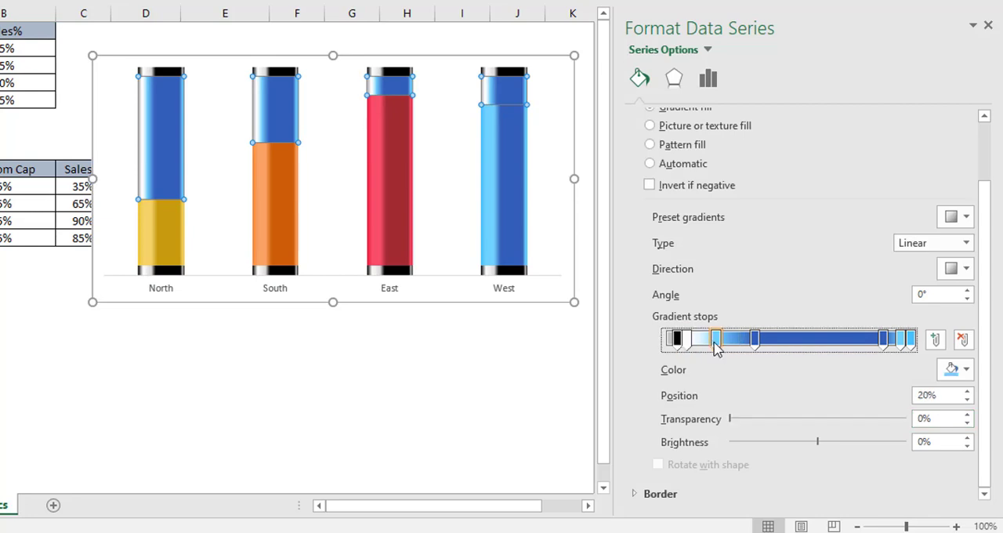
{"action": "left_click", "coordinate": [969, 373]}
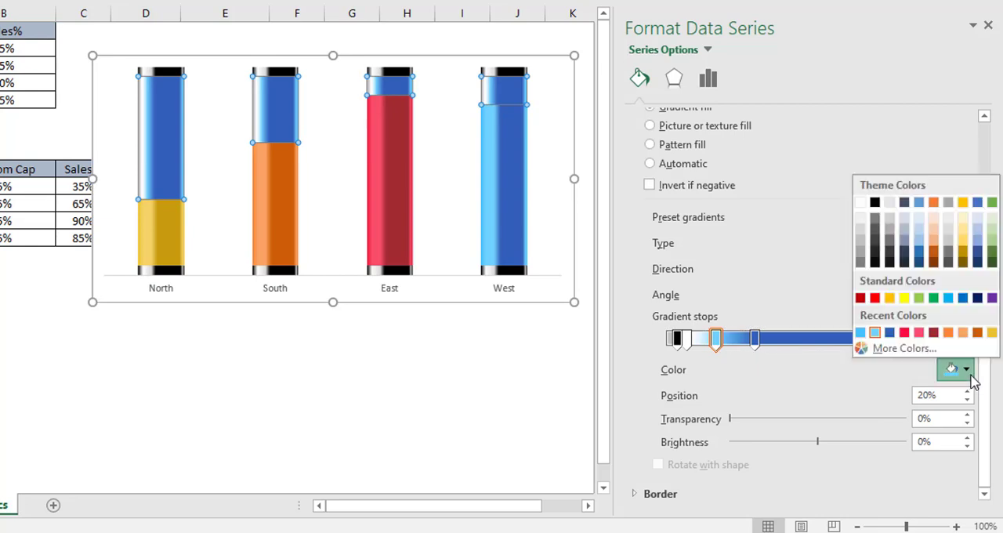
{"action": "left_click", "coordinate": [862, 235]}
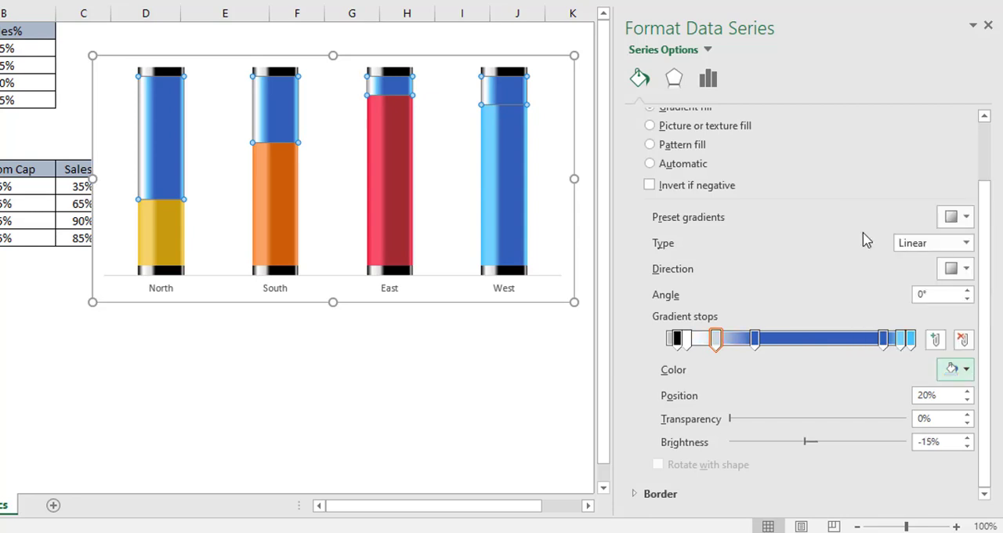
{"action": "left_click_drag", "start_coordinate": [936, 420], "coordinate": [893, 424]}
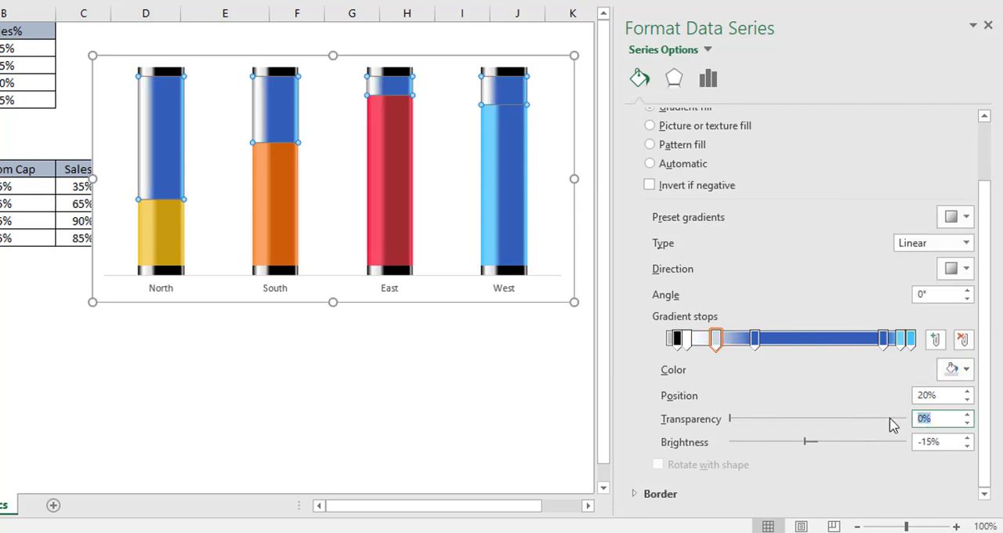
{"action": "type", "text": "100"}
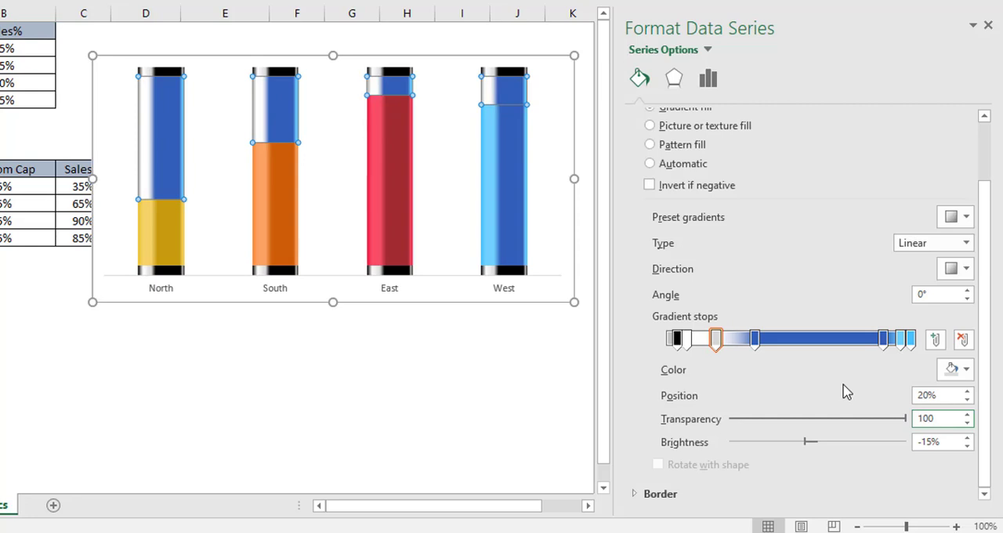
Step: Color the Empty Glass gradient's fourth stop black and set its transparency to 80%
{"action": "left_click", "coordinate": [755, 340]}
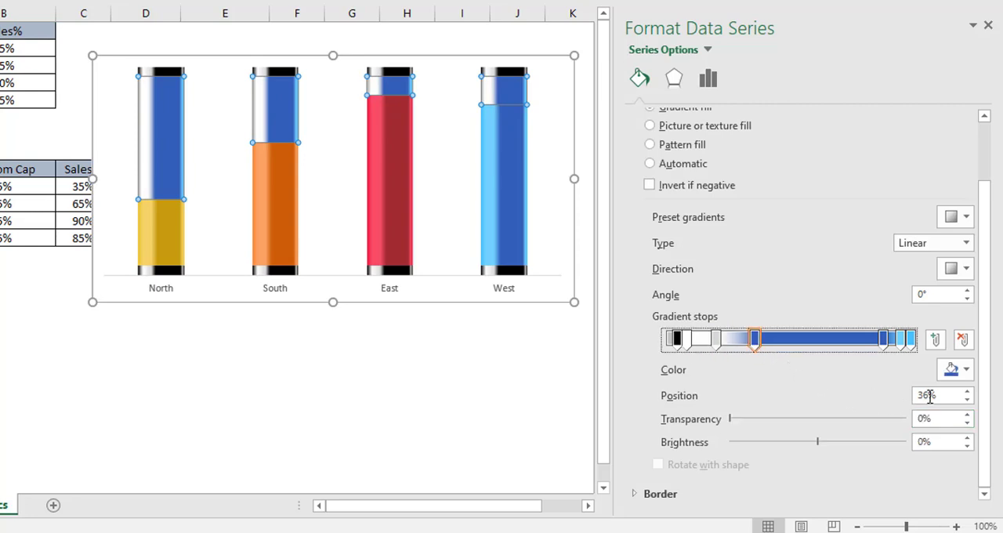
{"action": "left_click", "coordinate": [966, 369]}
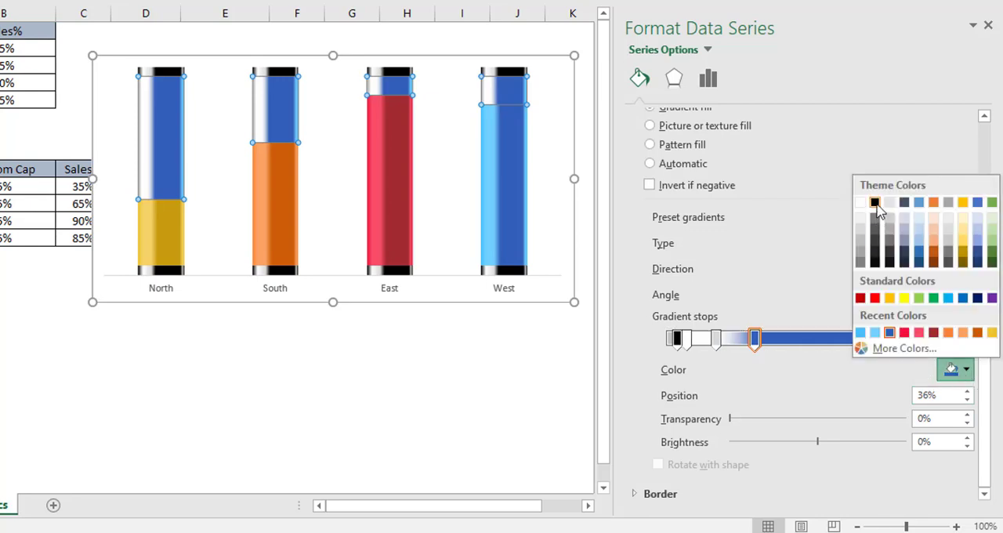
{"action": "left_click", "coordinate": [875, 202]}
{"action": "left_click_drag", "start_coordinate": [939, 419], "coordinate": [919, 421]}
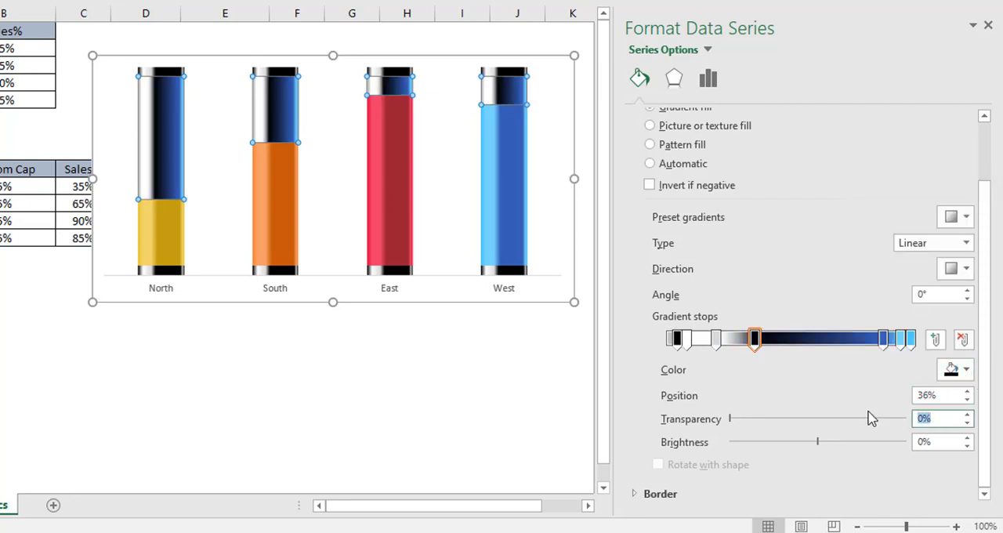
{"action": "type", "text": "80"}
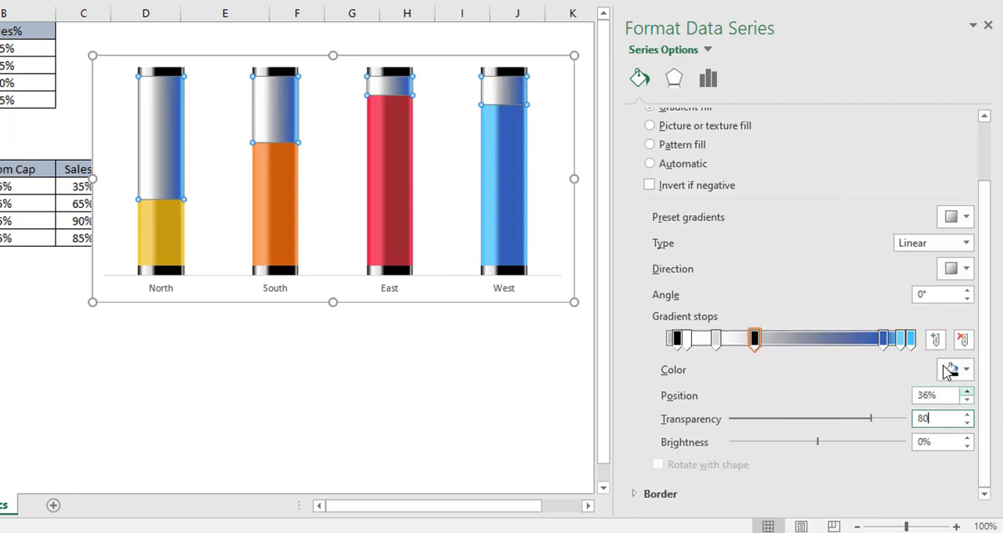
Step: Make the Empty Glass gradient's fifth stop black with 92% transparency
{"action": "left_click", "coordinate": [885, 338]}
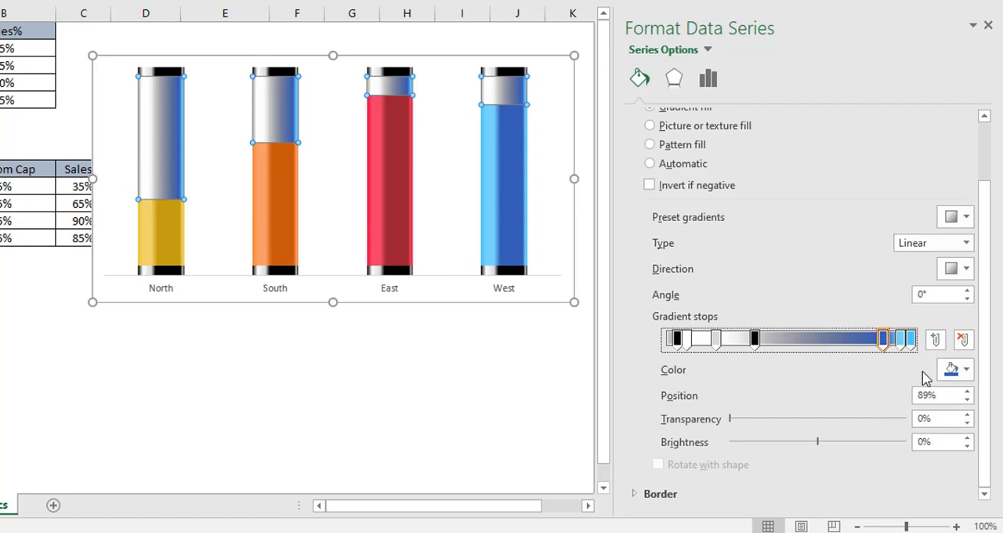
{"action": "left_click", "coordinate": [964, 375]}
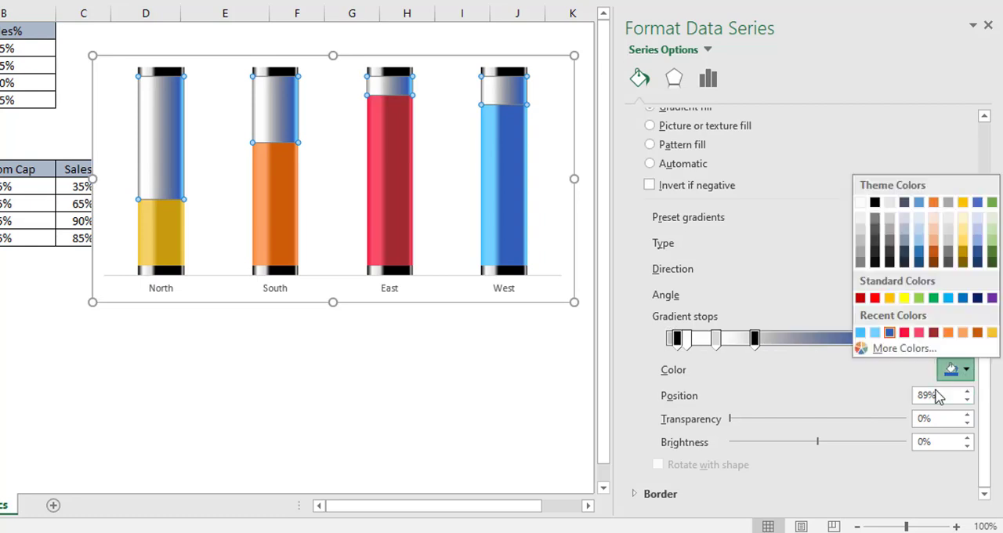
{"action": "left_click", "coordinate": [875, 203]}
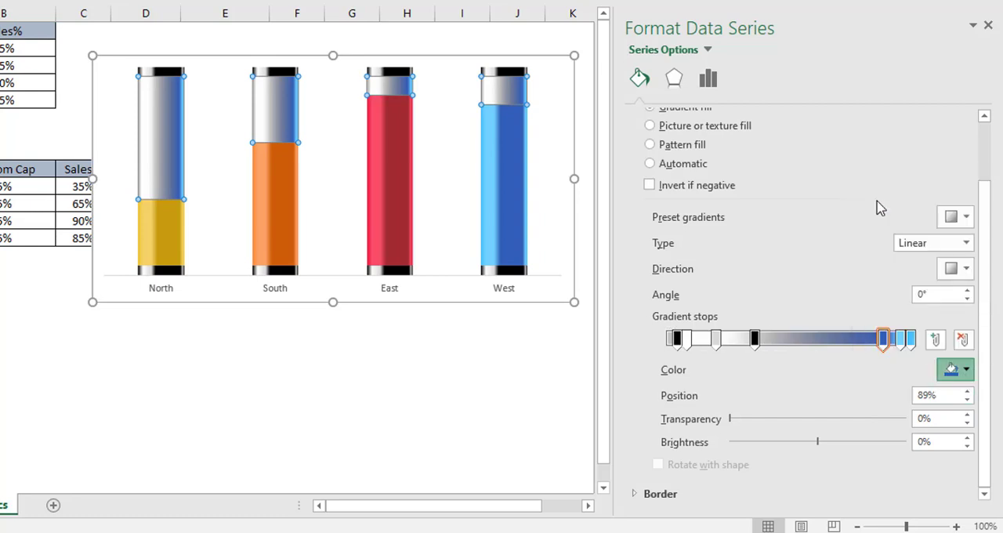
{"action": "left_click", "coordinate": [938, 417]}
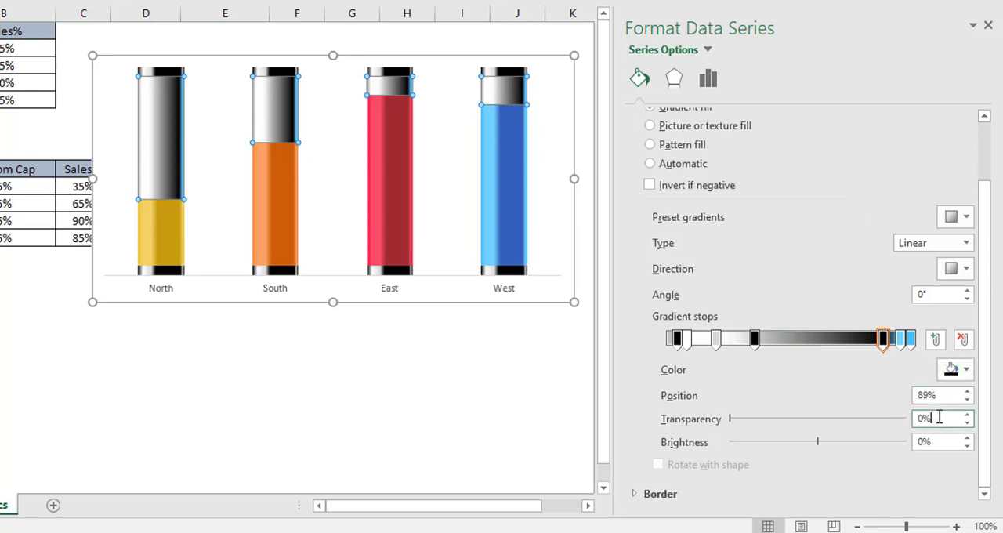
{"action": "double_click", "coordinate": [925, 418]}
{"action": "type", "text": "92"}
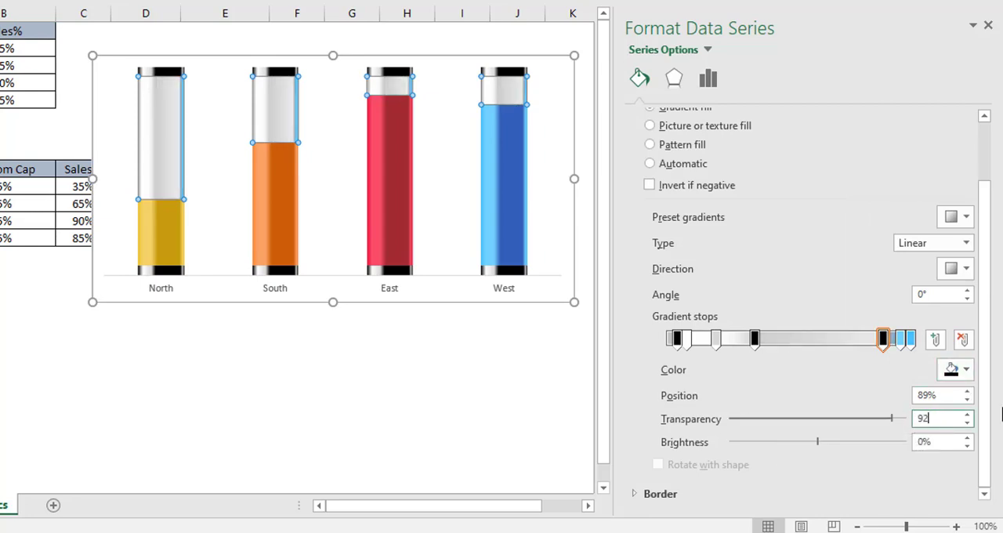
Step: Color the Empty Glass gradient's sixth stop White, Background 1, Darker 5% and set its transparency to 42%
{"action": "left_click", "coordinate": [902, 341]}
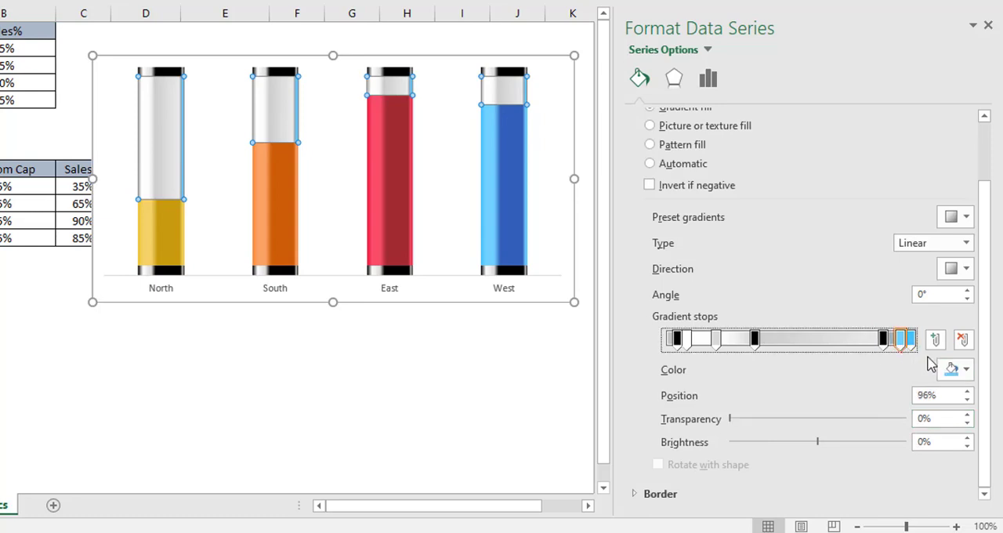
{"action": "left_click", "coordinate": [969, 371]}
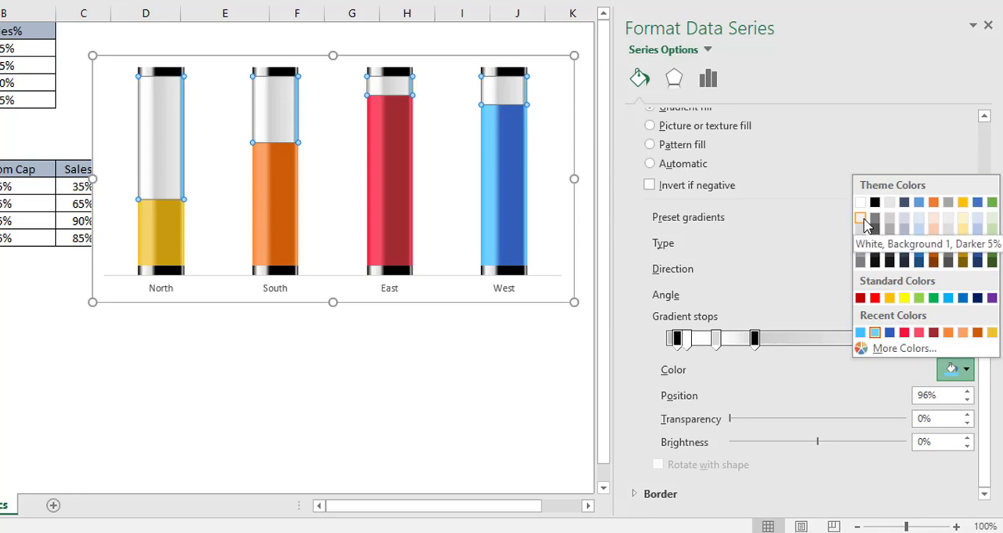
{"action": "left_click", "coordinate": [865, 224]}
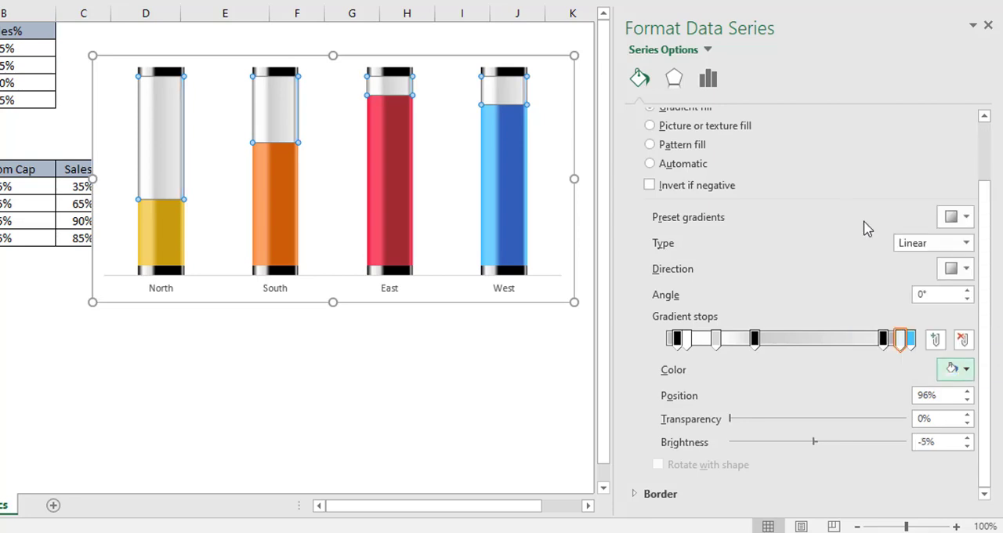
{"action": "double_click", "coordinate": [936, 417]}
{"action": "type", "text": "42"}
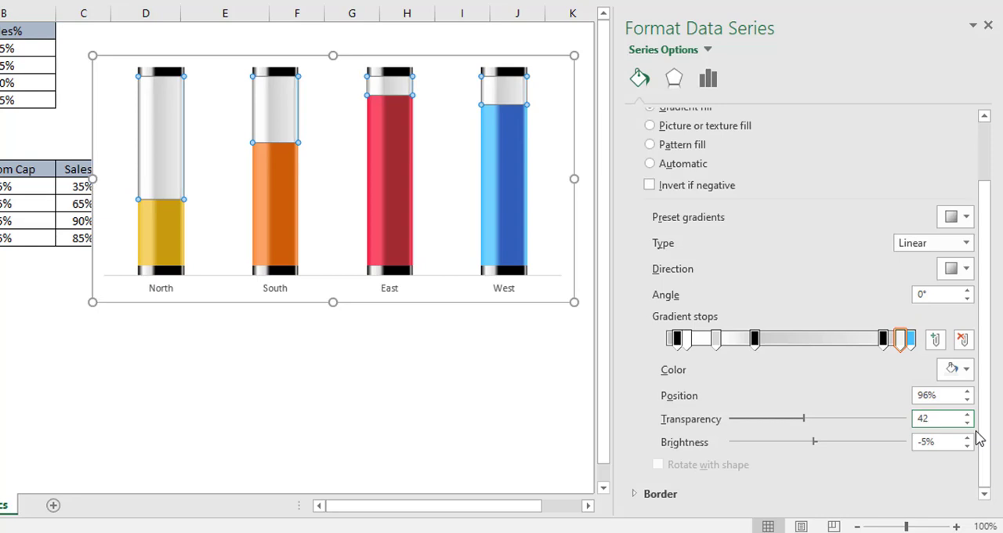
Step: Color the Empty Glass gradient's last stop black with 73% transparency, and deselect the chart
{"action": "left_click", "coordinate": [911, 342]}
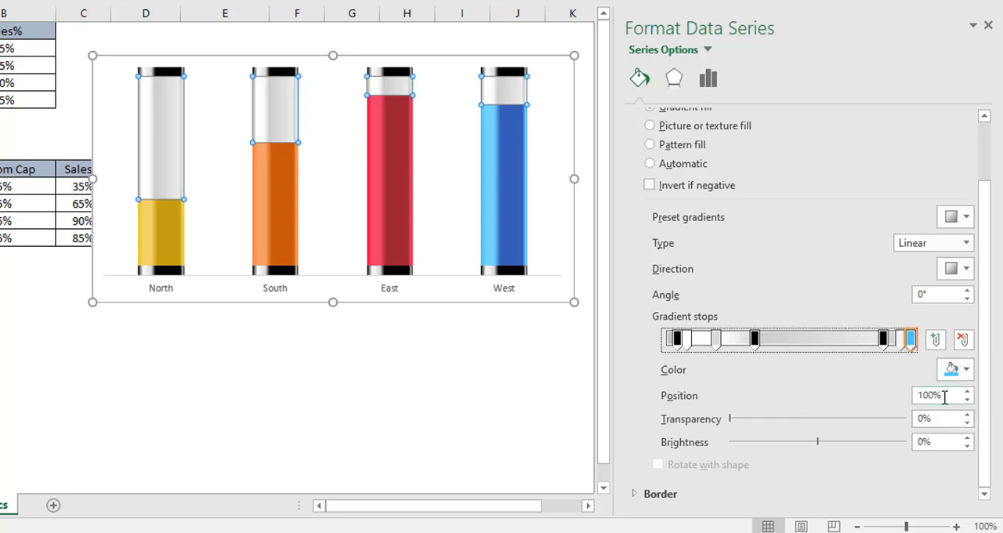
{"action": "left_click", "coordinate": [967, 370]}
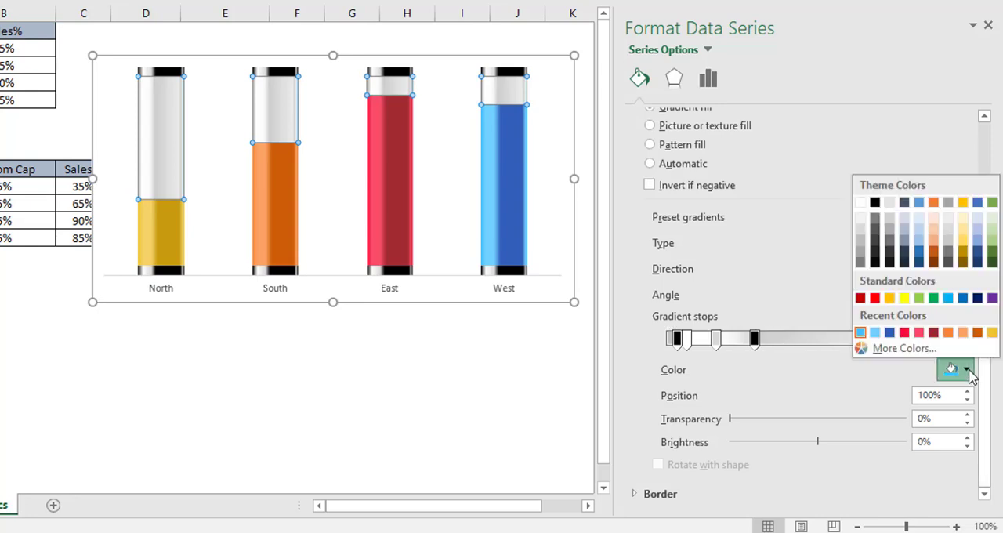
{"action": "left_click", "coordinate": [877, 206]}
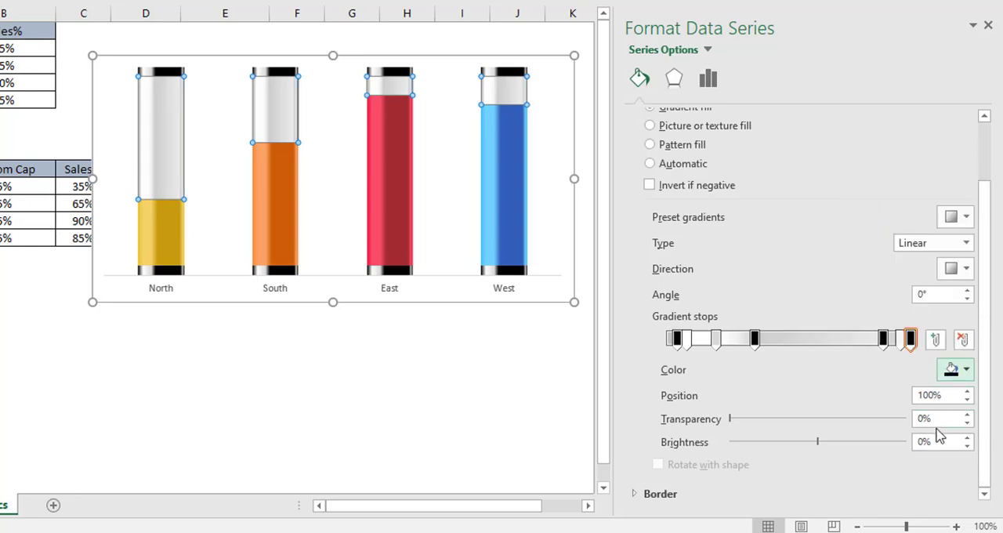
{"action": "left_click", "coordinate": [923, 417]}
{"action": "type", "text": "73"}
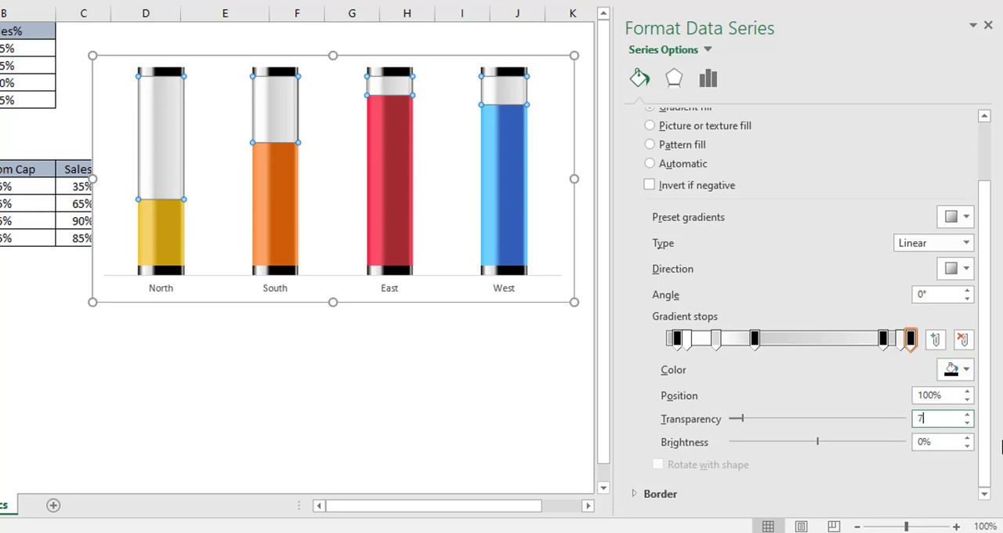
{"action": "left_click", "coordinate": [506, 367]}
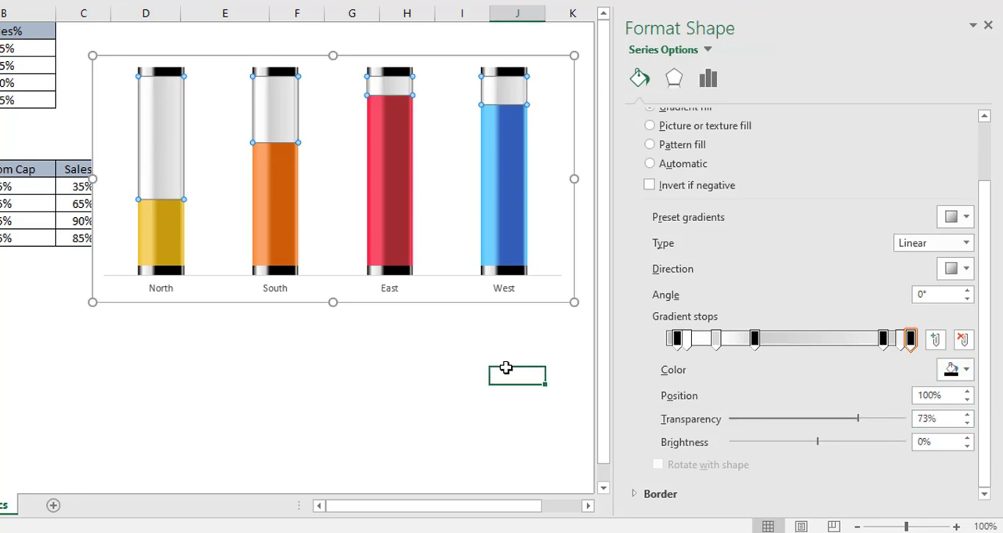
{"action": "left_click", "coordinate": [286, 431]}
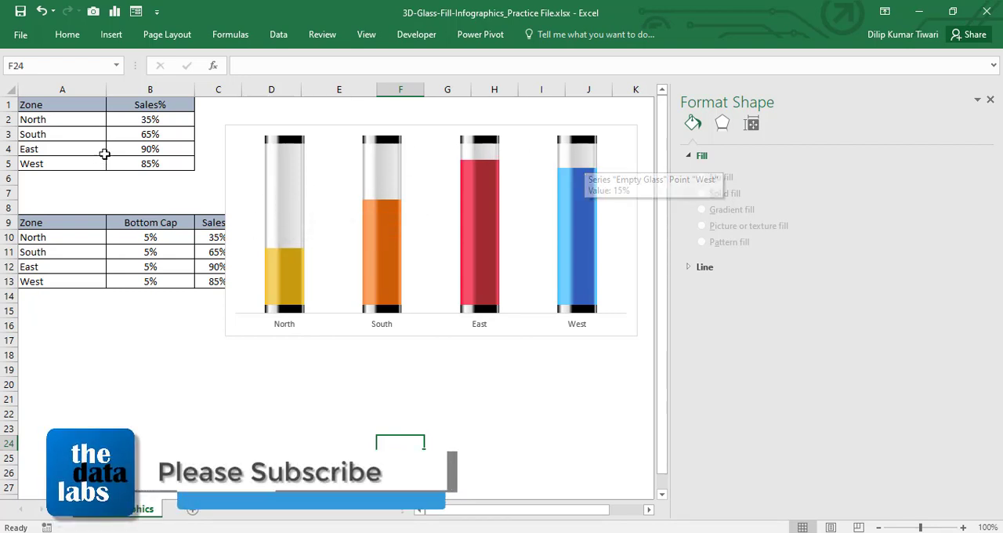
Step: Set North's Sales% in cell B2 to 75% and check the North and West columns in the chart
{"action": "left_click", "coordinate": [143, 135]}
{"action": "left_click", "coordinate": [156, 122]}
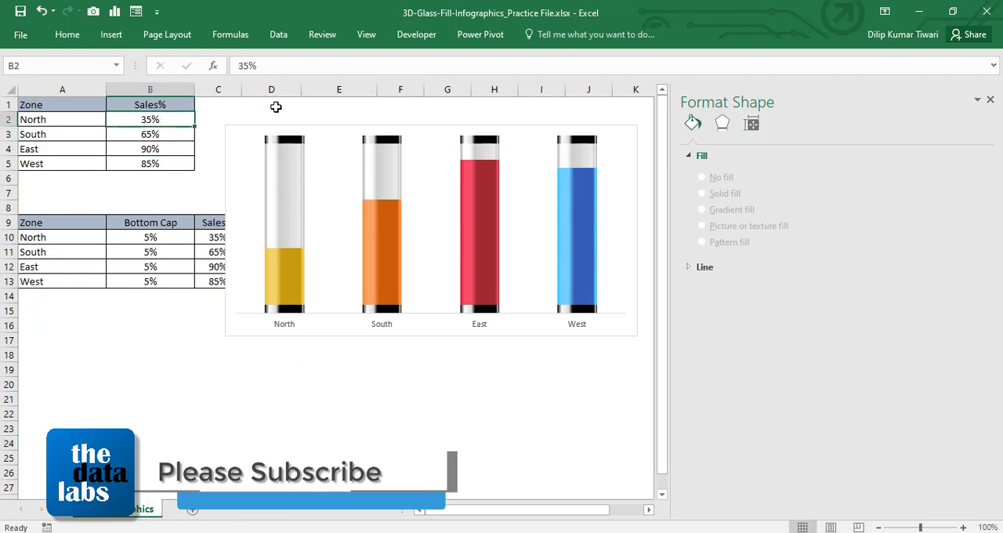
{"action": "type", "text": "75"}
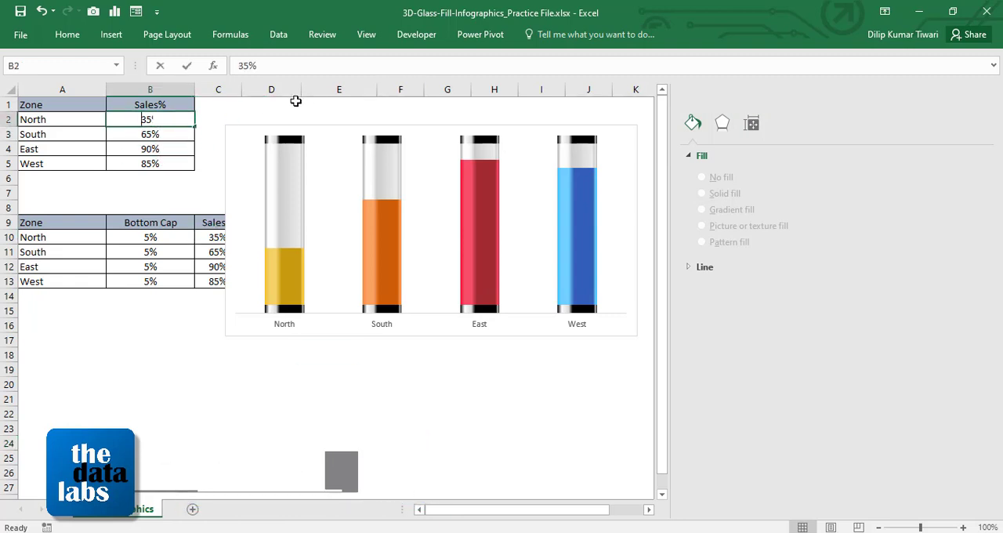
{"action": "key", "text": "ctrl+Return"}
{"action": "key", "text": "Down"}
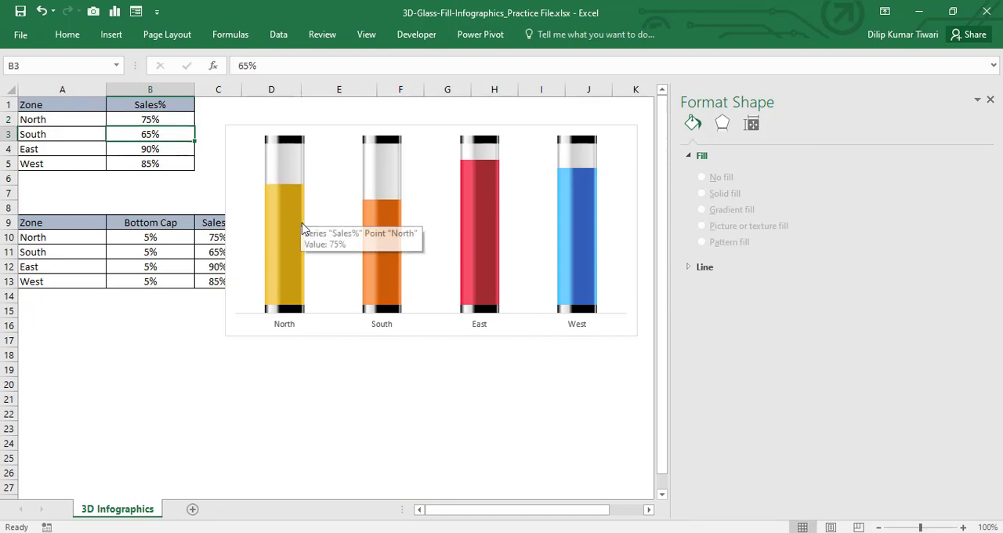
{"action": "mouse_move", "coordinate": [295, 255]}
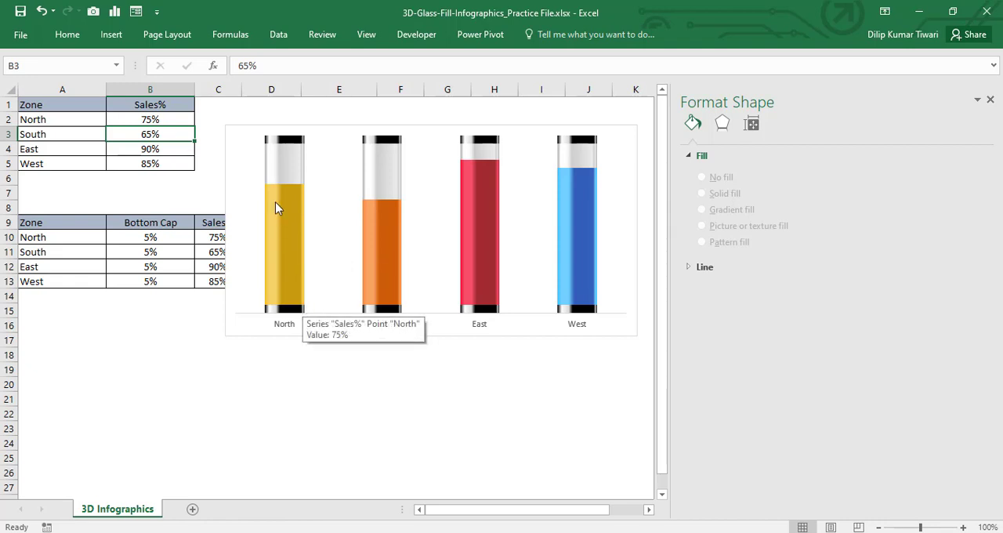
{"action": "mouse_move", "coordinate": [591, 217]}
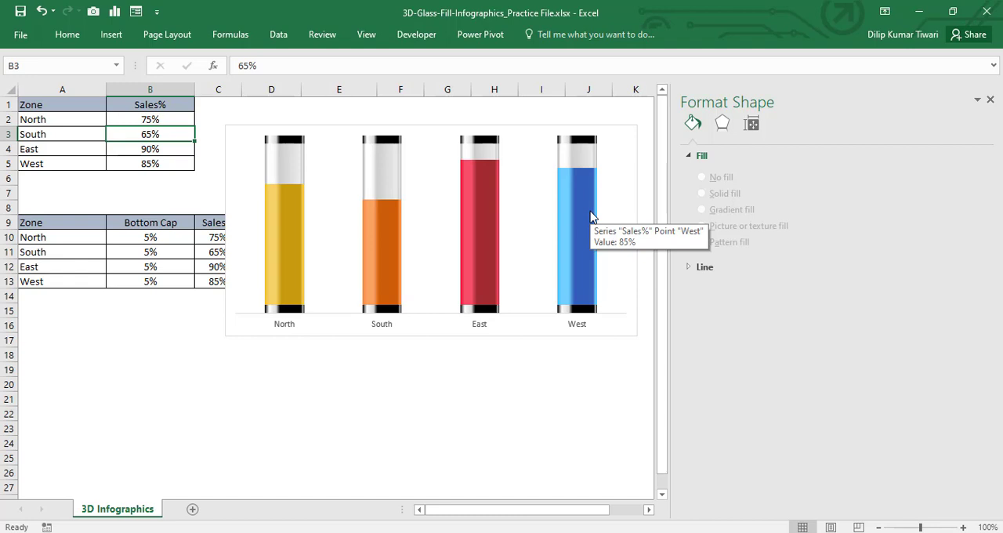
Step: Format the chart's zone axis labels in Bookman Old Style at font size 15
{"action": "left_click", "coordinate": [296, 328]}
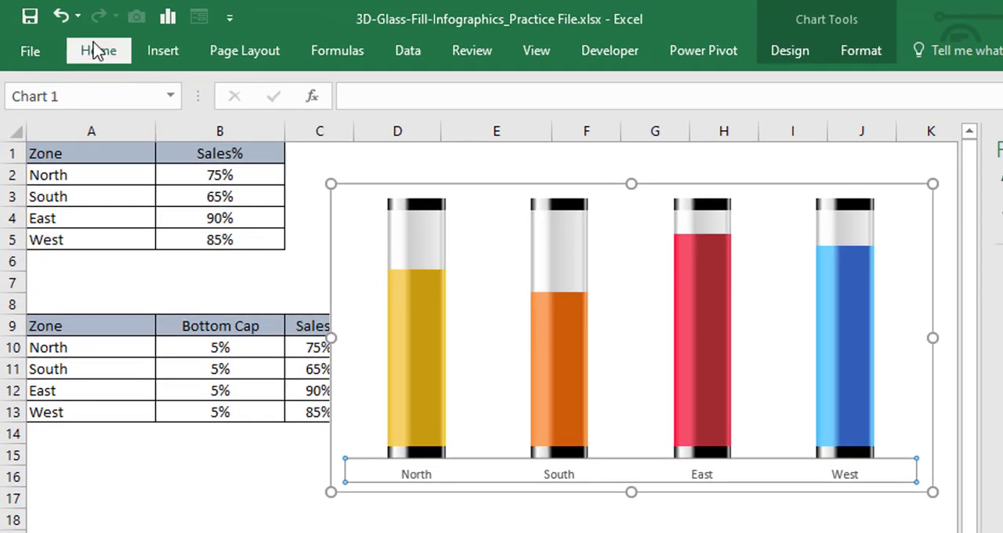
{"action": "left_click", "coordinate": [95, 50]}
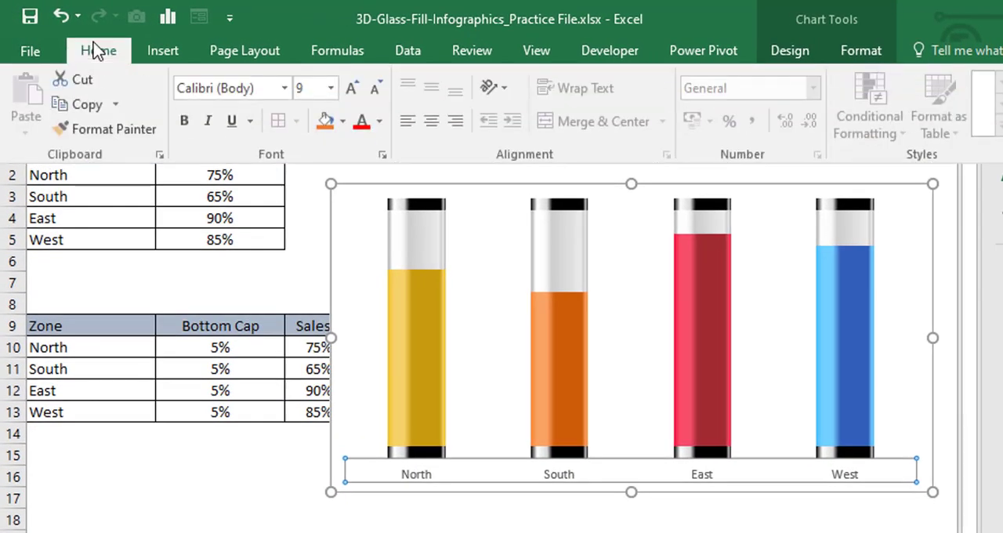
{"action": "left_click", "coordinate": [243, 87]}
{"action": "type", "text": "Broadway"}
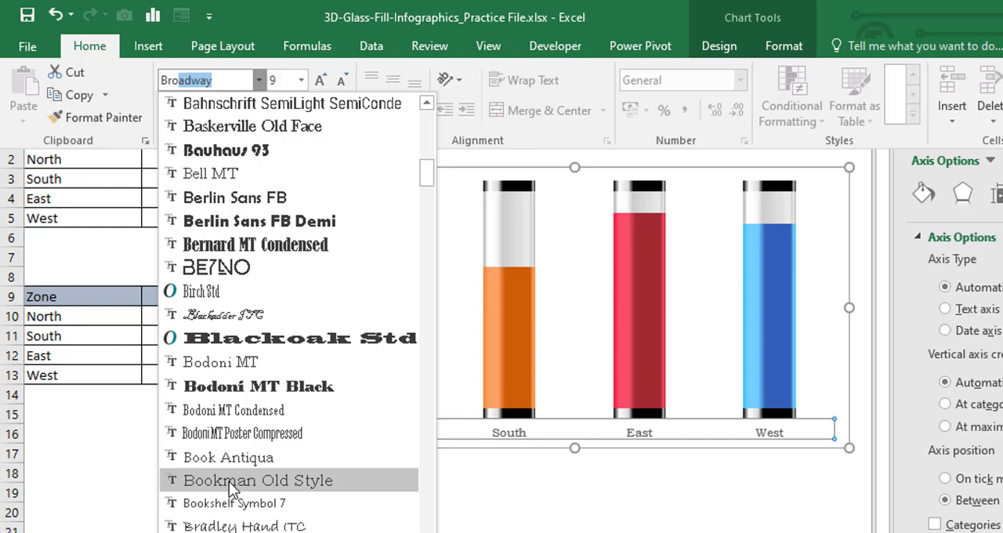
{"action": "left_click", "coordinate": [229, 481]}
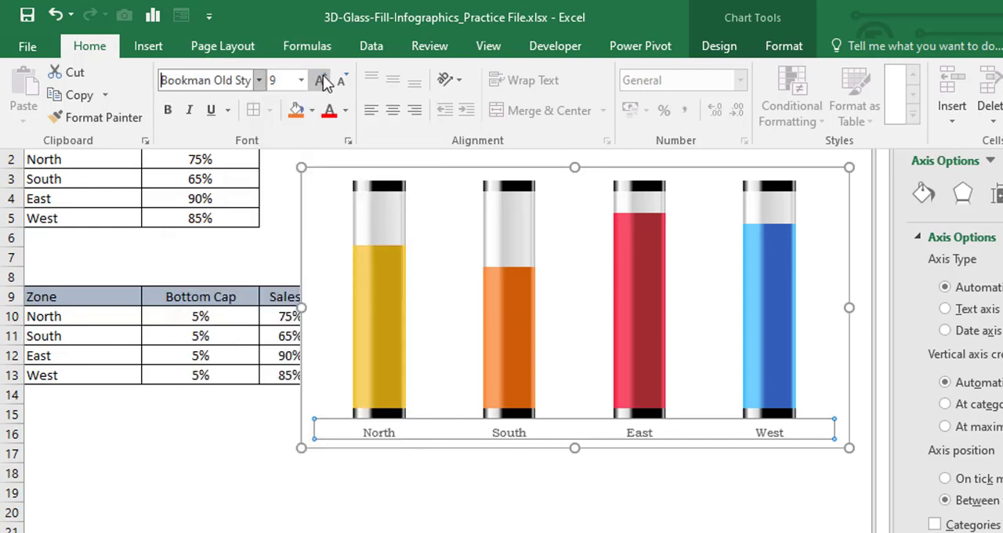
{"action": "left_click", "coordinate": [278, 79]}
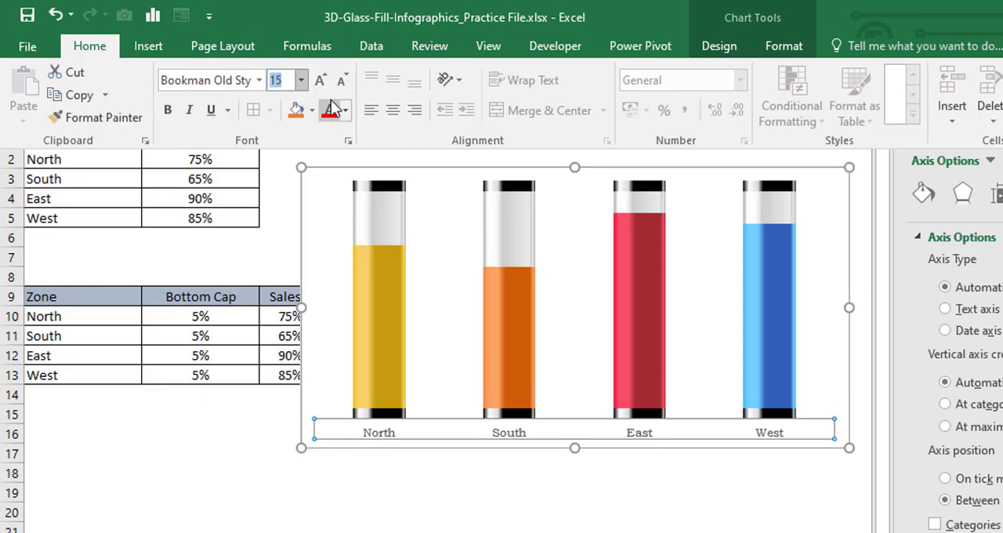
{"action": "key", "text": "Return"}
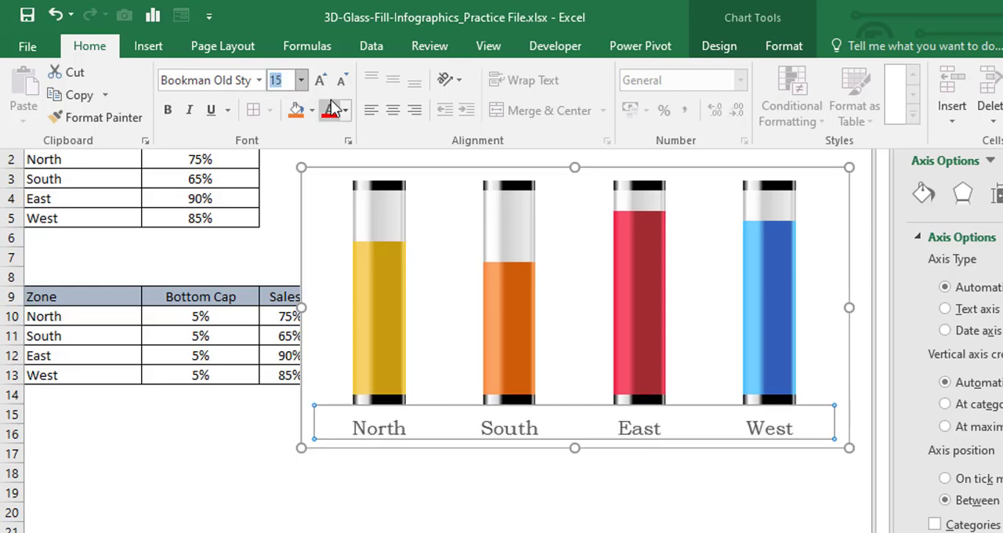
Step: Bold the zone axis labels and shrink the plot area from above to leave space over the columns
{"action": "left_click", "coordinate": [171, 109]}
{"action": "key", "text": "ctrl+F1"}
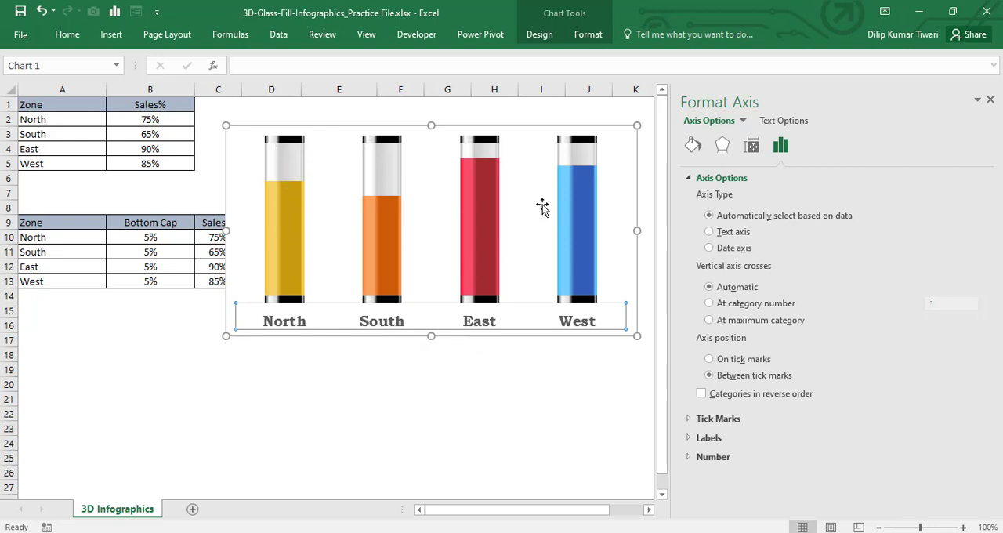
{"action": "left_click", "coordinate": [608, 145]}
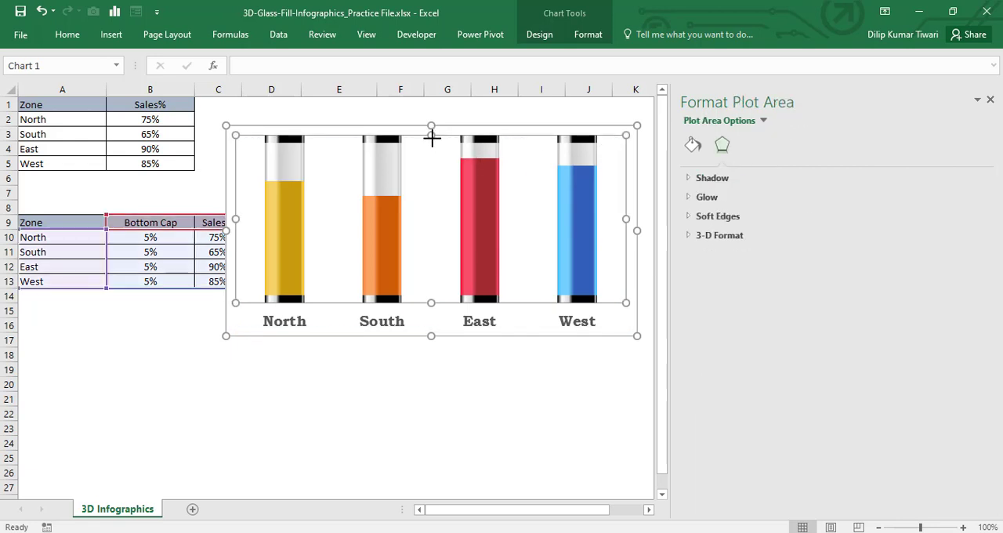
{"action": "left_click_drag", "start_coordinate": [431, 138], "coordinate": [431, 158]}
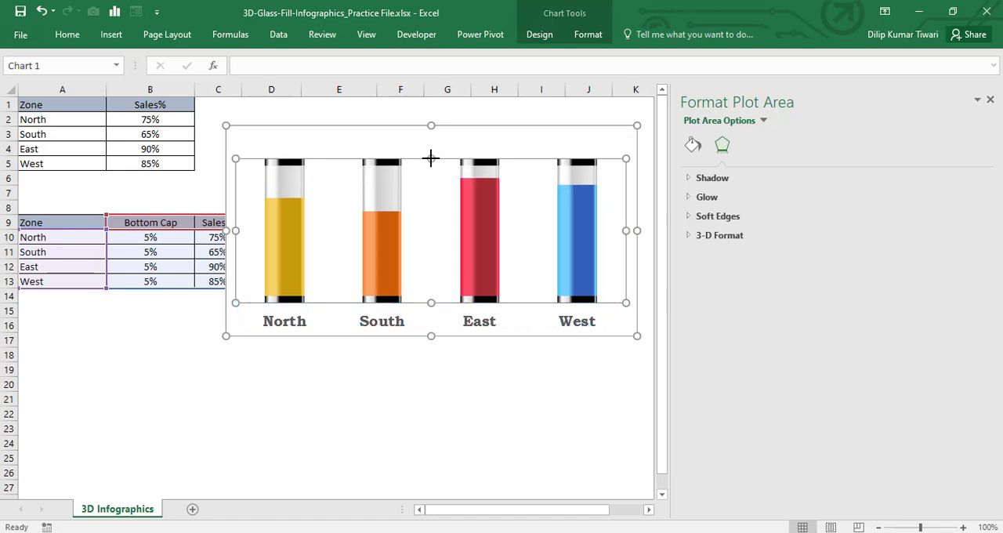
{"action": "left_click", "coordinate": [418, 396]}
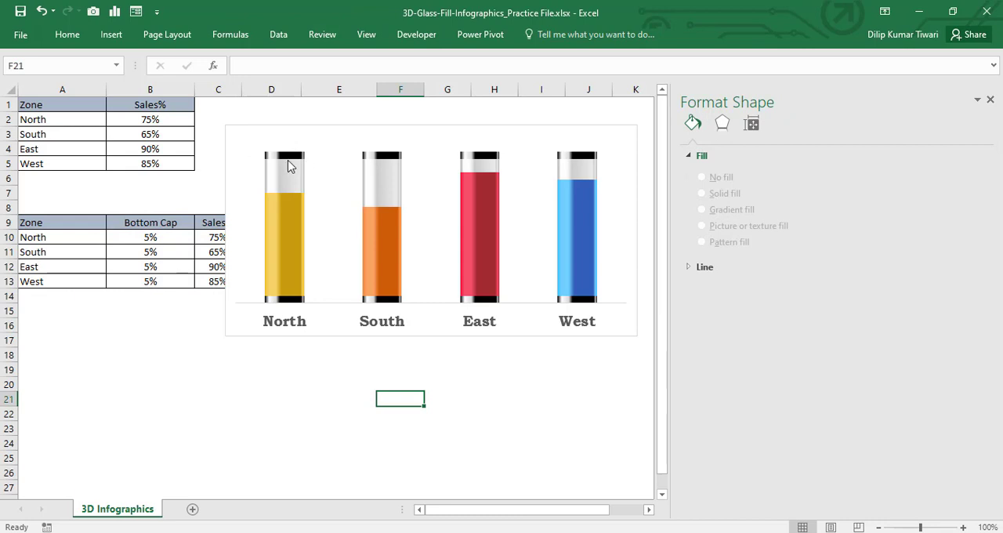
Step: Add data labels to the chart's Top Cap series and close the formatting pane
{"action": "left_click", "coordinate": [288, 163]}
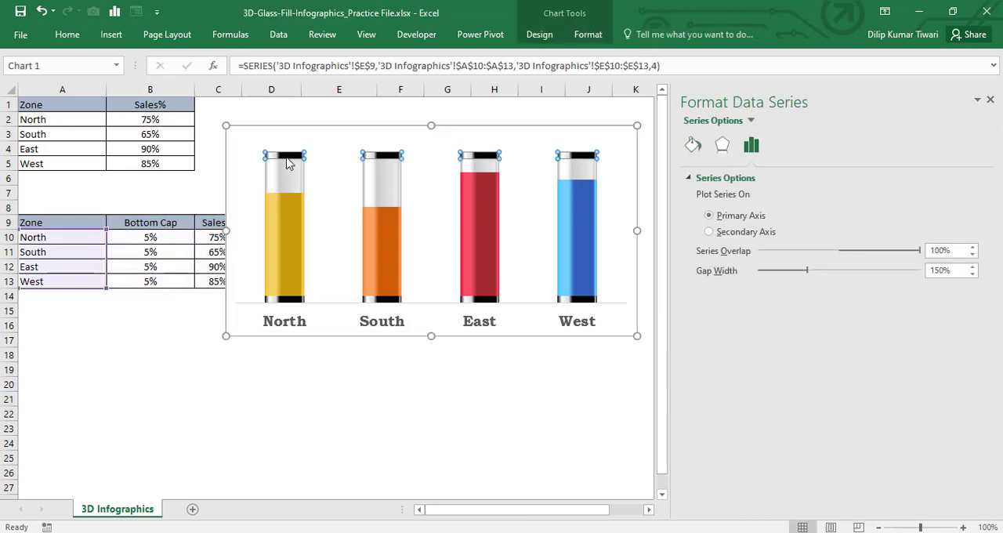
{"action": "right_click", "coordinate": [290, 158]}
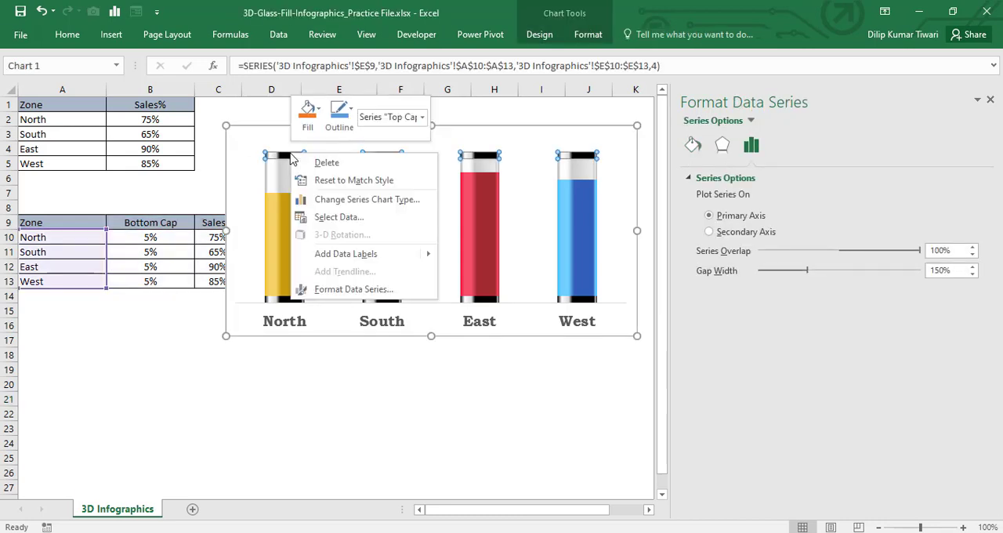
{"action": "mouse_move", "coordinate": [329, 262]}
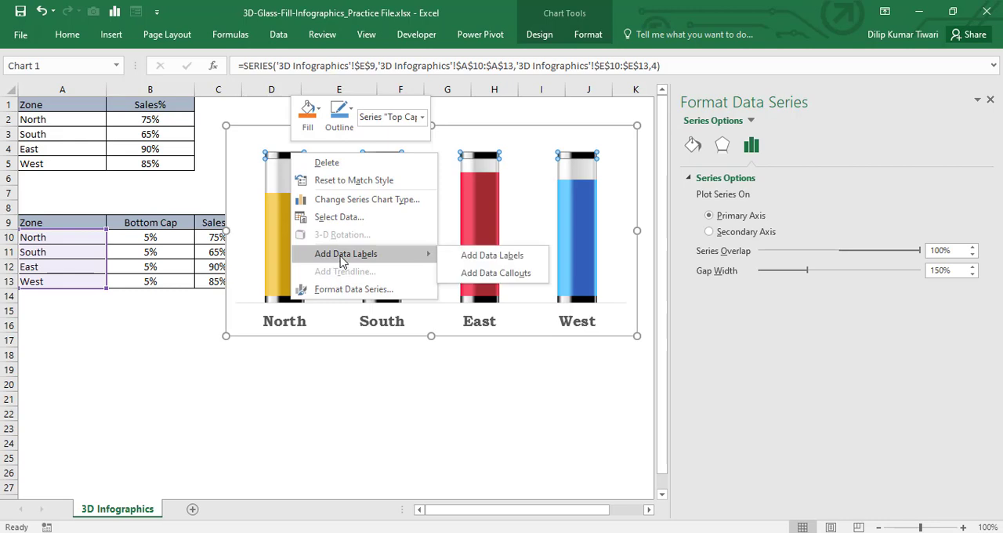
{"action": "left_click", "coordinate": [463, 256]}
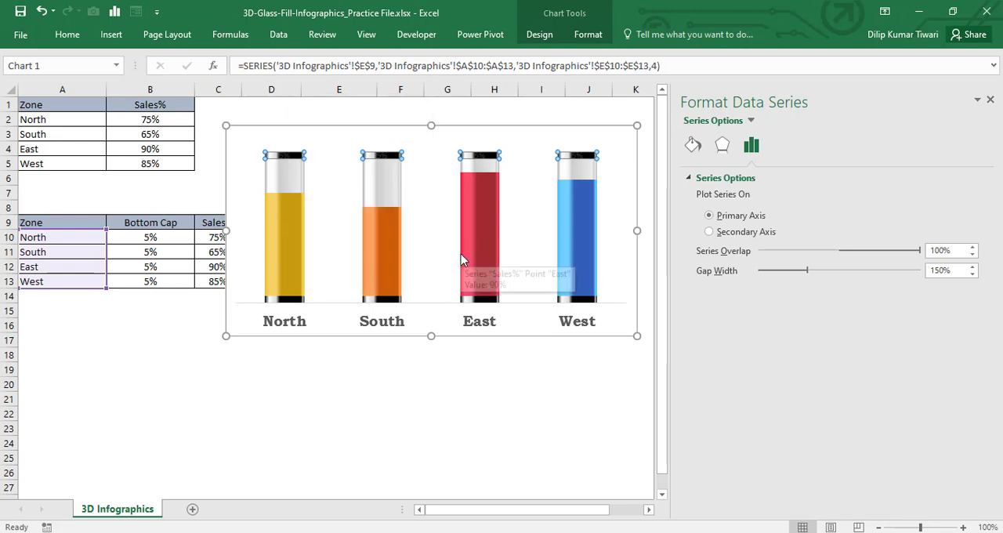
{"action": "left_click", "coordinate": [989, 102]}
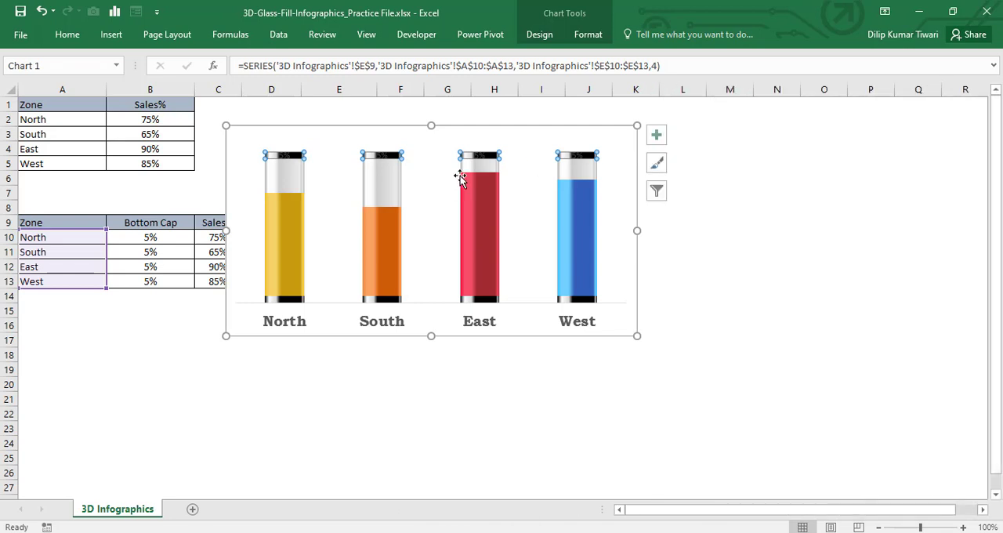
Step: Set the Top Cap data labels' position to Inside Base
{"action": "left_click", "coordinate": [661, 138]}
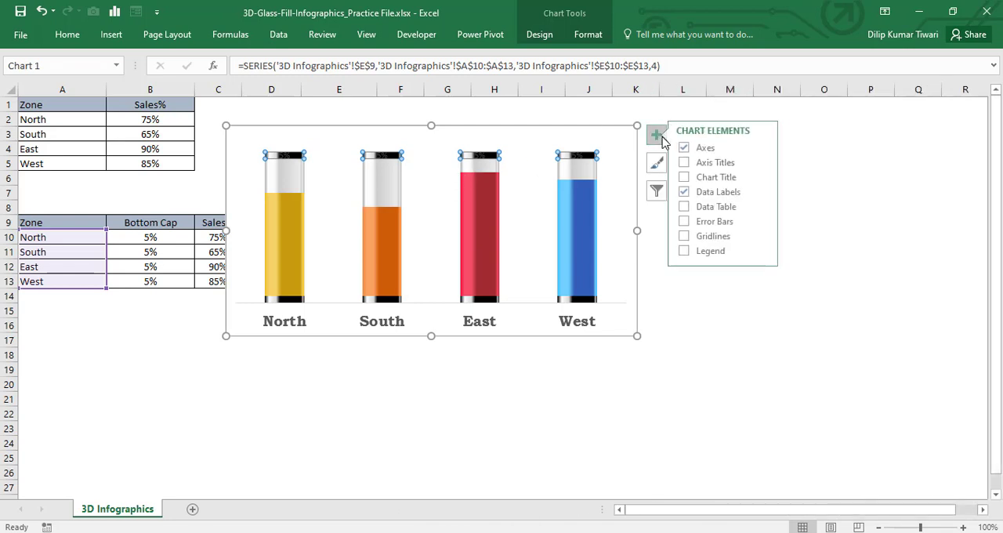
{"action": "left_click", "coordinate": [769, 193]}
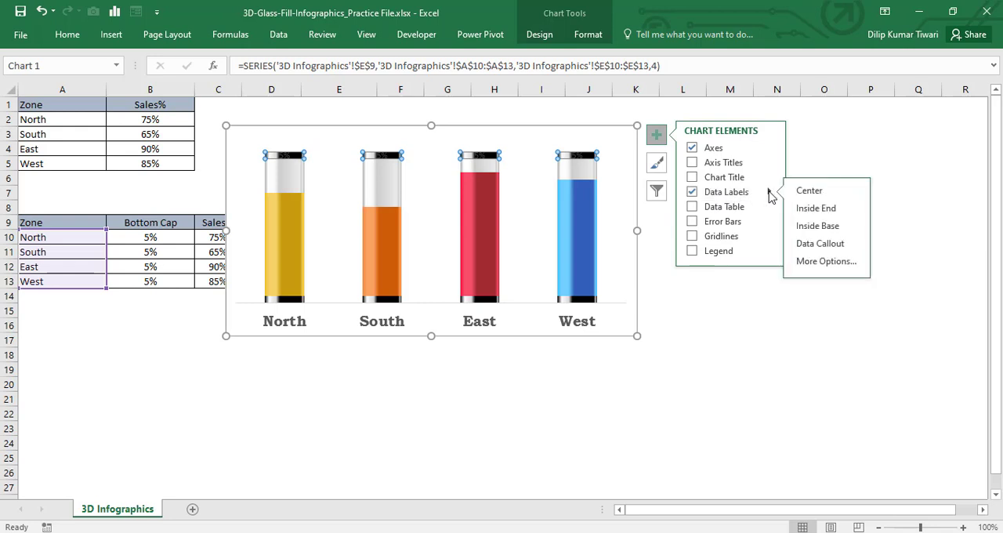
{"action": "left_click", "coordinate": [810, 210]}
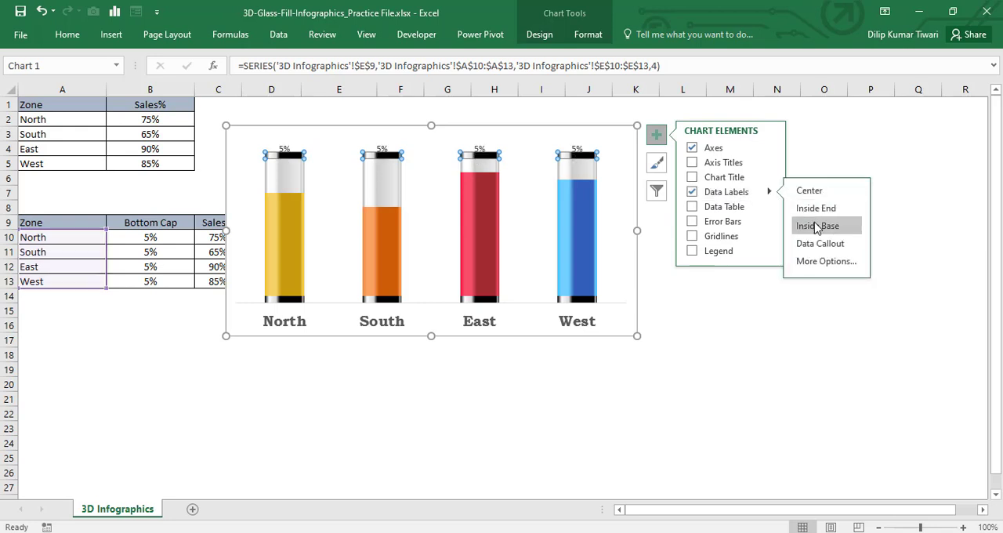
{"action": "left_click", "coordinate": [819, 229]}
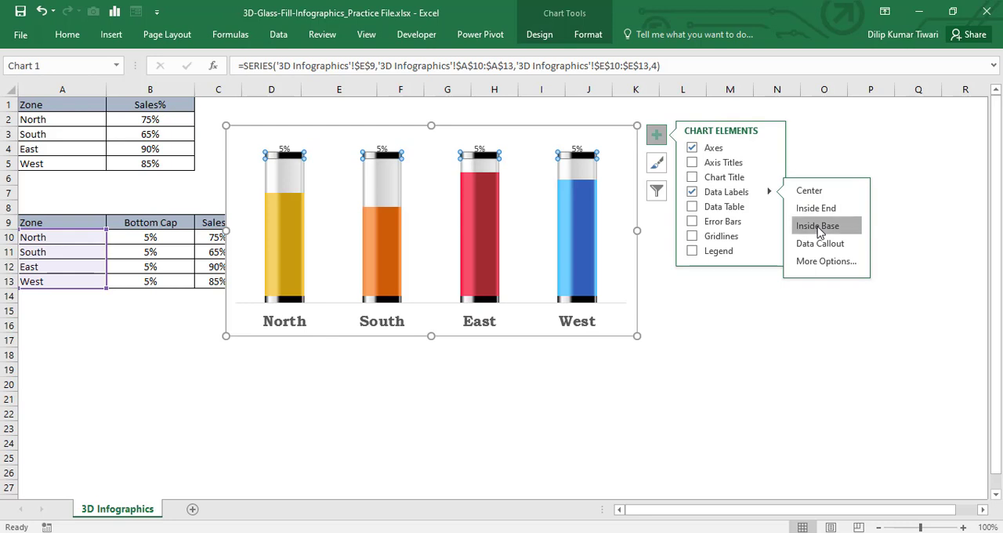
{"action": "left_click", "coordinate": [886, 207]}
Step: Format the Top Cap data labels in bold Bookman Old Style at font size 15
{"action": "left_click", "coordinate": [384, 149]}
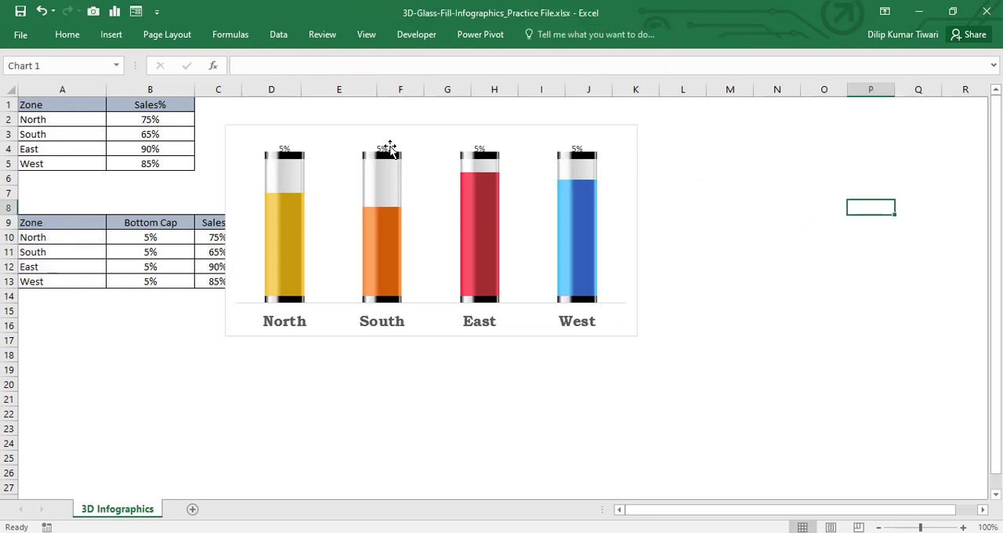
{"action": "left_click", "coordinate": [58, 34]}
{"action": "left_click", "coordinate": [174, 61]}
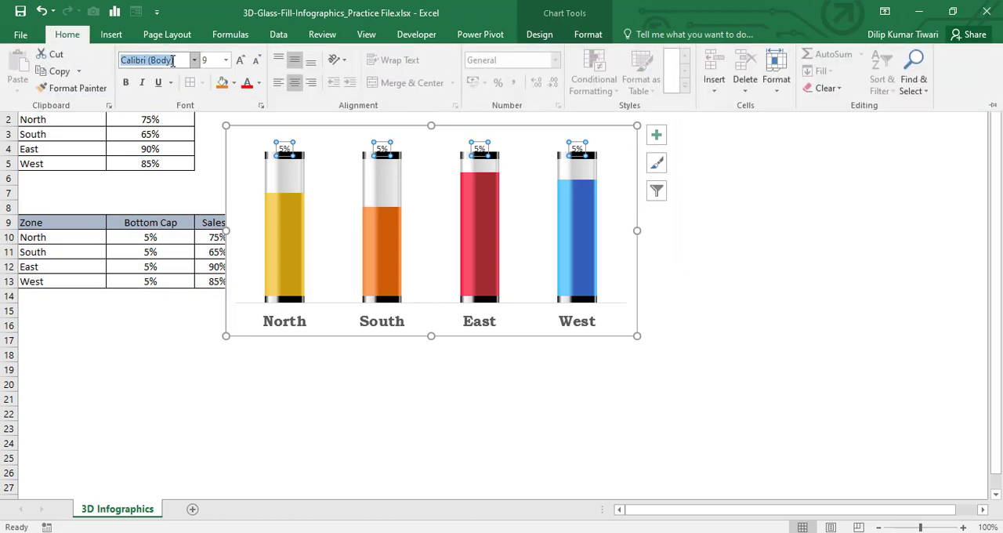
{"action": "type", "text": "Bookman Old Sty"}
{"action": "key", "text": "Return"}
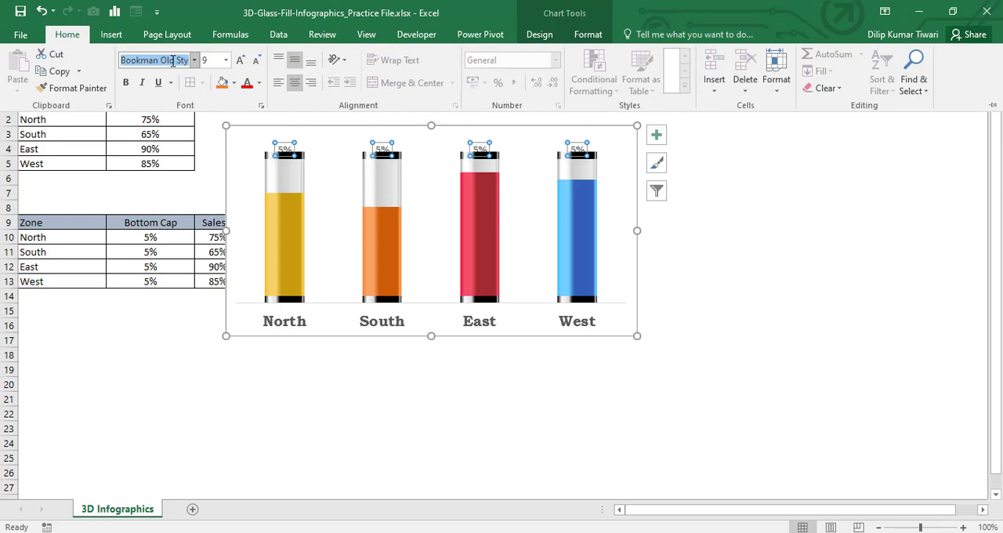
{"action": "left_click", "coordinate": [207, 60]}
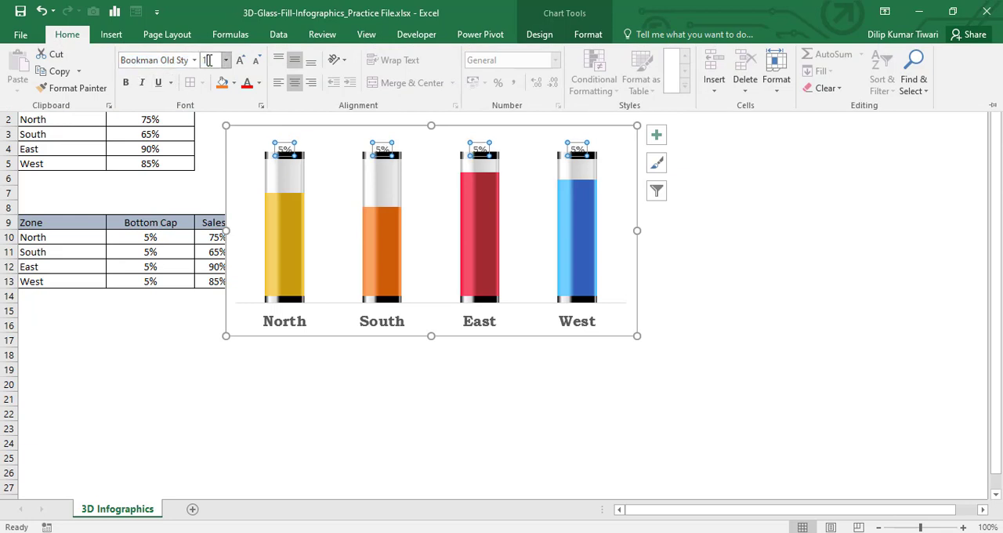
{"action": "type", "text": "15"}
{"action": "key", "text": "Return"}
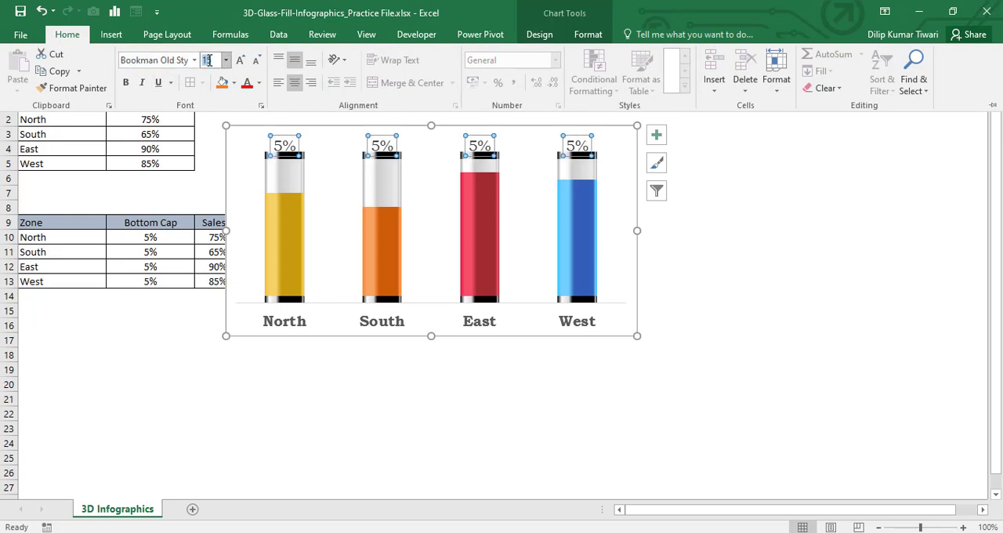
{"action": "left_click", "coordinate": [127, 83]}
Step: Move the chart clear of the helper table, beside its Top Cap column, and deselect it
{"action": "key", "text": "ctrl+F1"}
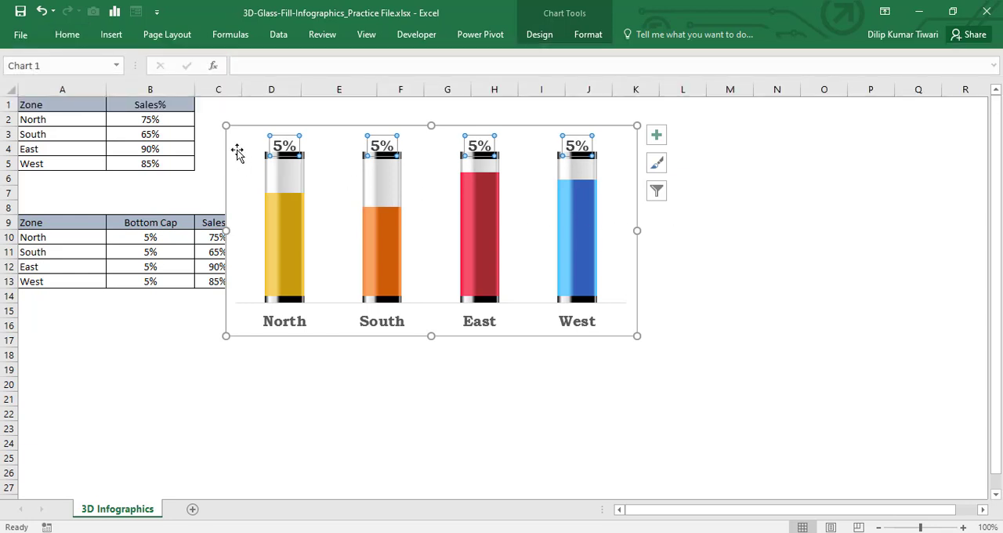
{"action": "left_click_drag", "start_coordinate": [235, 140], "coordinate": [389, 141]}
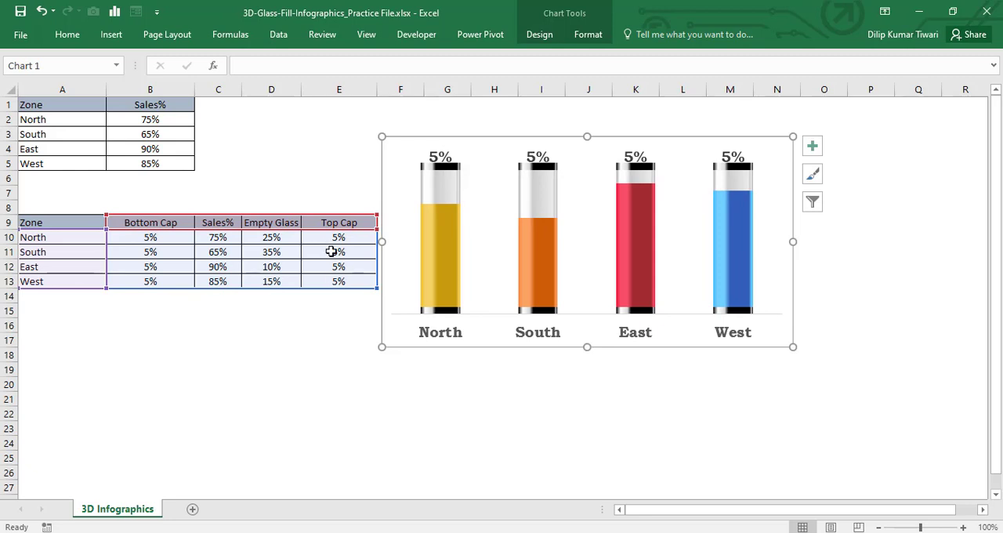
{"action": "key", "text": "Escape"}
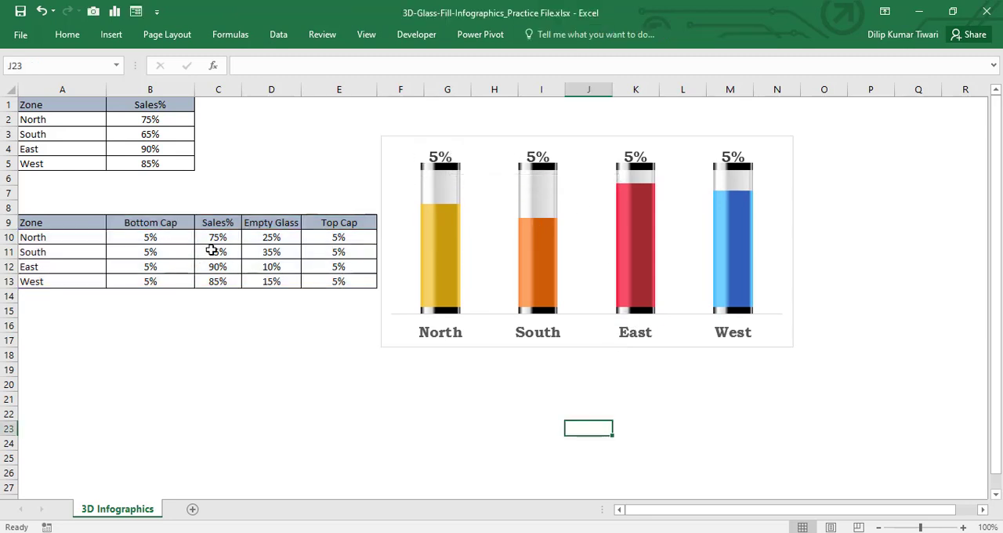
Step: Make the Top Cap data labels show the Sales% values from cells C10:C13 instead of the series' own value
{"action": "left_click", "coordinate": [437, 155]}
{"action": "right_click", "coordinate": [437, 155]}
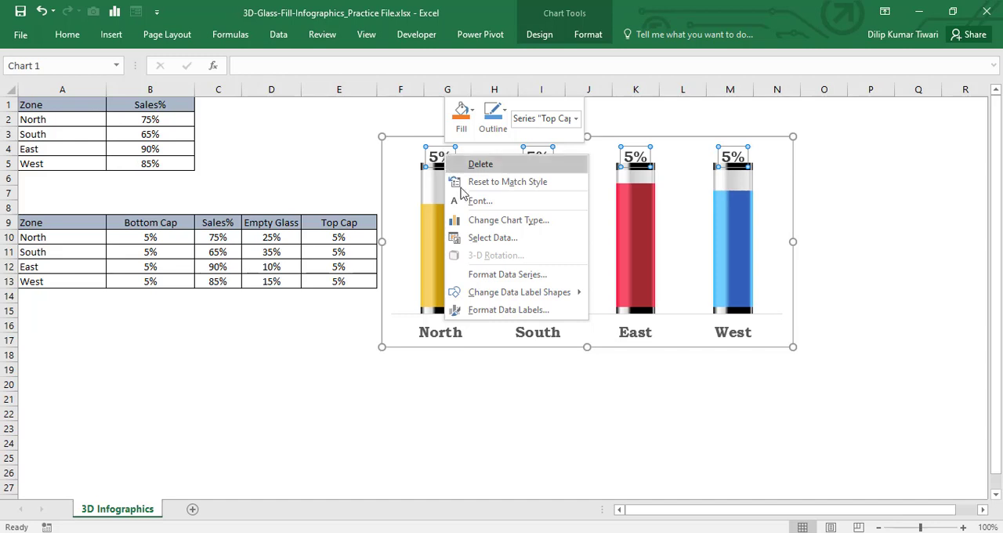
{"action": "left_click", "coordinate": [509, 311]}
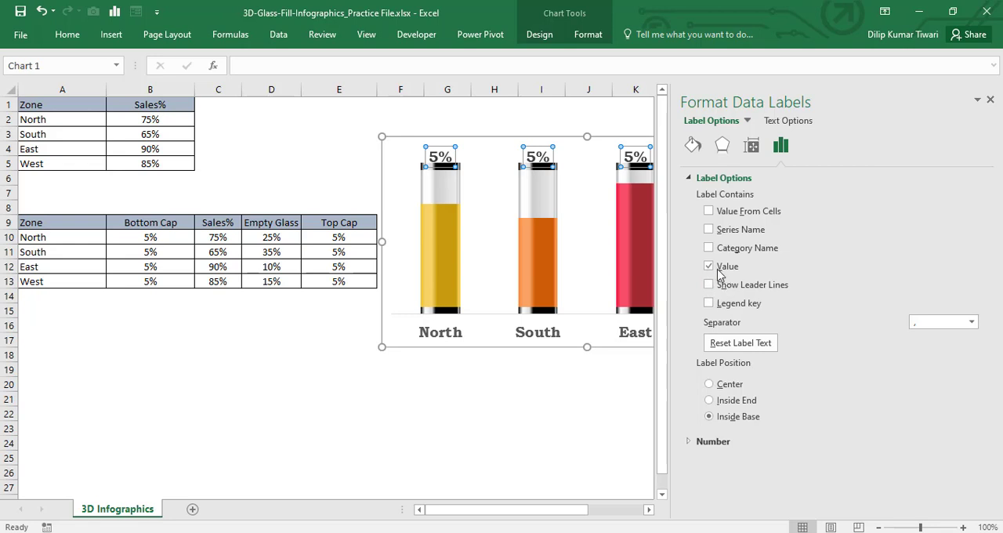
{"action": "left_click", "coordinate": [710, 212]}
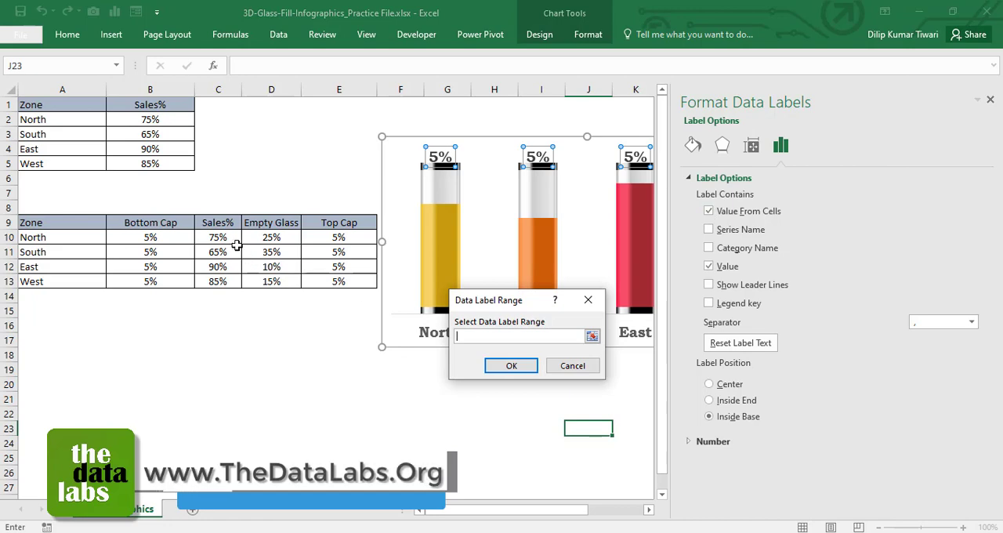
{"action": "left_click_drag", "start_coordinate": [228, 237], "coordinate": [224, 281]}
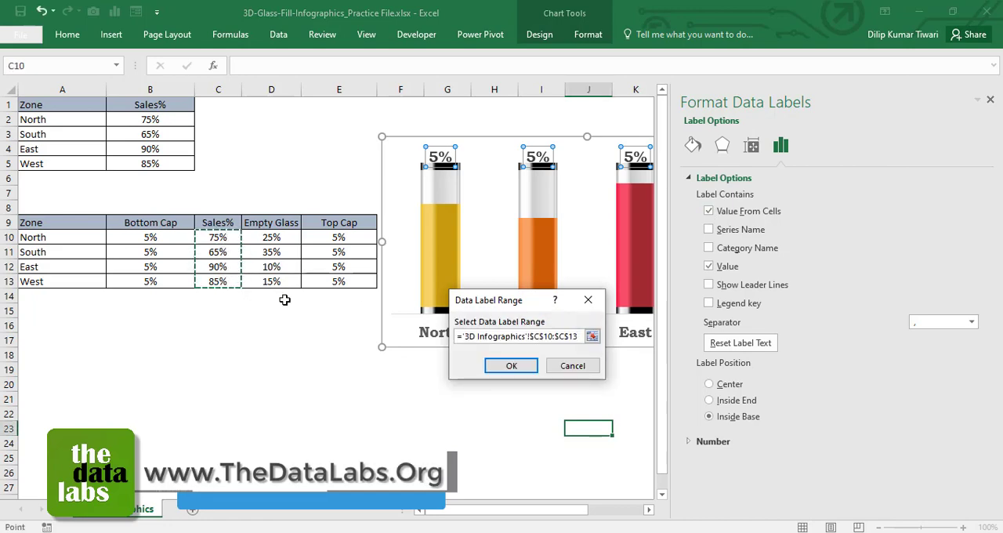
{"action": "left_click", "coordinate": [536, 365]}
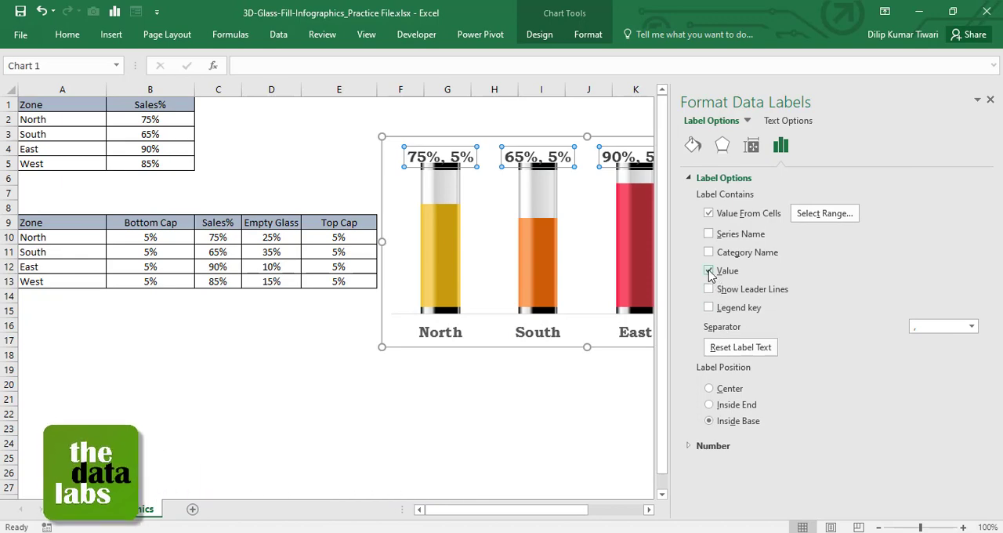
{"action": "left_click", "coordinate": [709, 272]}
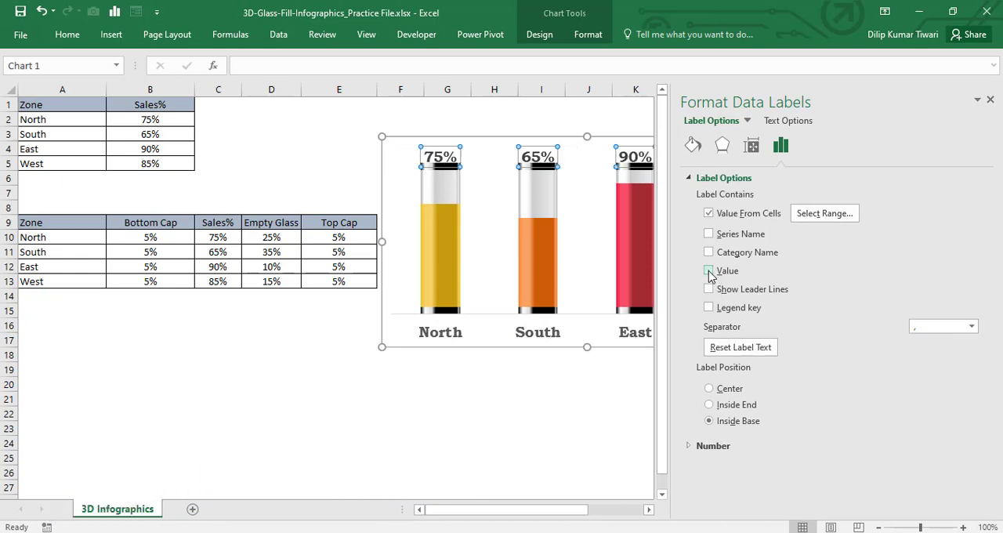
{"action": "left_click", "coordinate": [991, 102]}
{"action": "left_click", "coordinate": [715, 426]}
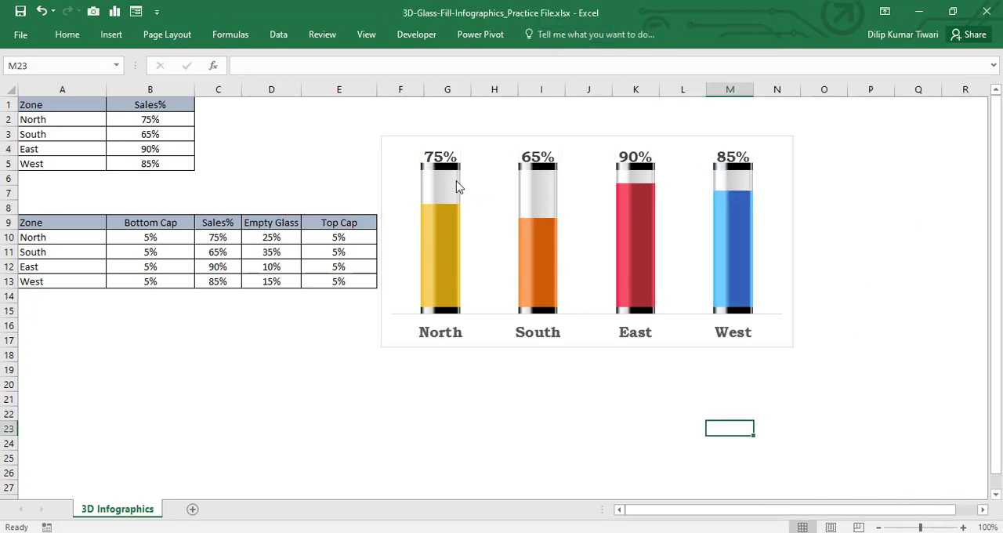
Step: Nudge the chart slightly away from the helper table and remove the chart area's outline
{"action": "left_click_drag", "start_coordinate": [405, 144], "coordinate": [410, 145]}
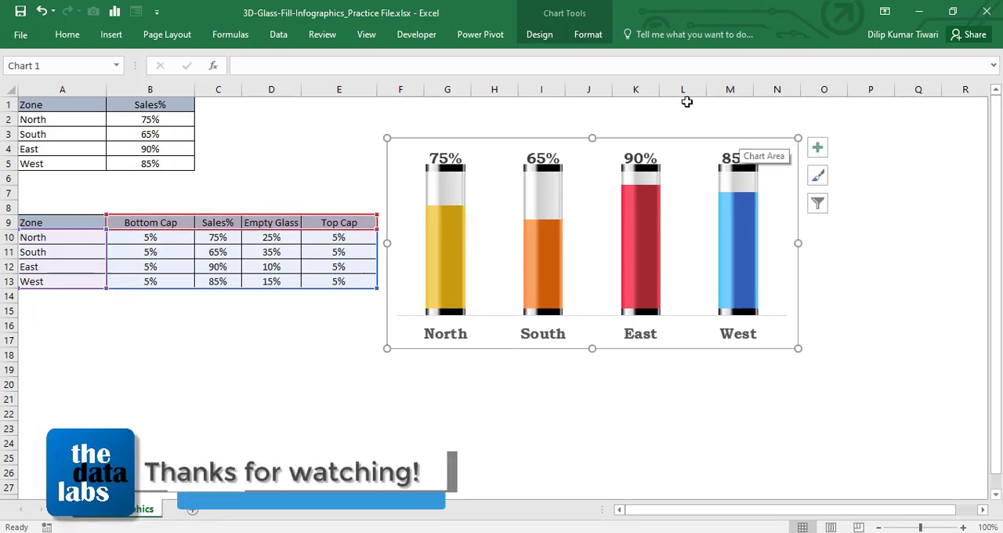
{"action": "left_click", "coordinate": [580, 39]}
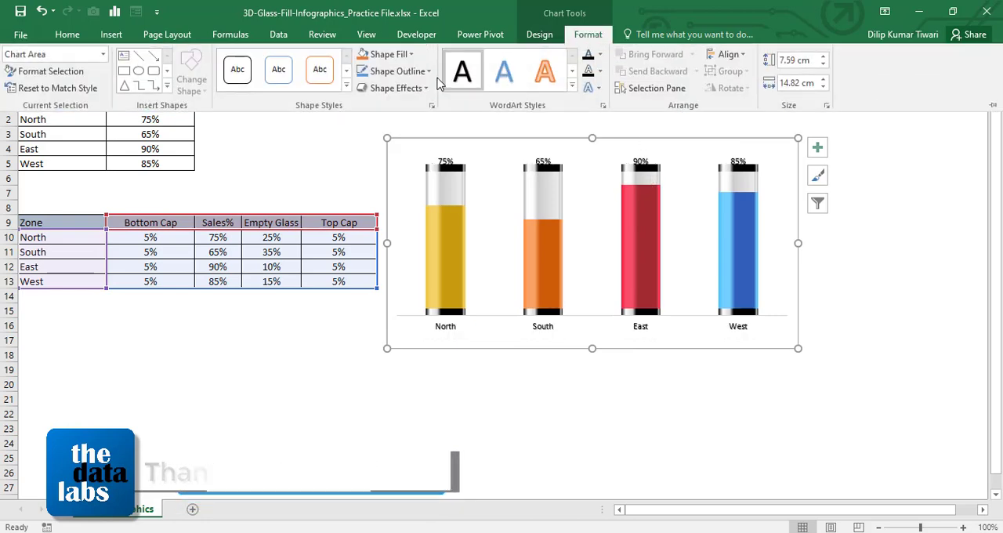
{"action": "left_click", "coordinate": [427, 72]}
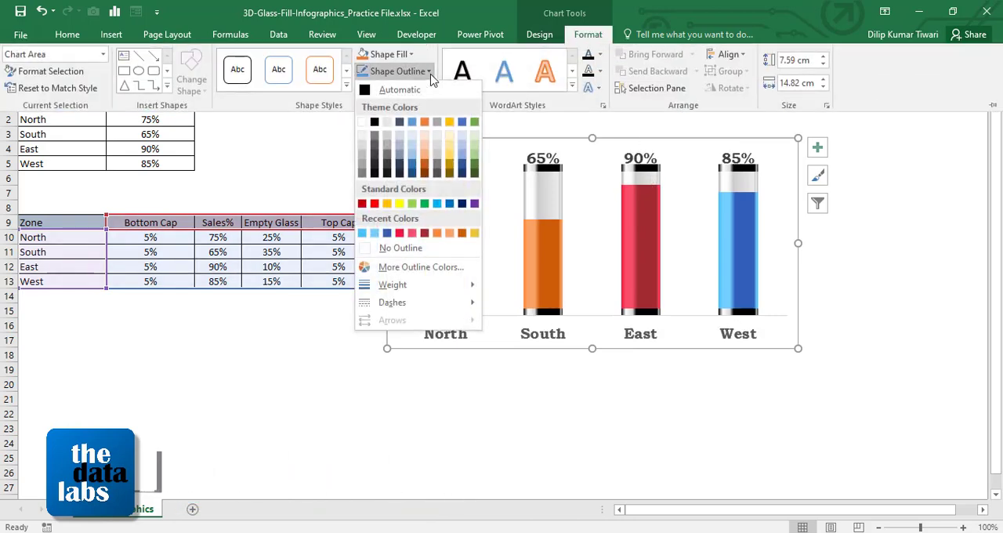
{"action": "left_click", "coordinate": [395, 248]}
{"action": "key", "text": "ctrl+F1"}
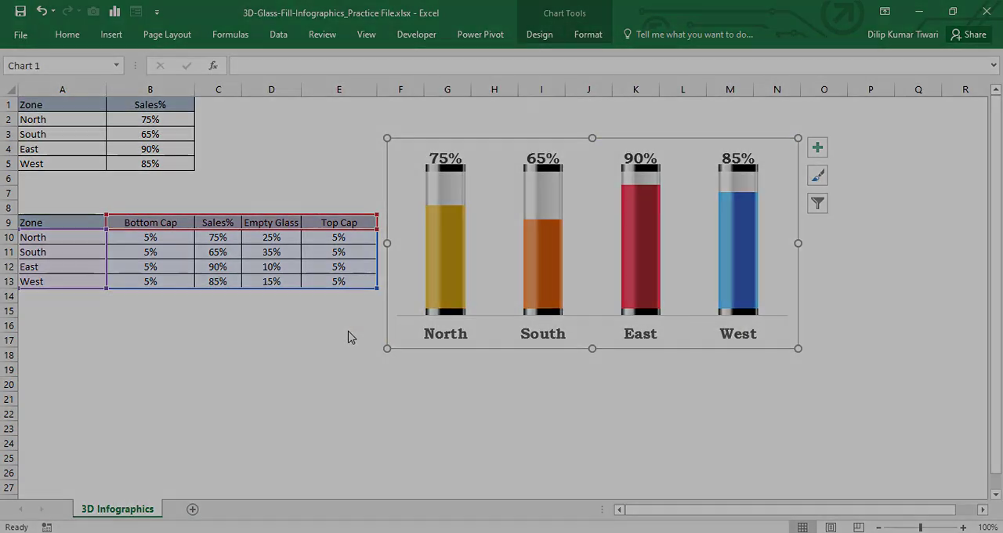